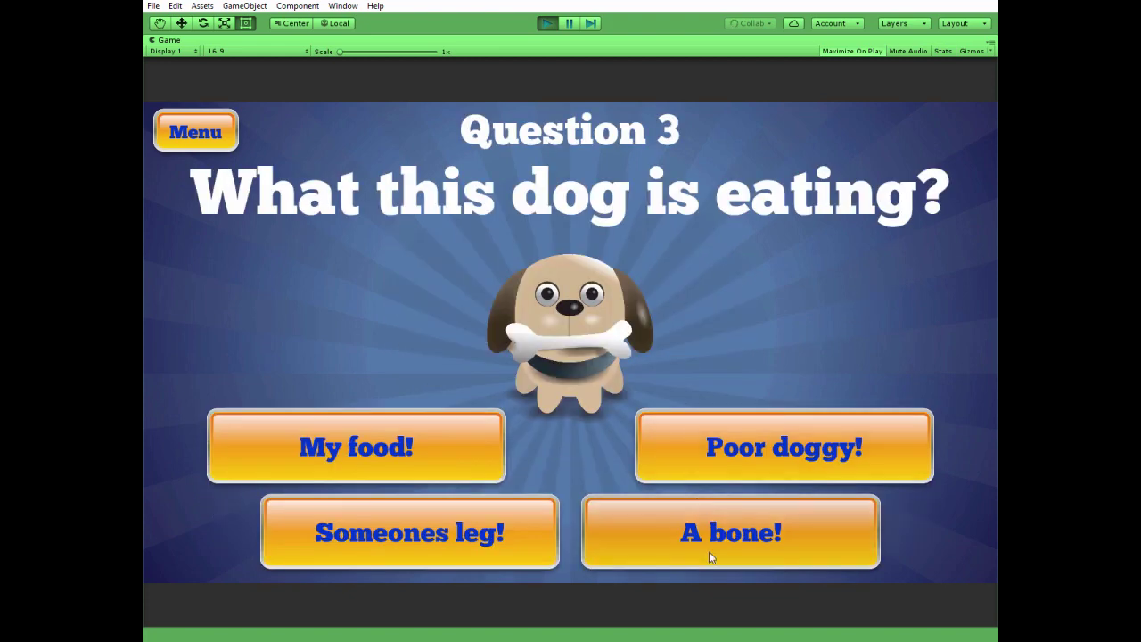
- Answer Question 3 with 'A bone!', visit the Trophy Room, then exit Play mode
{"action": "left_click", "coordinate": [709, 552]}
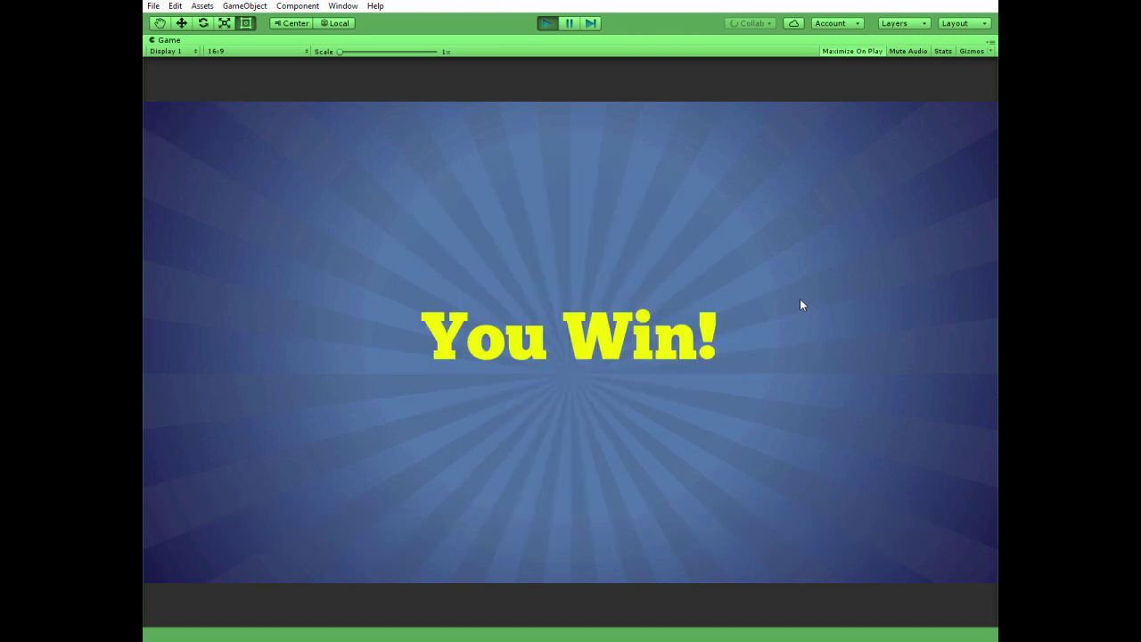
{"action": "left_click", "coordinate": [604, 498]}
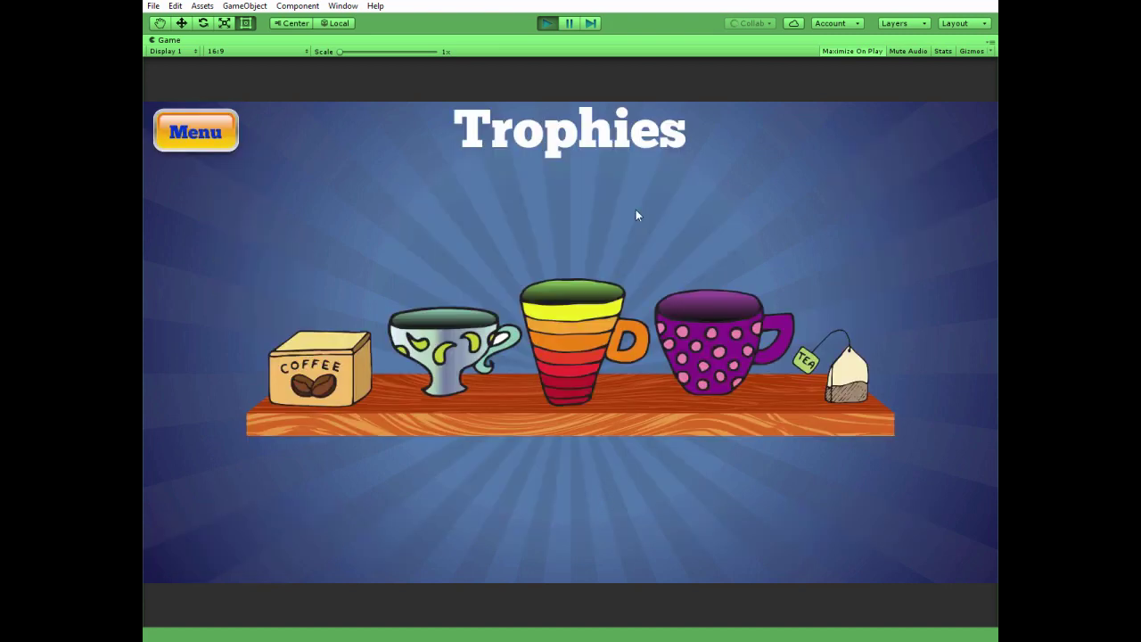
{"action": "key", "text": "ctrl+p"}
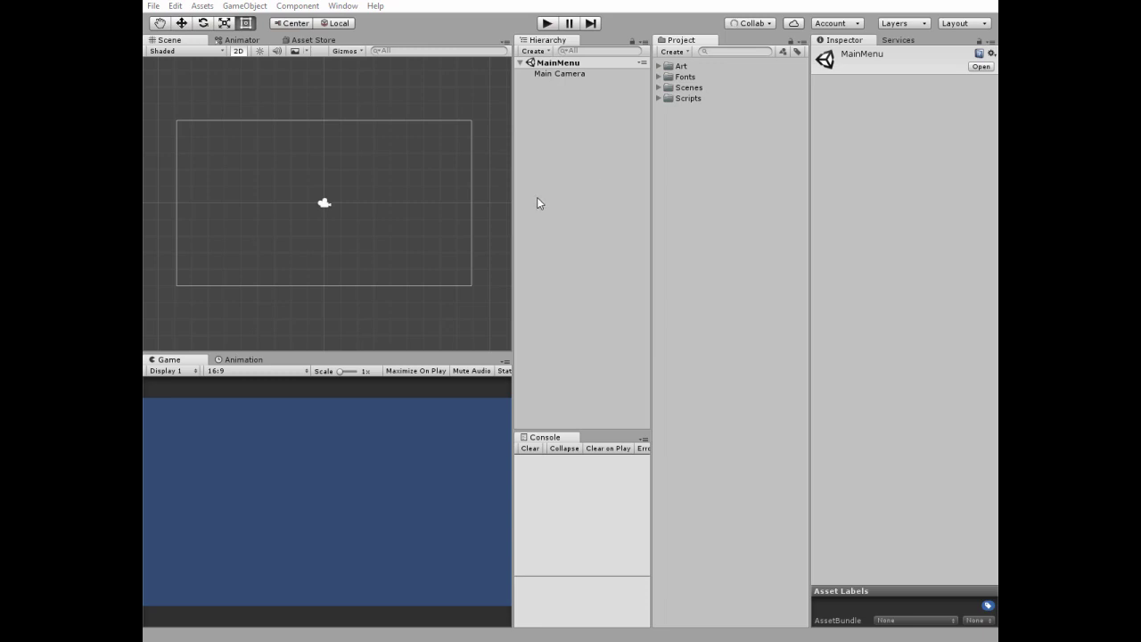
- Browse the Art, Fonts and Scripts folders, leaving the Scenes folder expanded
{"action": "left_click", "coordinate": [658, 67]}
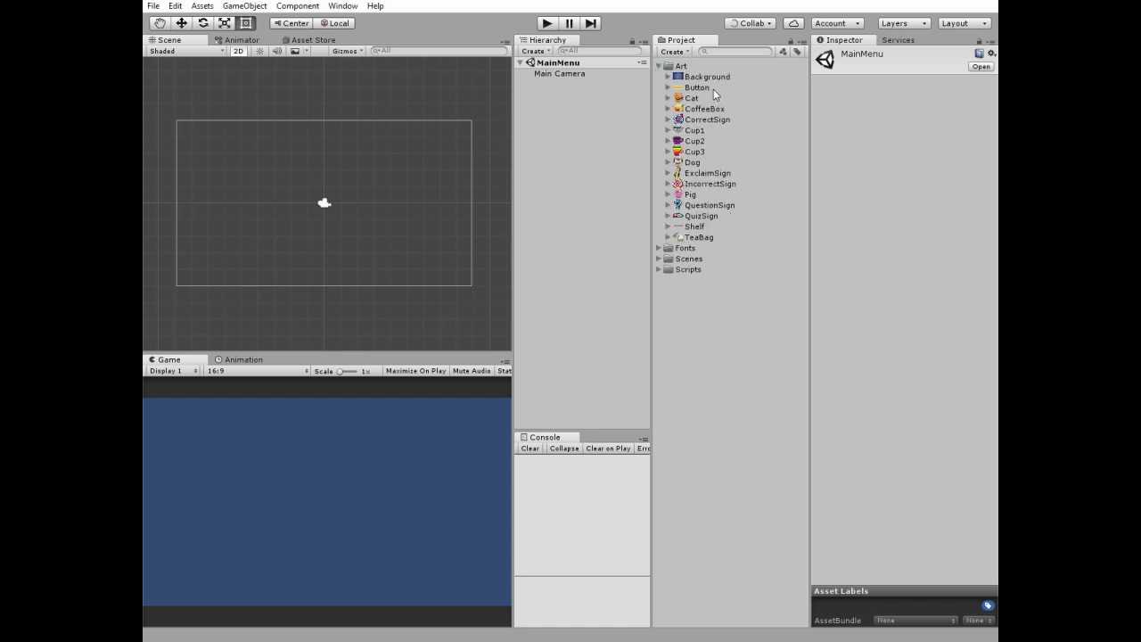
{"action": "left_click", "coordinate": [658, 66]}
{"action": "left_click", "coordinate": [658, 76]}
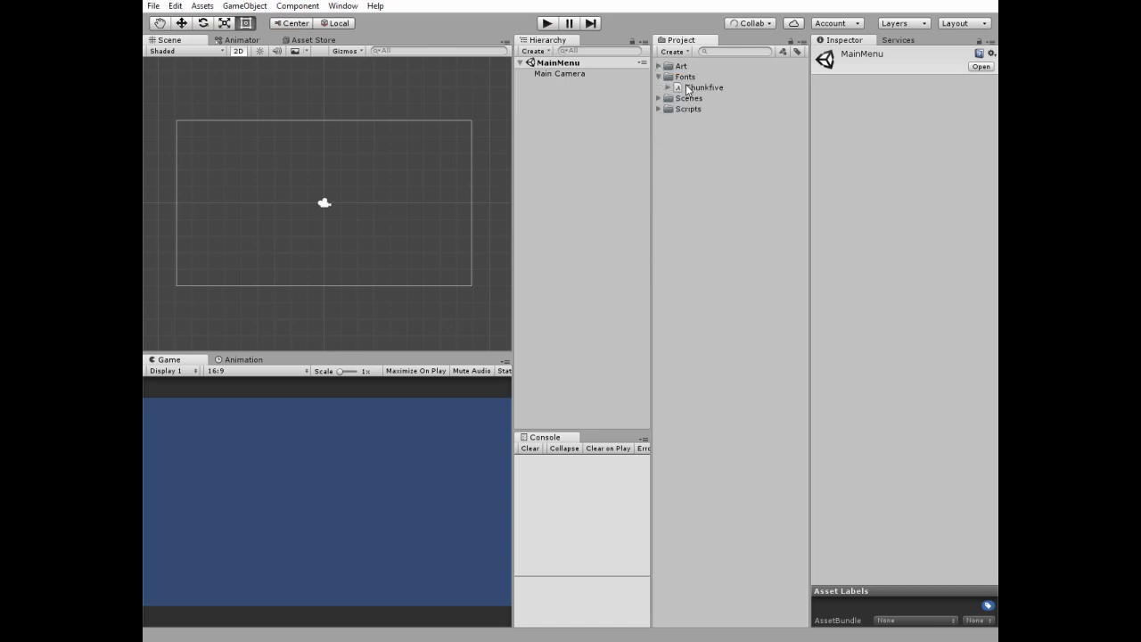
{"action": "left_click", "coordinate": [658, 76]}
{"action": "left_click", "coordinate": [658, 87]}
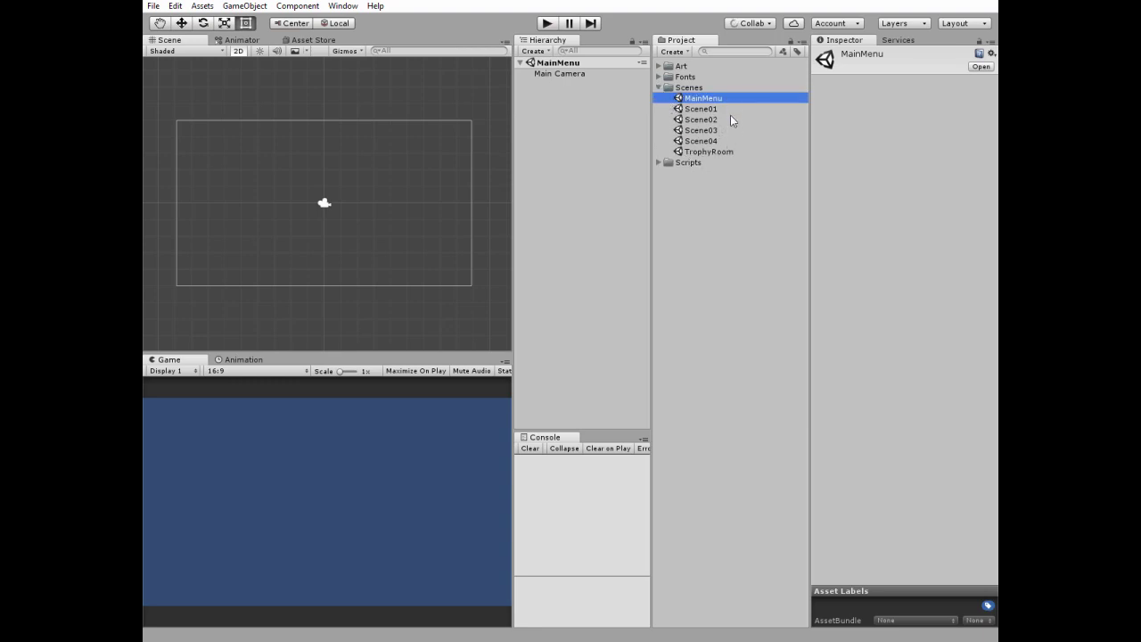
{"action": "left_click", "coordinate": [657, 162]}
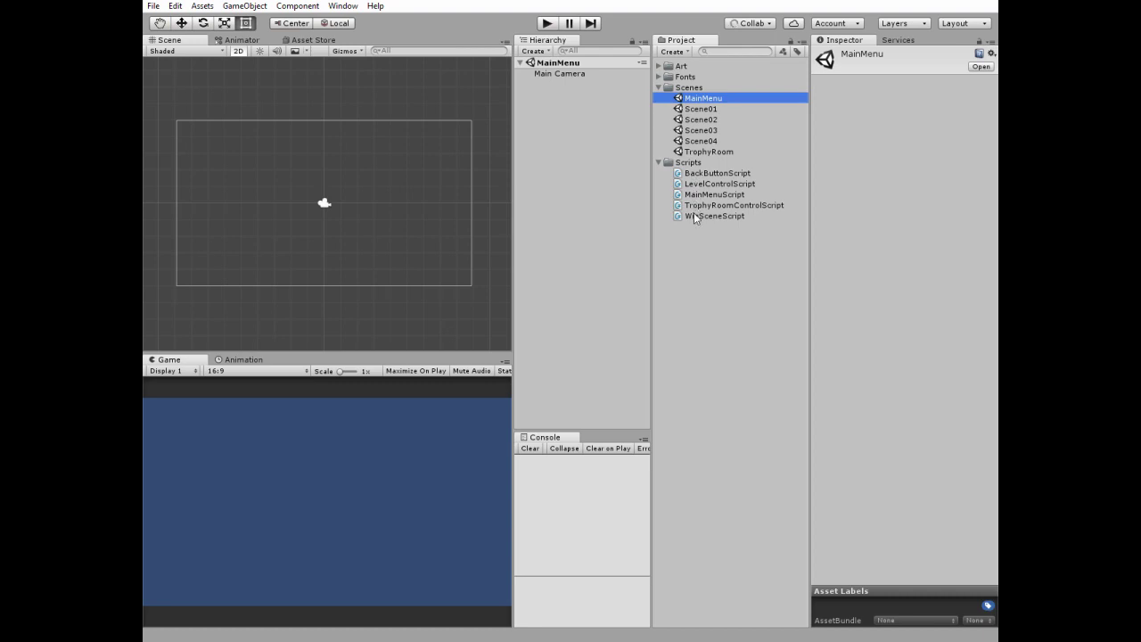
{"action": "left_click", "coordinate": [657, 163]}
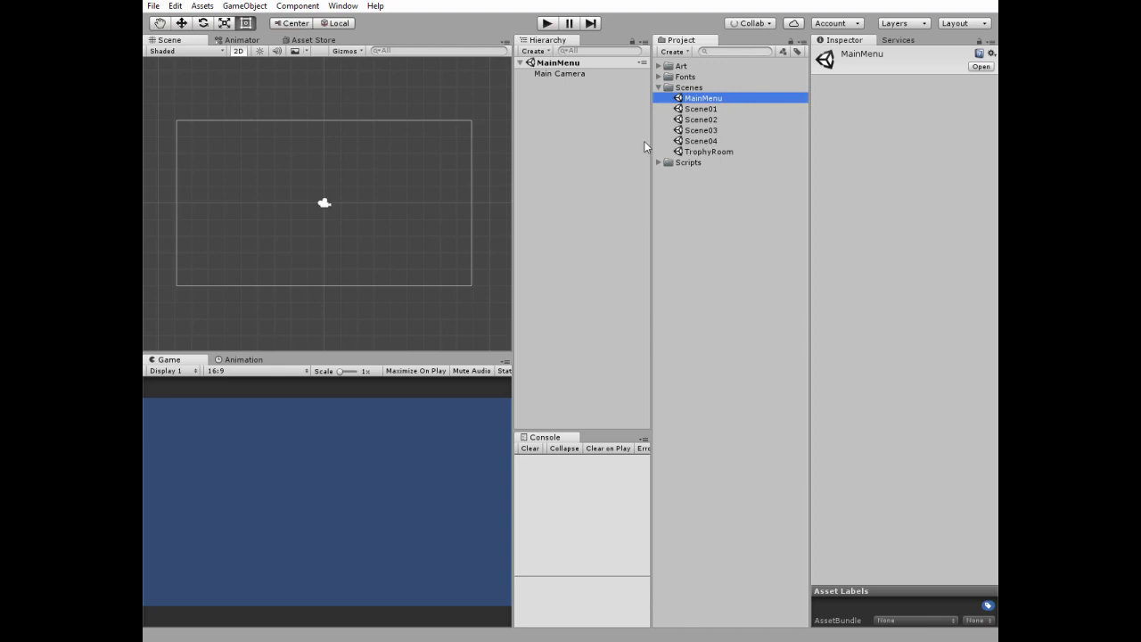
- Drag all six scenes, MainMenu through TrophyRoom, into Build Settings' Scenes In Build list
{"action": "left_click", "coordinate": [153, 7]}
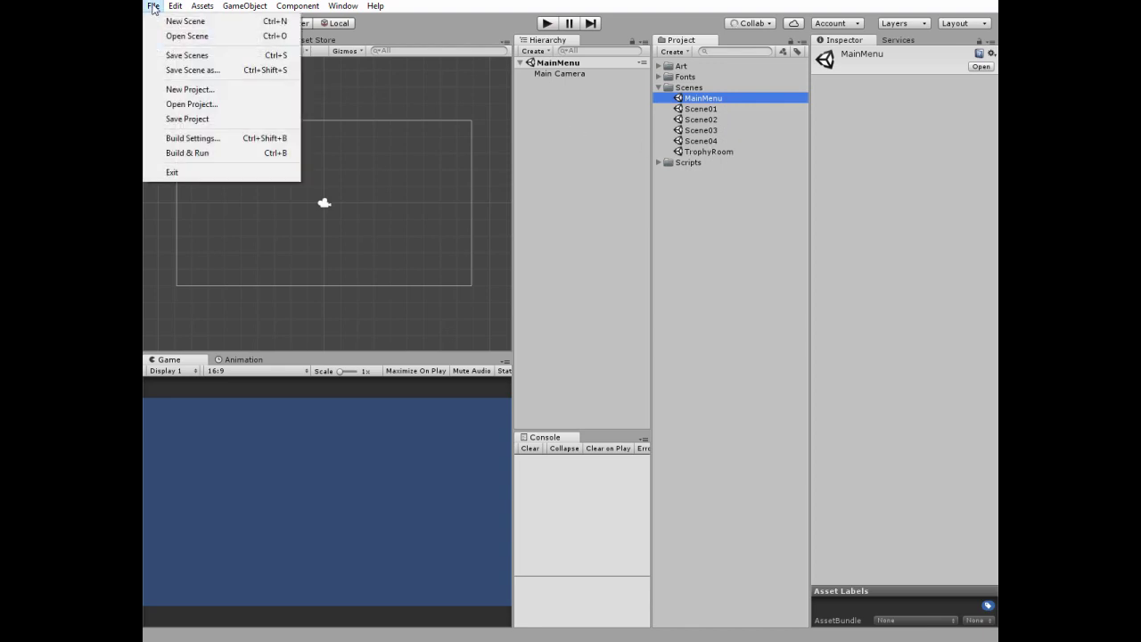
{"action": "left_click", "coordinate": [191, 138]}
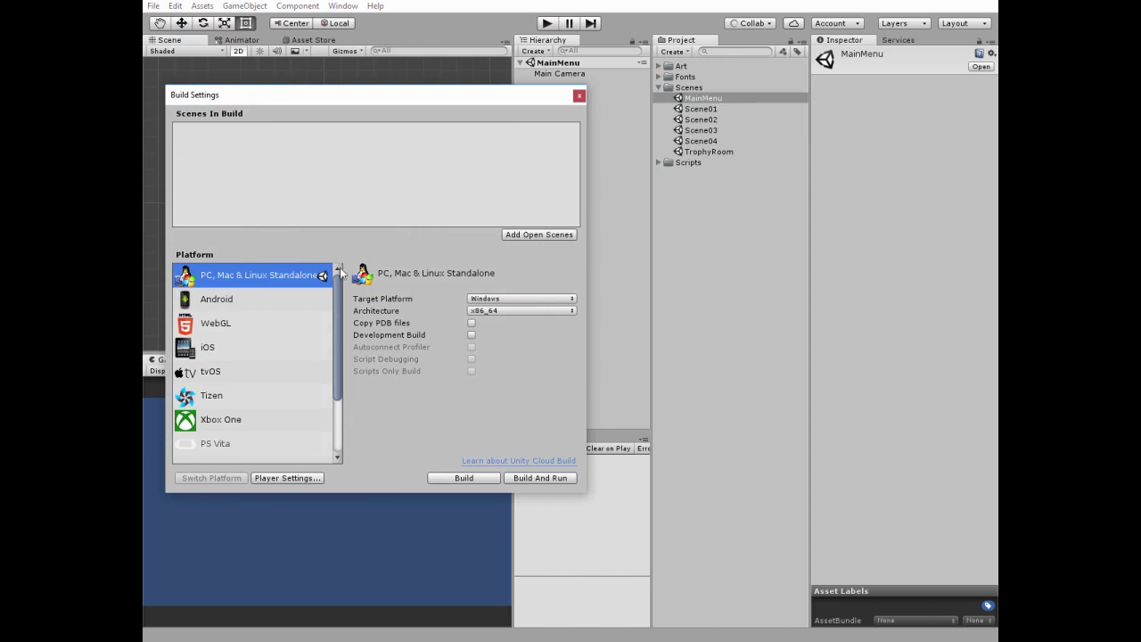
{"action": "left_click", "coordinate": [704, 99]}
{"action": "left_click", "coordinate": [695, 151], "text": "shift"}
{"action": "left_click_drag", "start_coordinate": [686, 128], "coordinate": [263, 161]}
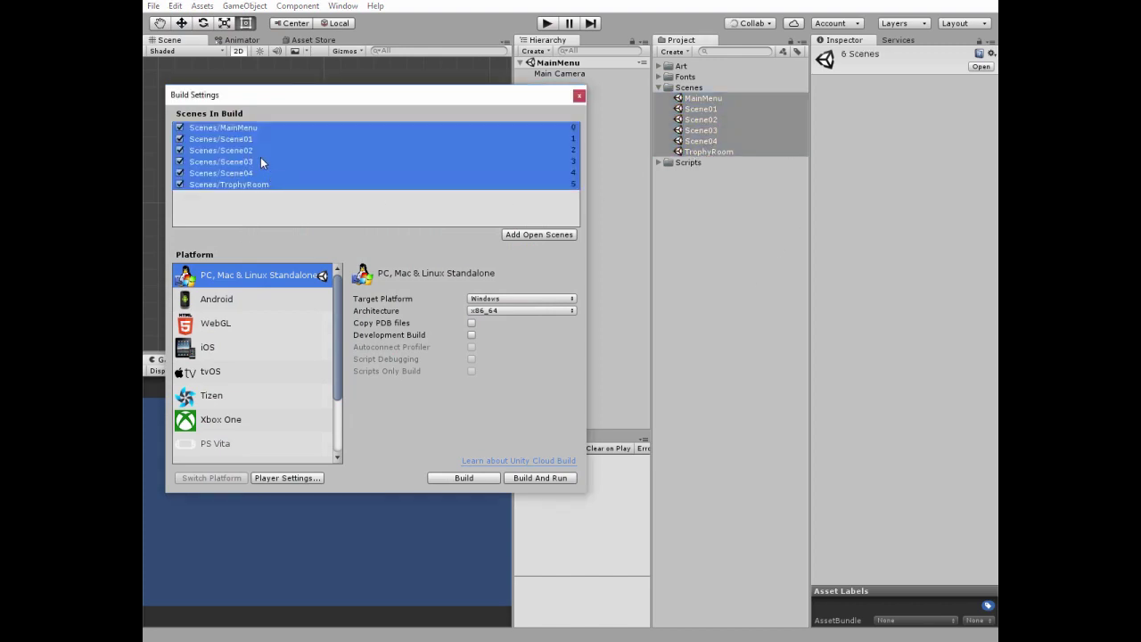
{"action": "left_click", "coordinate": [566, 128]}
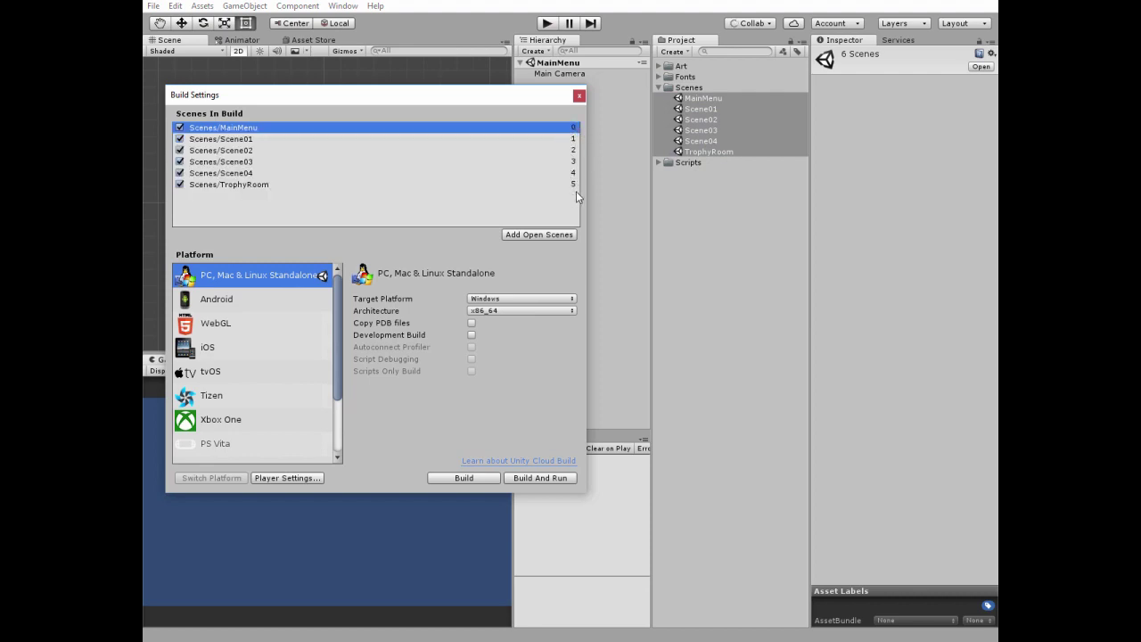
{"action": "left_click", "coordinate": [579, 95]}
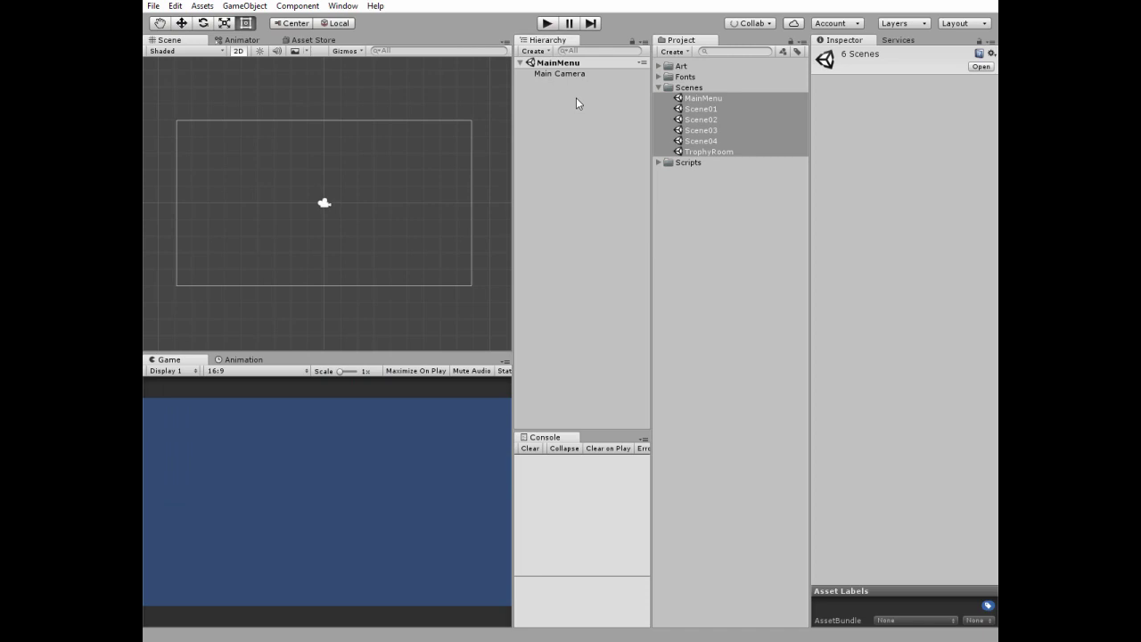
{"action": "left_click", "coordinate": [690, 100]}
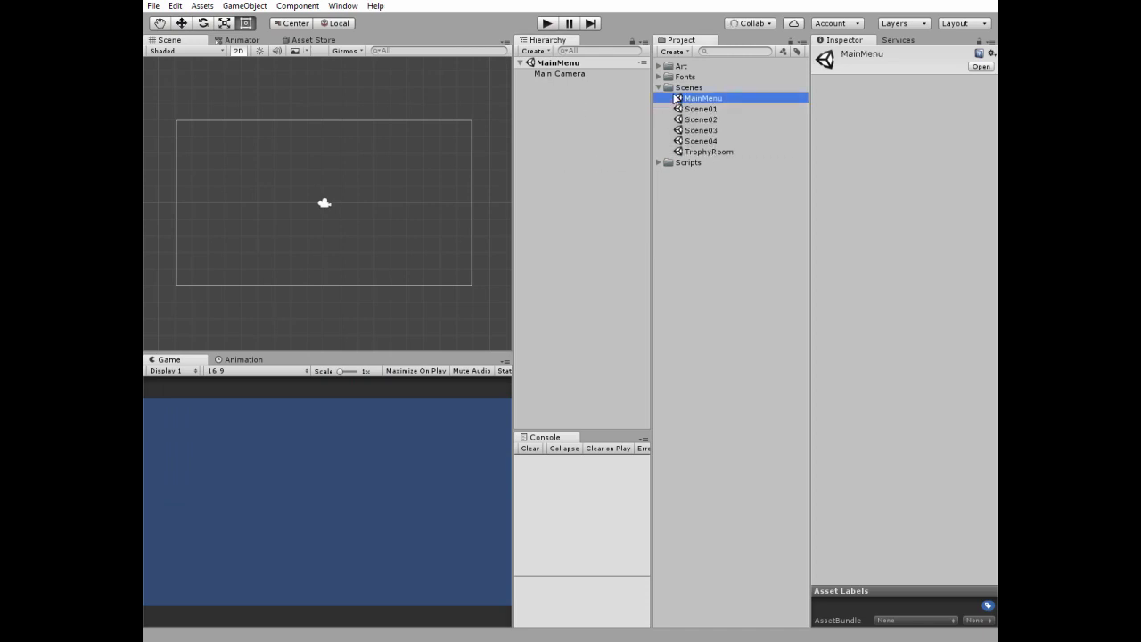
- Place the Background sprite in the scene and reset its Transform to the centre
{"action": "left_click", "coordinate": [659, 66]}
{"action": "left_click", "coordinate": [704, 77]}
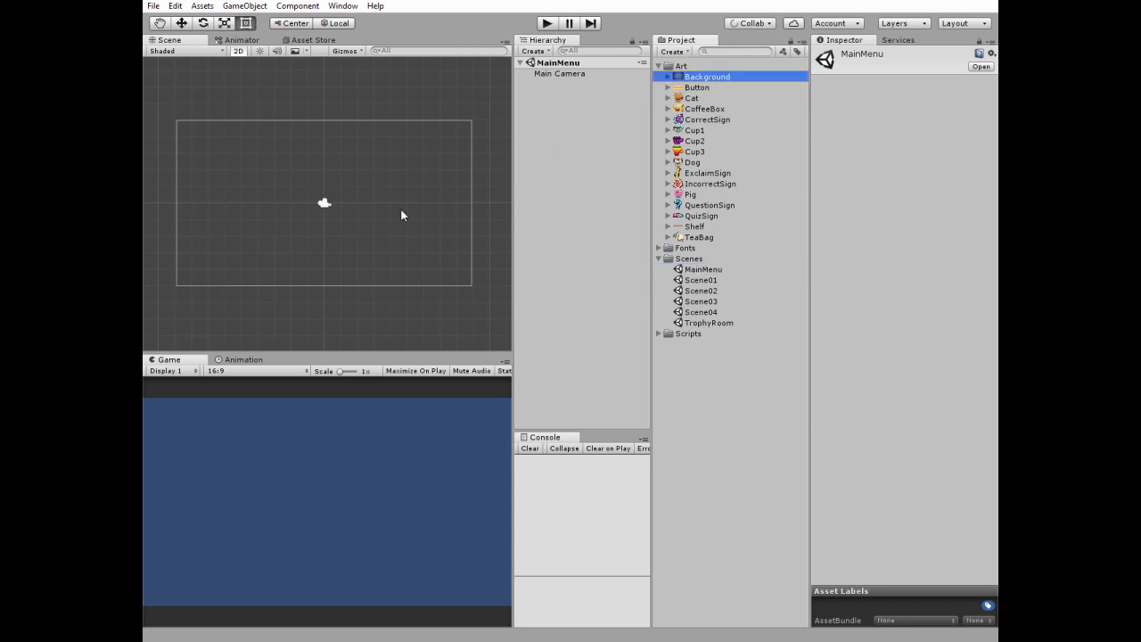
{"action": "left_click_drag", "start_coordinate": [401, 212], "coordinate": [331, 208]}
{"action": "left_click", "coordinate": [991, 84]}
{"action": "left_click", "coordinate": [946, 100]}
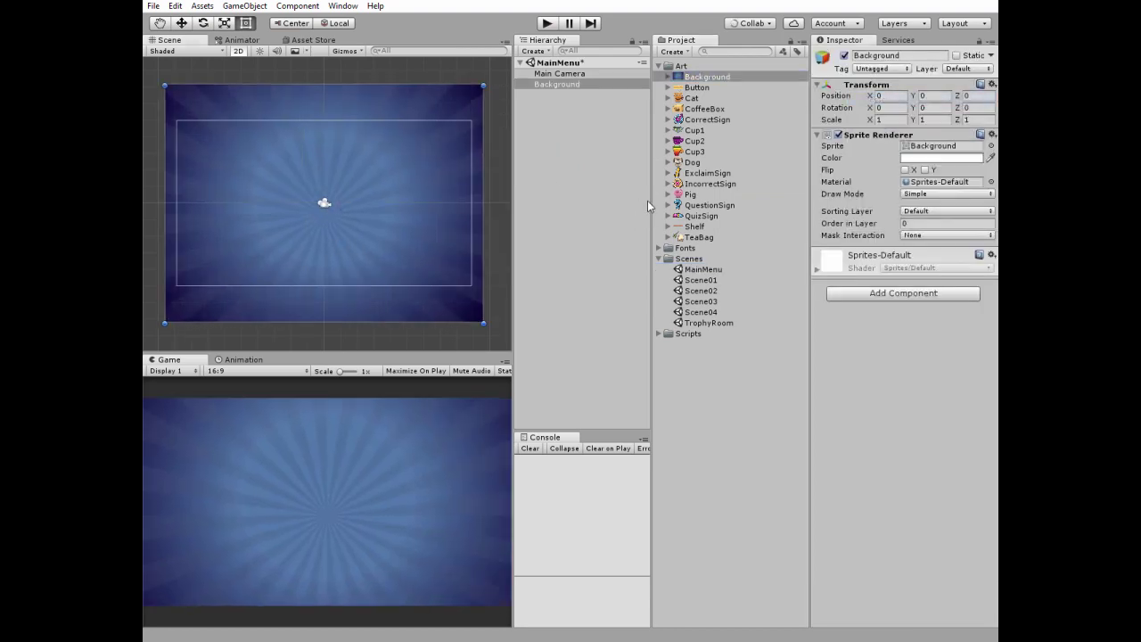
- Add the QuizSign sprite with Order in Layer 5 at position (0, 2.5)
{"action": "left_click_drag", "start_coordinate": [686, 215], "coordinate": [325, 203]}
{"action": "left_click", "coordinate": [904, 224]}
{"action": "type", "text": "5"}
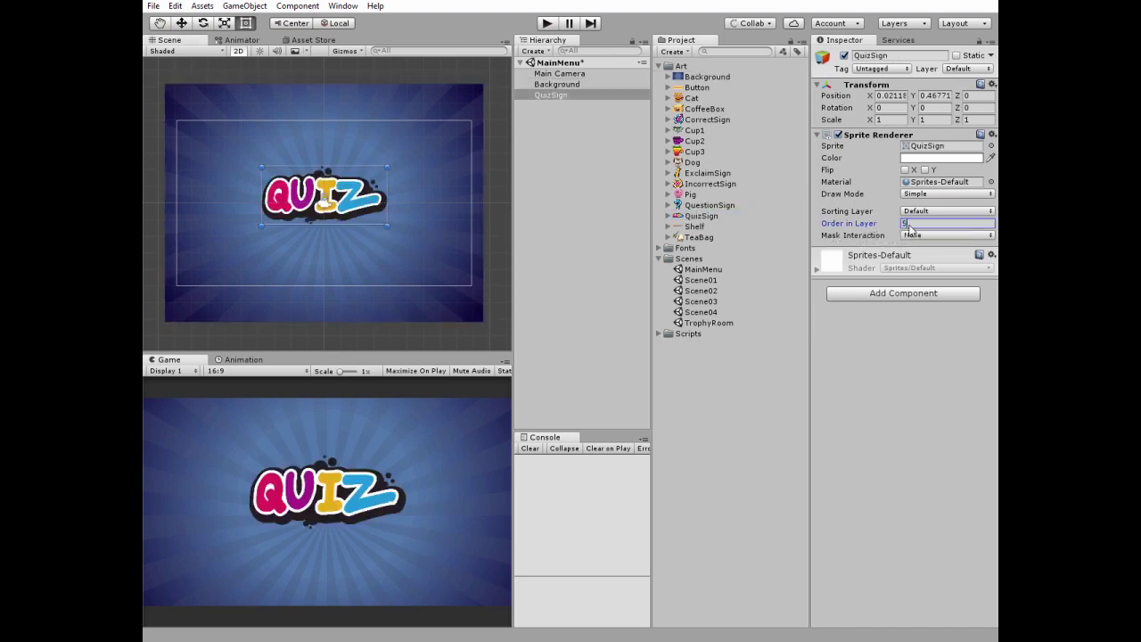
{"action": "left_click", "coordinate": [895, 96]}
{"action": "type", "text": "0"}
{"action": "left_click", "coordinate": [929, 97]}
{"action": "type", "text": "2.5"}
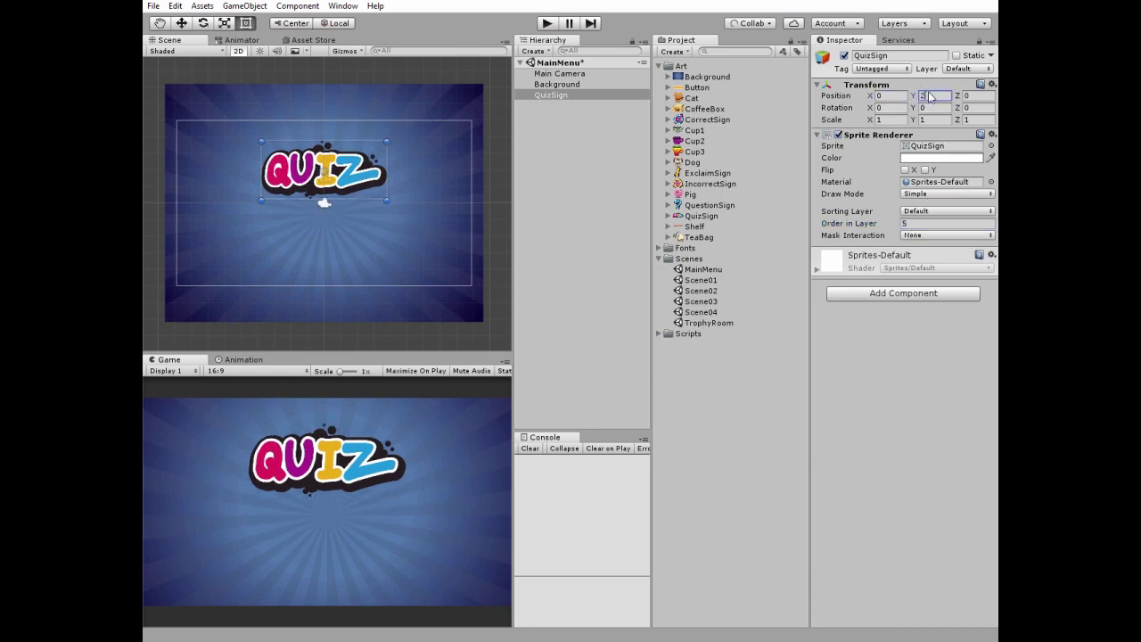
{"action": "key", "text": "Return"}
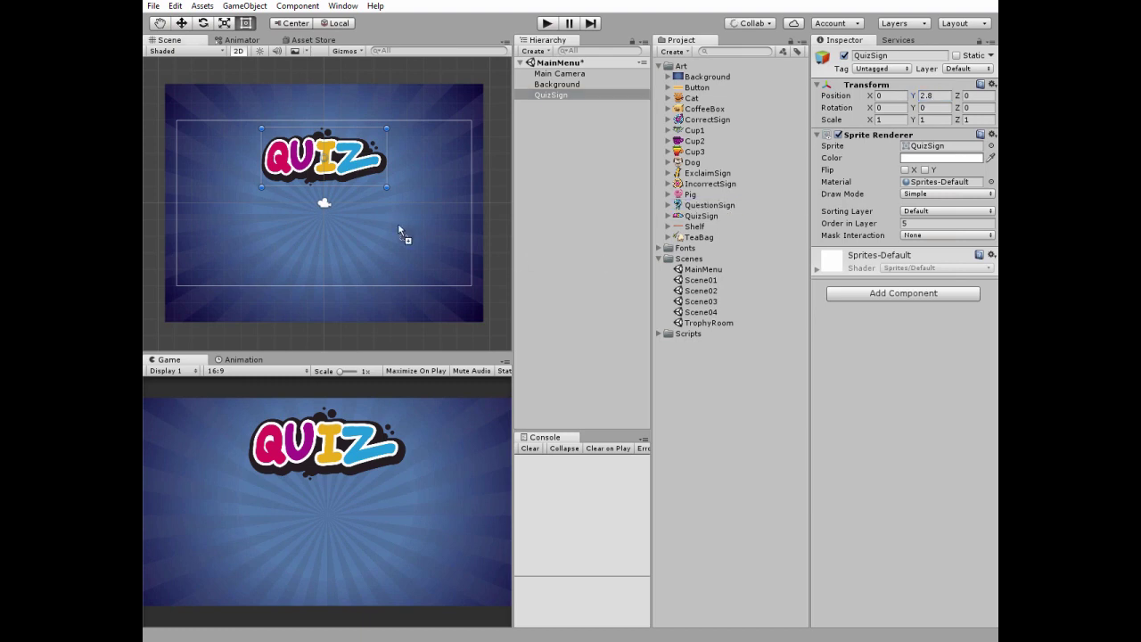
{"action": "left_click_drag", "start_coordinate": [377, 222], "coordinate": [377, 222]}
- Give the QuestionSign Order in Layer 5, position (6.5, 2.3) and Z rotation -20
{"action": "left_click", "coordinate": [913, 222]}
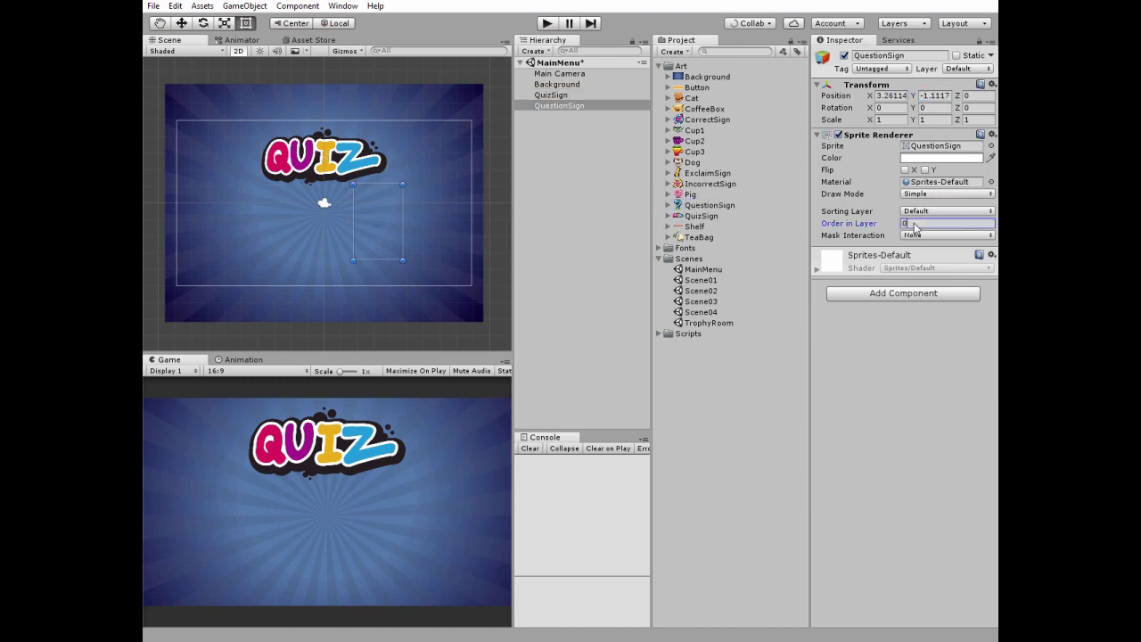
{"action": "type", "text": "5"}
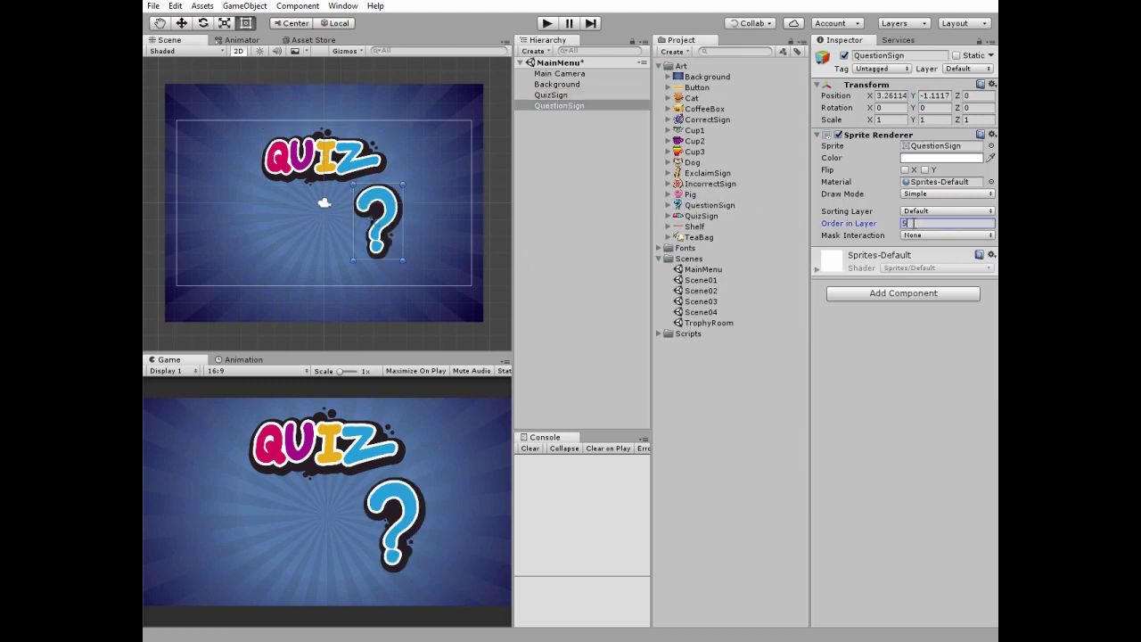
{"action": "left_click", "coordinate": [890, 95]}
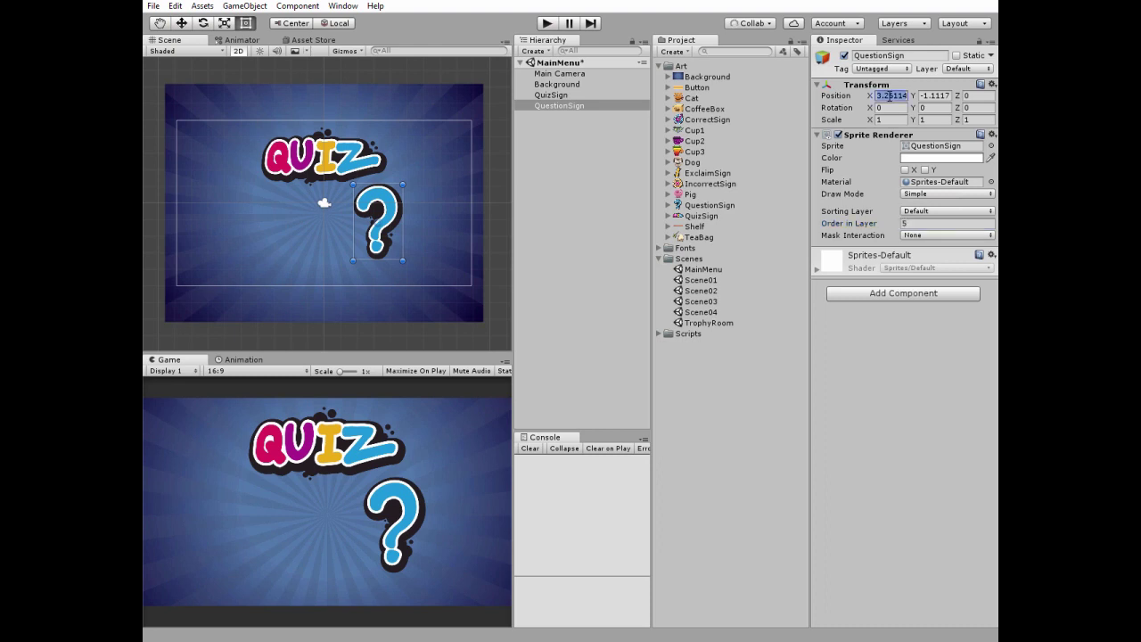
{"action": "type", "text": "6.5"}
{"action": "left_click", "coordinate": [936, 95]}
{"action": "type", "text": "2.3"}
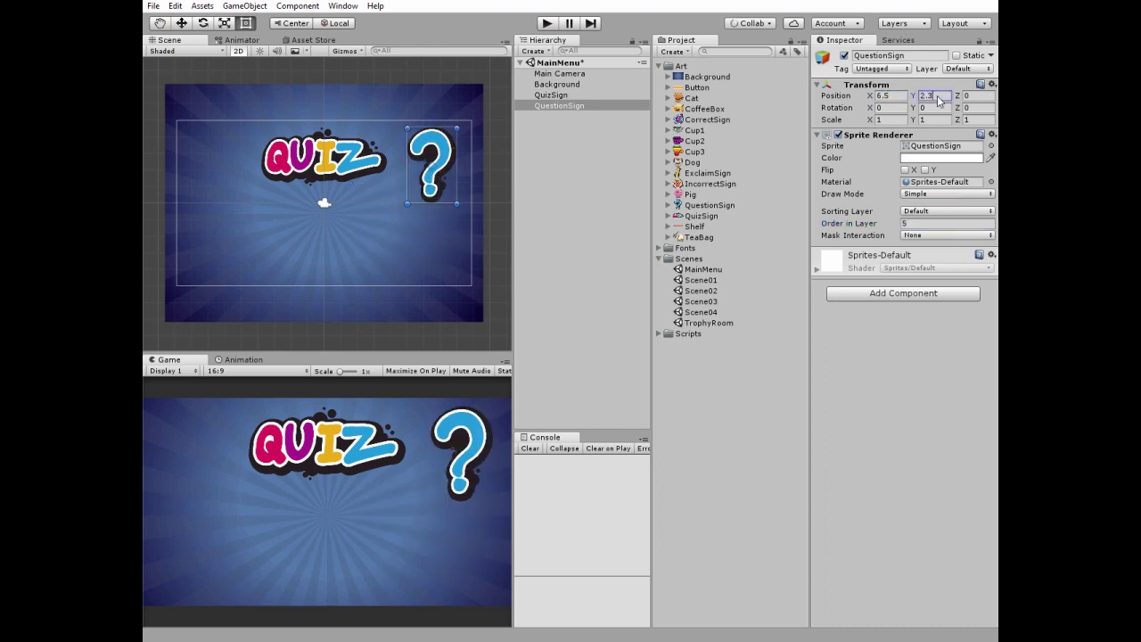
{"action": "left_click", "coordinate": [972, 107]}
{"action": "type", "text": "-20"}
{"action": "key", "text": "Return"}
- Add ExclaimSign with Order in Layer 5, position (-6.7, 2.3) and Z rotation 35
{"action": "left_click_drag", "start_coordinate": [679, 174], "coordinate": [237, 220]}
{"action": "left_click", "coordinate": [916, 223]}
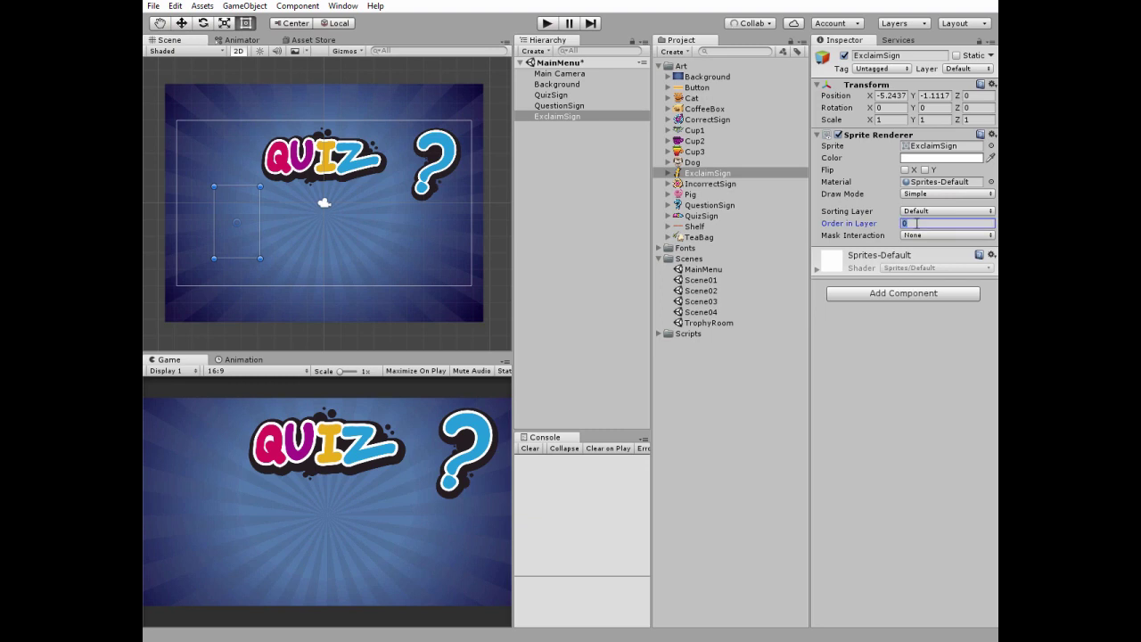
{"action": "type", "text": "5"}
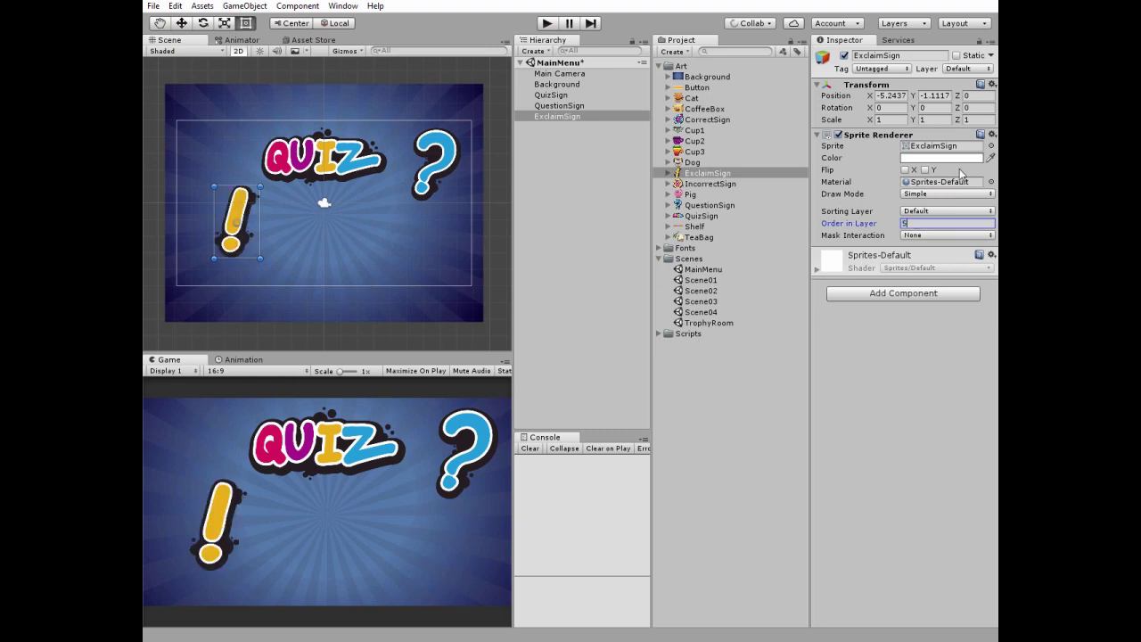
{"action": "left_click", "coordinate": [896, 95]}
{"action": "type", "text": "-6.7"}
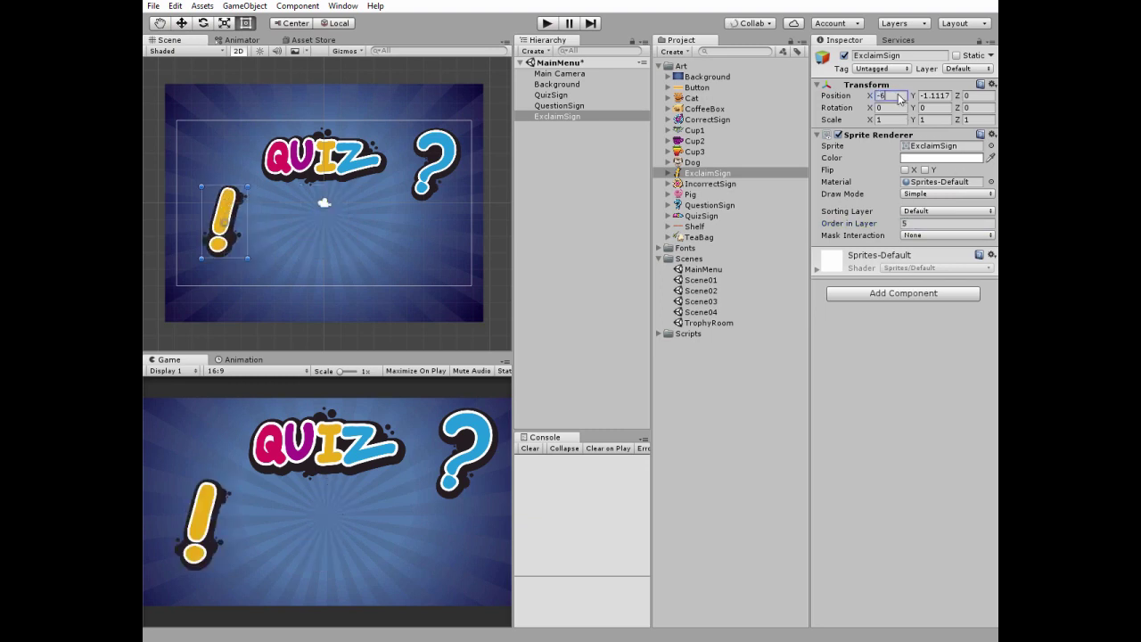
{"action": "left_click", "coordinate": [932, 95]}
{"action": "type", "text": "2.3"}
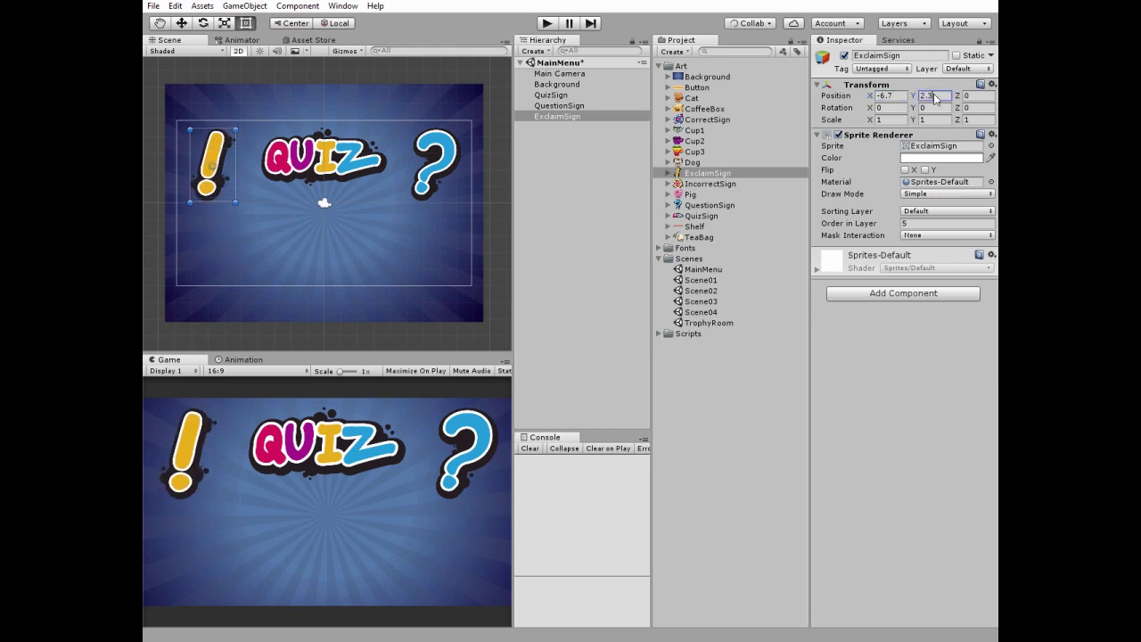
{"action": "left_click", "coordinate": [976, 108]}
{"action": "type", "text": "35"}
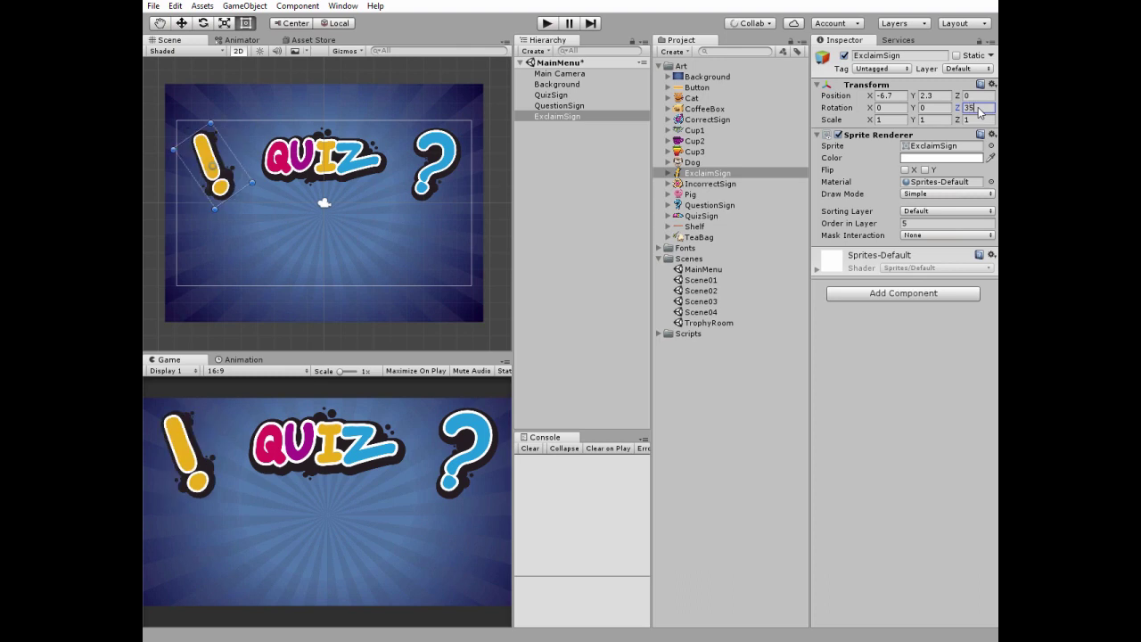
{"action": "left_click", "coordinate": [533, 50]}
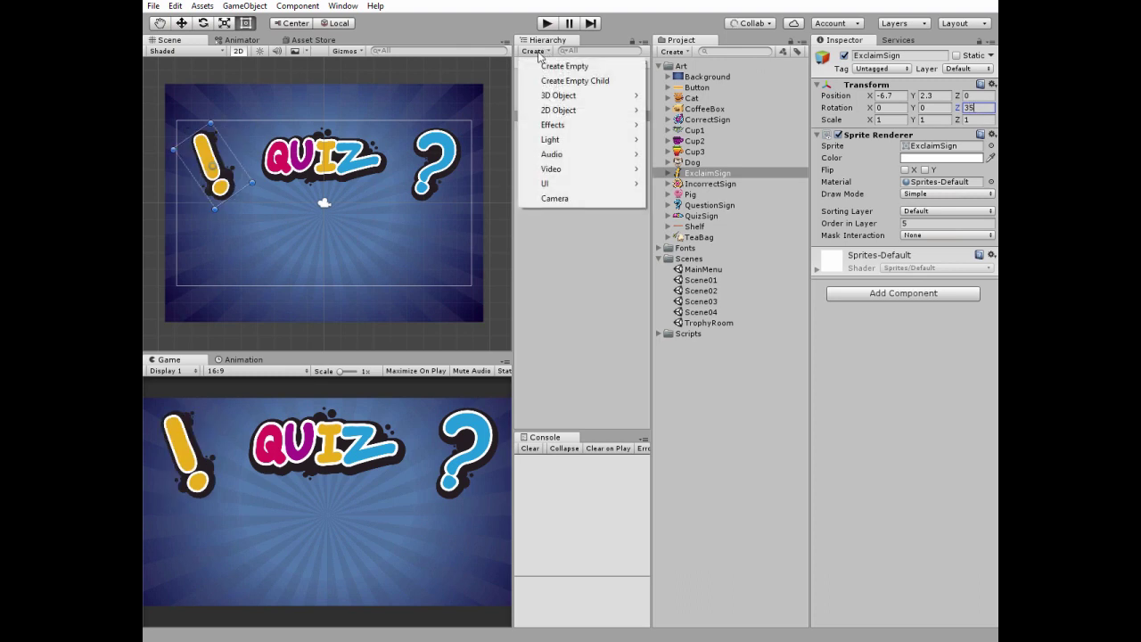
- Create a UI Canvas set to Scale With Screen Size
{"action": "mouse_move", "coordinate": [592, 184]}
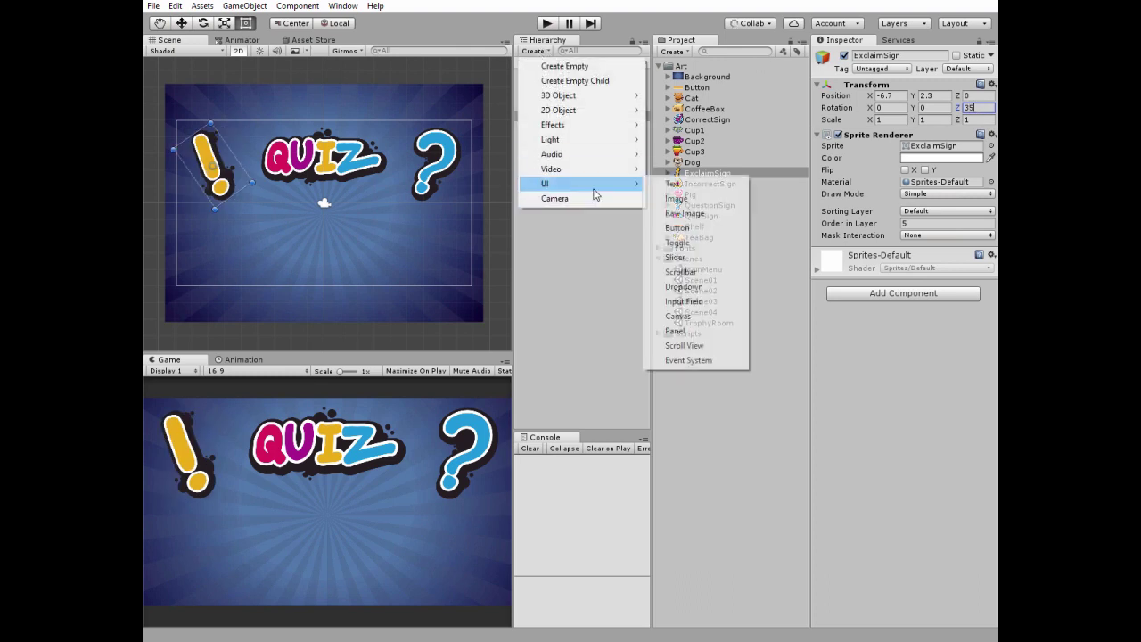
{"action": "left_click", "coordinate": [680, 318]}
{"action": "left_click", "coordinate": [918, 319]}
{"action": "left_click", "coordinate": [915, 346]}
- Add a UI Button under the Canvas and name it PlayButton
{"action": "right_click", "coordinate": [558, 127]}
{"action": "mouse_move", "coordinate": [623, 335]}
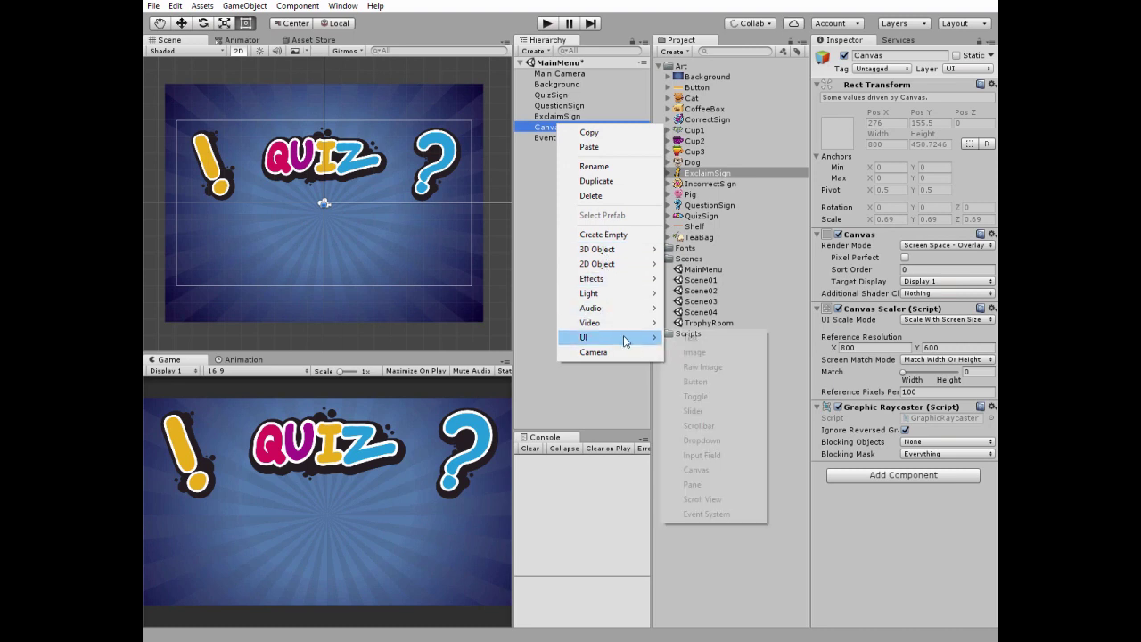
{"action": "left_click", "coordinate": [694, 381]}
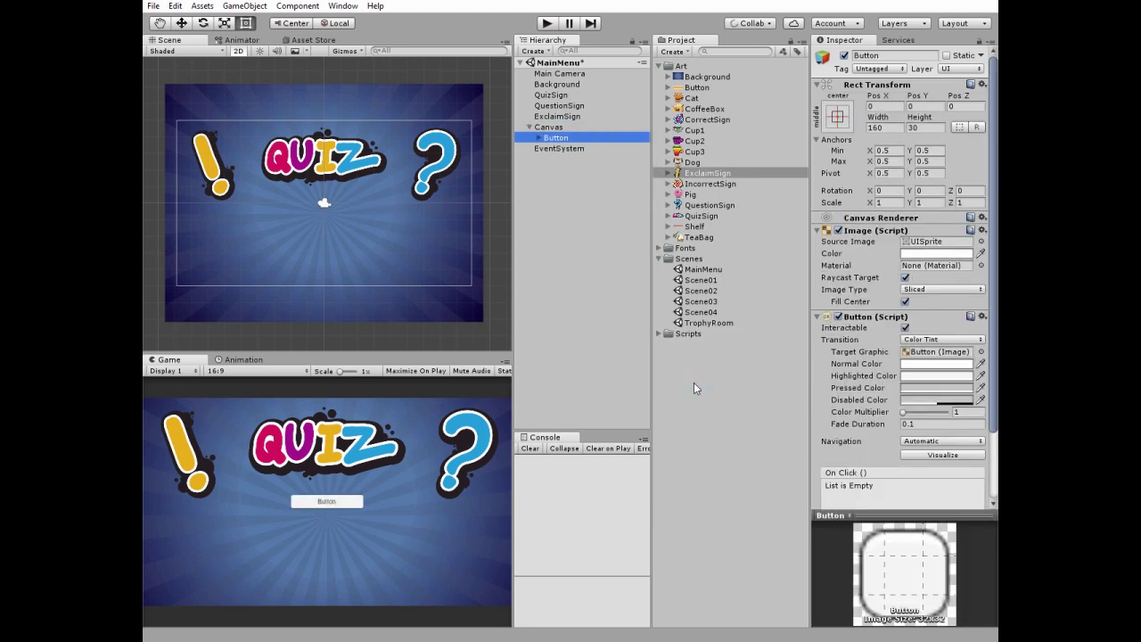
{"action": "left_click", "coordinate": [561, 141]}
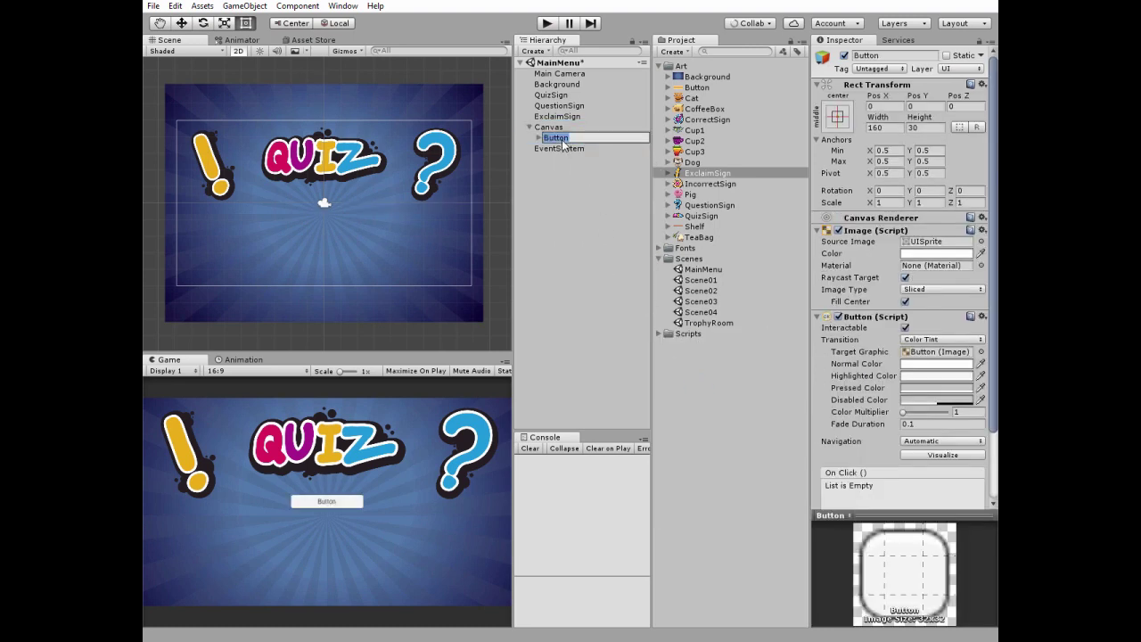
{"action": "type", "text": "PlayButton"}
{"action": "key", "text": "Return"}
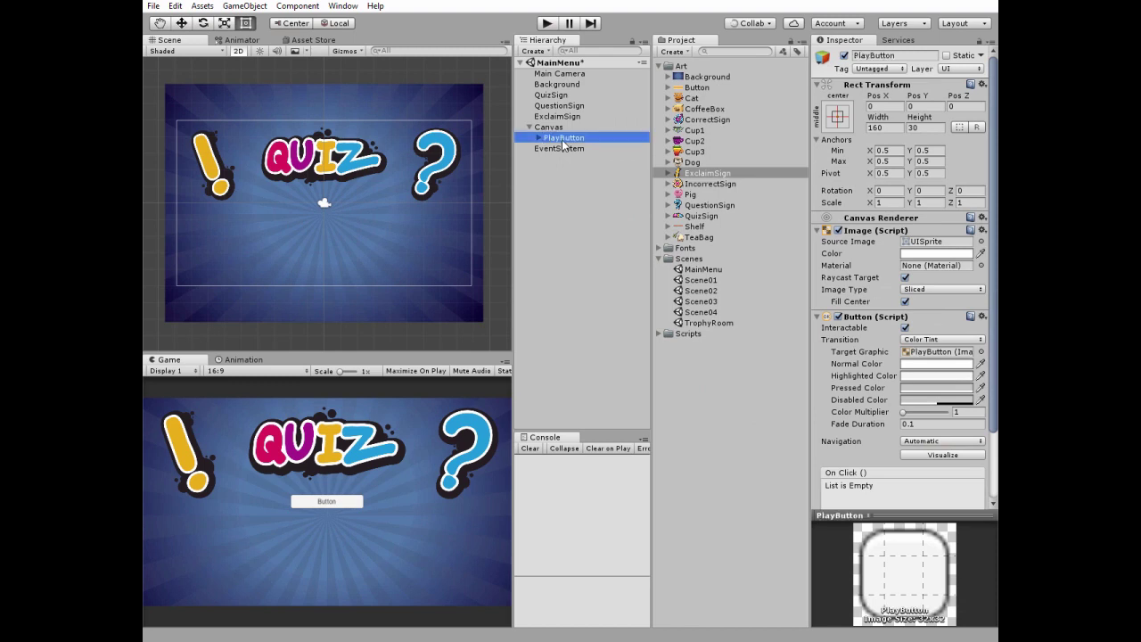
- Set PlayButton to Pos Y -30, 300×100, with the orange Button sprite as Source Image
{"action": "left_click", "coordinate": [843, 125]}
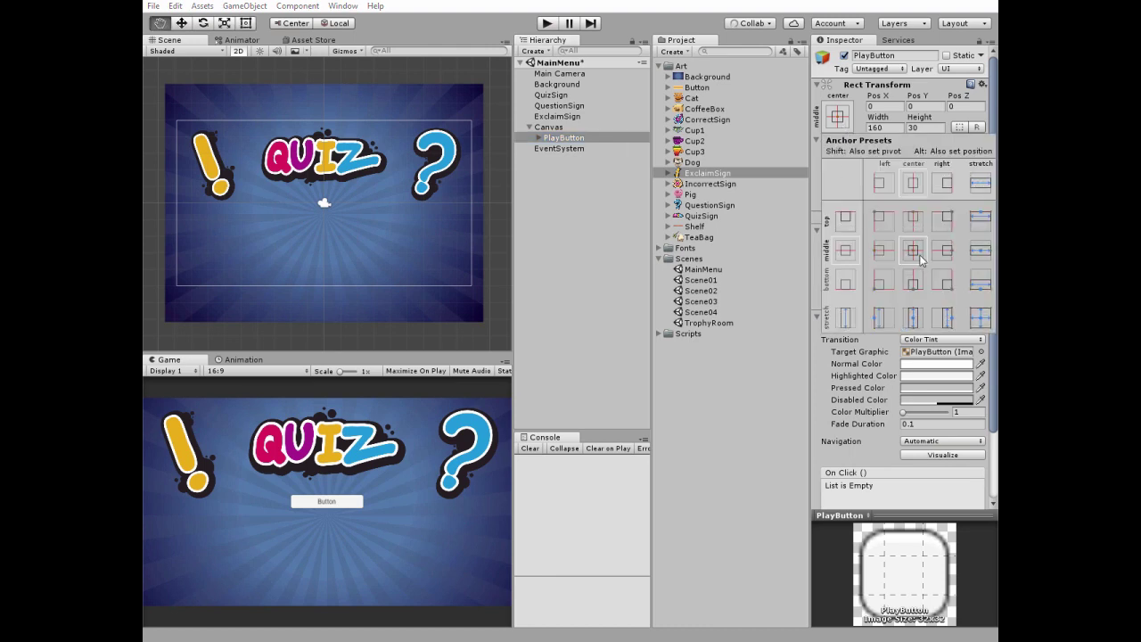
{"action": "left_click", "coordinate": [840, 121]}
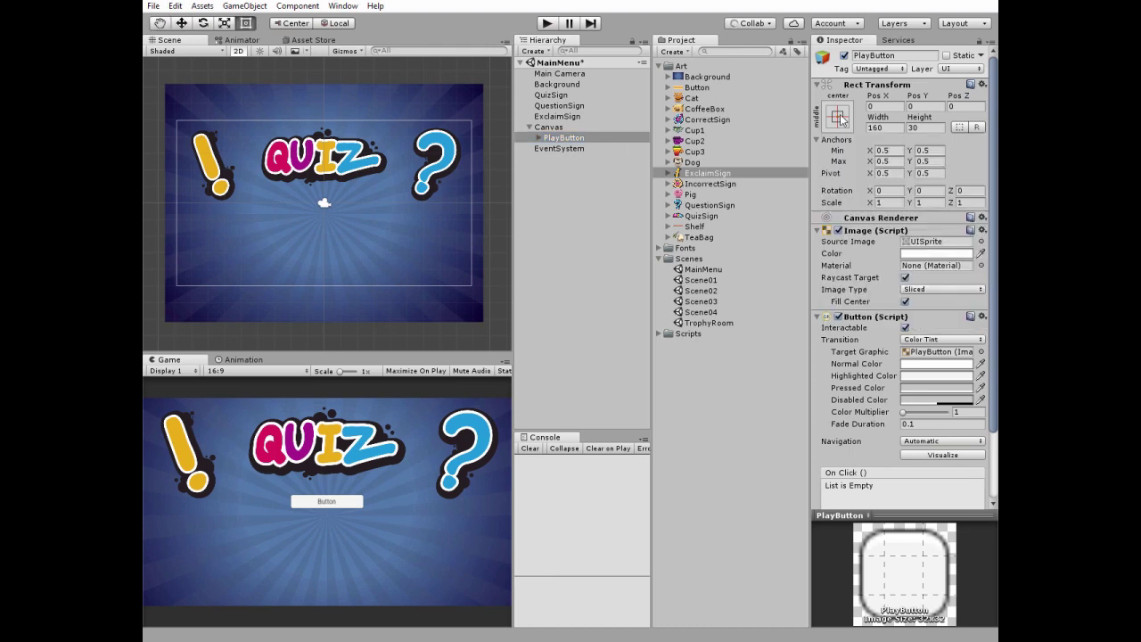
{"action": "left_click", "coordinate": [922, 107]}
{"action": "type", "text": "-30"}
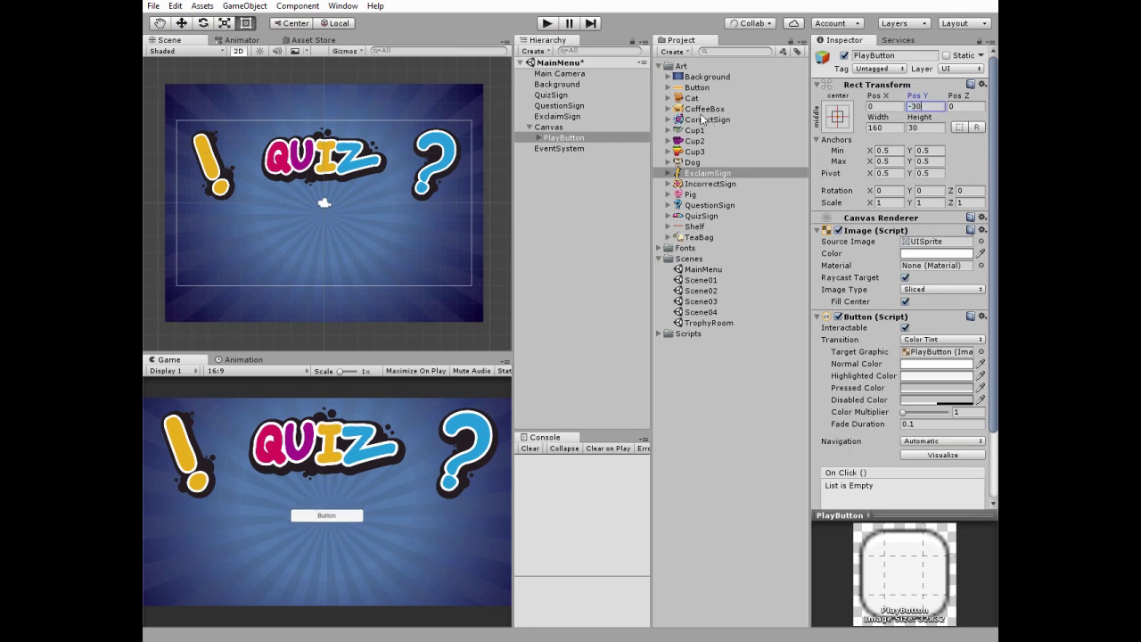
{"action": "left_click_drag", "start_coordinate": [928, 253], "coordinate": [927, 246]}
{"action": "left_click", "coordinate": [885, 126]}
{"action": "type", "text": "300"}
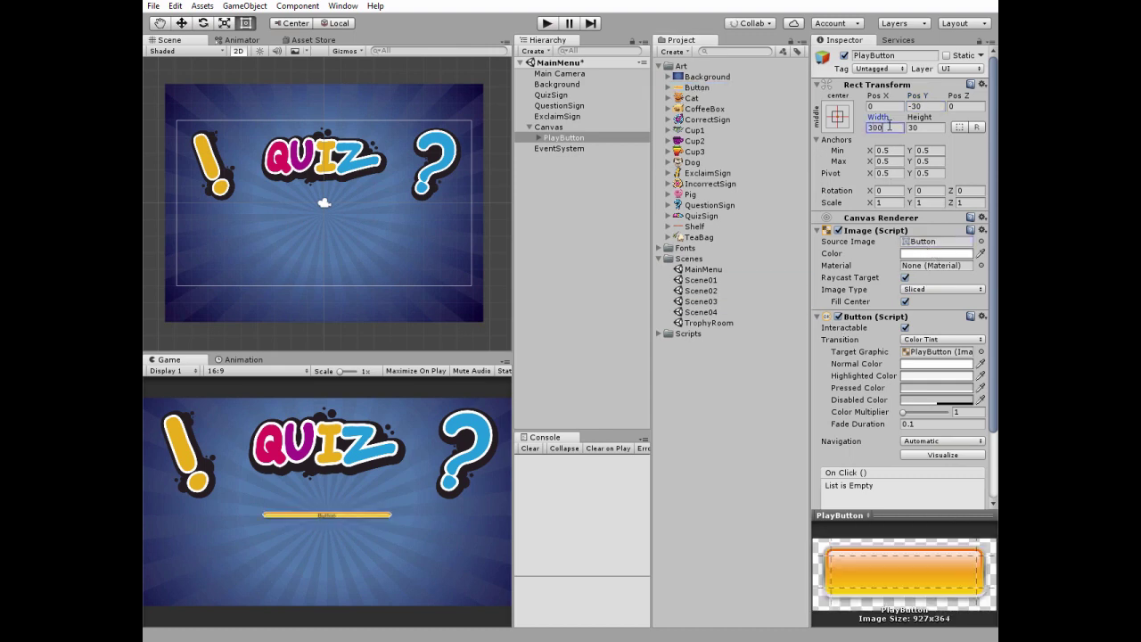
{"action": "left_click", "coordinate": [922, 127]}
{"action": "type", "text": "100"}
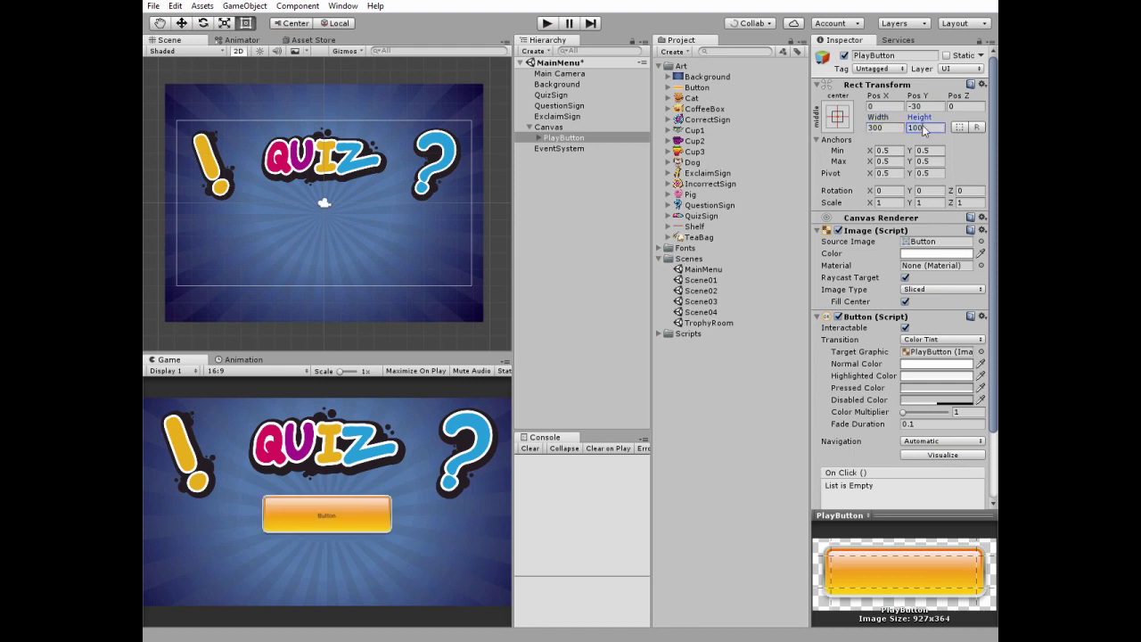
- Set the PlayButton label text to Play in the Chunkfive font at size 40
{"action": "left_click", "coordinate": [539, 139]}
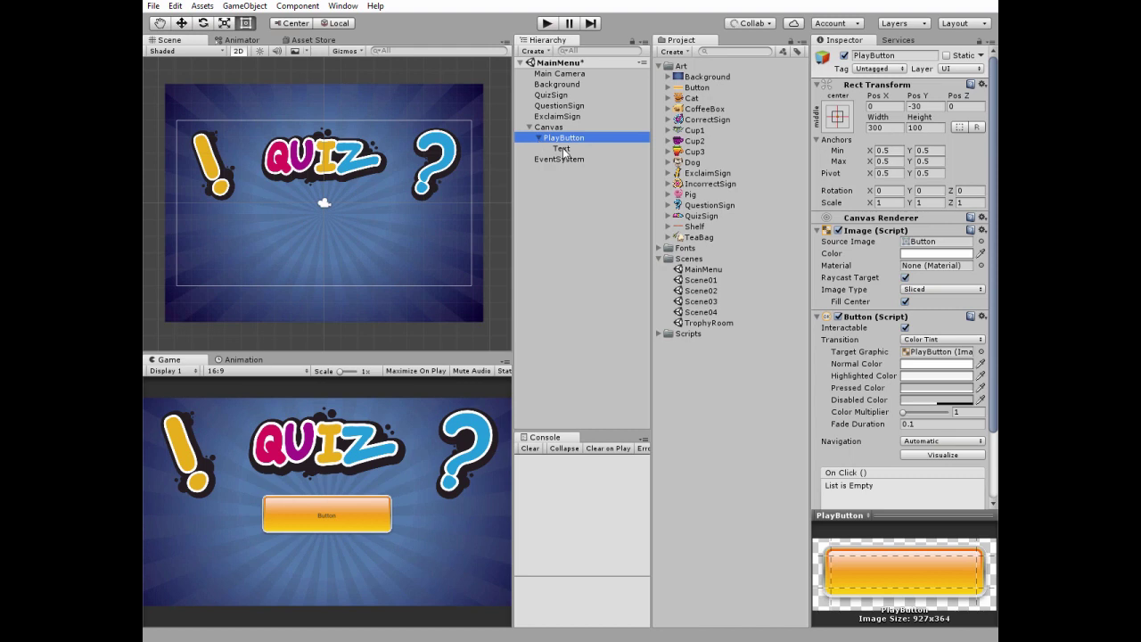
{"action": "left_click", "coordinate": [562, 148]}
{"action": "left_click", "coordinate": [861, 256]}
{"action": "type", "text": "Play"}
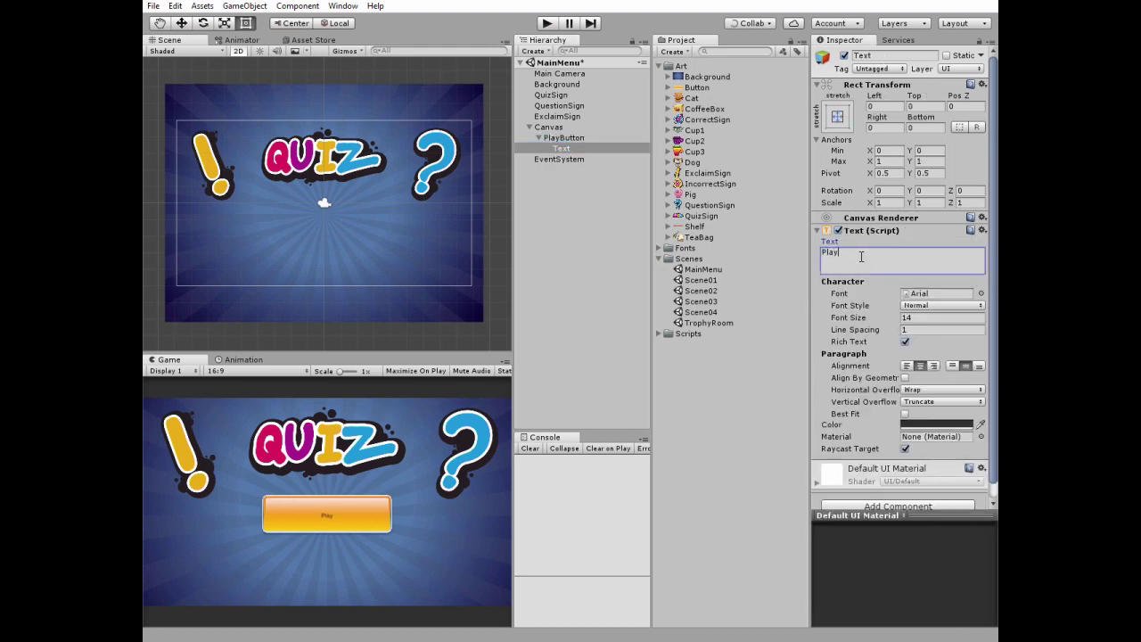
{"action": "left_click", "coordinate": [980, 294]}
{"action": "left_click", "coordinate": [604, 148]}
{"action": "left_click", "coordinate": [907, 92]}
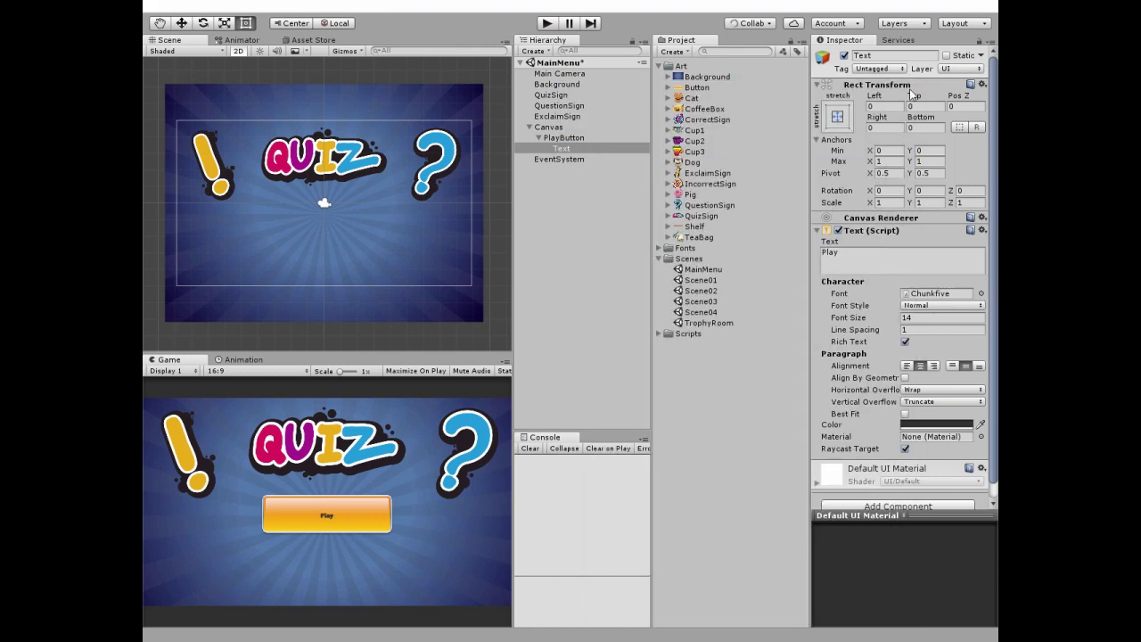
{"action": "left_click", "coordinate": [924, 320]}
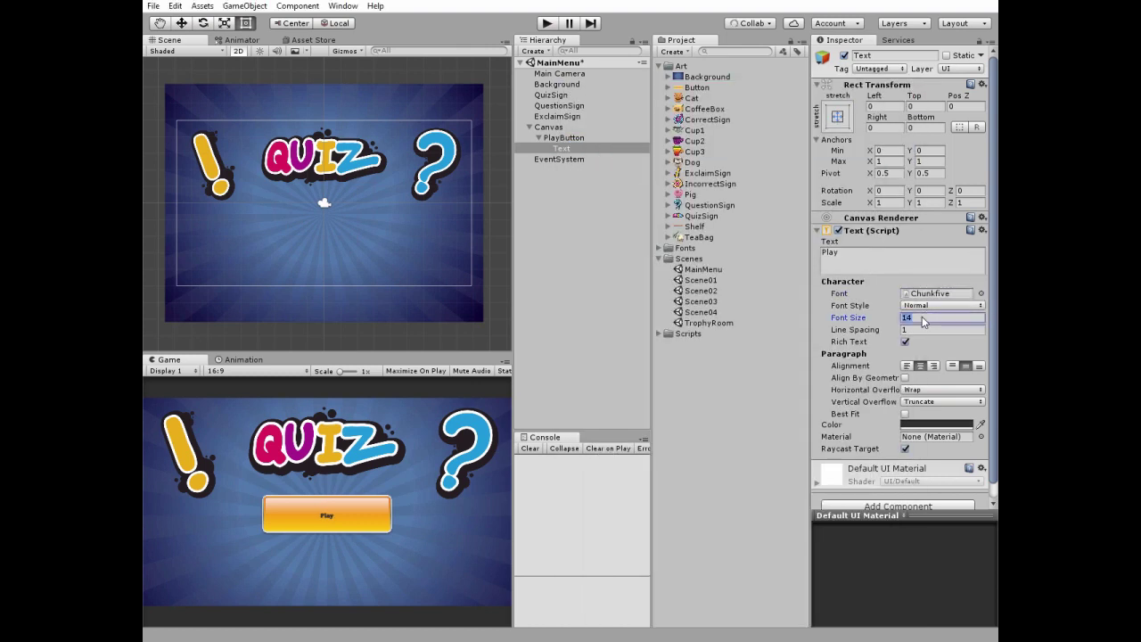
{"action": "type", "text": "40"}
- Colour the Play label RGB 0, 55, 215 and copy that colour
{"action": "left_click", "coordinate": [928, 425]}
{"action": "left_click", "coordinate": [673, 339]}
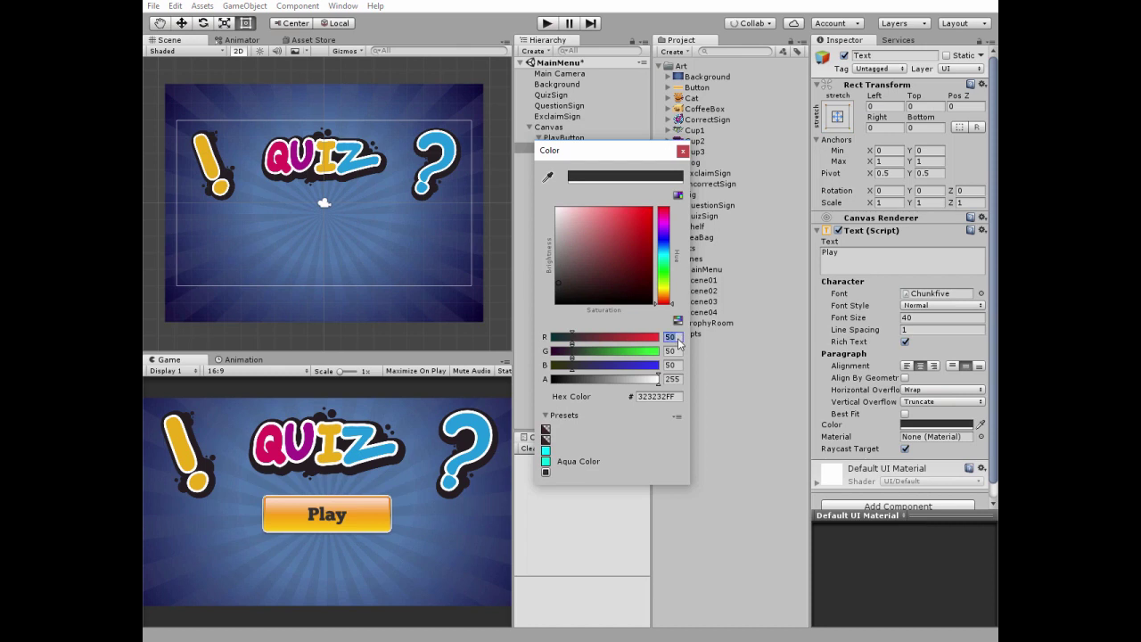
{"action": "type", "text": "0"}
{"action": "left_click", "coordinate": [677, 352]}
{"action": "type", "text": "55"}
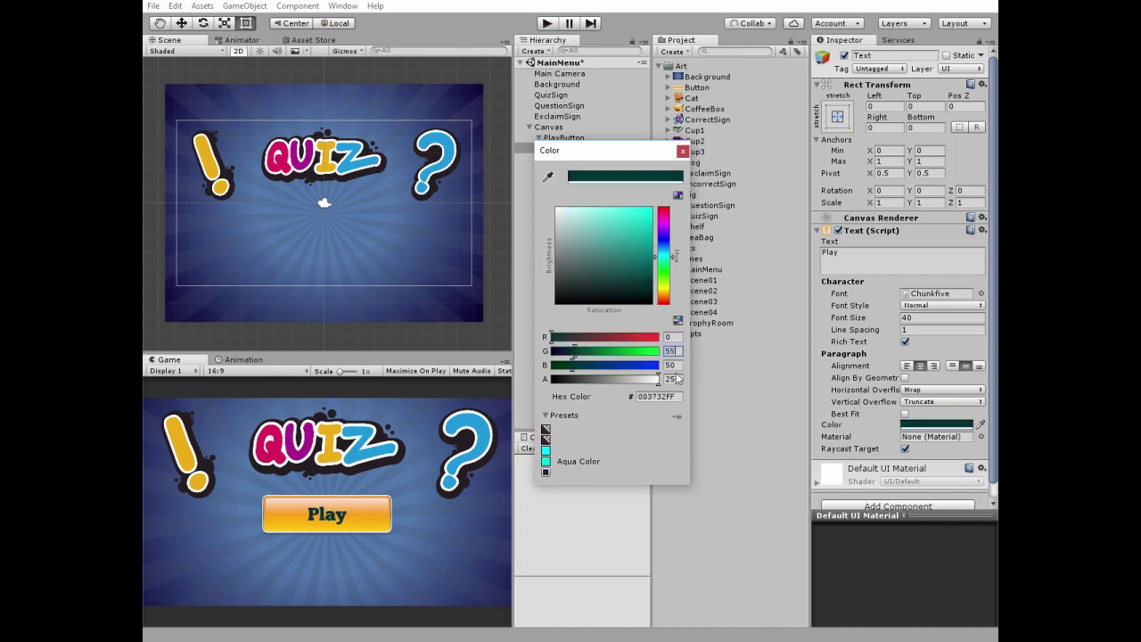
{"action": "left_click", "coordinate": [678, 364]}
{"action": "type", "text": "215"}
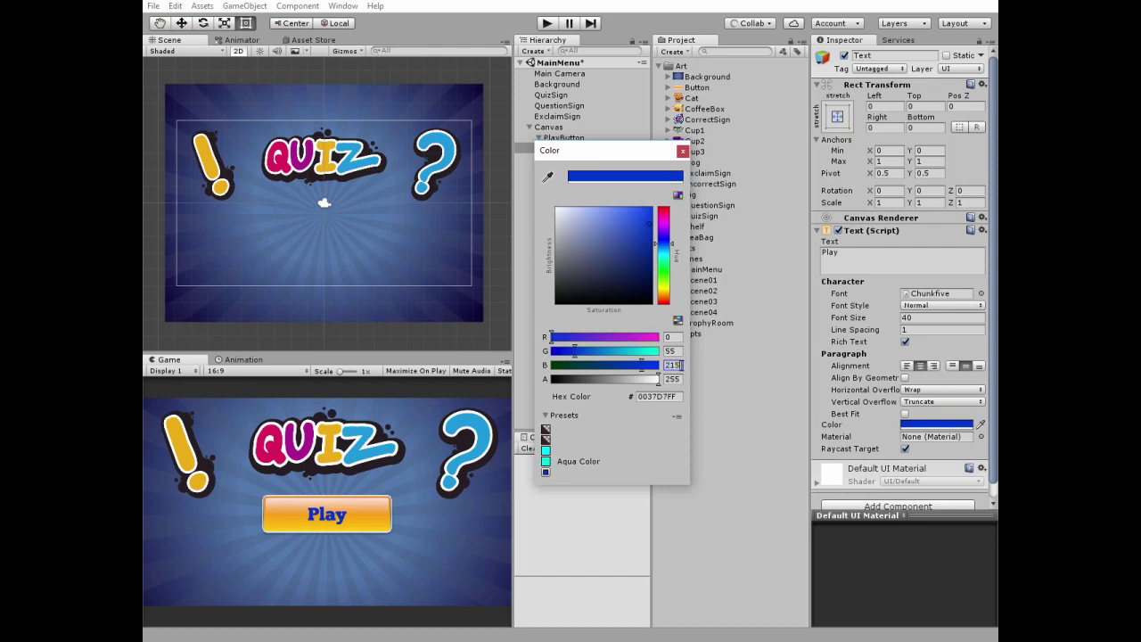
{"action": "left_click", "coordinate": [683, 151]}
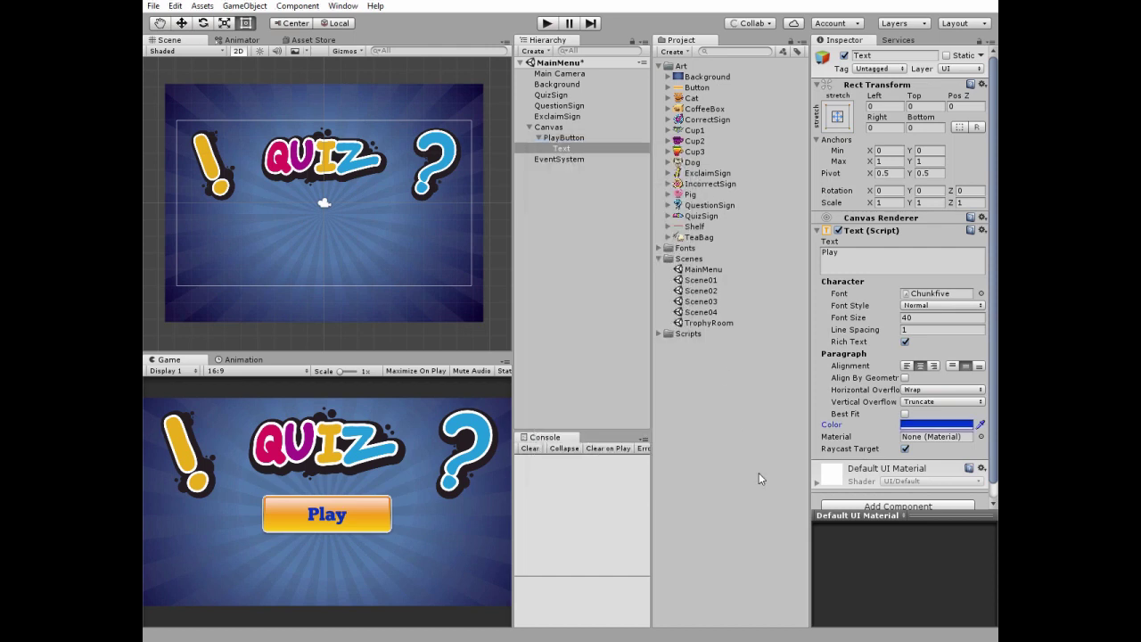
{"action": "right_click", "coordinate": [921, 427]}
{"action": "left_click", "coordinate": [926, 439]}
{"action": "left_click", "coordinate": [580, 139]}
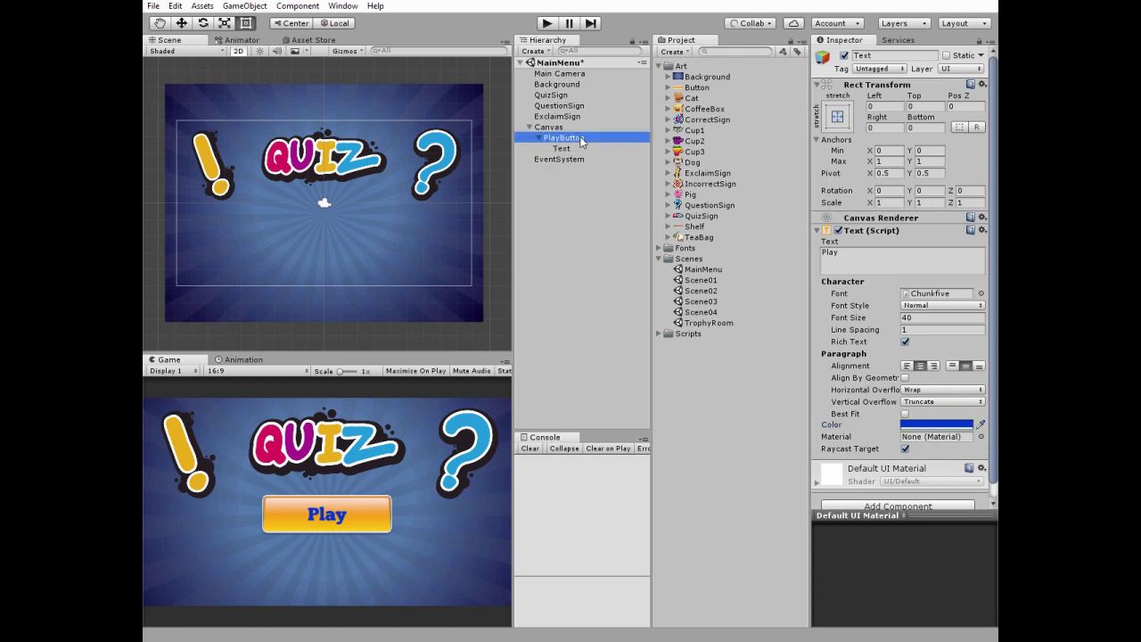
- Duplicate PlayButton as TrophyRoomButton and move it to Pos Y -130
{"action": "key", "text": "ctrl+d"}
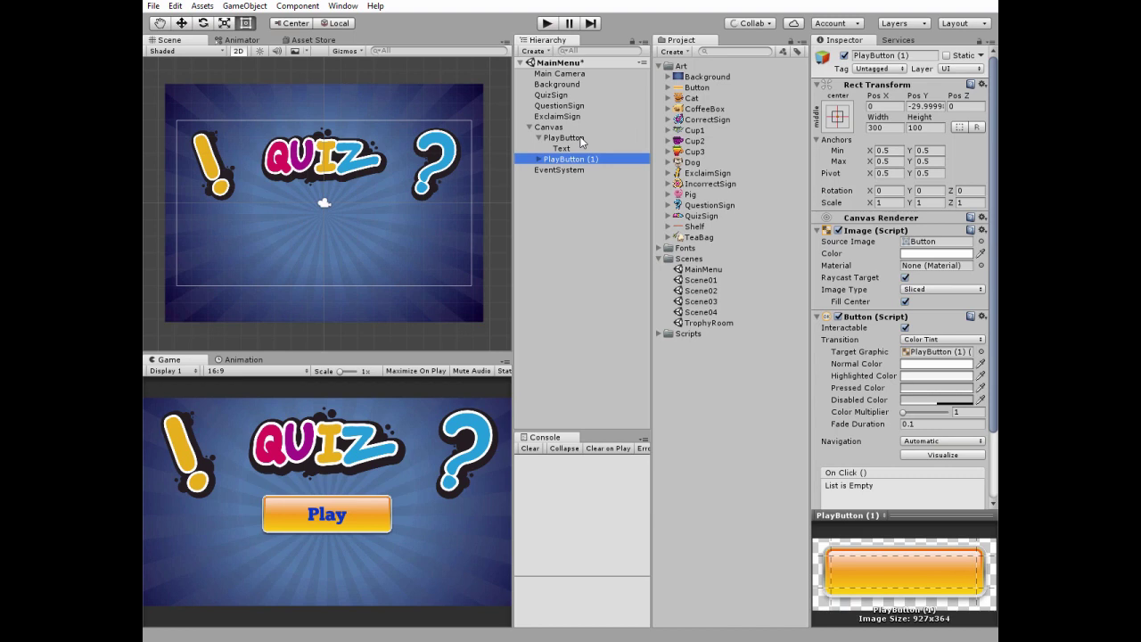
{"action": "left_click", "coordinate": [570, 159]}
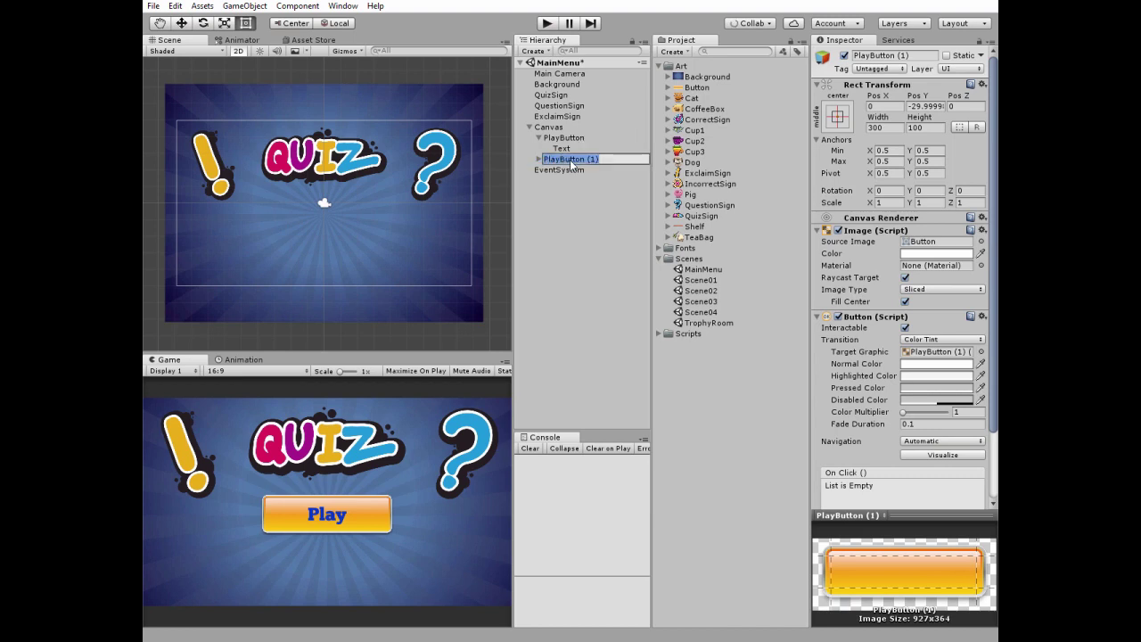
{"action": "type", "text": "TrophyRoomButton"}
{"action": "key", "text": "Return"}
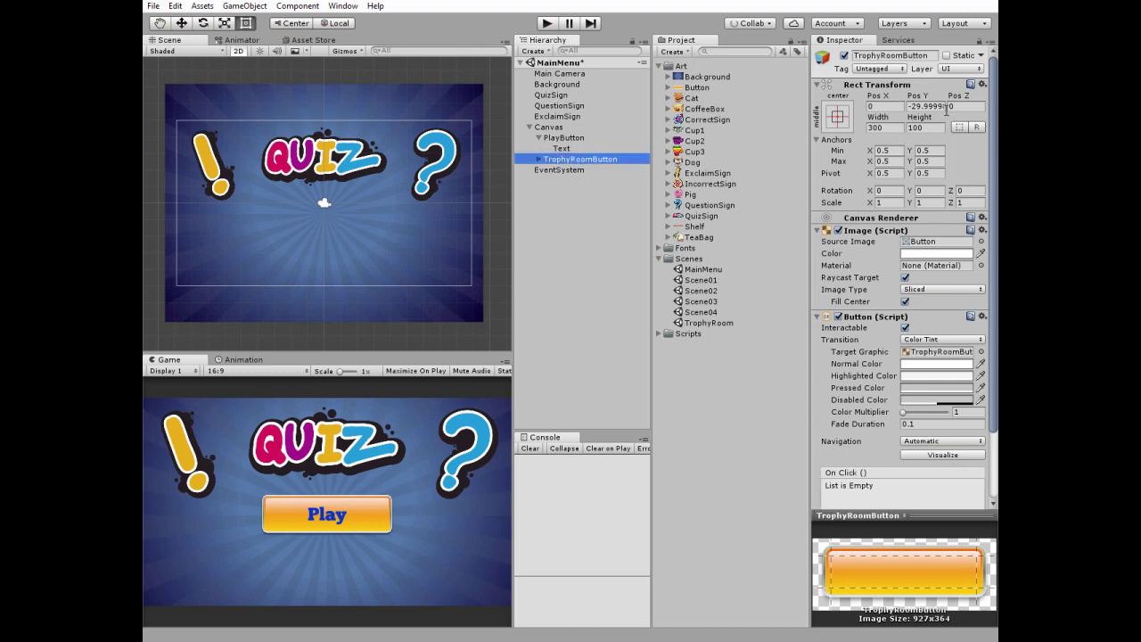
{"action": "left_click", "coordinate": [935, 106]}
{"action": "type", "text": "-130"}
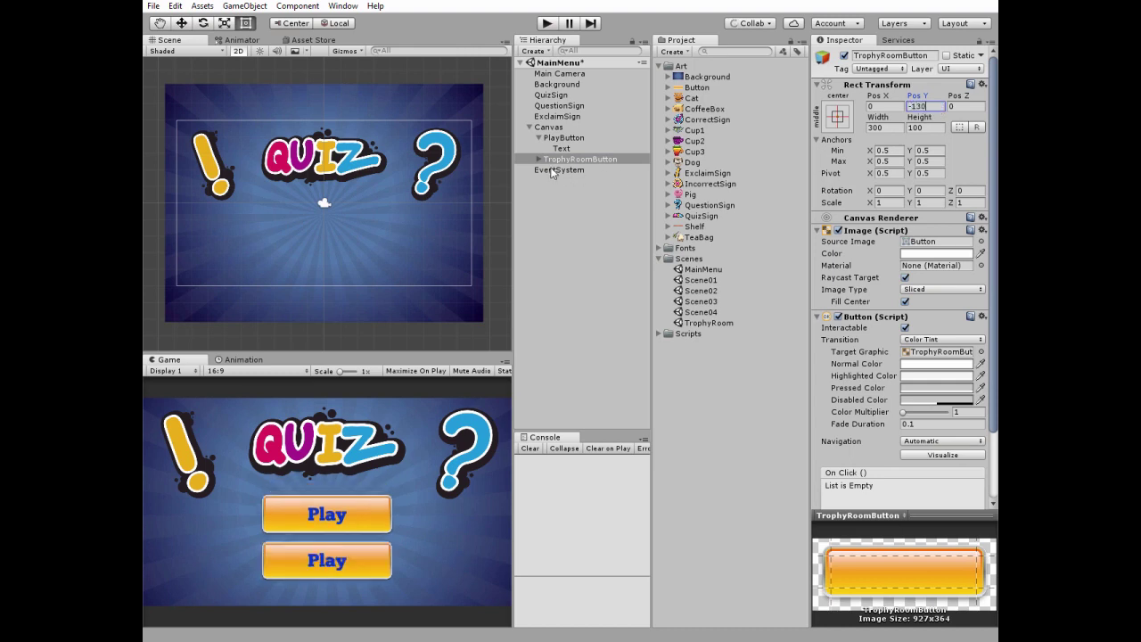
- Change its label to 'Trophy Room' at font size 30, then duplicate the button
{"action": "left_click", "coordinate": [539, 159]}
{"action": "left_click", "coordinate": [559, 169]}
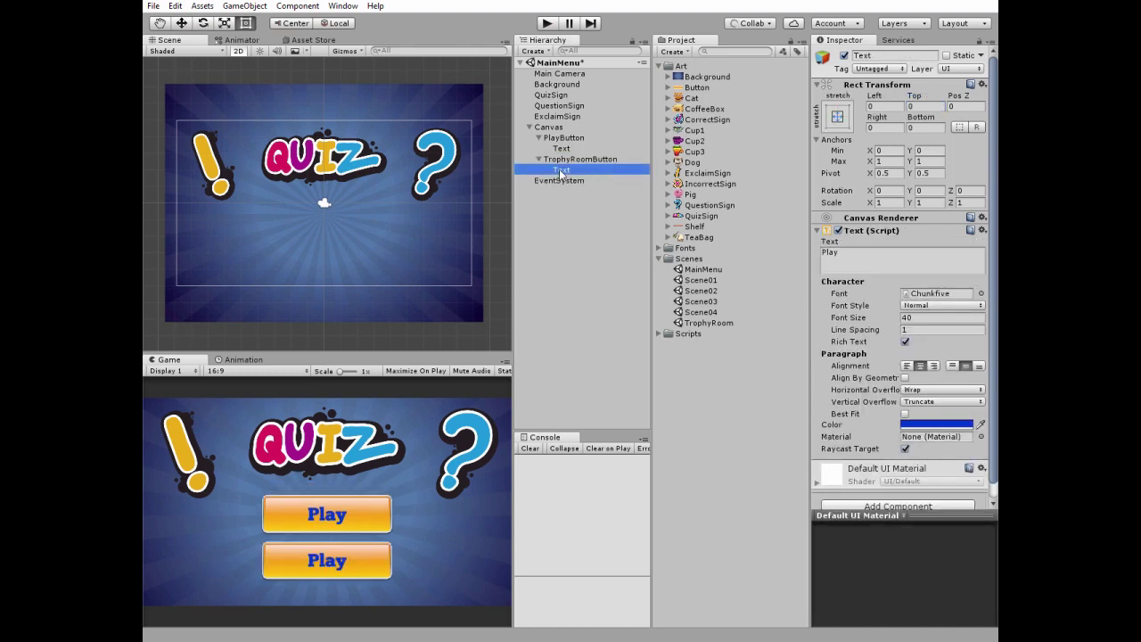
{"action": "left_click", "coordinate": [865, 252]}
{"action": "type", "text": "Troph"}
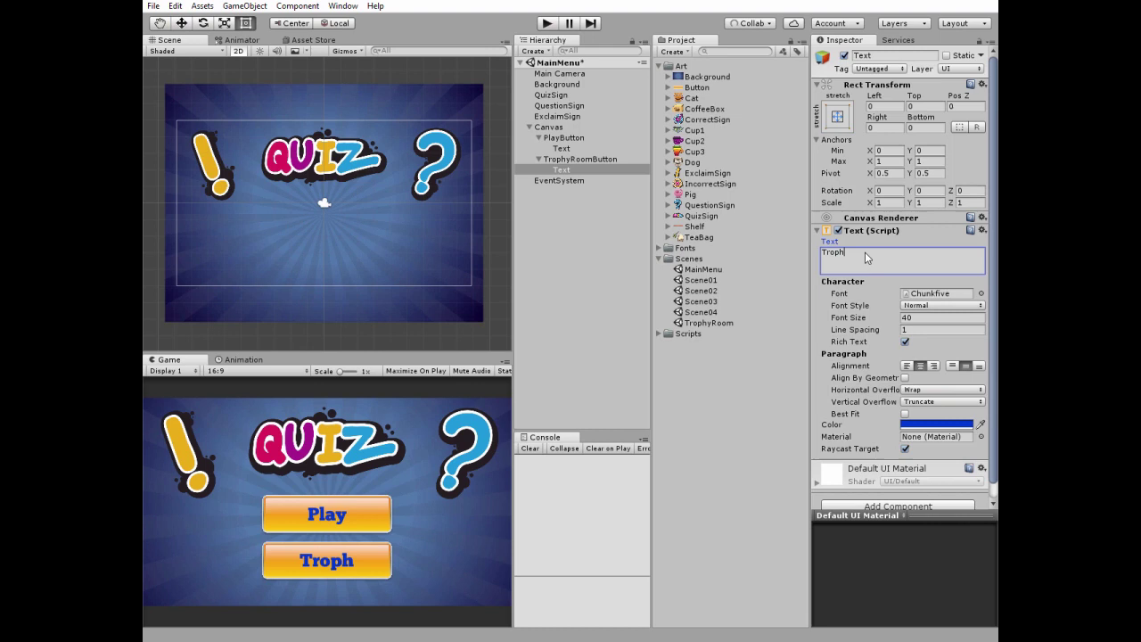
{"action": "type", "text": "y Room"}
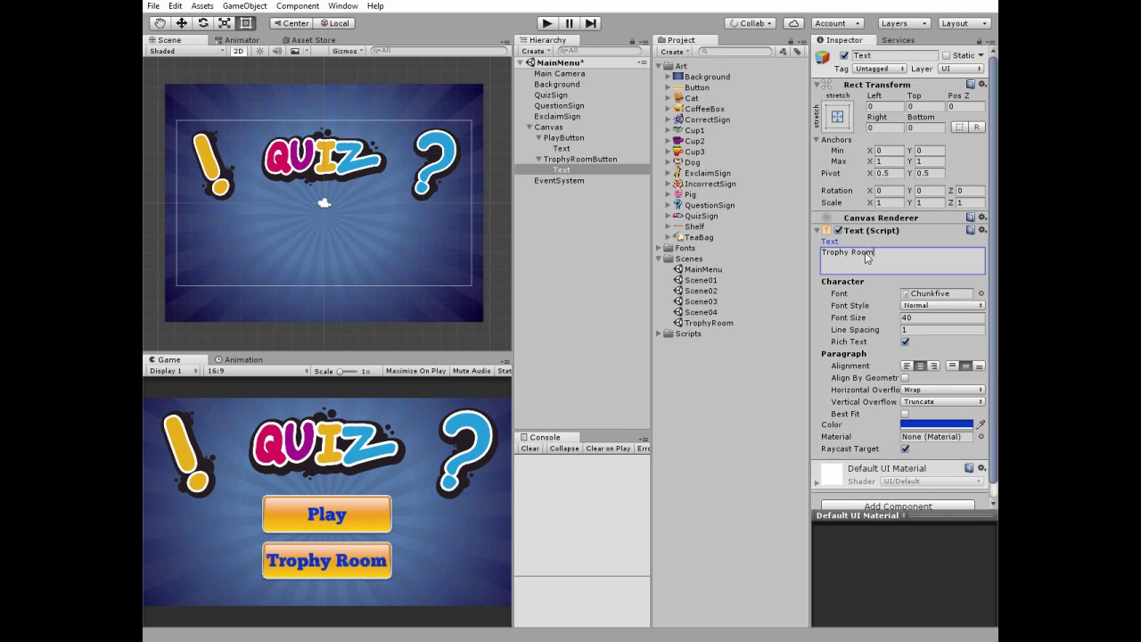
{"action": "left_click", "coordinate": [921, 319]}
{"action": "type", "text": "30"}
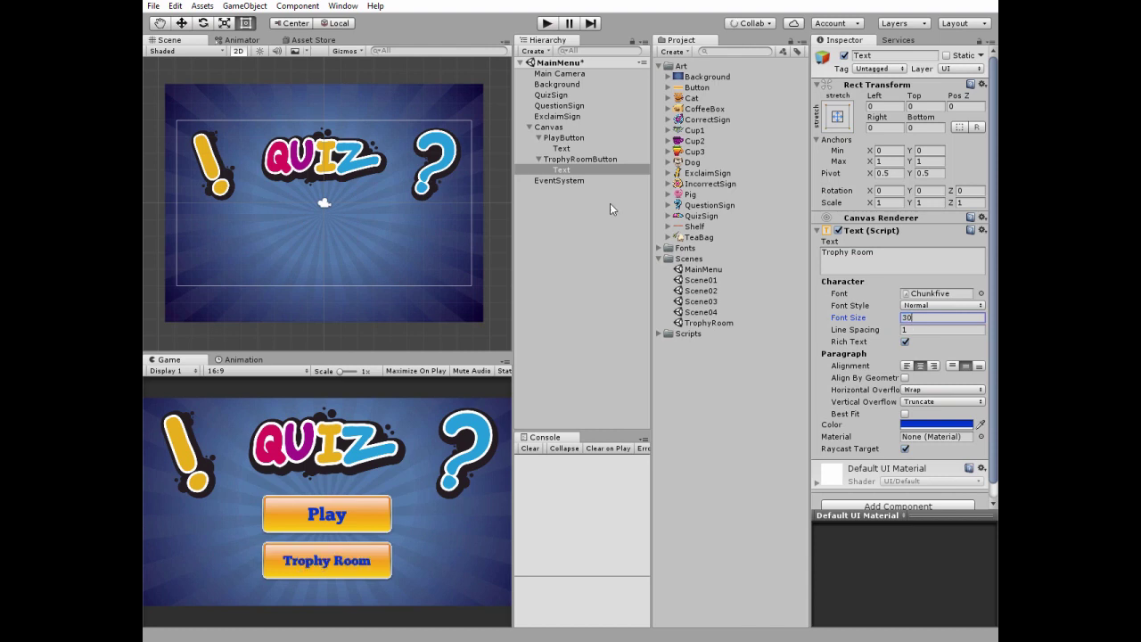
{"action": "left_click", "coordinate": [571, 159]}
{"action": "key", "text": "ctrl+d"}
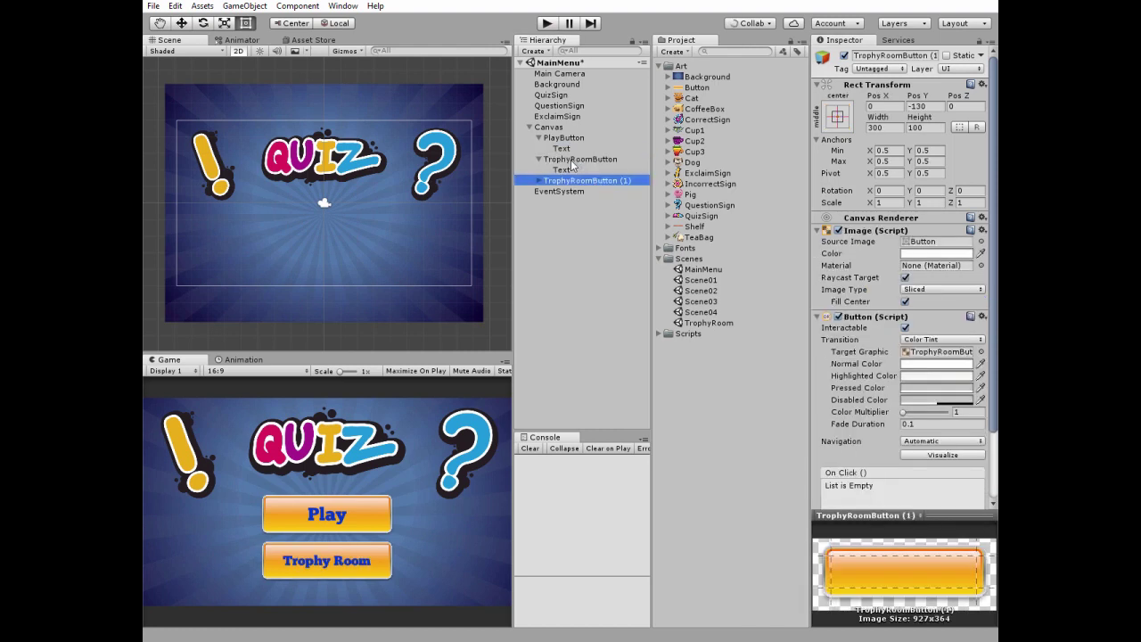
- Rename the copy ResetButton, anchor it bottom-left, and size it 150×60
{"action": "left_click", "coordinate": [576, 182]}
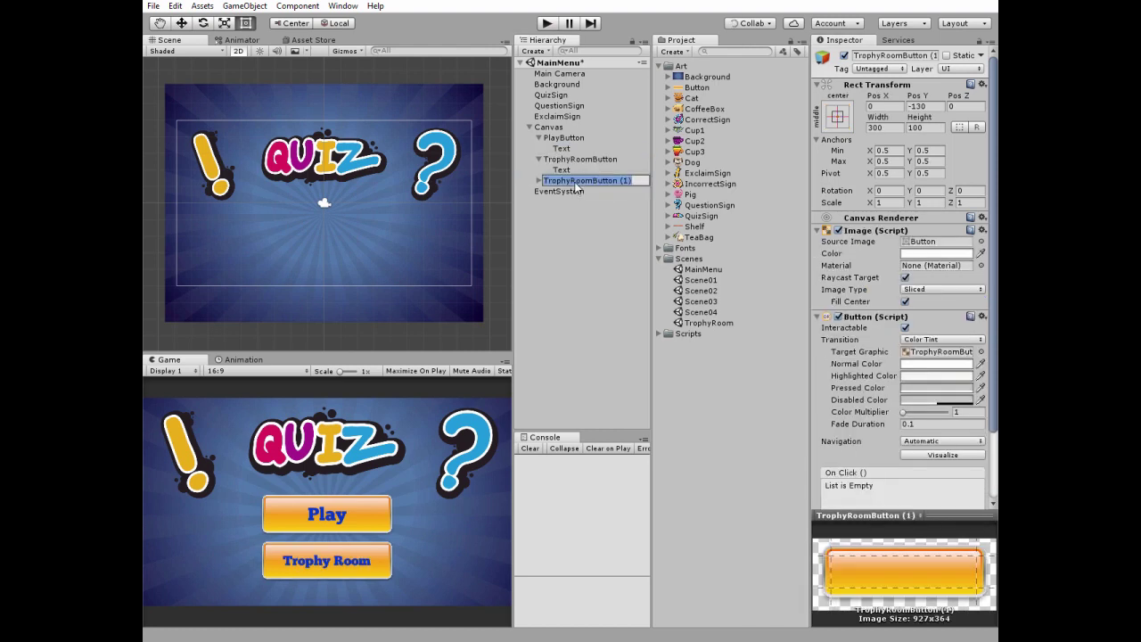
{"action": "type", "text": "ResetButton"}
{"action": "key", "text": "Return"}
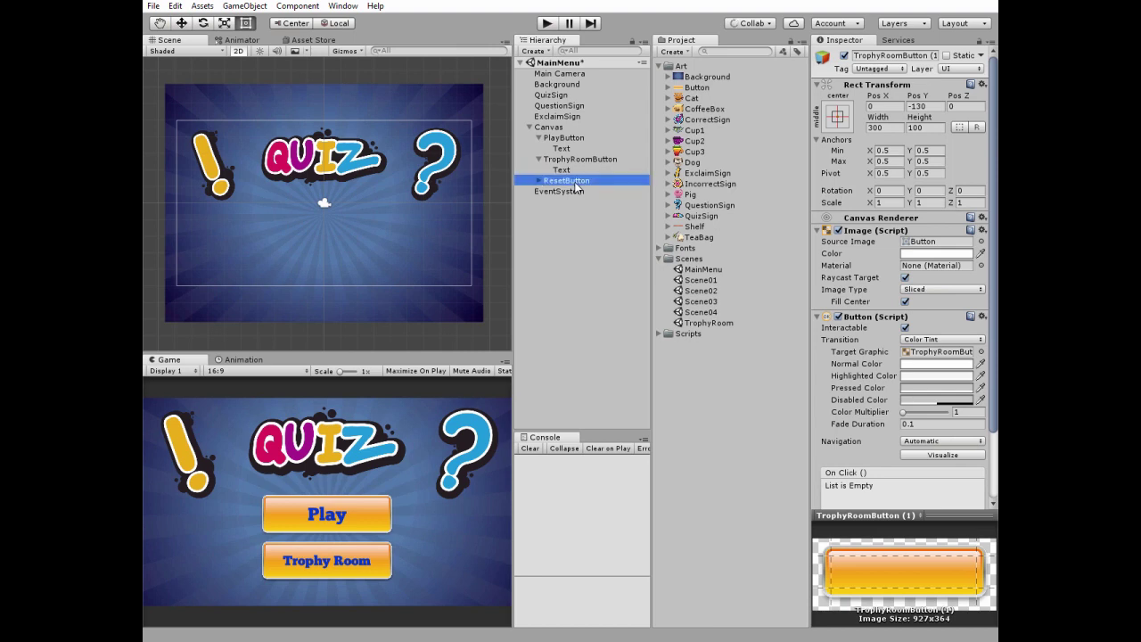
{"action": "left_click", "coordinate": [841, 121]}
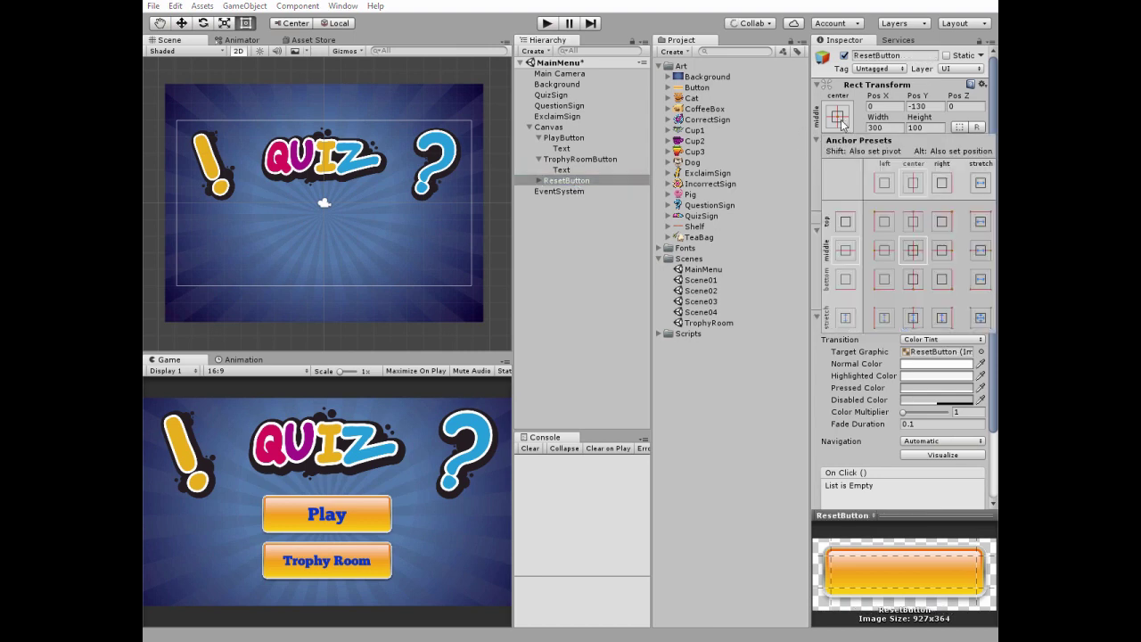
{"action": "left_click", "coordinate": [885, 280], "text": "alt+shift"}
{"action": "left_click", "coordinate": [841, 123]}
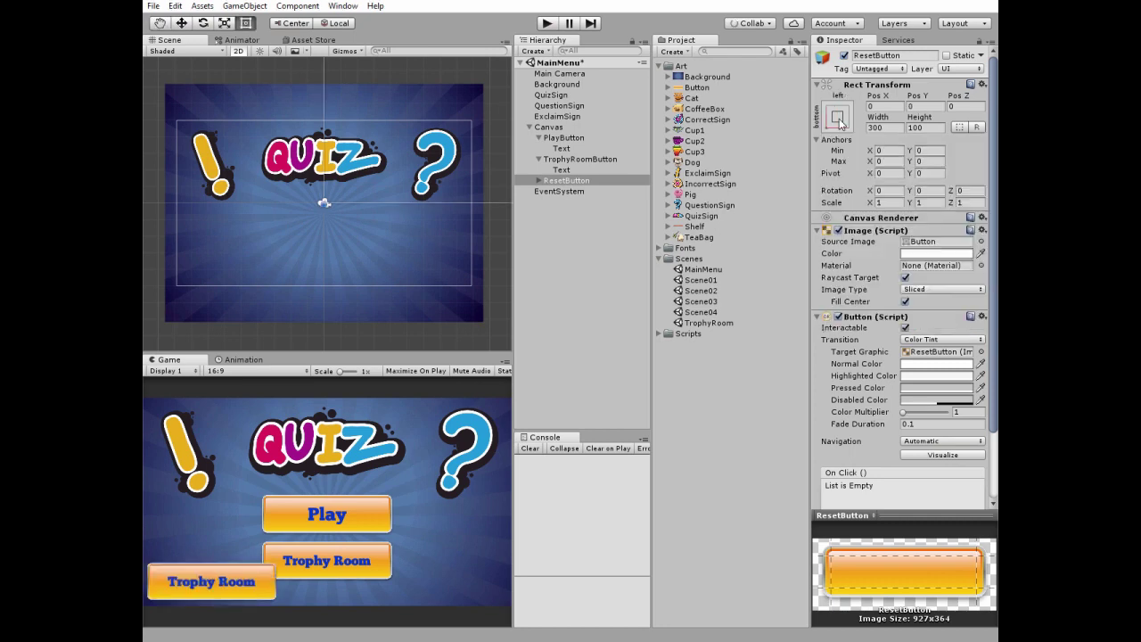
{"action": "type", "text": "150"}
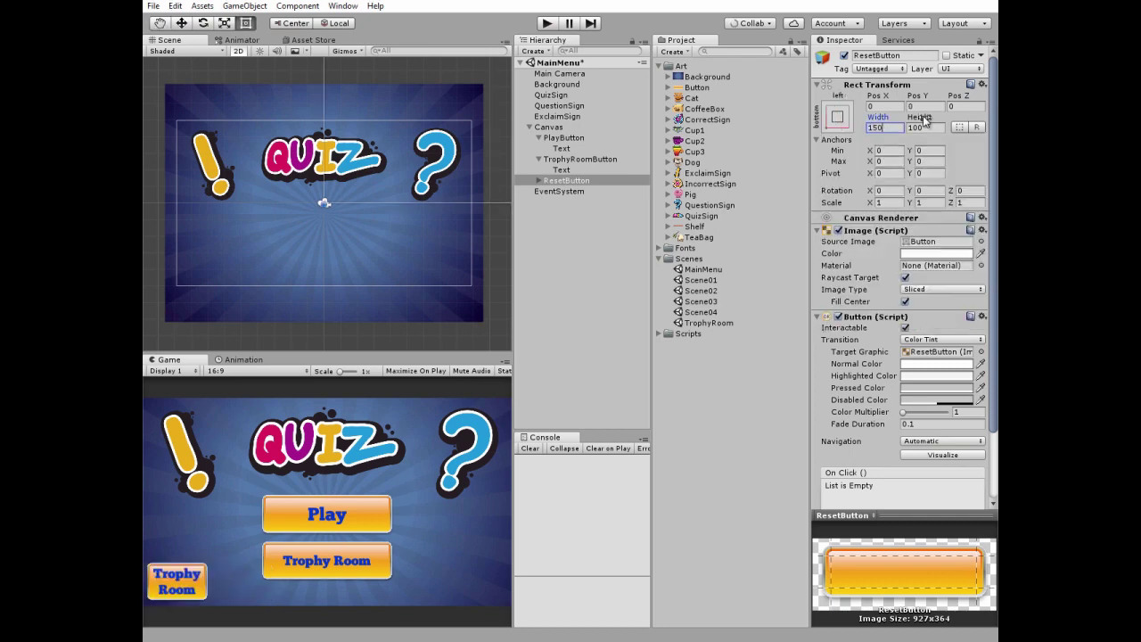
{"action": "left_click", "coordinate": [927, 127]}
{"action": "type", "text": "60"}
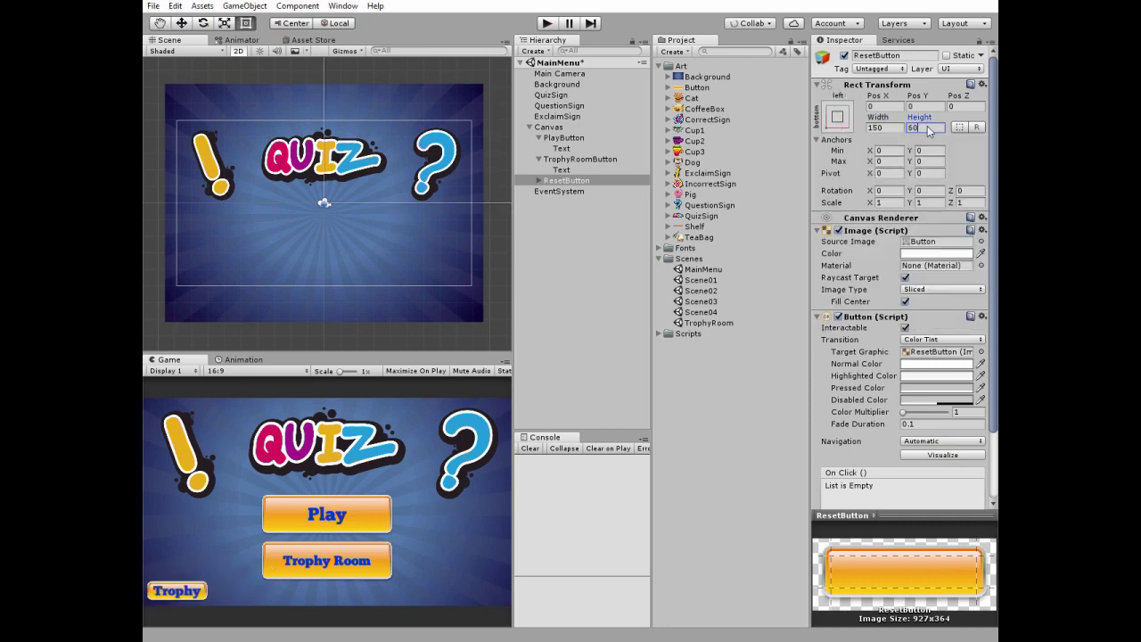
- Change the ResetButton label to 'Reset' at font size 20, then create an empty object
{"action": "left_click", "coordinate": [538, 181]}
{"action": "left_click", "coordinate": [559, 192]}
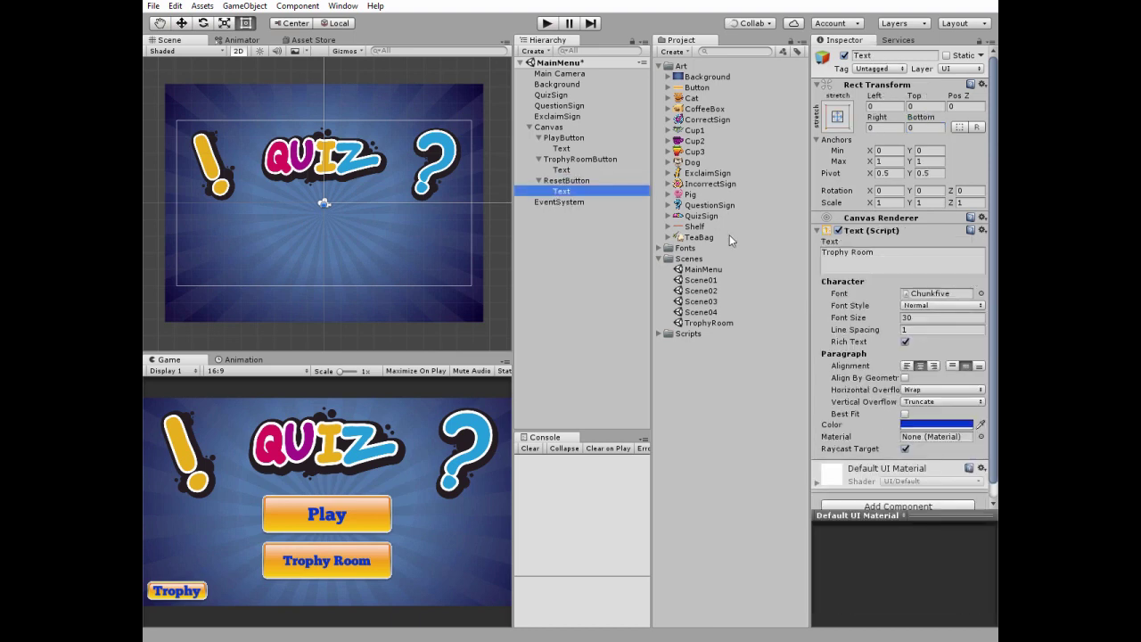
{"action": "left_click", "coordinate": [894, 256]}
{"action": "type", "text": "Reset"}
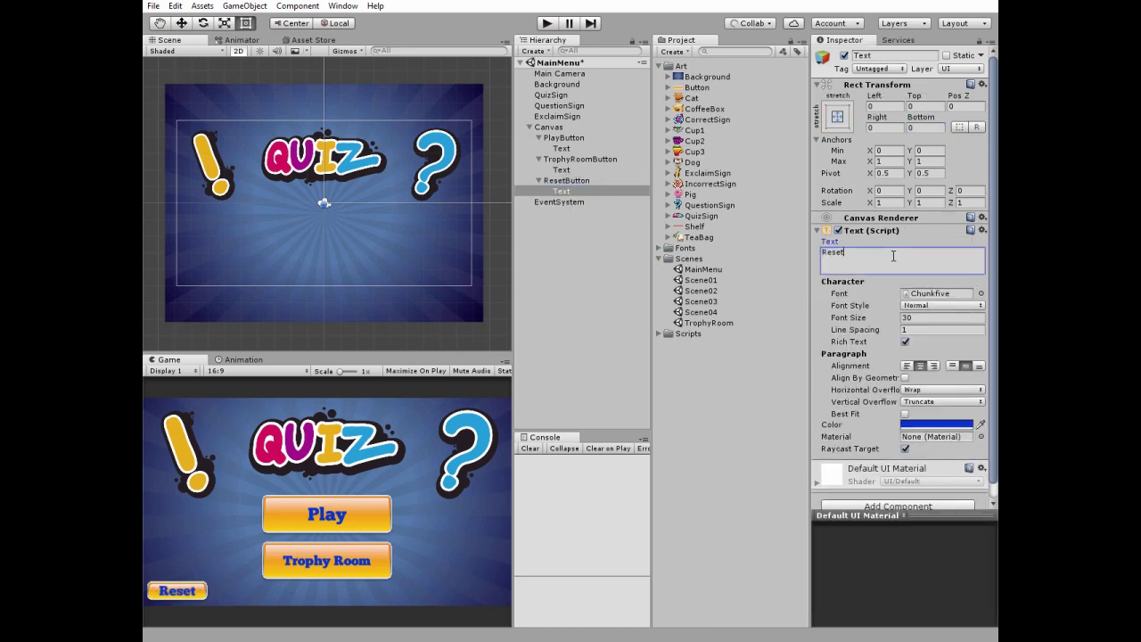
{"action": "left_click", "coordinate": [918, 320]}
{"action": "type", "text": "20"}
{"action": "left_click", "coordinate": [533, 51]}
{"action": "left_click", "coordinate": [564, 66]}
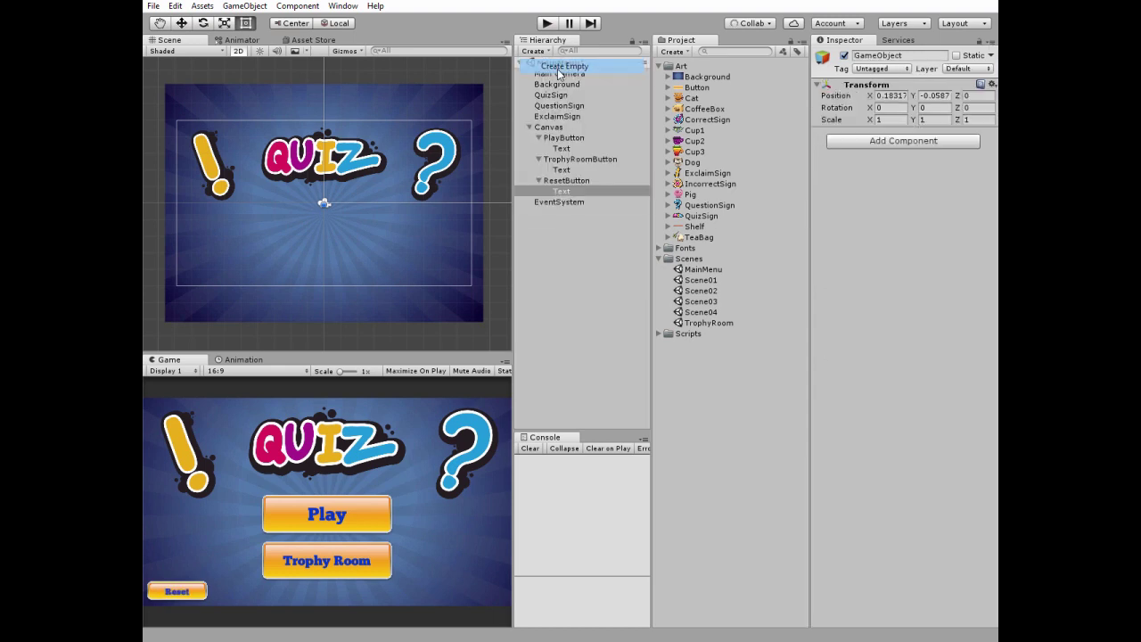
- Rename the new empty game object to MainMenuControl
{"action": "left_click", "coordinate": [563, 214]}
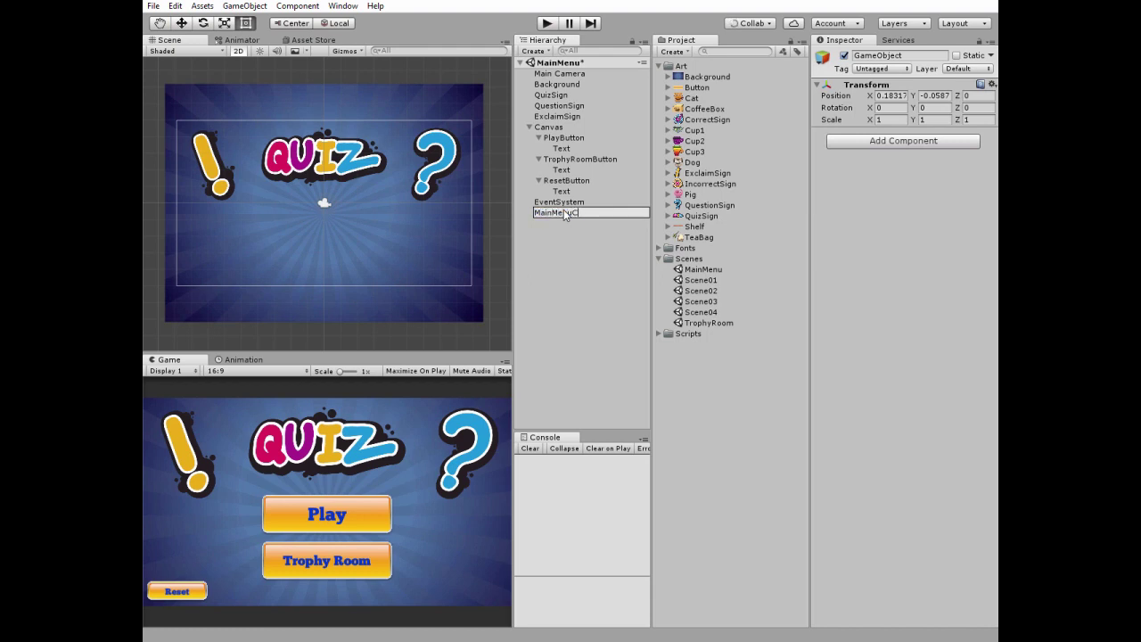
{"action": "type", "text": "MainMenuControl"}
{"action": "key", "text": "Return"}
- Open MainMenuScript from the Scripts folder in MonoDevelop to review its functions, then return to Unity
{"action": "left_click", "coordinate": [658, 333]}
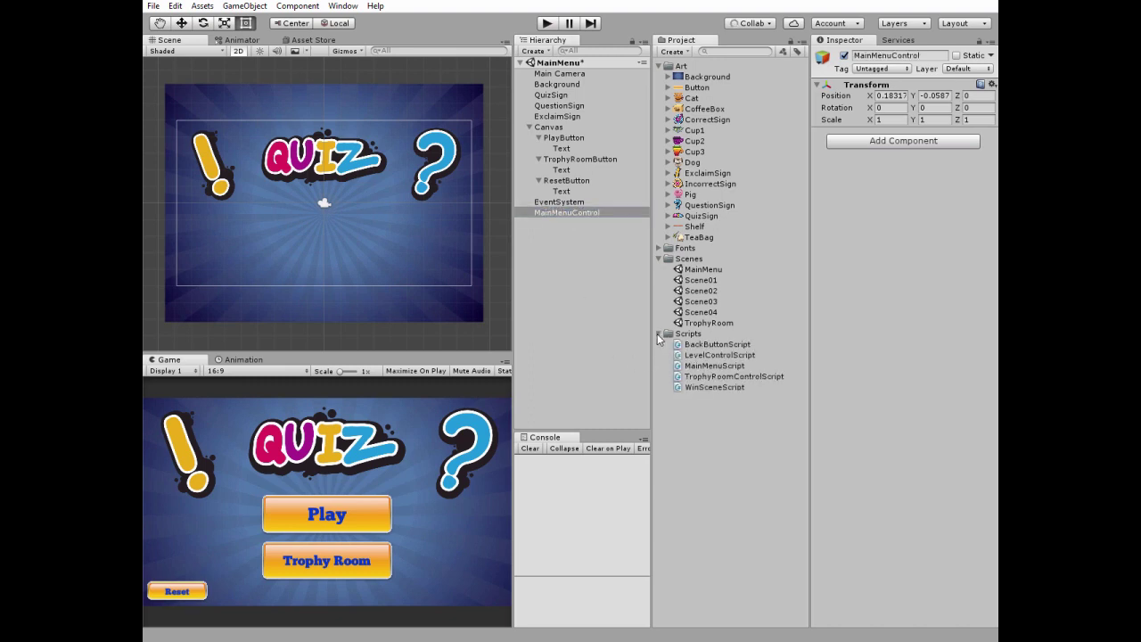
{"action": "double_click", "coordinate": [686, 366]}
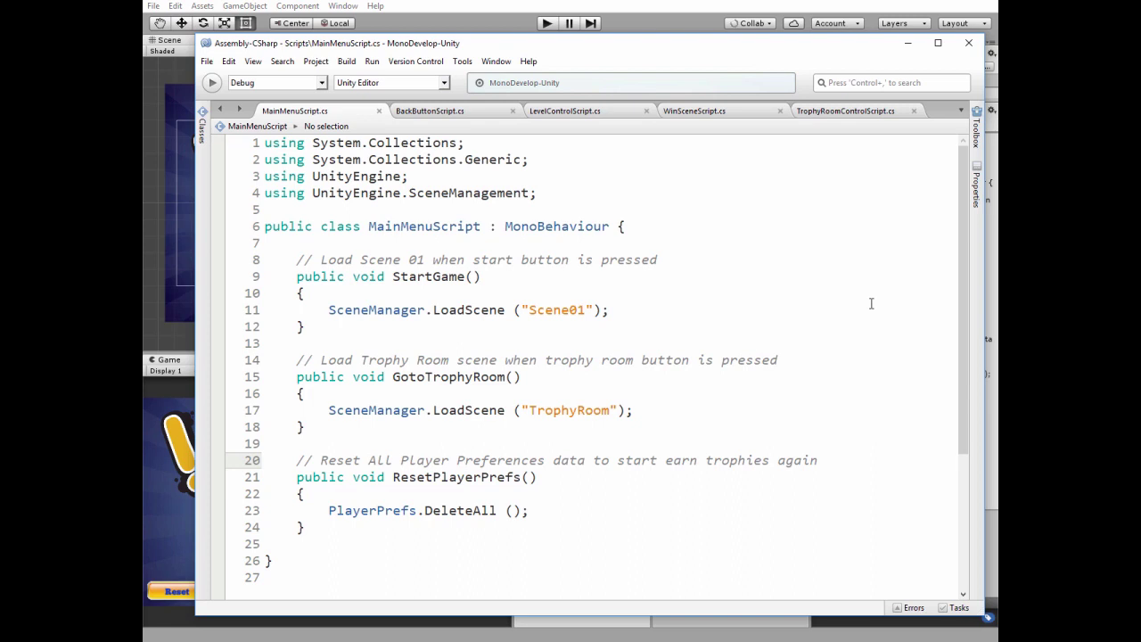
{"action": "left_click", "coordinate": [907, 42]}
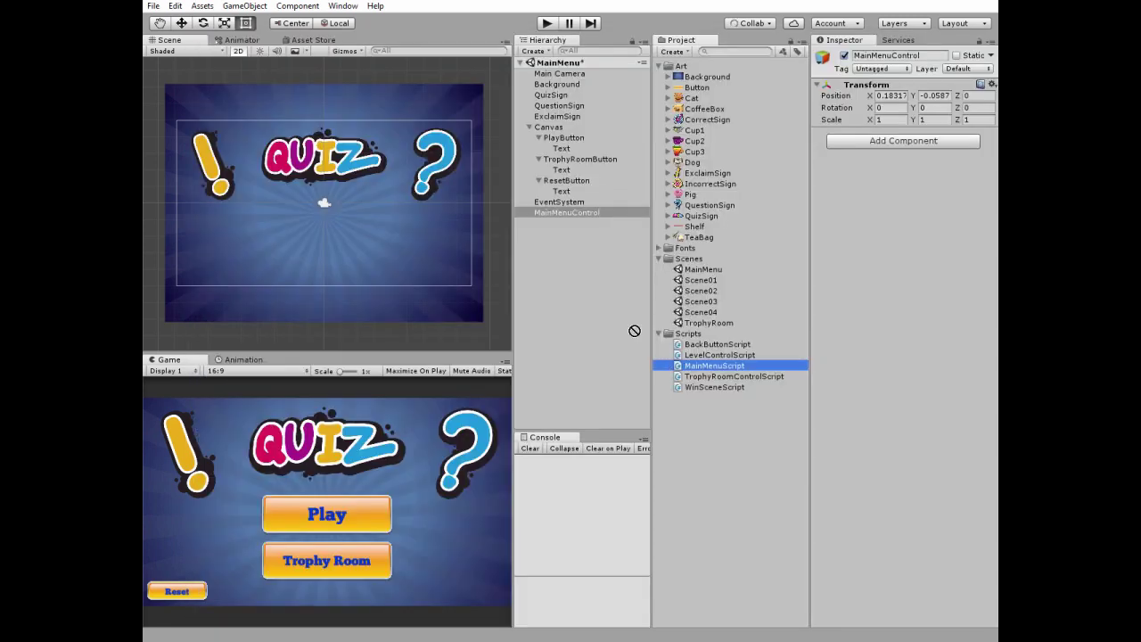
- Attach MainMenuScript to MainMenuControl and make PlayButton's On Click call StartGame
{"action": "left_click", "coordinate": [576, 213]}
{"action": "left_click_drag", "start_coordinate": [575, 216], "coordinate": [575, 215]}
{"action": "left_click", "coordinate": [576, 140]}
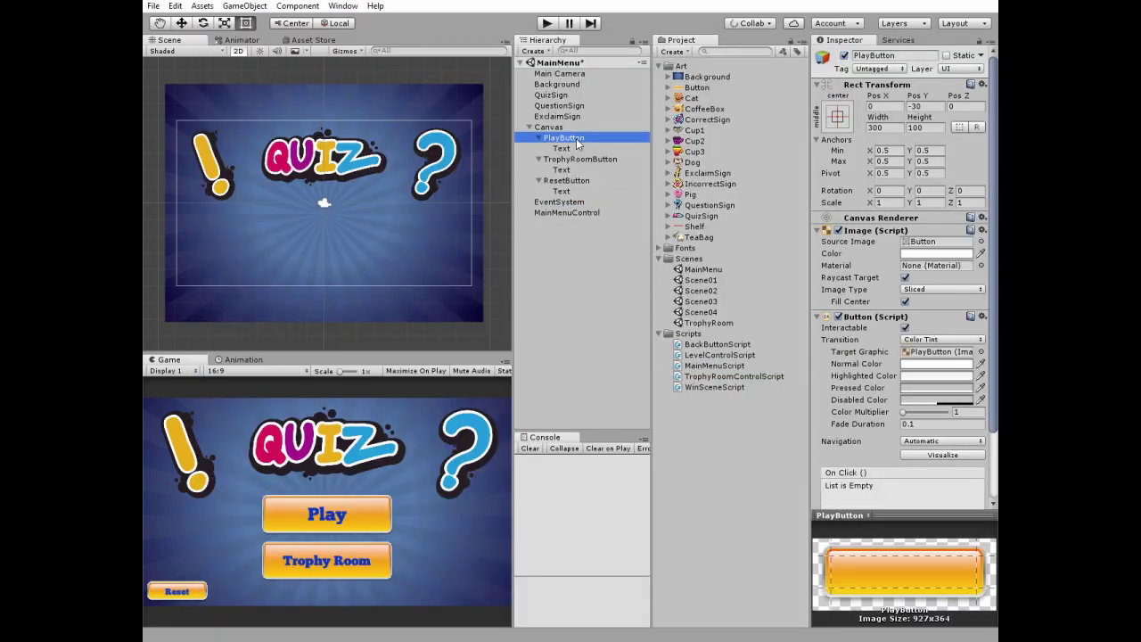
{"action": "scroll", "coordinate": [815, 367], "scroll_direction": "down", "scroll_amount": 3}
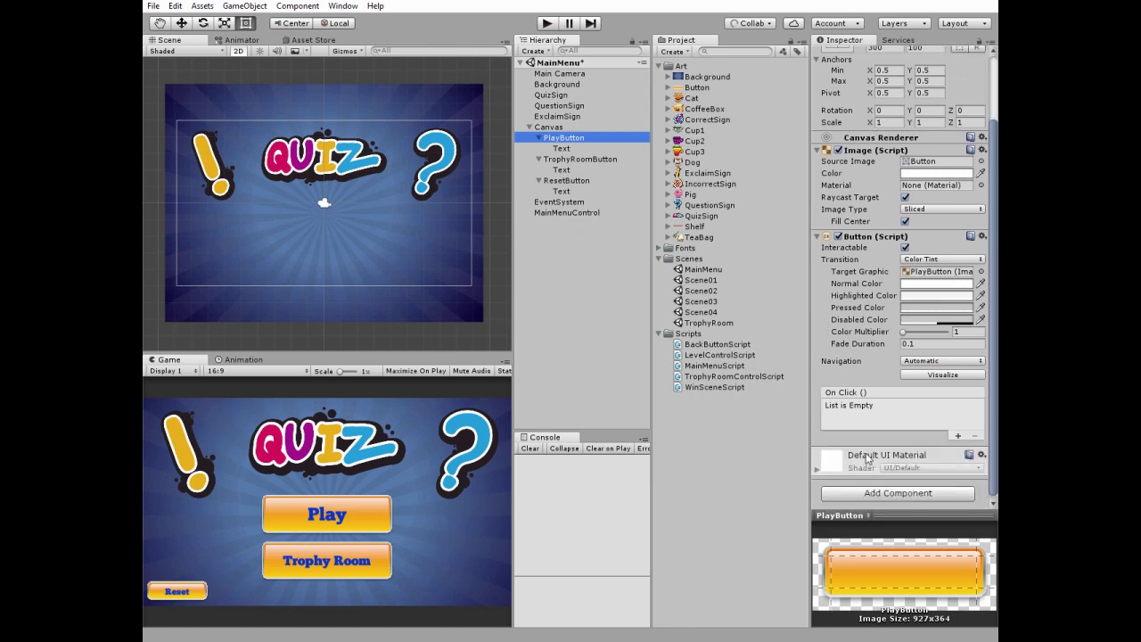
{"action": "left_click", "coordinate": [958, 437]}
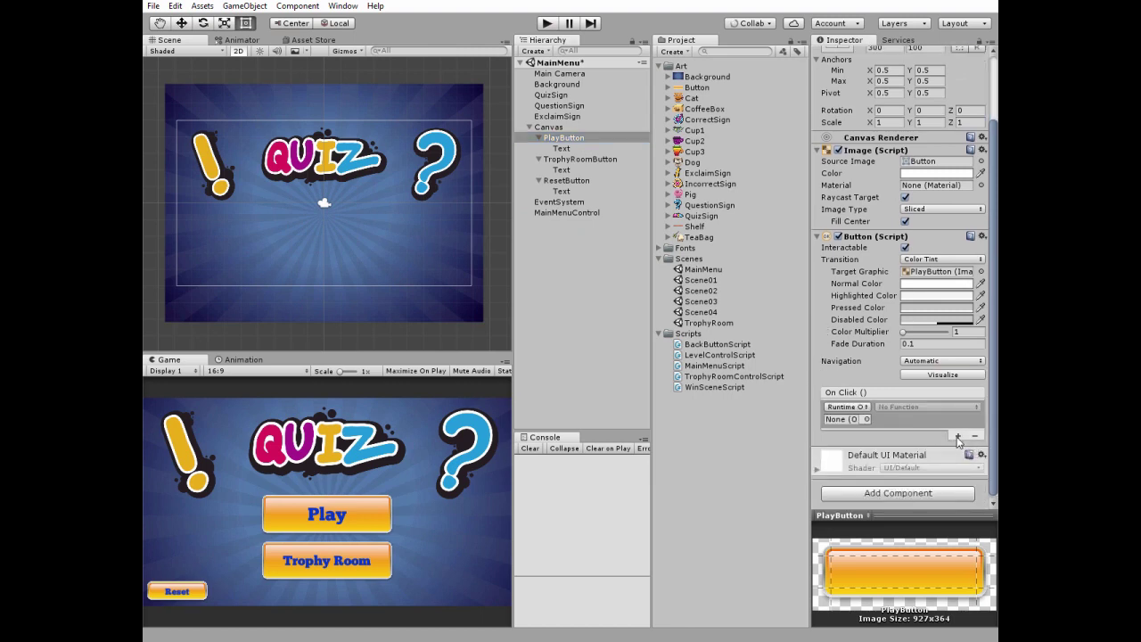
{"action": "left_click", "coordinate": [865, 419]}
{"action": "left_click", "coordinate": [634, 213]}
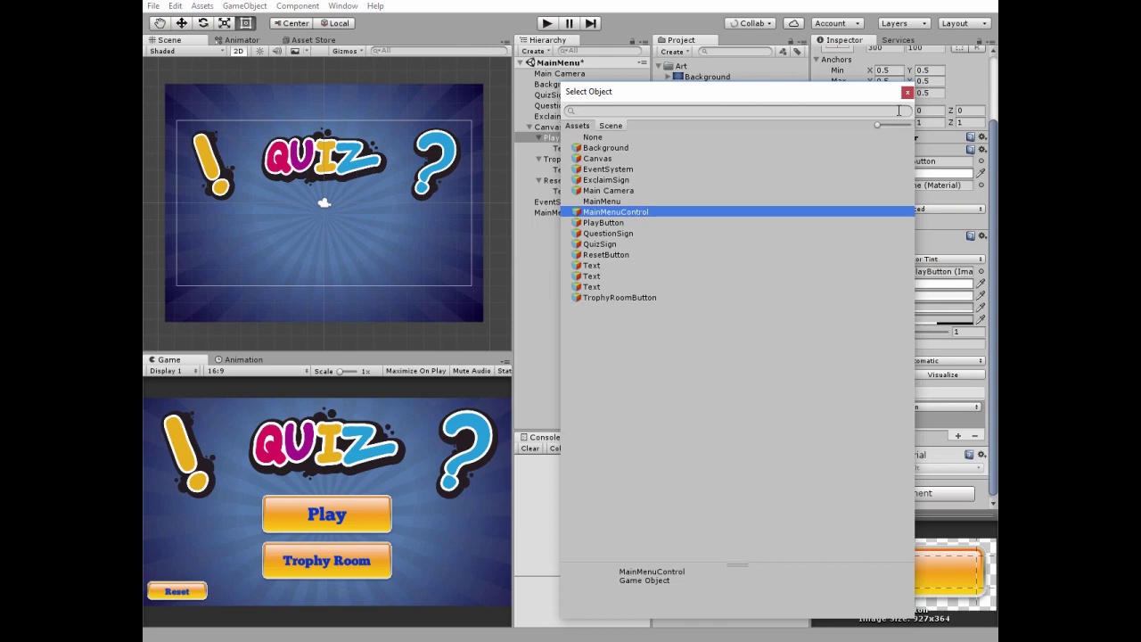
{"action": "left_click", "coordinate": [907, 92]}
{"action": "left_click", "coordinate": [896, 410]}
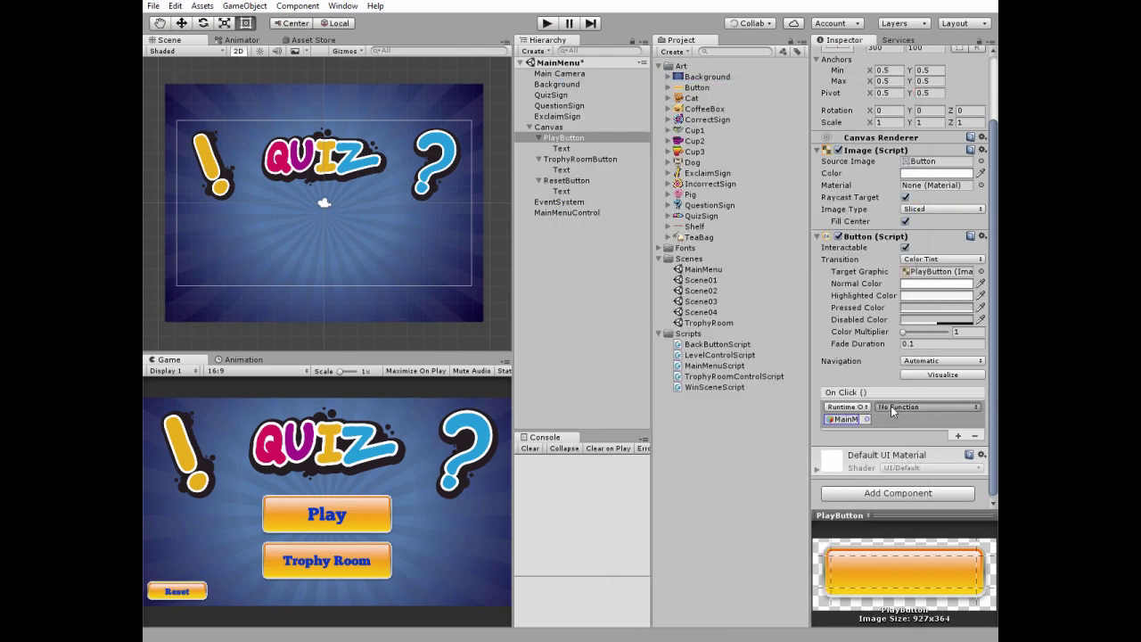
{"action": "mouse_move", "coordinate": [904, 473]}
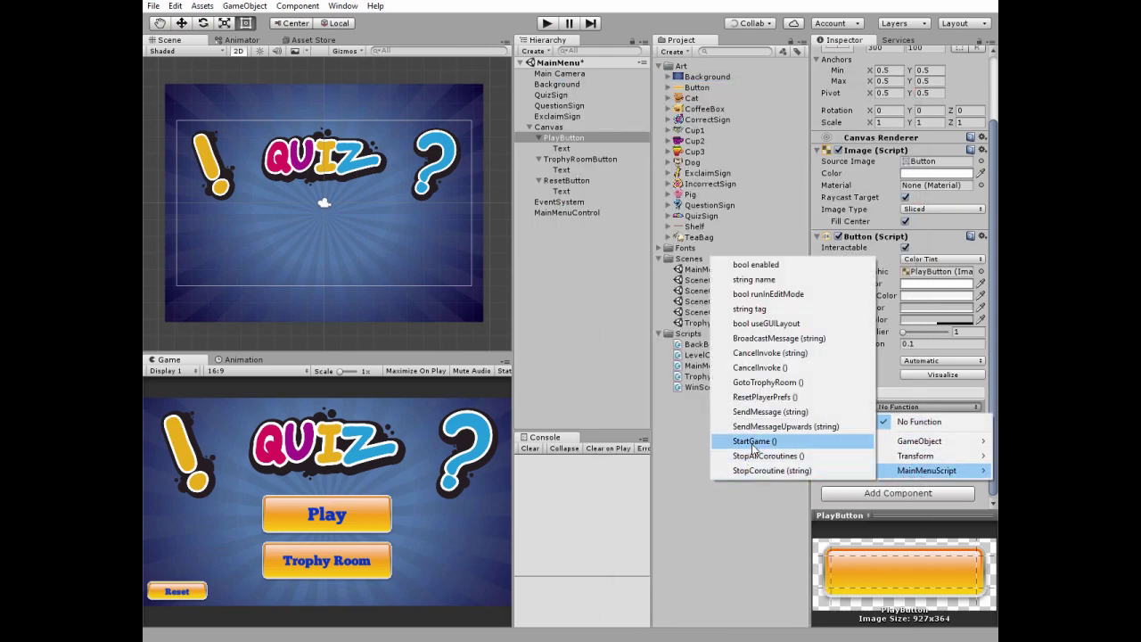
{"action": "left_click", "coordinate": [754, 440]}
- Make TrophyRoomButton's On Click call MainMenuControl's GotoTrophyRoom
{"action": "left_click", "coordinate": [584, 161]}
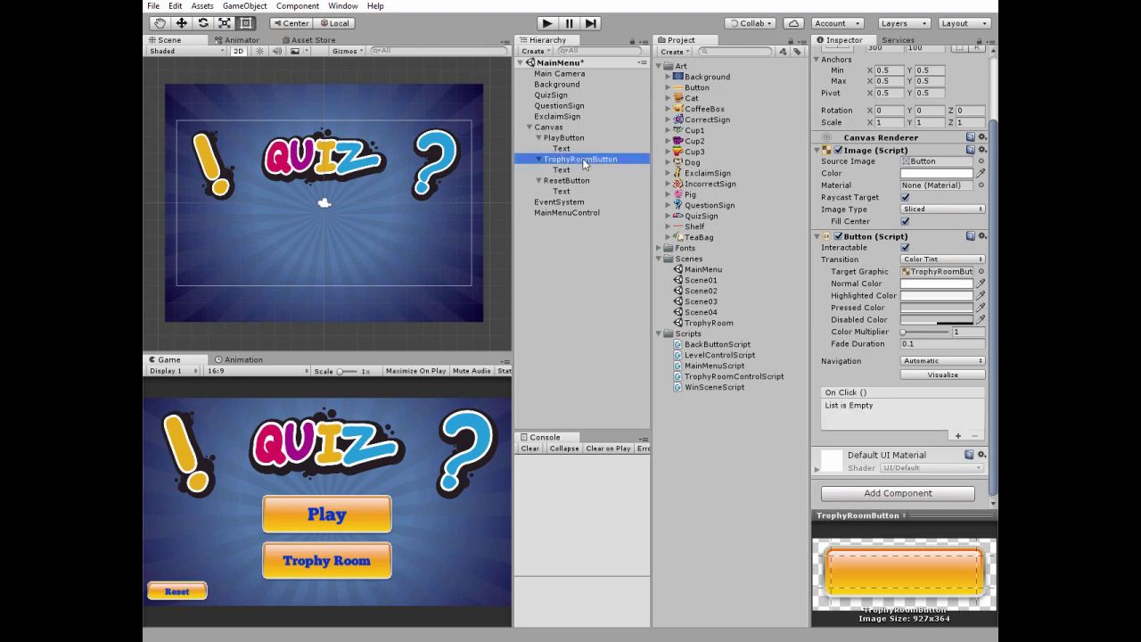
{"action": "left_click", "coordinate": [958, 436]}
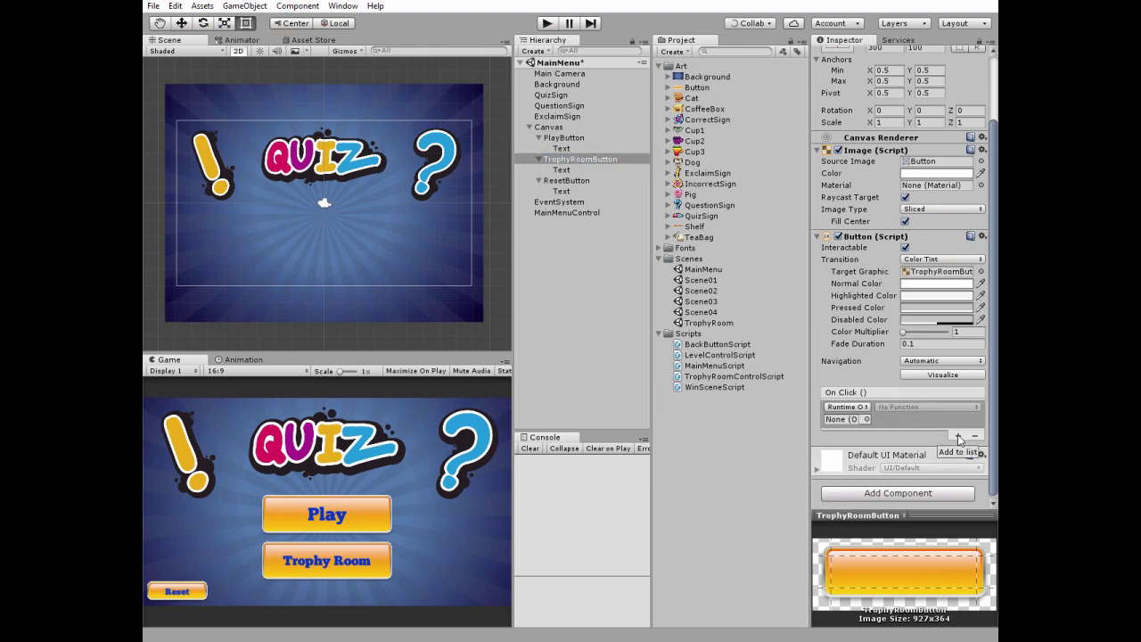
{"action": "left_click", "coordinate": [865, 419]}
{"action": "left_click", "coordinate": [611, 212]}
{"action": "left_click", "coordinate": [907, 93]}
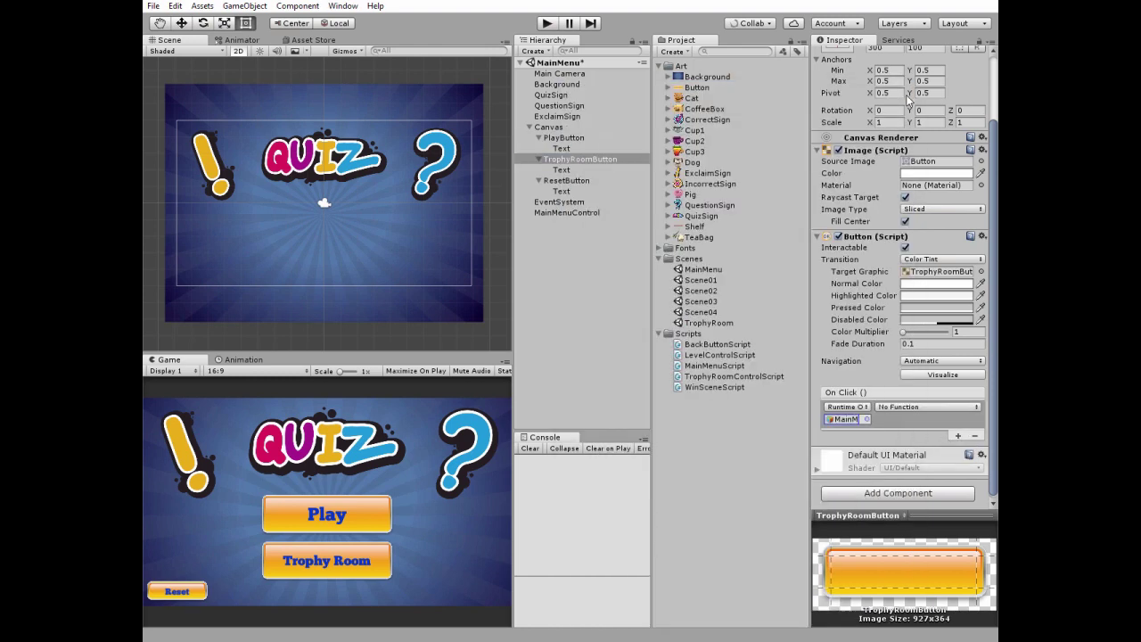
{"action": "left_click", "coordinate": [902, 408]}
{"action": "mouse_move", "coordinate": [907, 471]}
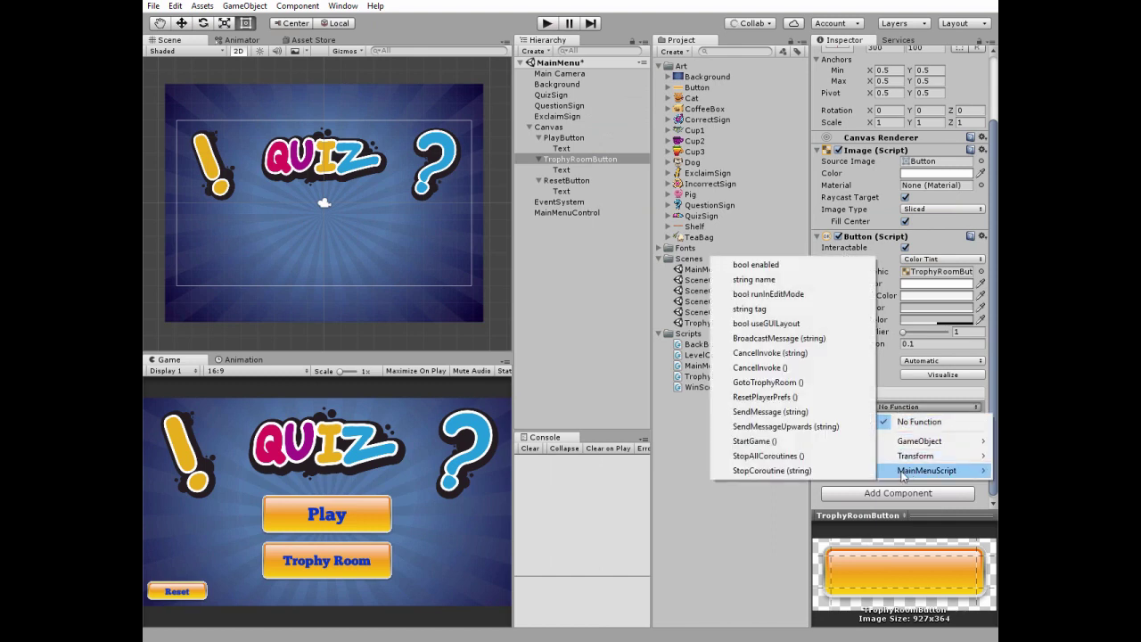
{"action": "left_click", "coordinate": [768, 382]}
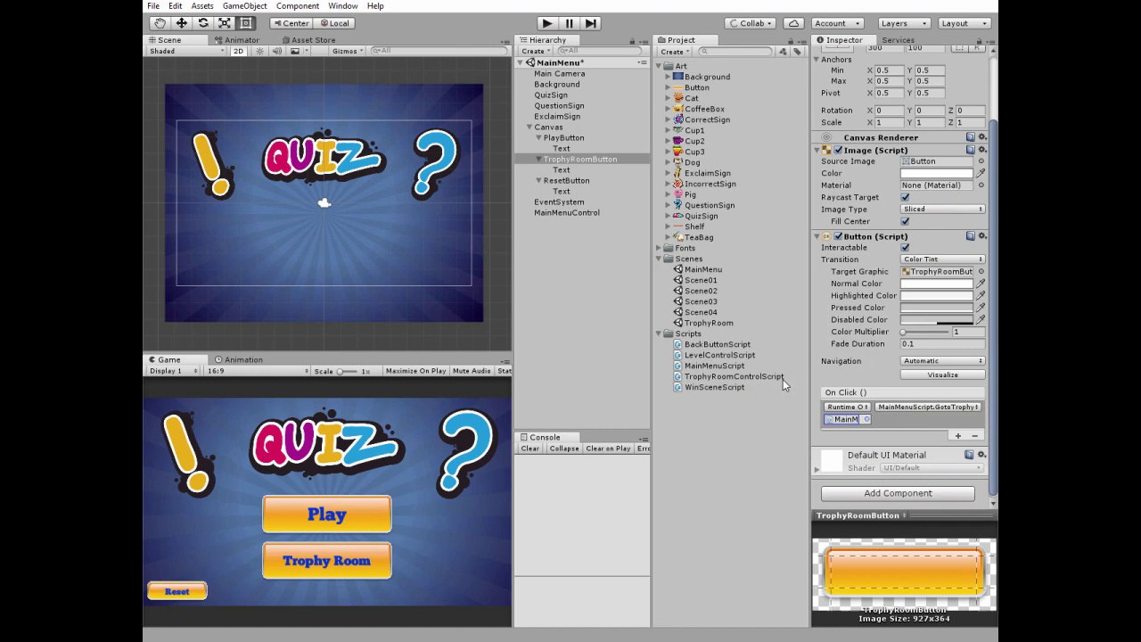
- Make ResetButton's On Click call MainMenuControl's ResetPlayerPrefs
{"action": "left_click", "coordinate": [584, 182]}
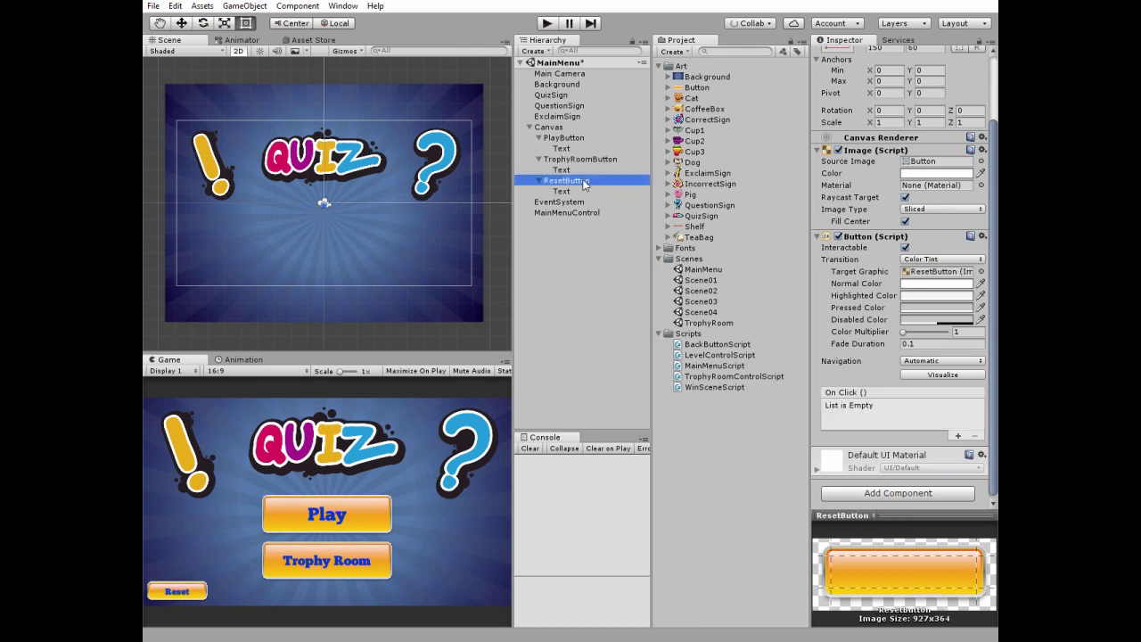
{"action": "left_click", "coordinate": [959, 437]}
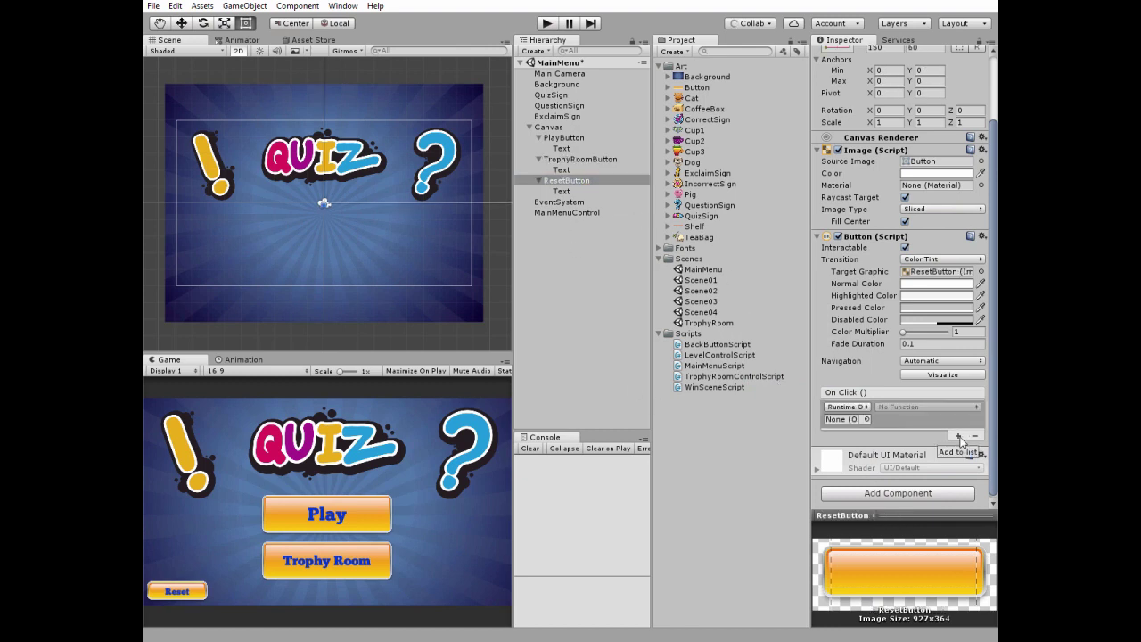
{"action": "left_click", "coordinate": [890, 426]}
{"action": "left_click", "coordinate": [648, 214]}
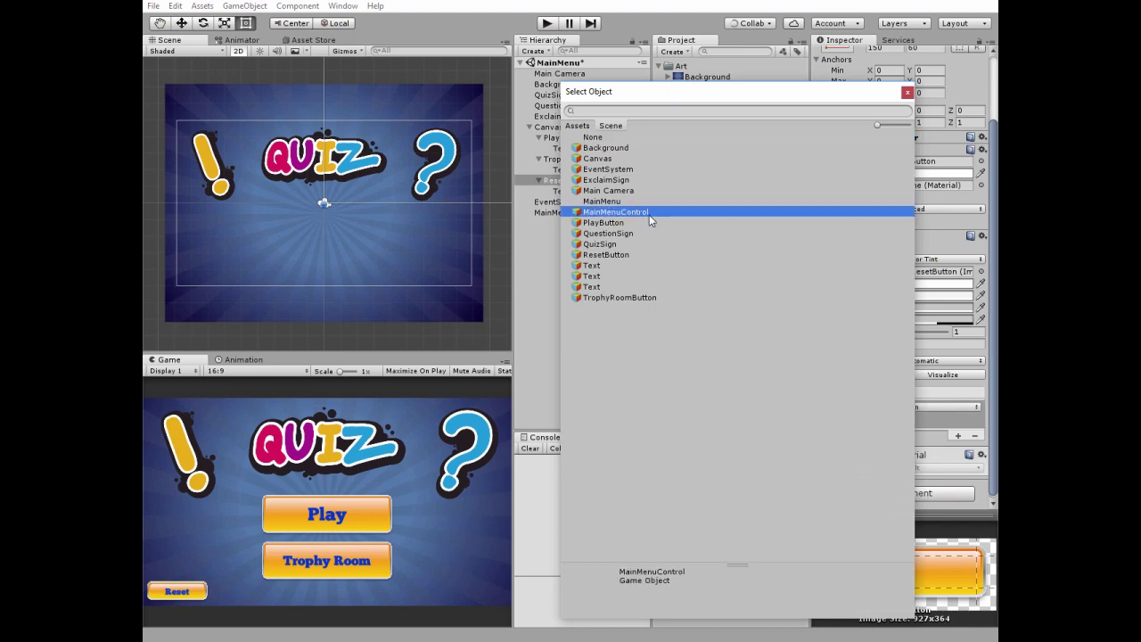
{"action": "left_click", "coordinate": [906, 93]}
{"action": "left_click", "coordinate": [889, 405]}
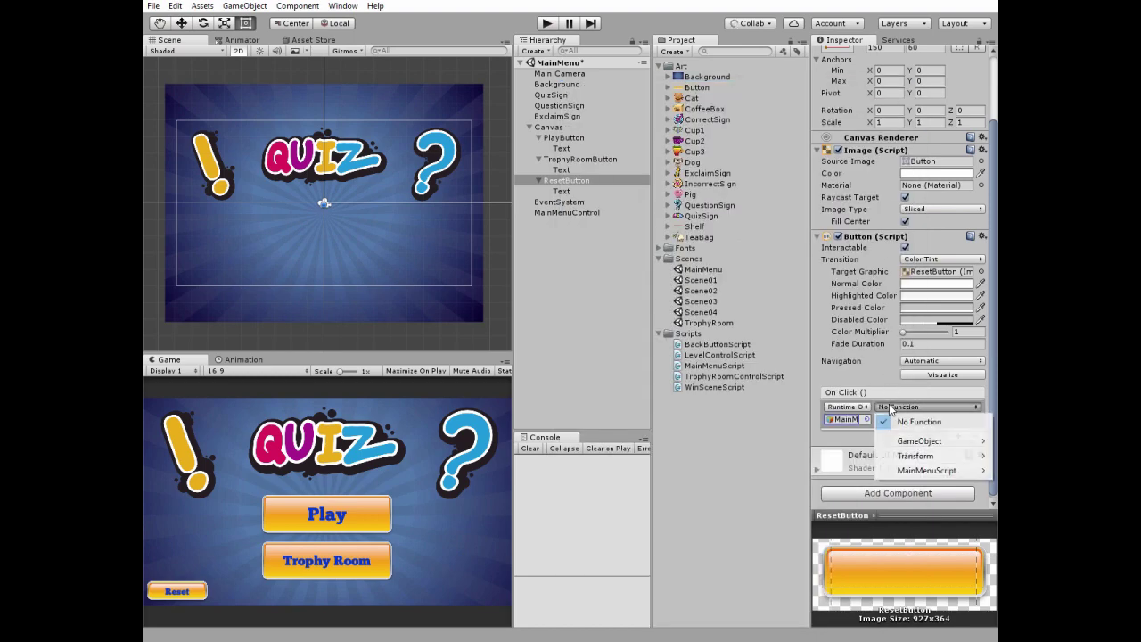
{"action": "mouse_move", "coordinate": [898, 471]}
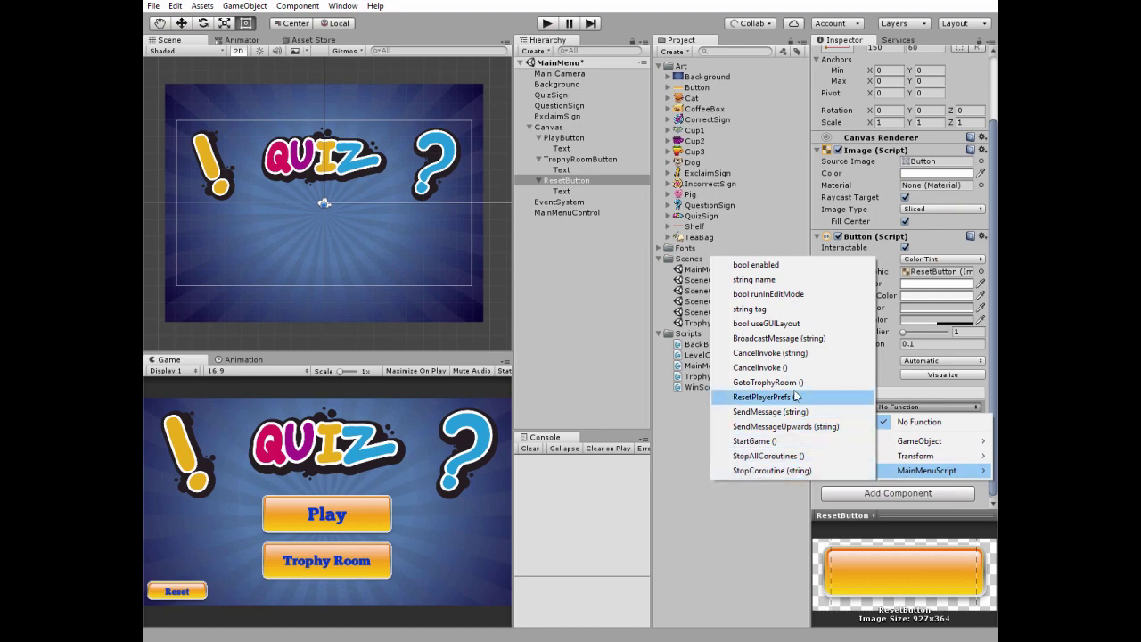
{"action": "left_click", "coordinate": [764, 397]}
- Open the TrophyRoom scene and drop the Background sprite into it
{"action": "left_click", "coordinate": [714, 366]}
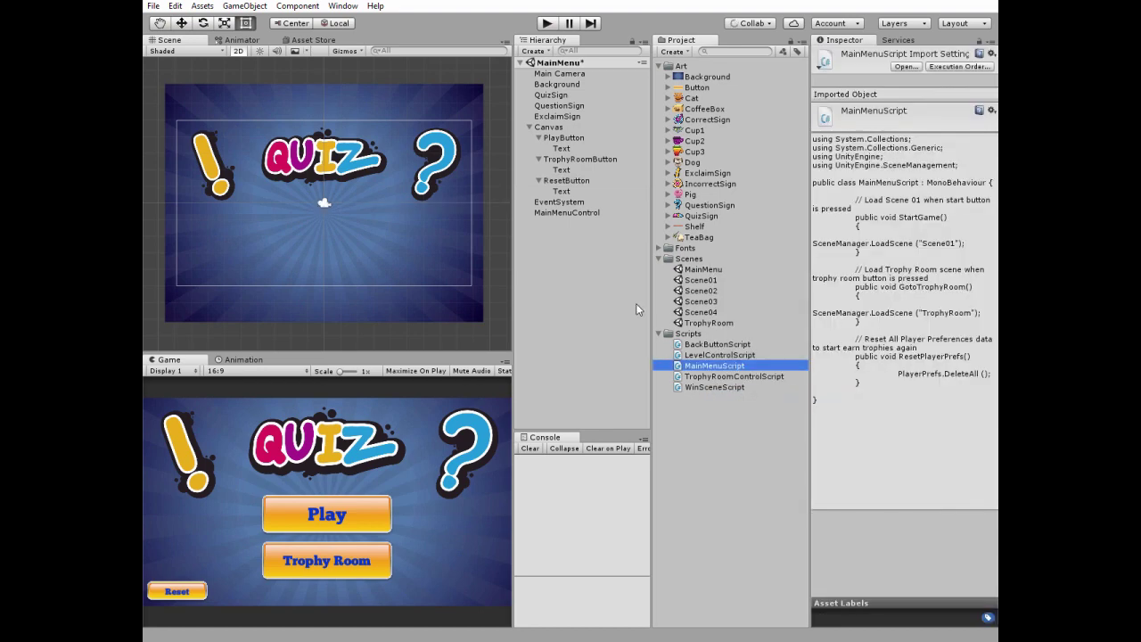
{"action": "double_click", "coordinate": [709, 323]}
{"action": "left_click_drag", "start_coordinate": [684, 79], "coordinate": [324, 213]}
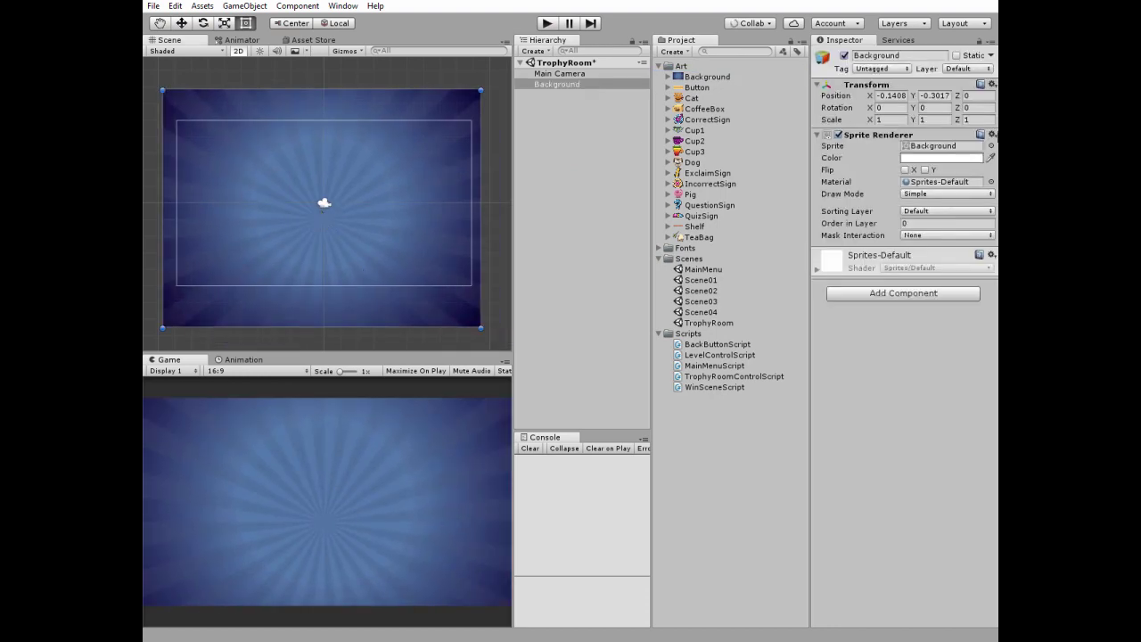
- Reset the Background to the origin and add the Shelf at Order 5, position (0, -1.3)
{"action": "left_click", "coordinate": [992, 85]}
{"action": "left_click", "coordinate": [878, 97]}
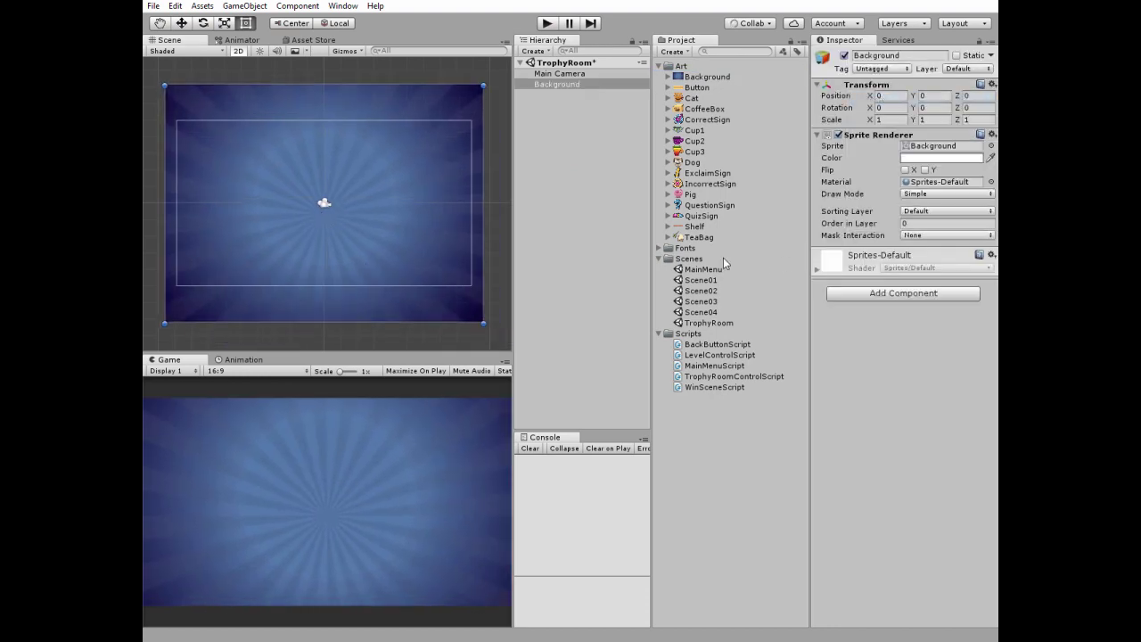
{"action": "left_click_drag", "start_coordinate": [695, 227], "coordinate": [326, 210]}
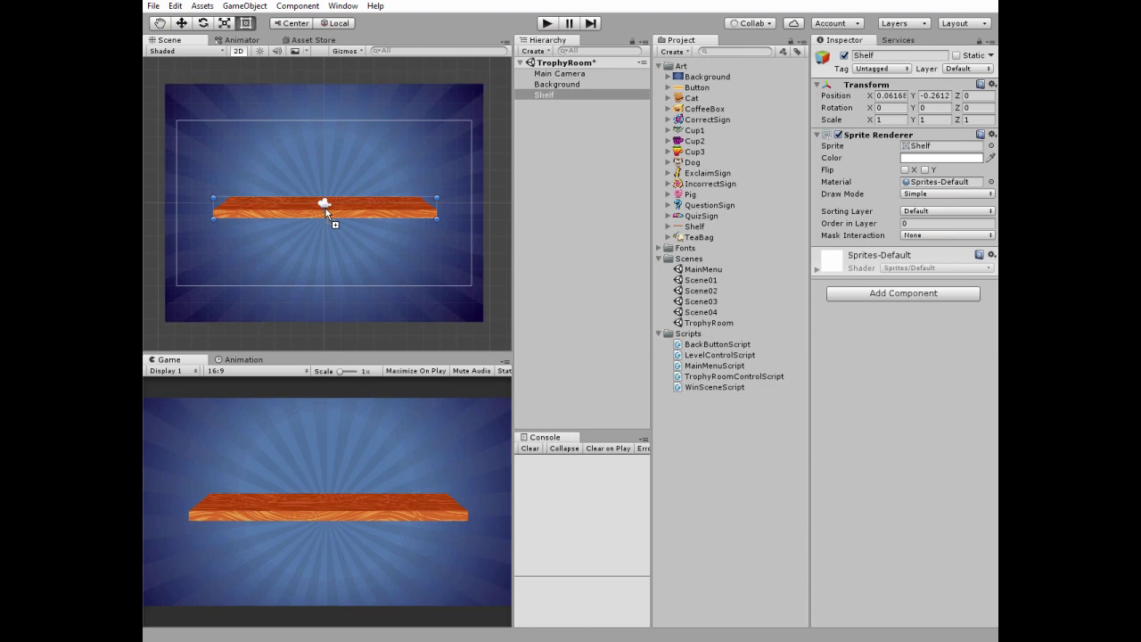
{"action": "left_click", "coordinate": [910, 224]}
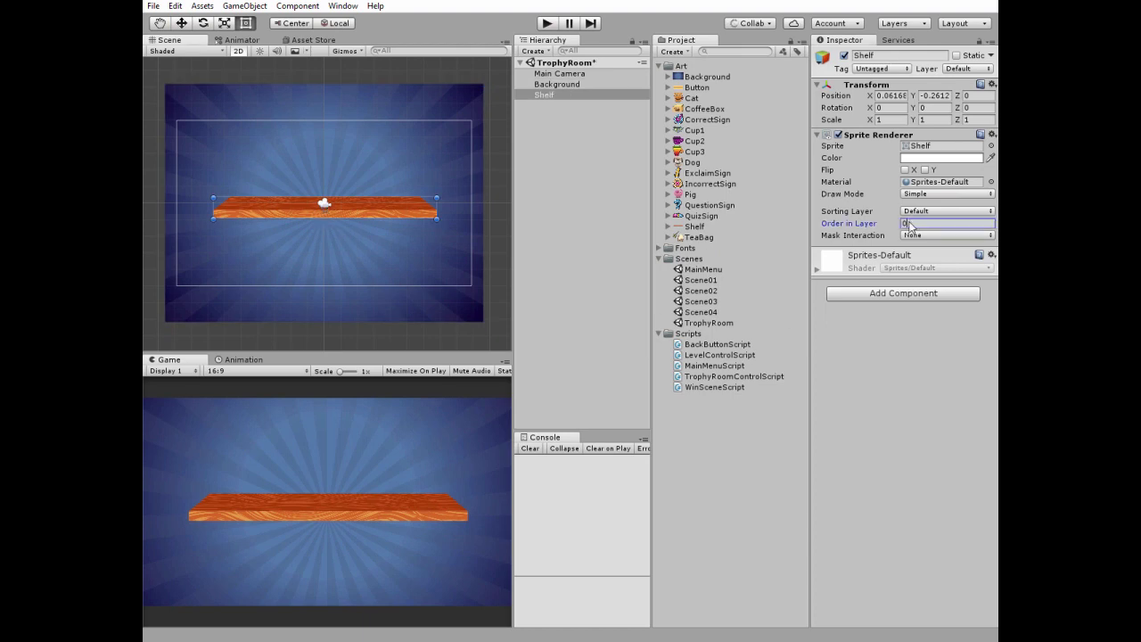
{"action": "type", "text": "5"}
{"action": "left_click", "coordinate": [898, 97]}
{"action": "type", "text": "0"}
{"action": "left_click", "coordinate": [936, 96]}
{"action": "type", "text": "-1.3"}
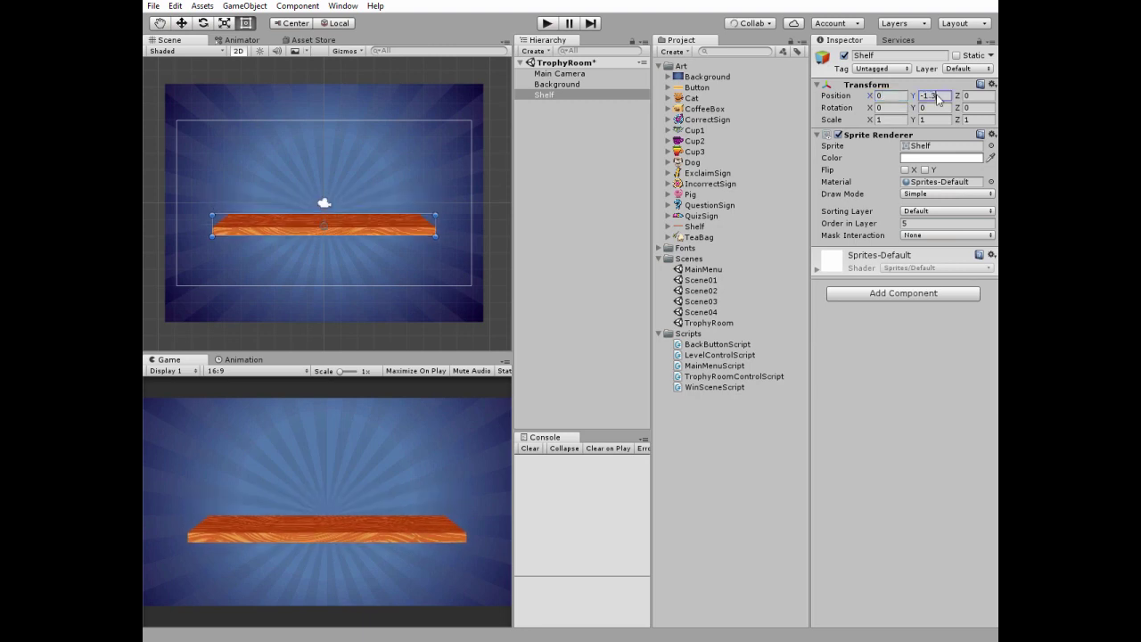
- Add the CoffeeBox at Order in Layer 10, position (-5.2, -0.65), then drop in Cup1
{"action": "left_click_drag", "start_coordinate": [678, 109], "coordinate": [237, 197]}
{"action": "left_click", "coordinate": [905, 222]}
{"action": "type", "text": "10"}
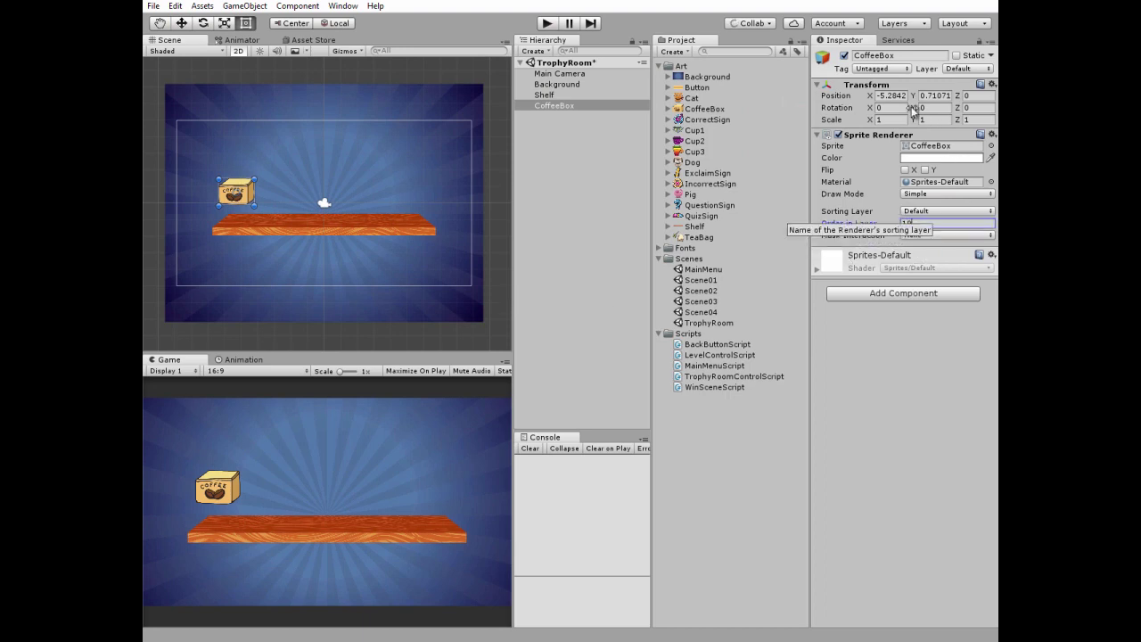
{"action": "left_click", "coordinate": [899, 96]}
{"action": "type", "text": "-5.2"}
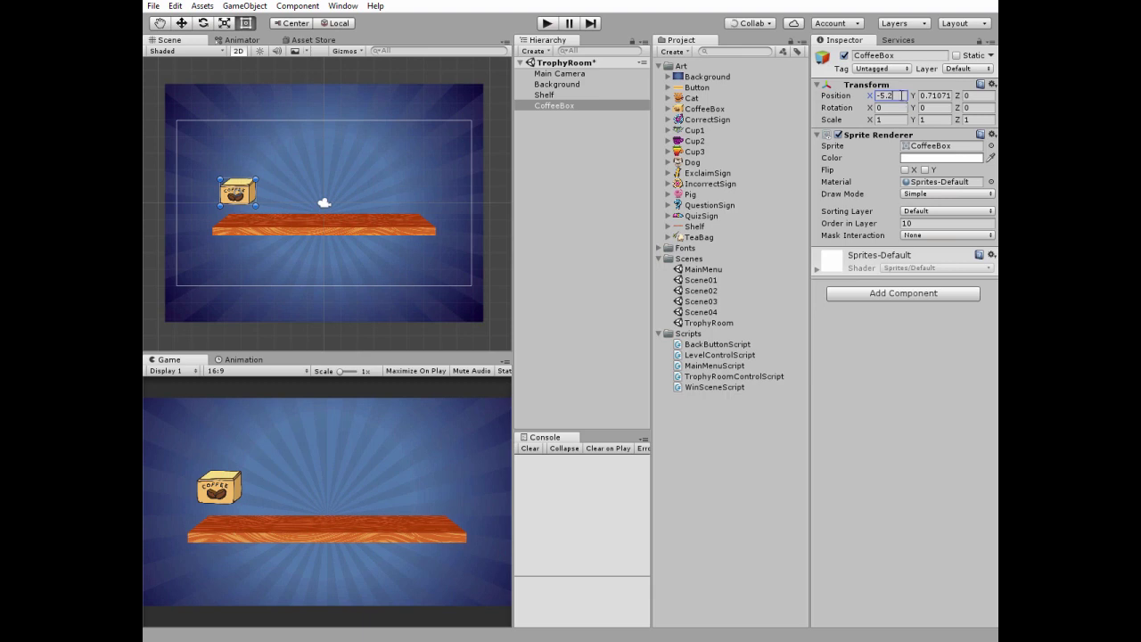
{"action": "left_click", "coordinate": [930, 96]}
{"action": "type", "text": "-0.65"}
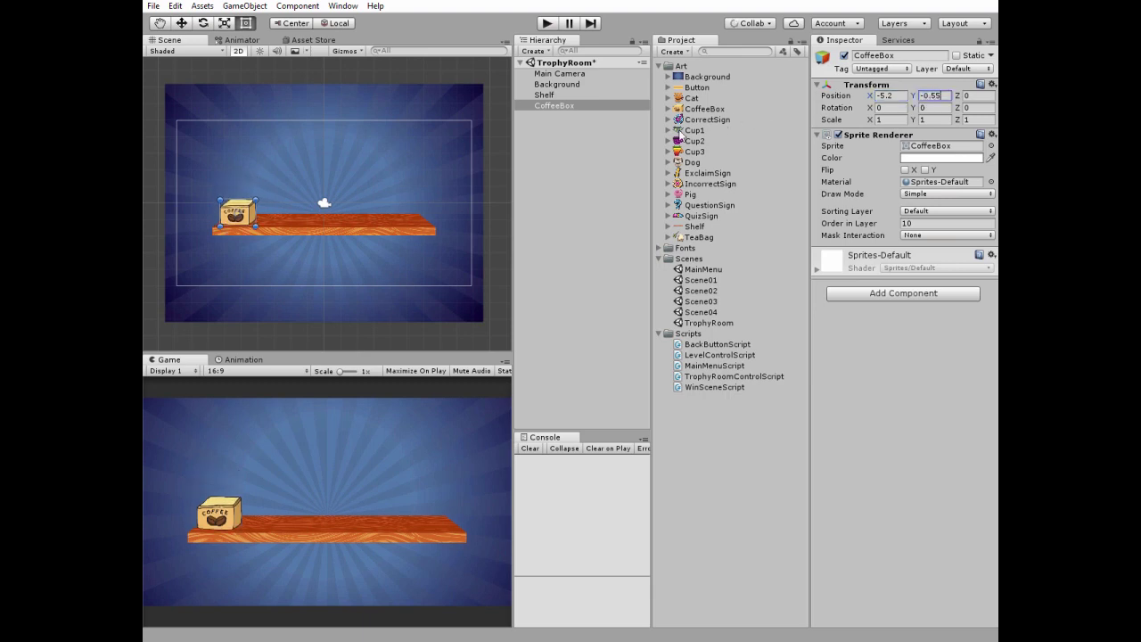
{"action": "left_click_drag", "start_coordinate": [685, 131], "coordinate": [316, 182]}
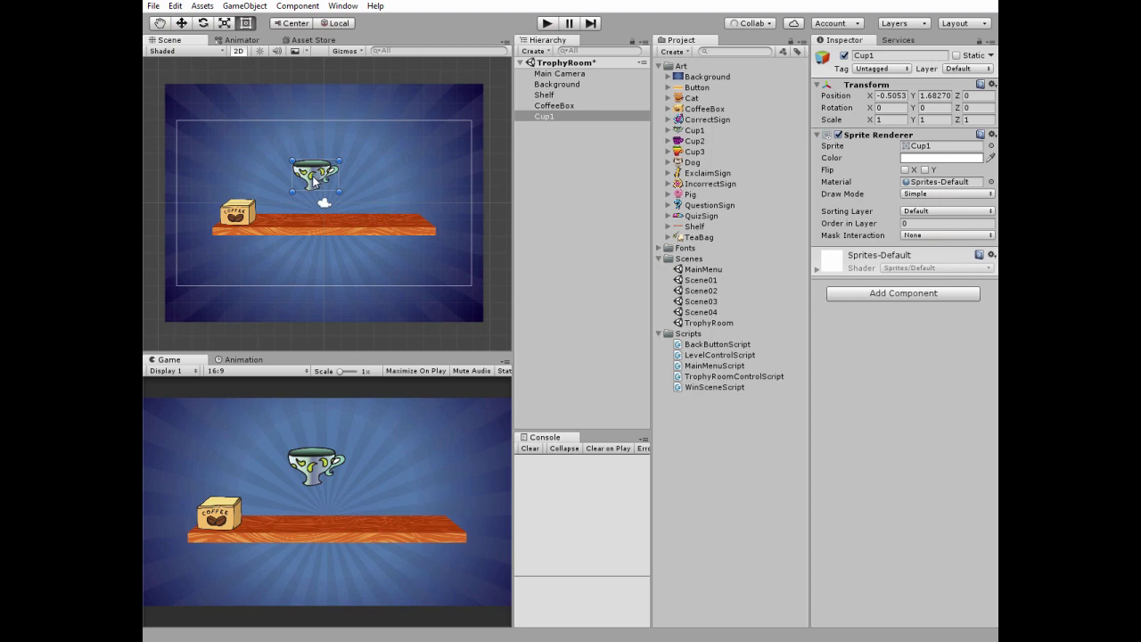
- Set Cup1 to Order in Layer 10 at position (-2.4, -0.2)
{"action": "left_click", "coordinate": [908, 223]}
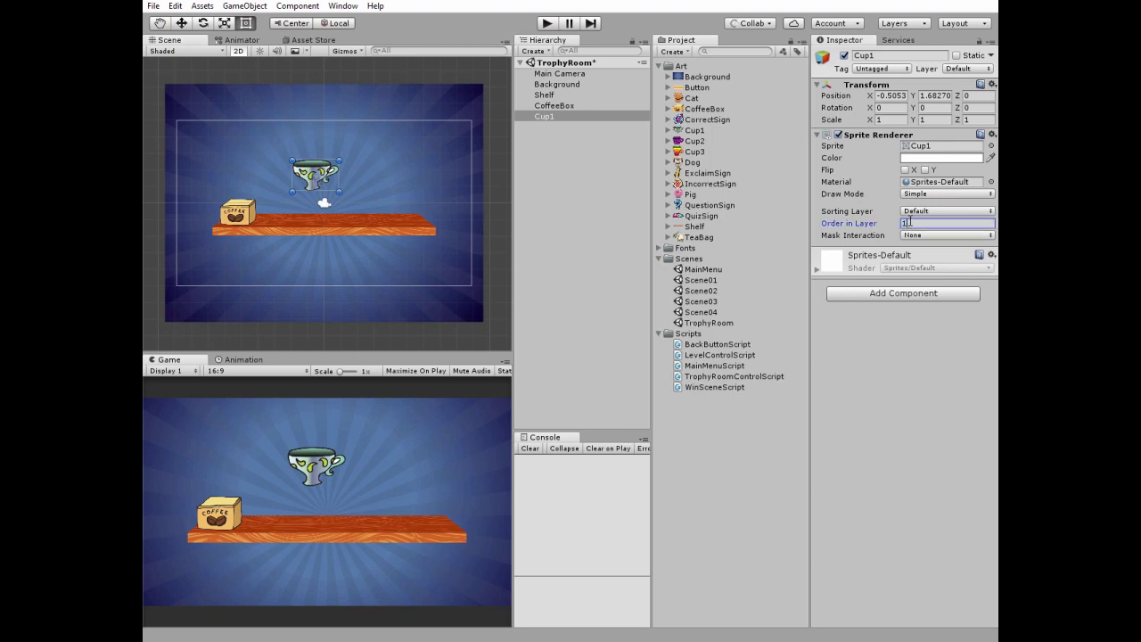
{"action": "type", "text": "10"}
{"action": "left_click", "coordinate": [891, 96]}
{"action": "type", "text": "-2.4"}
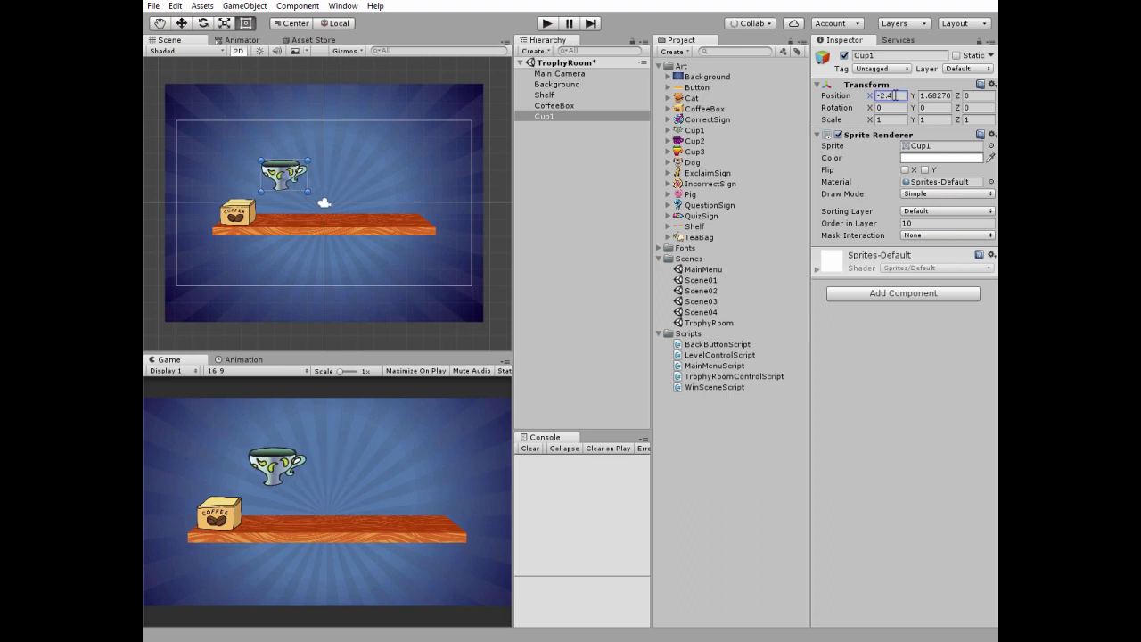
{"action": "left_click", "coordinate": [941, 97]}
{"action": "type", "text": "-0.2"}
- Add Cup2 at Order in Layer 10, position (3.2, 0)
{"action": "left_click_drag", "start_coordinate": [688, 148], "coordinate": [350, 183]}
{"action": "left_click", "coordinate": [910, 224]}
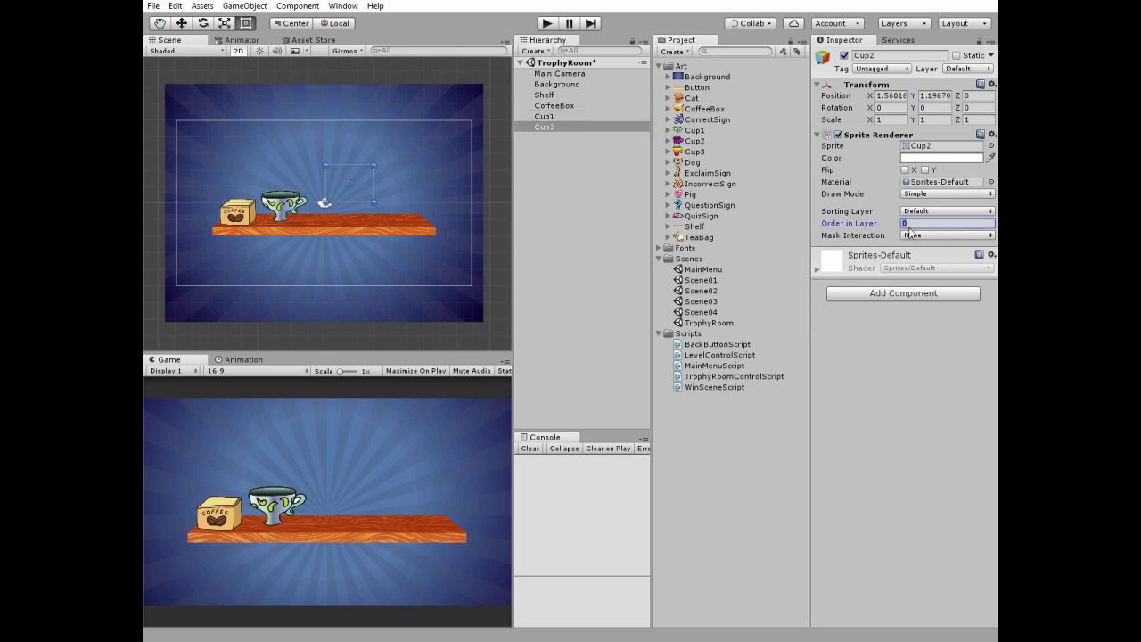
{"action": "type", "text": "10"}
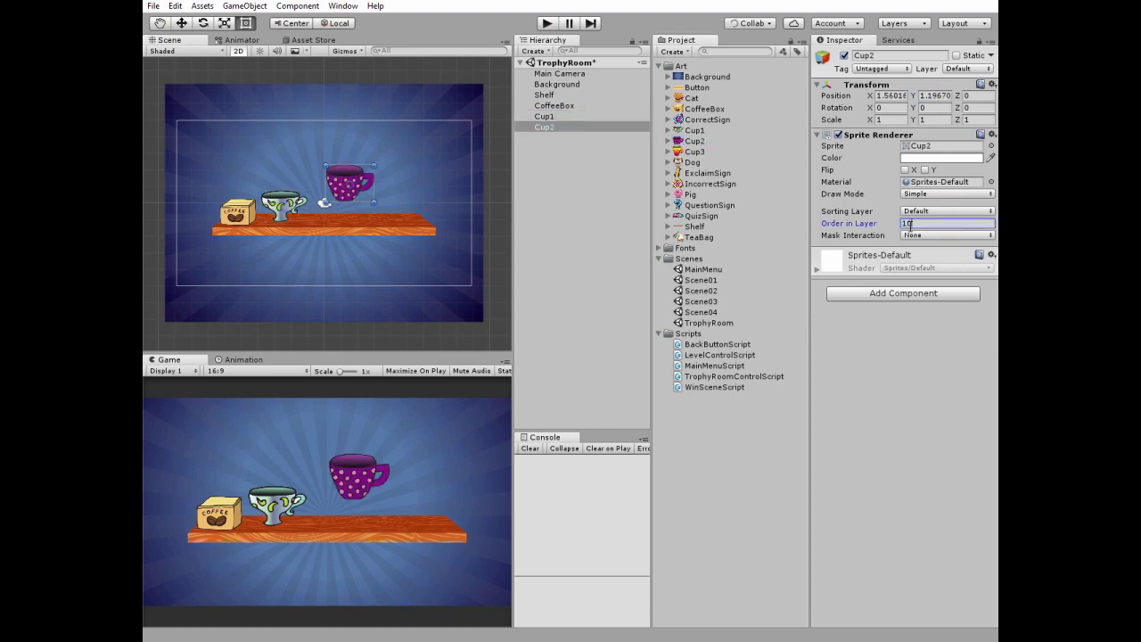
{"action": "left_click", "coordinate": [892, 96]}
{"action": "type", "text": "3.2"}
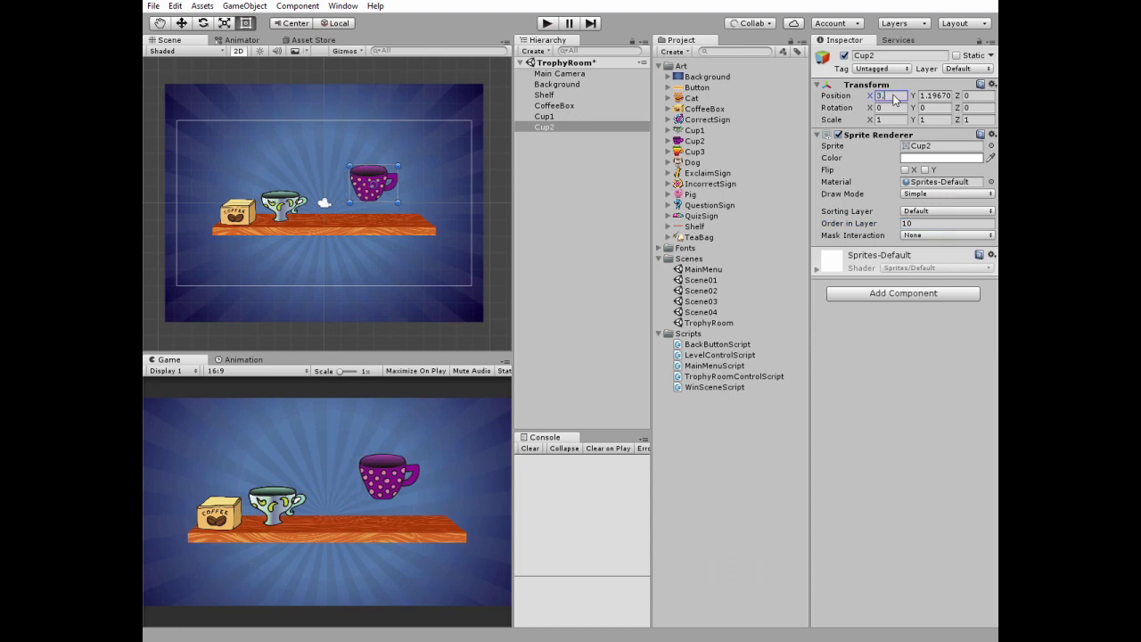
{"action": "left_click", "coordinate": [945, 96]}
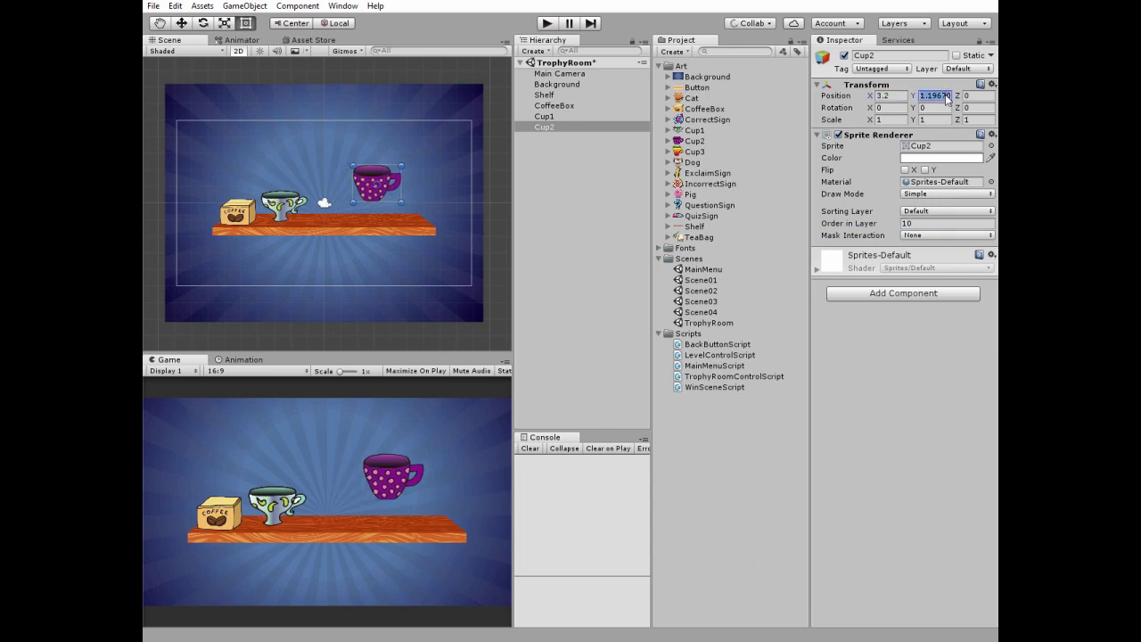
{"action": "type", "text": "0"}
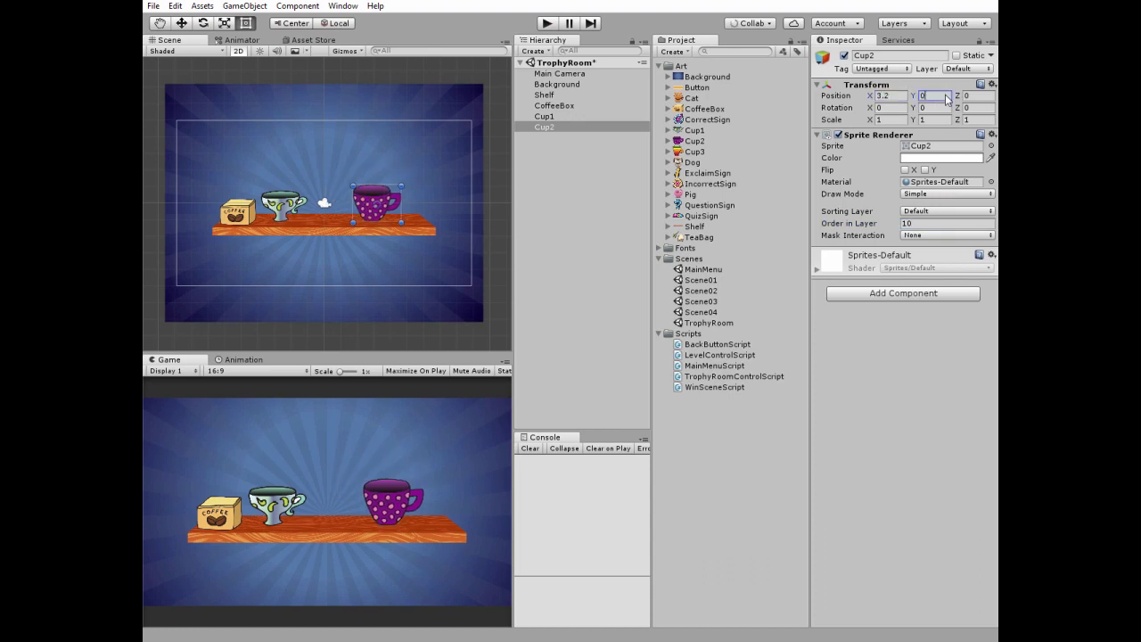
- Add Cup3 at Order in Layer 10, position (0.3, 0)
{"action": "left_click_drag", "start_coordinate": [686, 153], "coordinate": [339, 175]}
{"action": "left_click", "coordinate": [913, 224]}
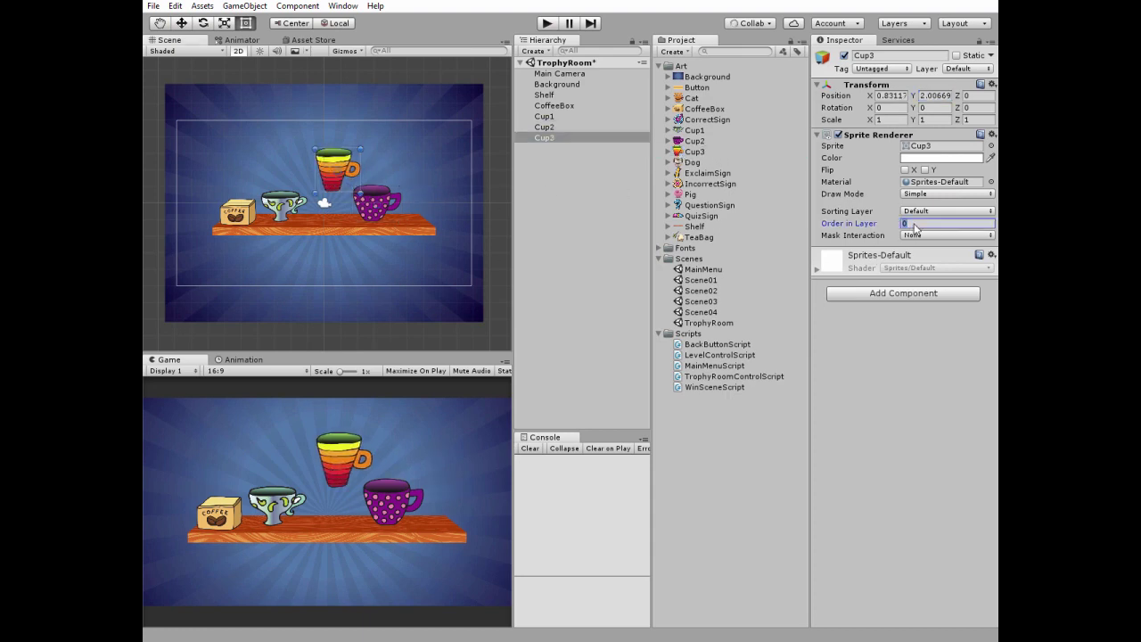
{"action": "type", "text": "10"}
{"action": "left_click", "coordinate": [891, 95]}
{"action": "type", "text": "0.3"}
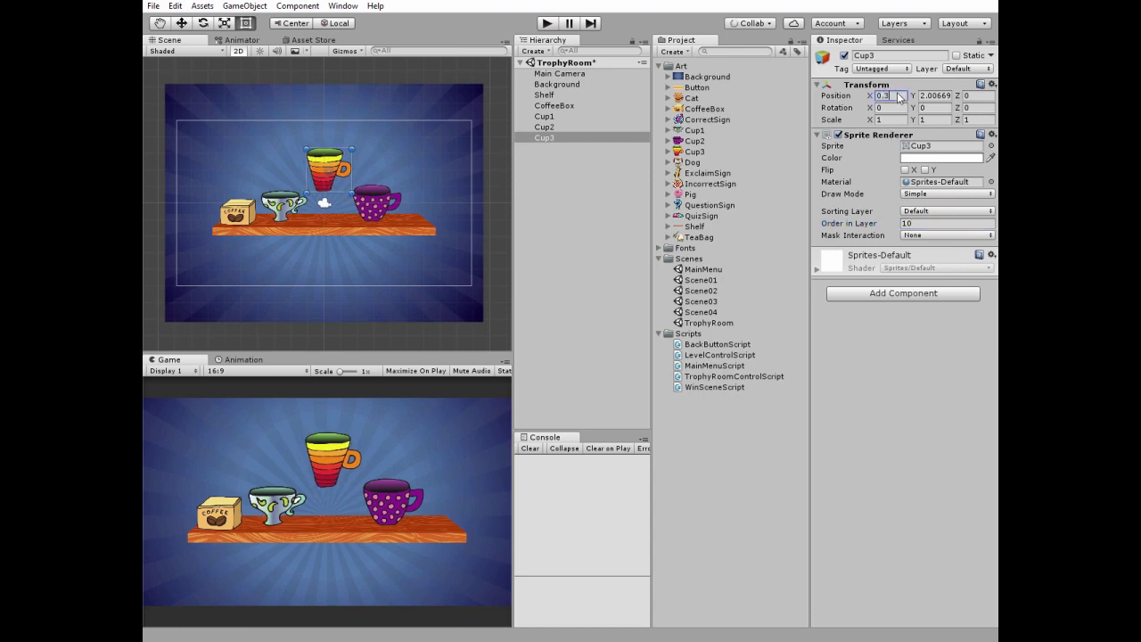
{"action": "left_click", "coordinate": [931, 96]}
{"action": "type", "text": "0"}
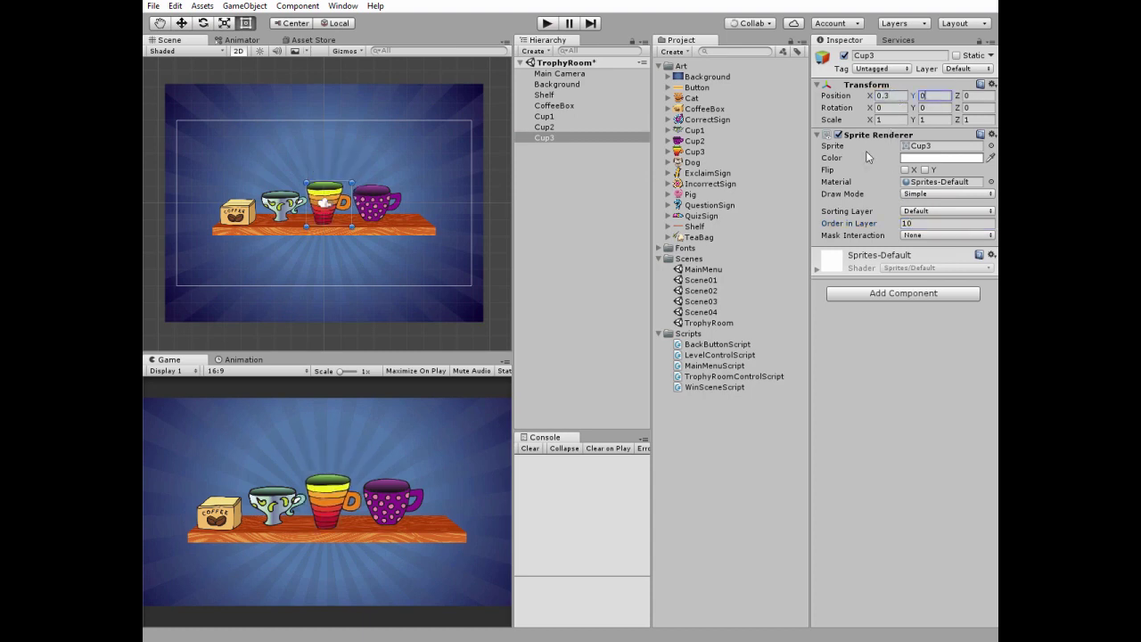
- Add the TeaBag at Order in Layer 10, position (5.4, -0.5)
{"action": "left_click_drag", "start_coordinate": [697, 237], "coordinate": [412, 171]}
{"action": "left_click", "coordinate": [921, 222]}
{"action": "type", "text": "10"}
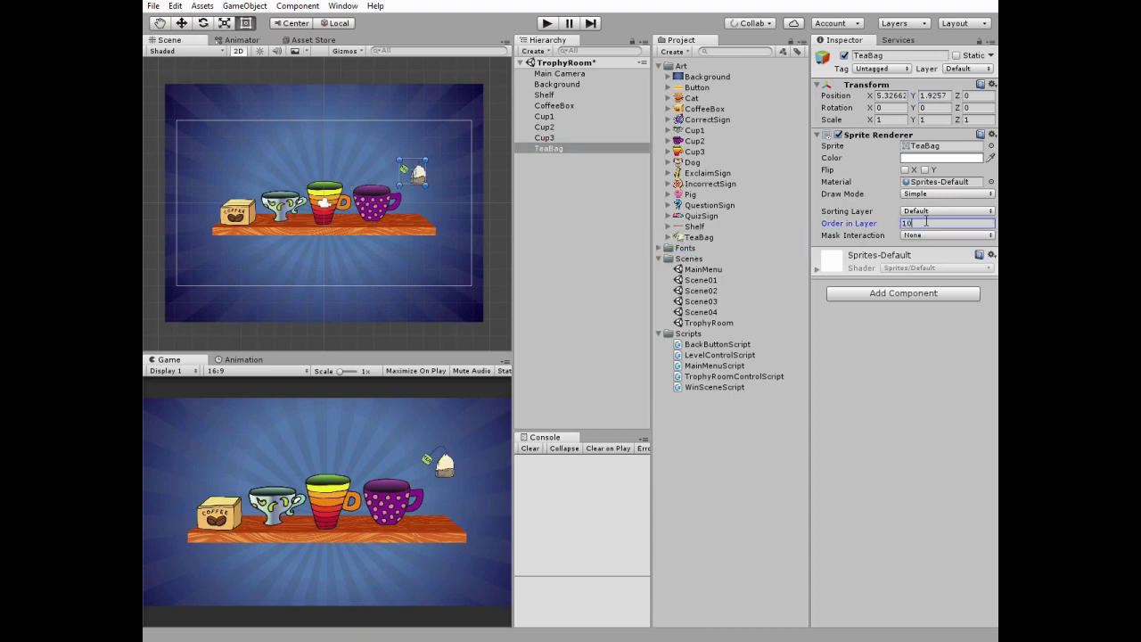
{"action": "left_click", "coordinate": [901, 96]}
{"action": "type", "text": "5.4"}
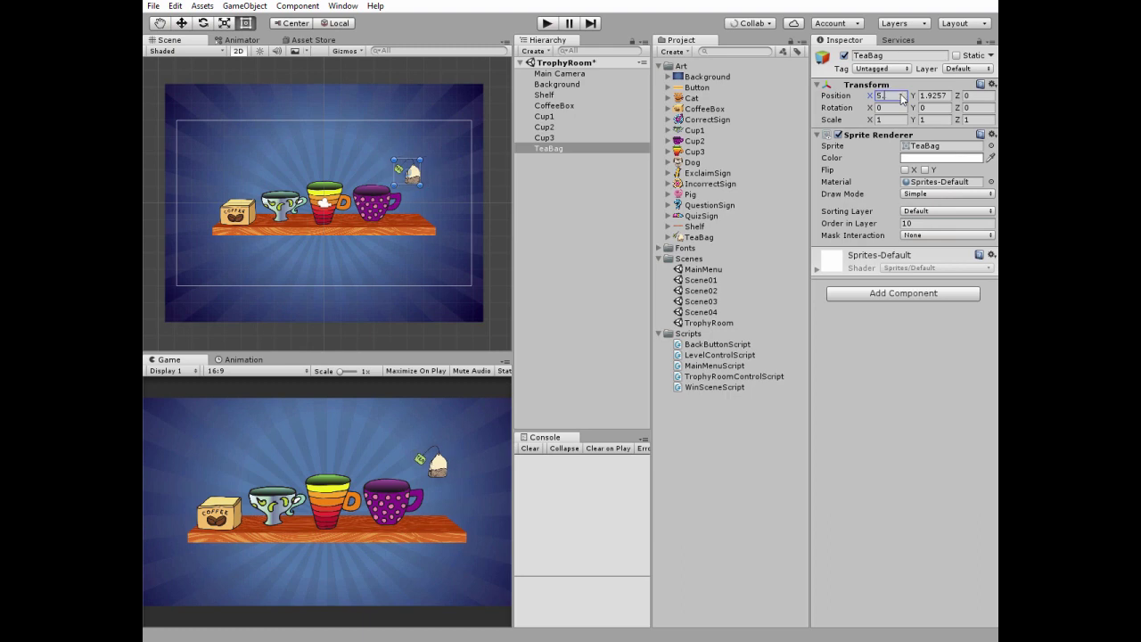
{"action": "left_click", "coordinate": [937, 96]}
{"action": "type", "text": "-0.5"}
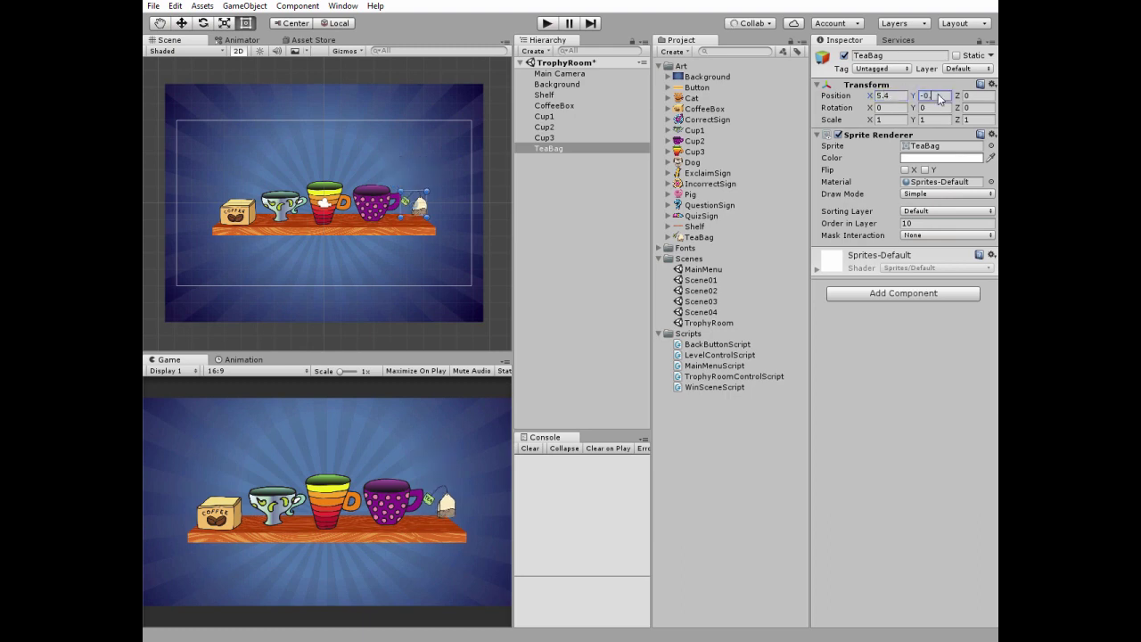
{"action": "left_click", "coordinate": [528, 53]}
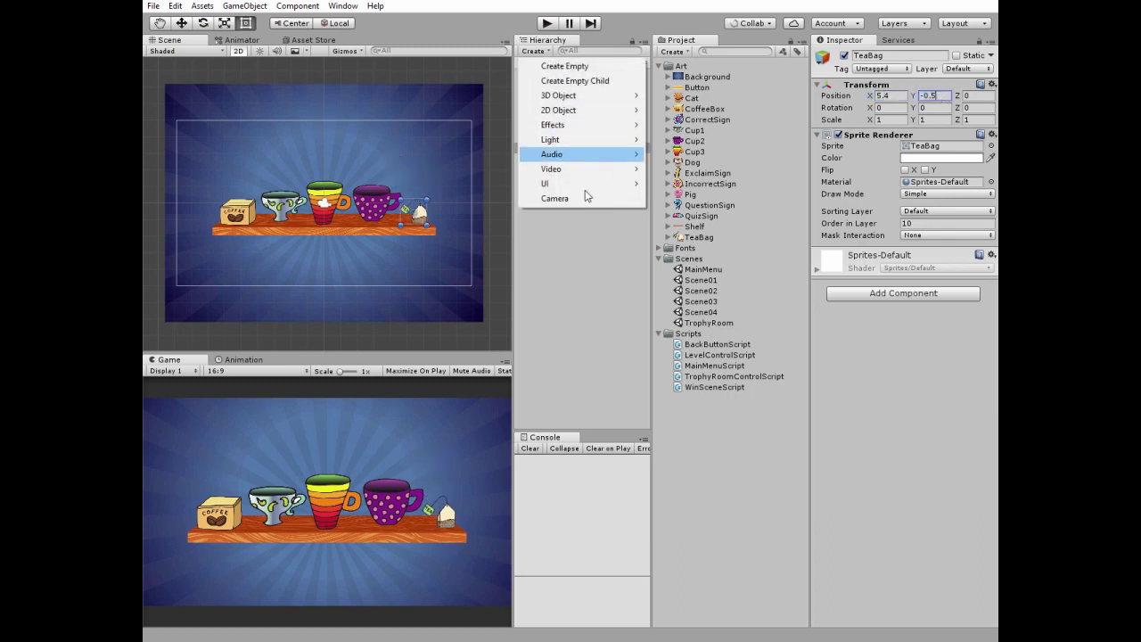
- Add a UI Canvas set to Scale With Screen Size
{"action": "mouse_move", "coordinate": [604, 191]}
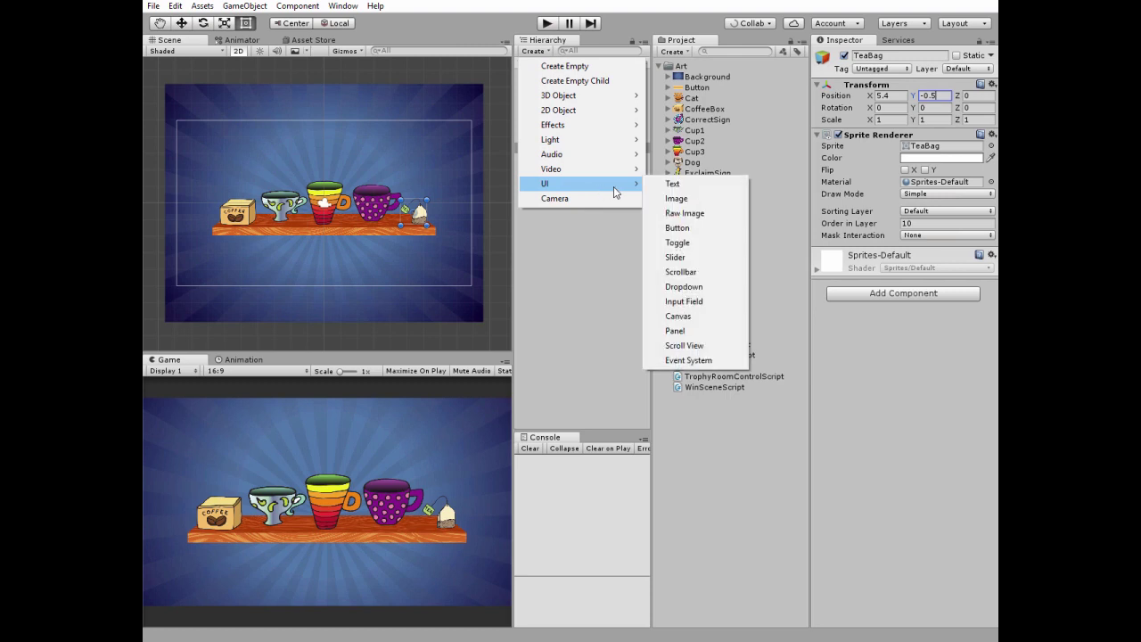
{"action": "left_click", "coordinate": [677, 315]}
{"action": "left_click", "coordinate": [944, 319]}
{"action": "left_click", "coordinate": [942, 347]}
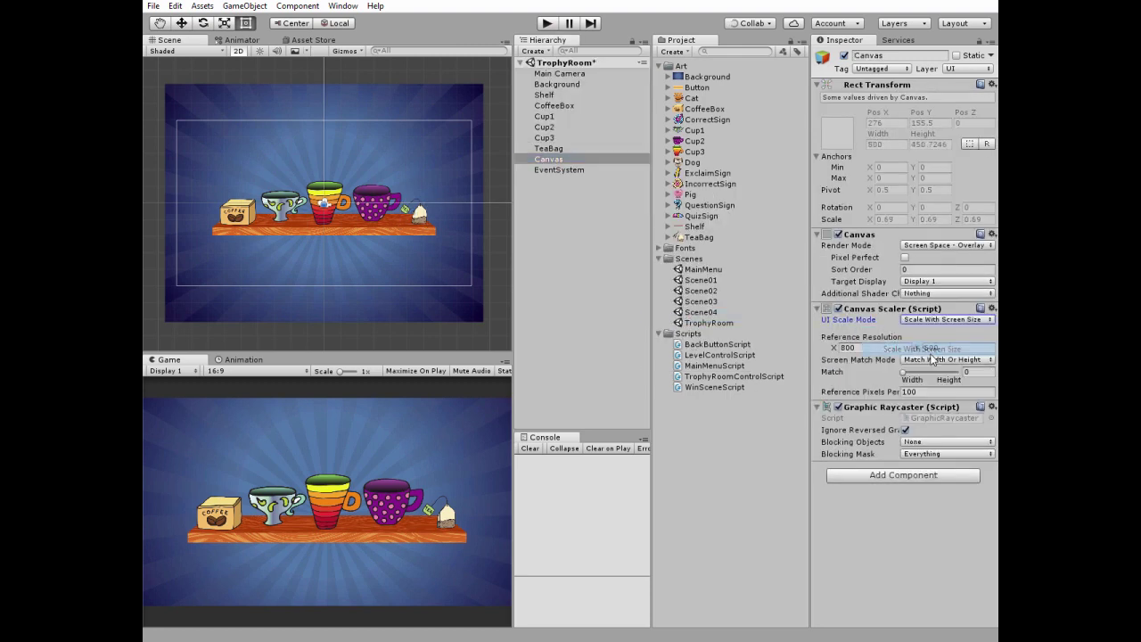
- Add a Text element under the Canvas named Trophies that displays 'Trophies'
{"action": "right_click", "coordinate": [554, 160]}
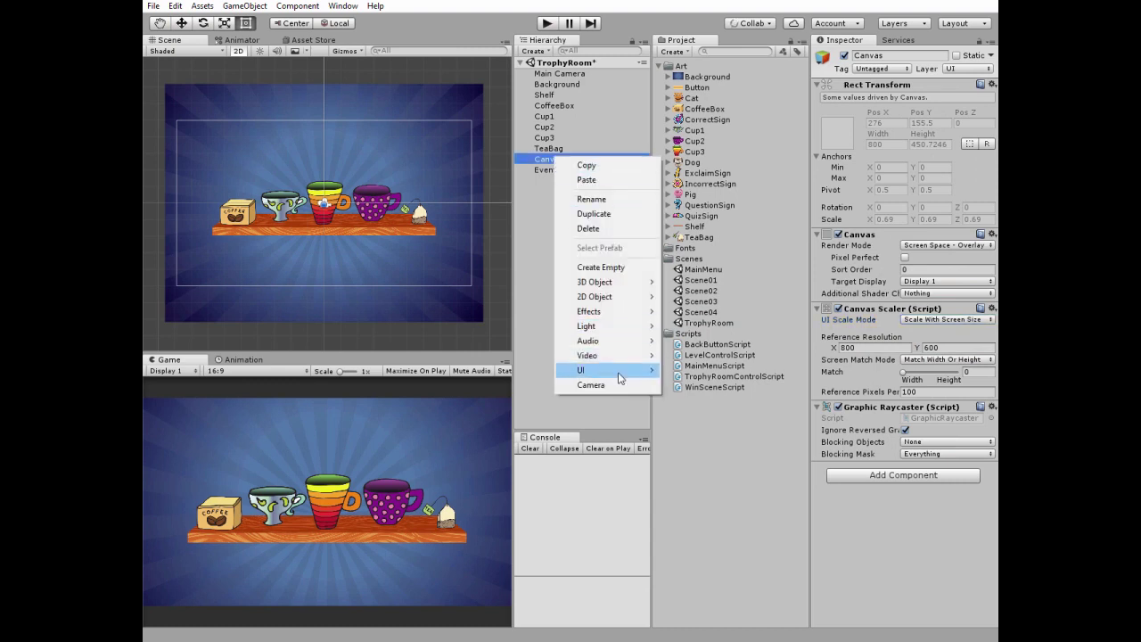
{"action": "mouse_move", "coordinate": [620, 378]}
{"action": "left_click", "coordinate": [688, 370]}
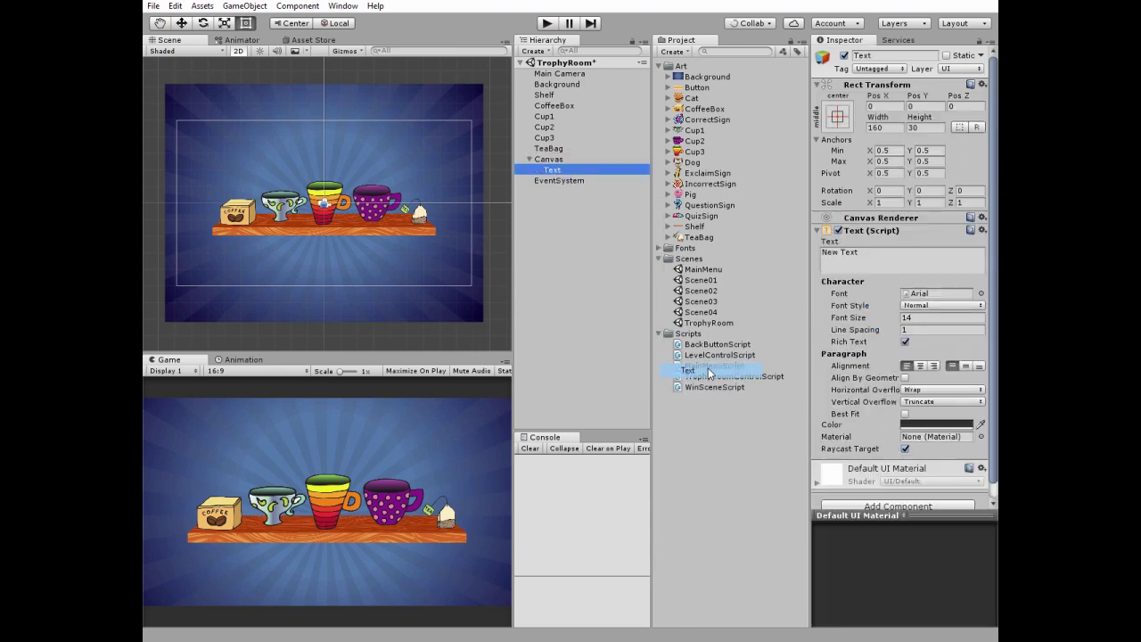
{"action": "left_click", "coordinate": [562, 171]}
{"action": "type", "text": "T"}
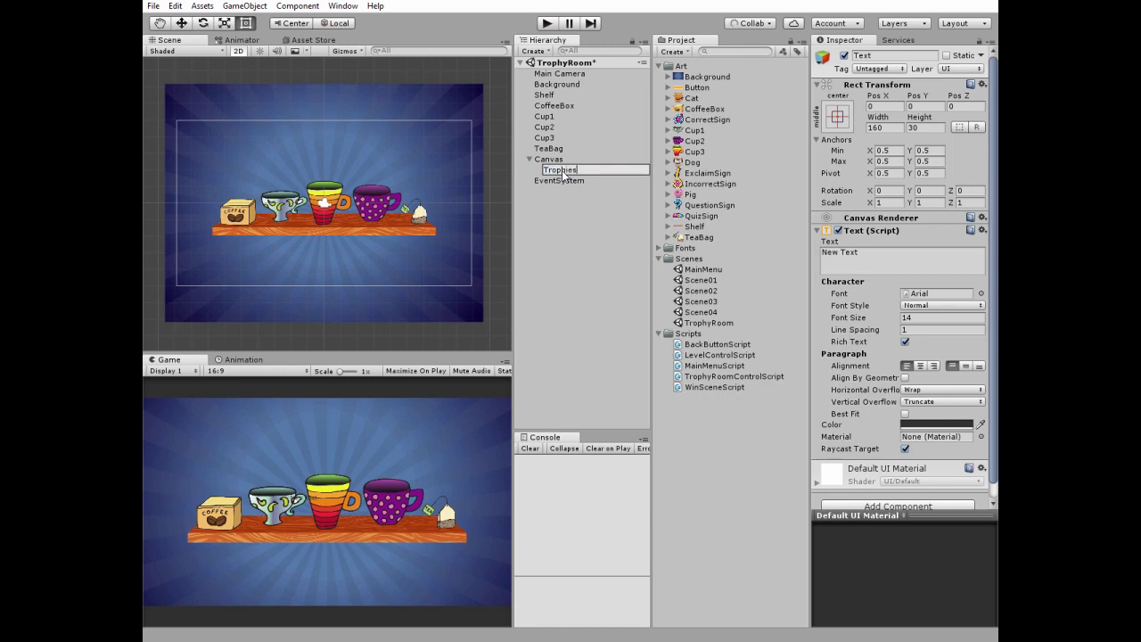
{"action": "key", "text": "Return"}
{"action": "left_click", "coordinate": [870, 251]}
{"action": "type", "text": "Trophies"}
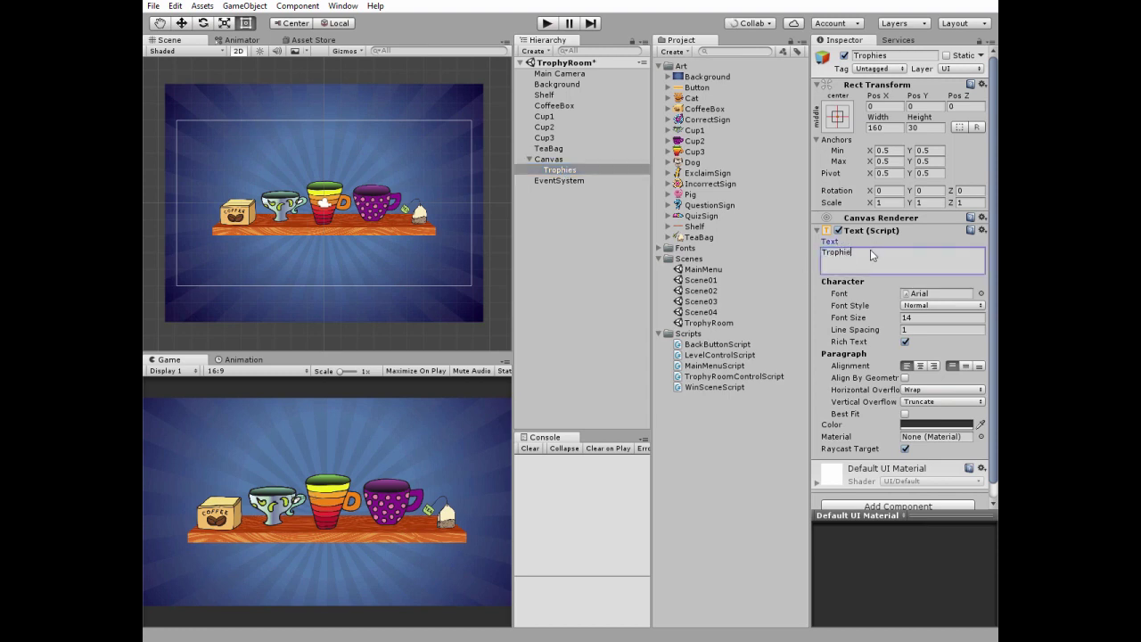
- Anchor the title to the top centre and size it 250 by 60
{"action": "left_click", "coordinate": [835, 114]}
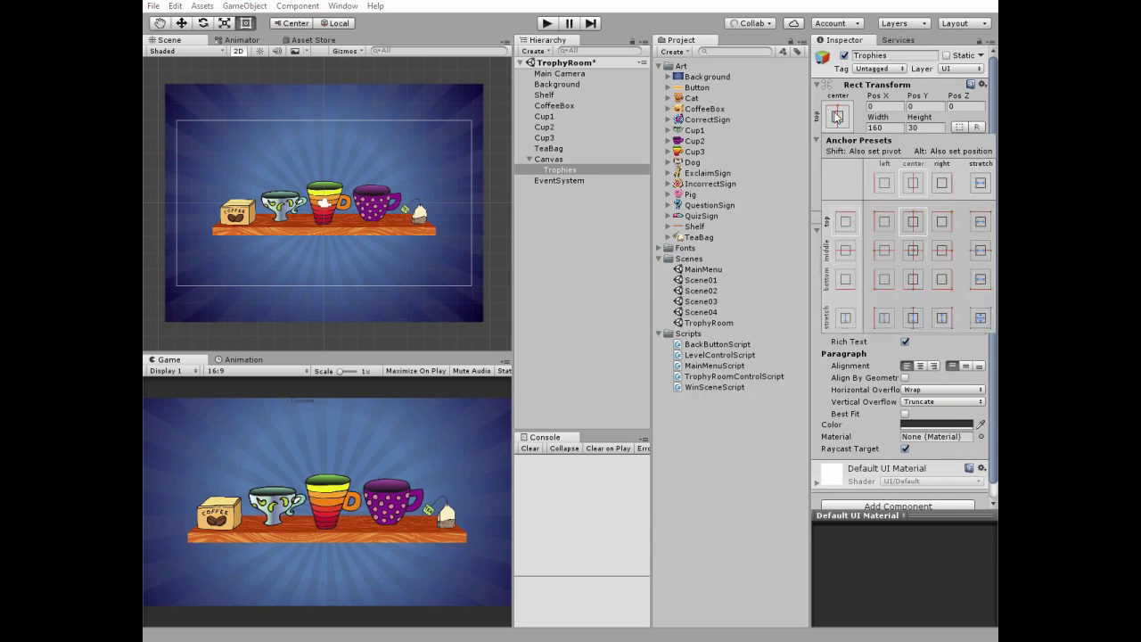
{"action": "left_click", "coordinate": [912, 221]}
{"action": "left_click", "coordinate": [889, 128]}
{"action": "type", "text": "250"}
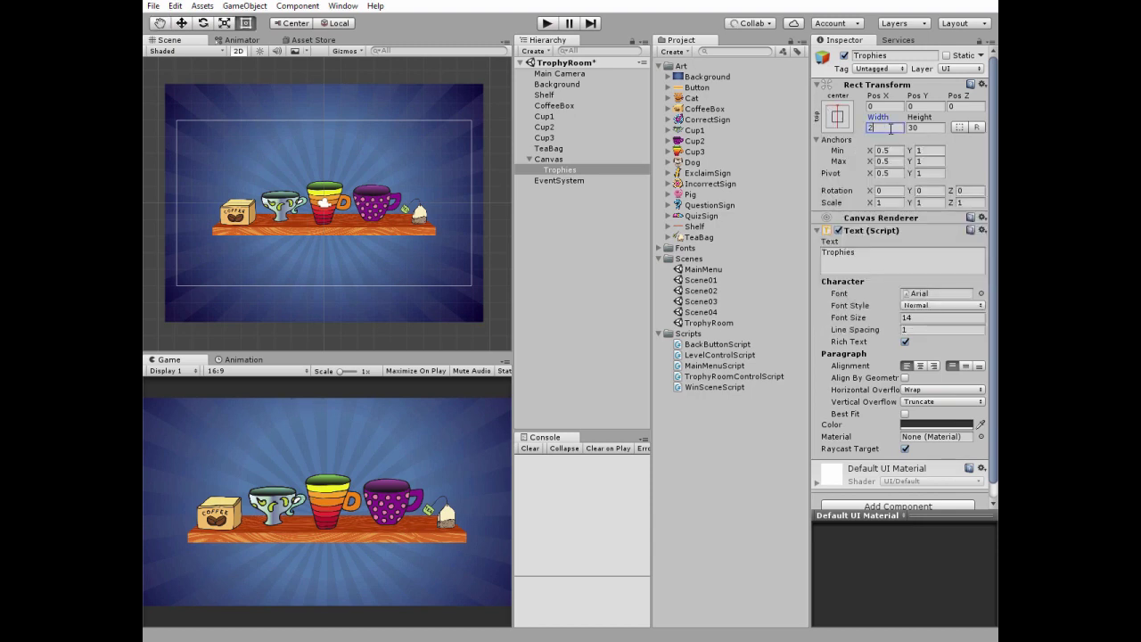
{"action": "left_click", "coordinate": [924, 129]}
{"action": "type", "text": "60"}
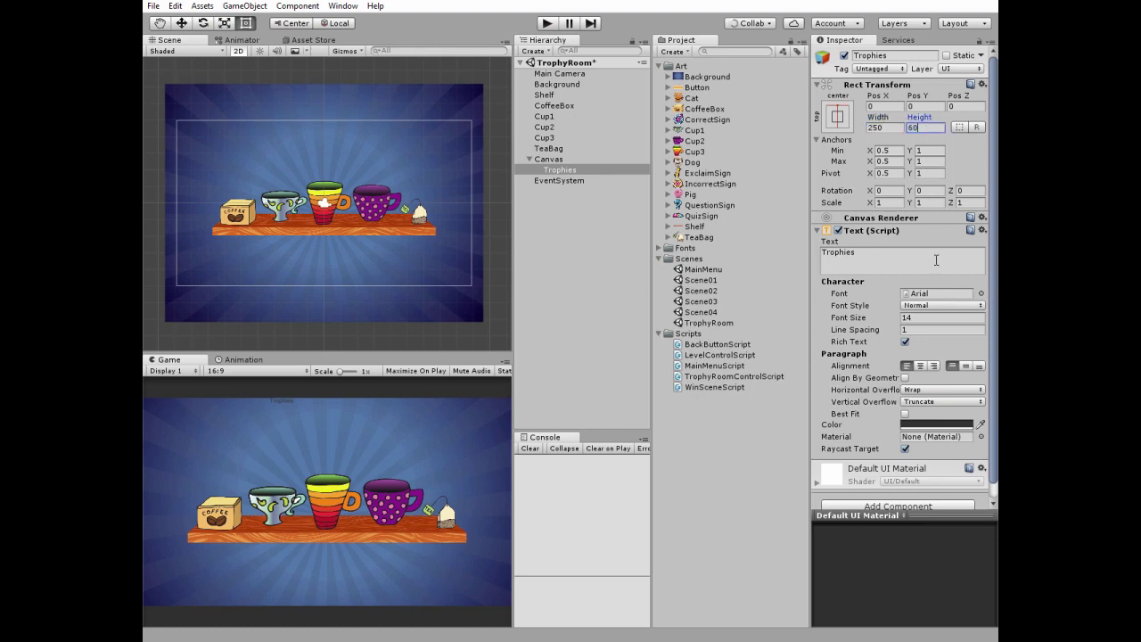
- Style the title in Chunkfive size 50, centred both ways, in white
{"action": "left_click", "coordinate": [980, 293]}
{"action": "left_click", "coordinate": [852, 147]}
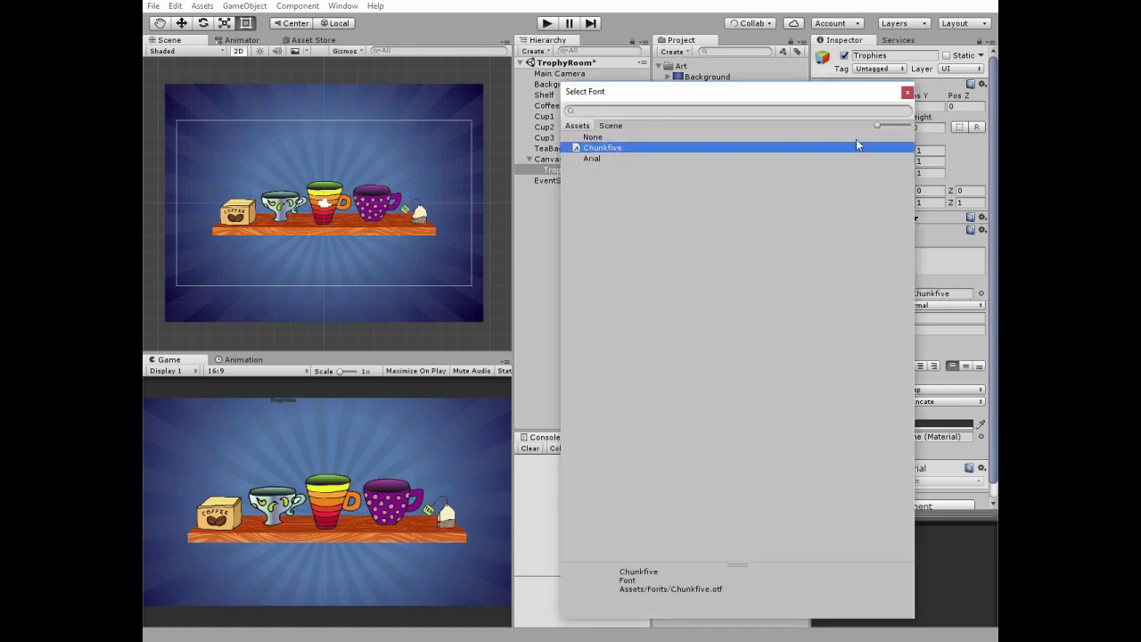
{"action": "left_click", "coordinate": [905, 93]}
{"action": "left_click", "coordinate": [919, 318]}
{"action": "type", "text": "50"}
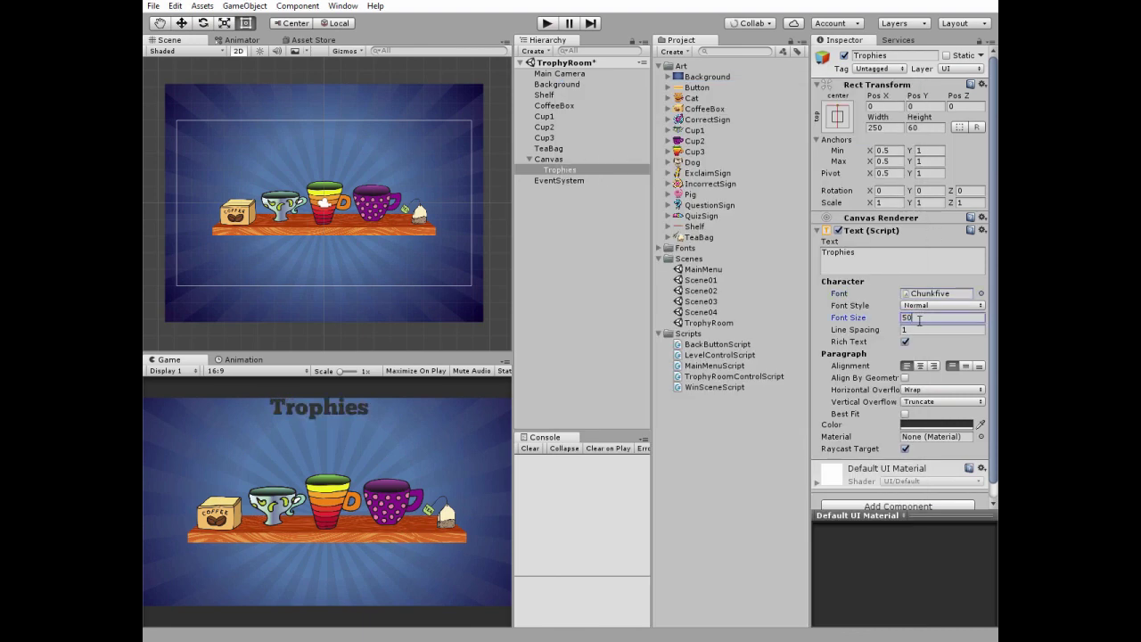
{"action": "left_click", "coordinate": [921, 366]}
{"action": "left_click", "coordinate": [966, 366]}
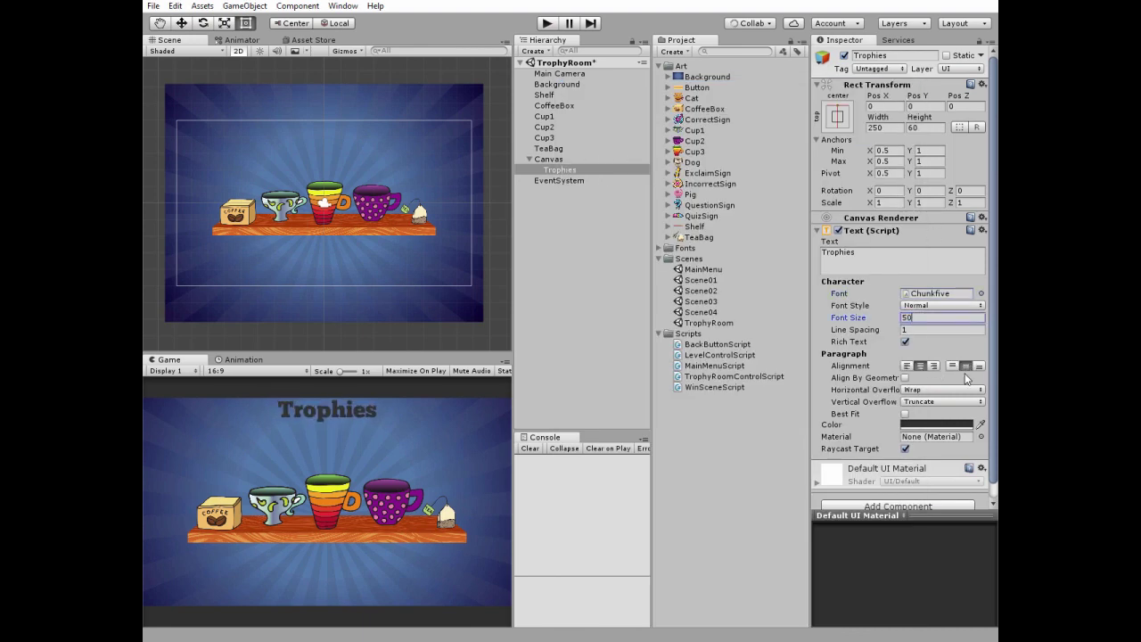
{"action": "left_click", "coordinate": [941, 425]}
{"action": "left_click_drag", "start_coordinate": [592, 258], "coordinate": [556, 209]}
{"action": "left_click", "coordinate": [683, 152]}
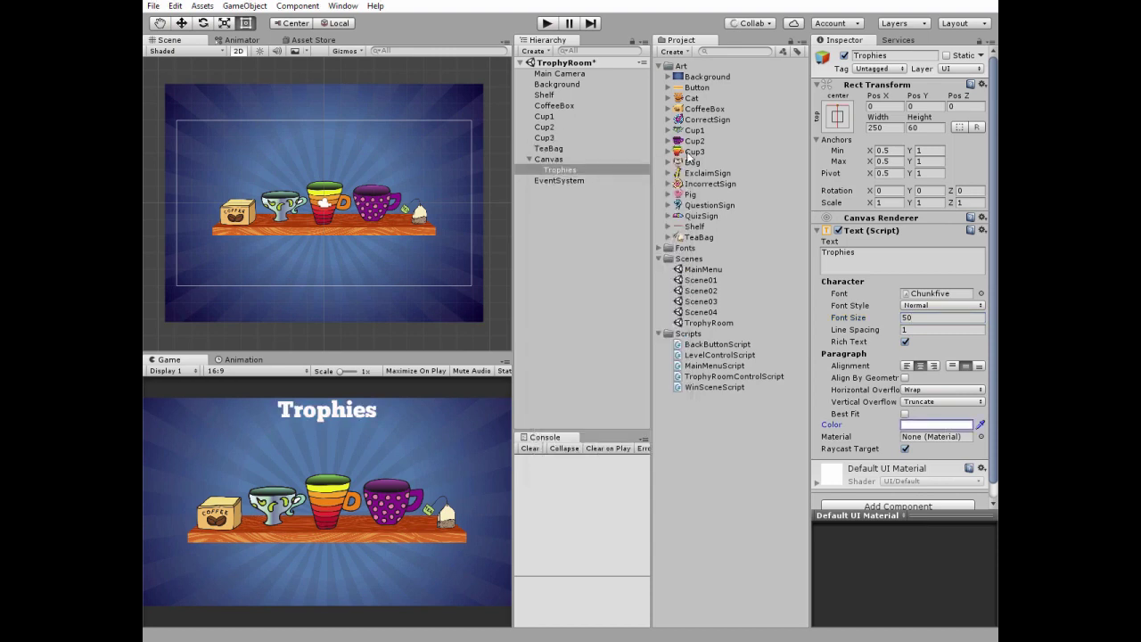
{"action": "right_click", "coordinate": [549, 162]}
- Add a UI Button under the Canvas named BackButton
{"action": "mouse_move", "coordinate": [593, 372]}
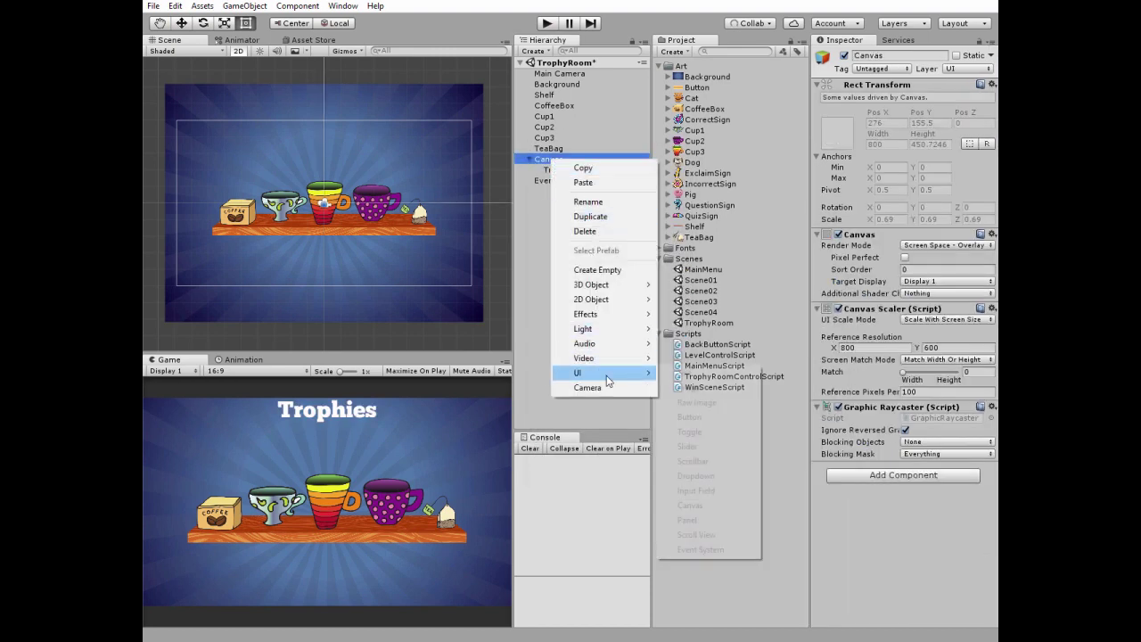
{"action": "left_click", "coordinate": [689, 416]}
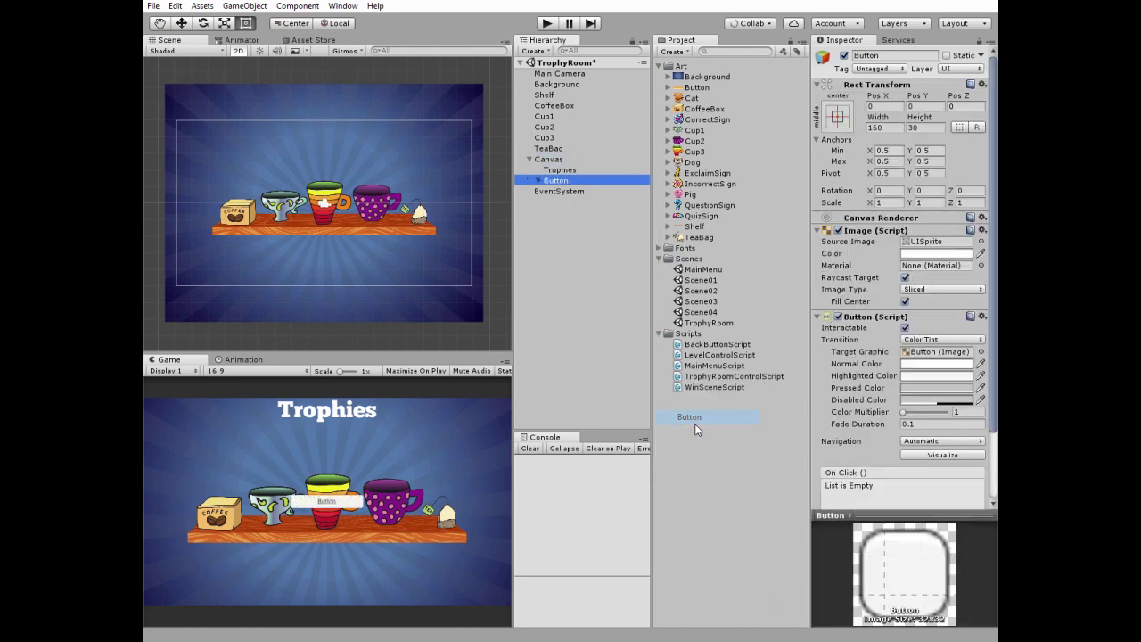
{"action": "left_click", "coordinate": [563, 182]}
{"action": "type", "text": "BackButton"}
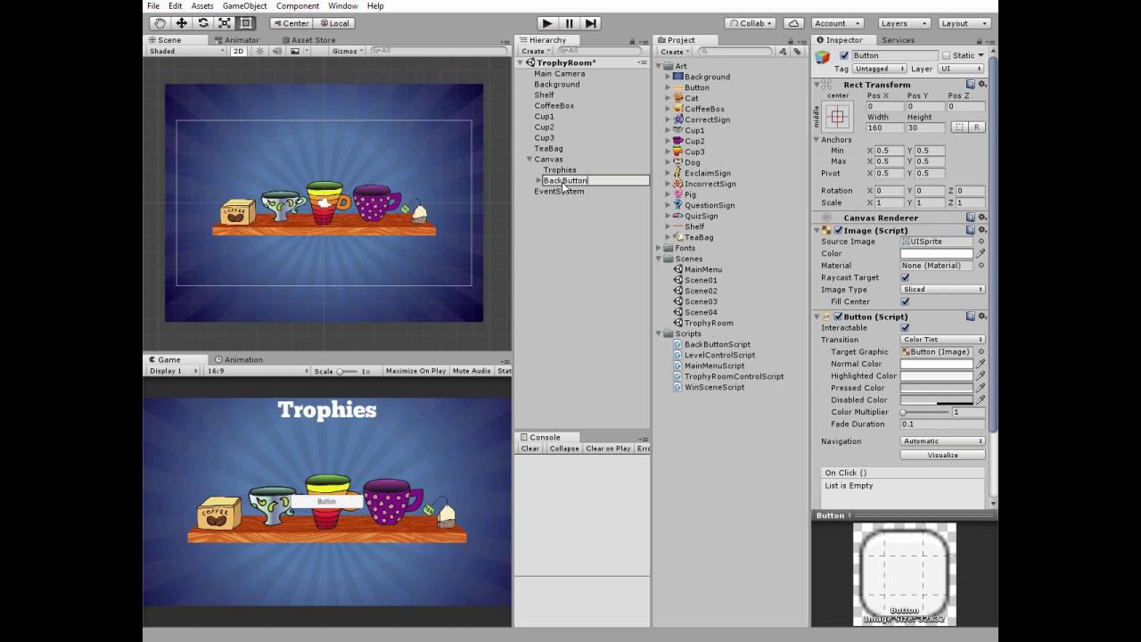
{"action": "key", "text": "Return"}
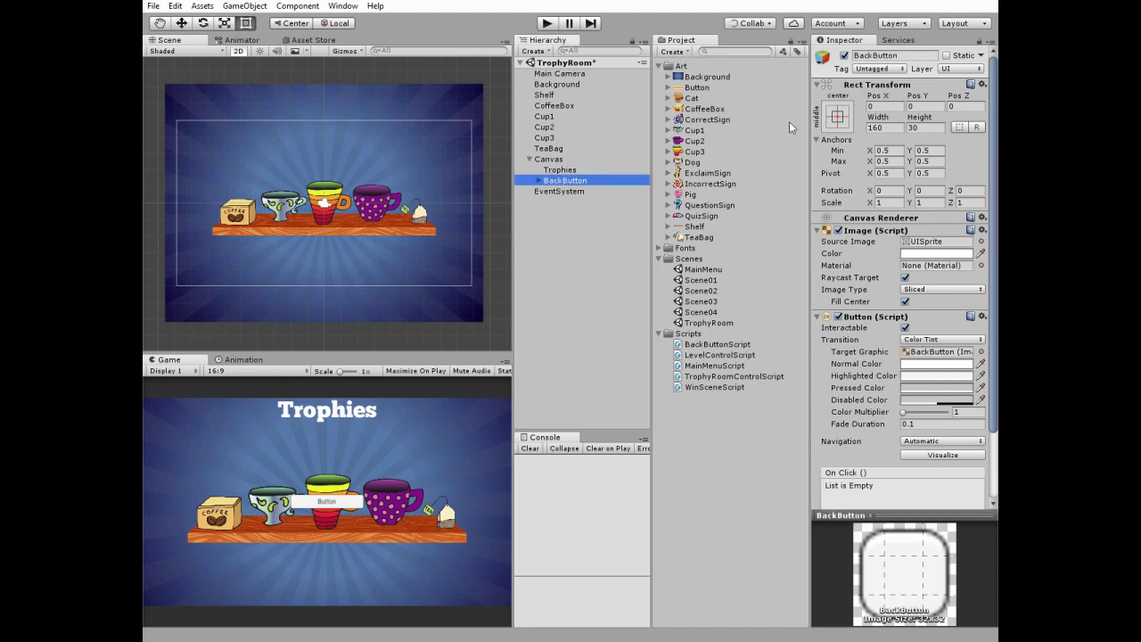
- Anchor BackButton top-left, give it the orange Button sprite, and size it 100 by 60
{"action": "left_click", "coordinate": [837, 116]}
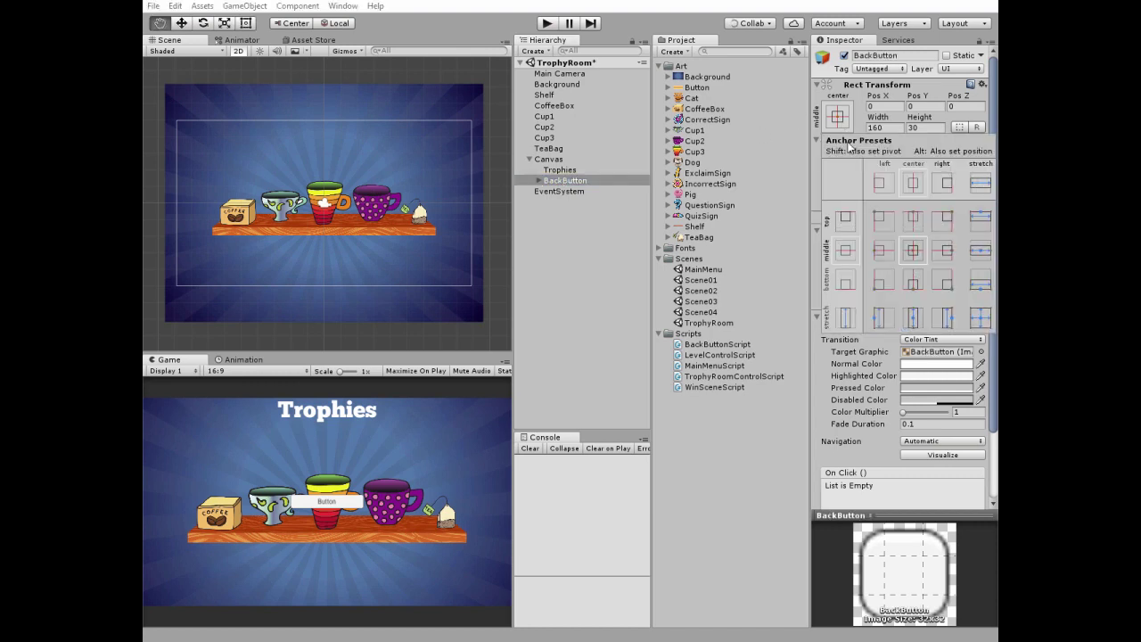
{"action": "left_click", "coordinate": [879, 217]}
{"action": "key", "text": "t"}
{"action": "left_click_drag", "start_coordinate": [695, 87], "coordinate": [921, 246]}
{"action": "double_click", "coordinate": [882, 127]}
{"action": "type", "text": "100"}
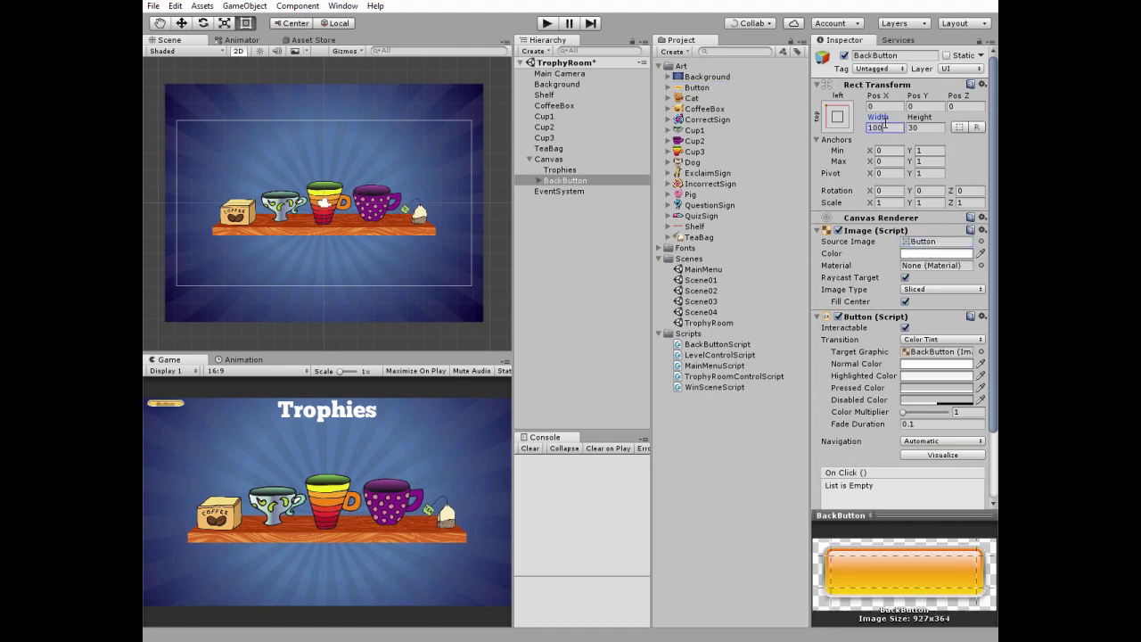
{"action": "double_click", "coordinate": [923, 126]}
{"action": "type", "text": "60"}
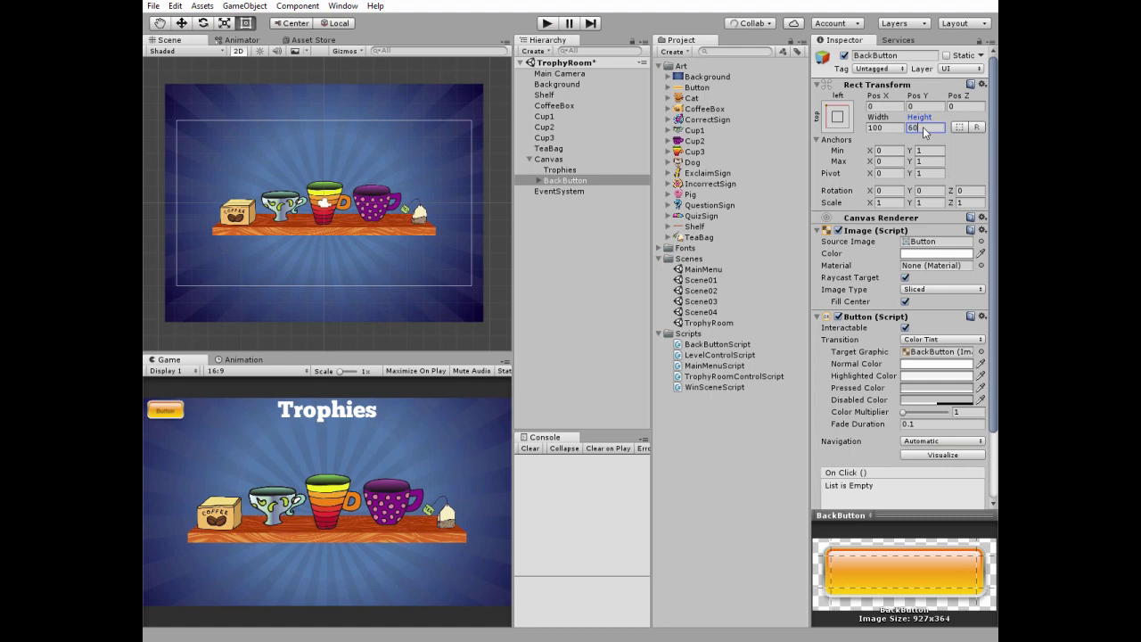
- Change the button label to Menu in Chunkfive size 18 with the pasted colour
{"action": "left_click", "coordinate": [539, 181]}
{"action": "left_click", "coordinate": [561, 190]}
{"action": "left_click", "coordinate": [860, 255]}
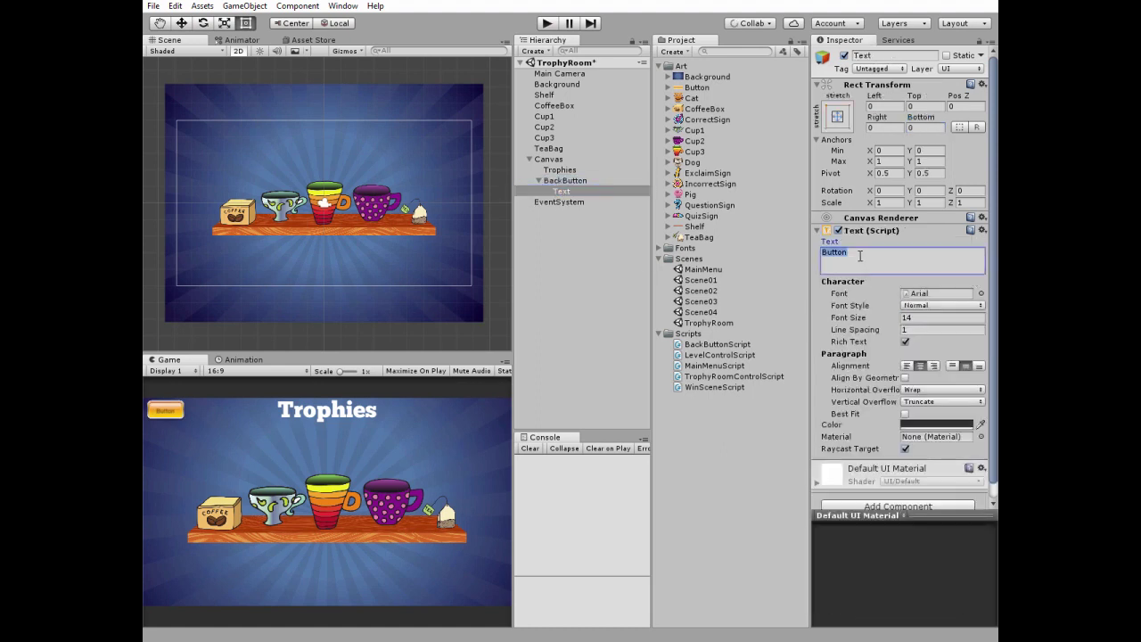
{"action": "type", "text": "M"}
{"action": "left_click", "coordinate": [981, 294]}
{"action": "left_click", "coordinate": [602, 147]}
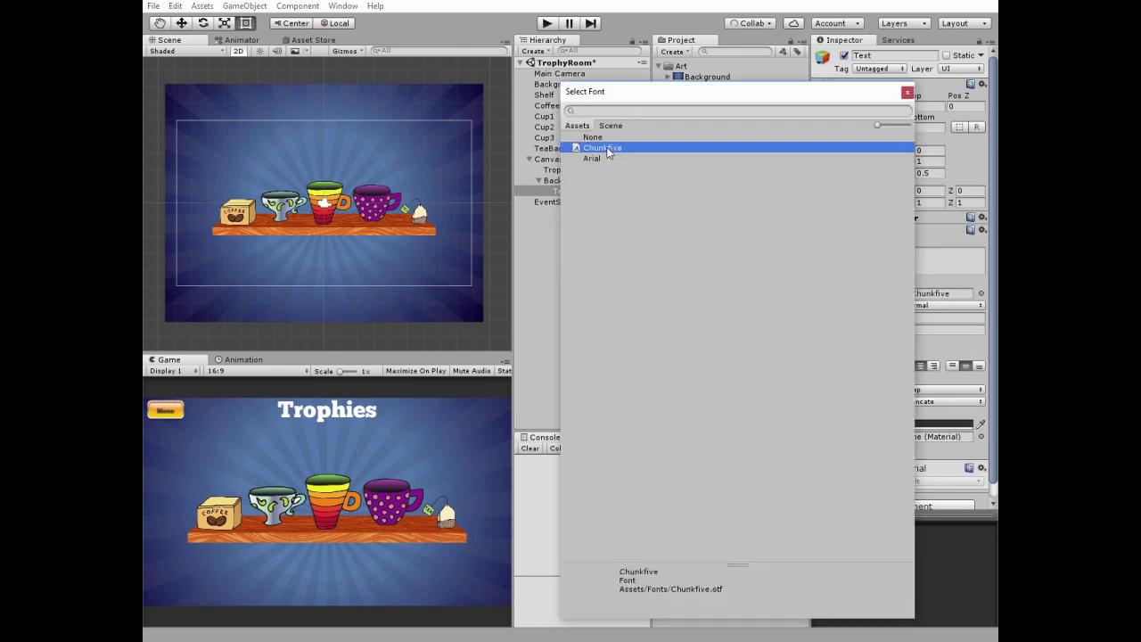
{"action": "left_click", "coordinate": [908, 92]}
{"action": "left_click", "coordinate": [927, 317]}
{"action": "type", "text": "18"}
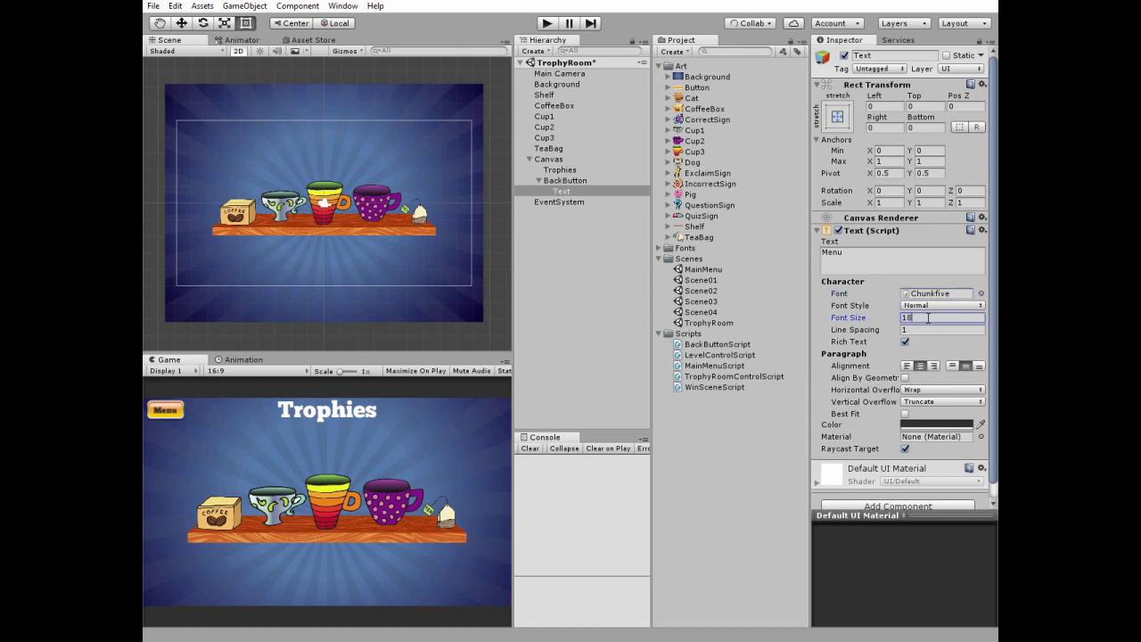
{"action": "right_click", "coordinate": [921, 425]}
{"action": "left_click", "coordinate": [922, 450]}
{"action": "left_click", "coordinate": [567, 181]}
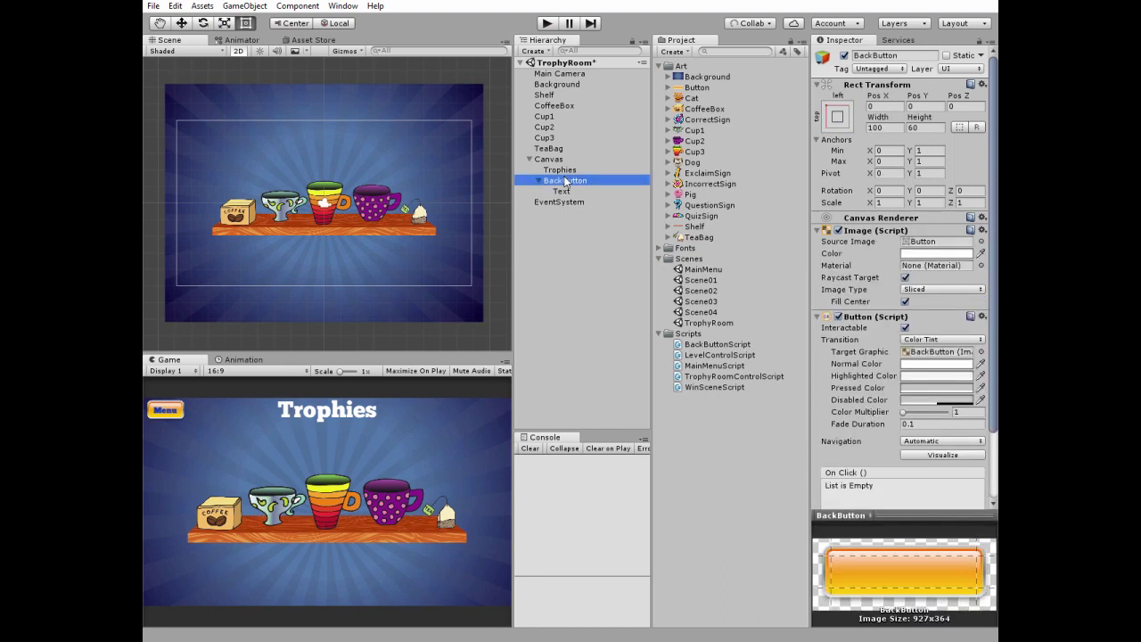
- Look over BackButtonScript in the code editor, then attach it to the BackButton
{"action": "double_click", "coordinate": [687, 345]}
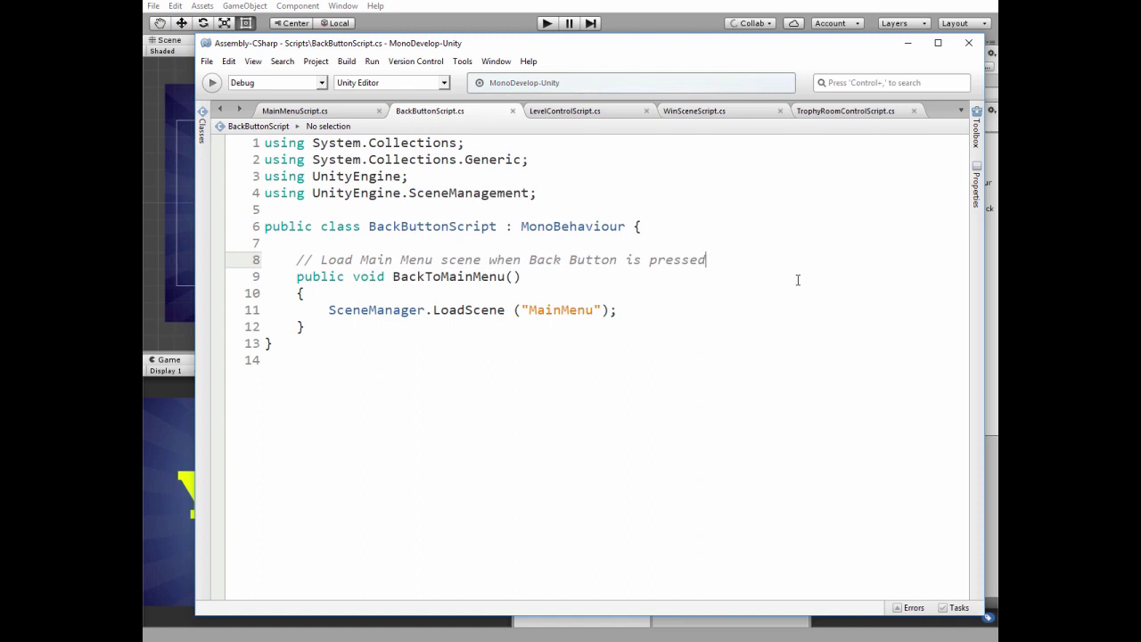
{"action": "left_click", "coordinate": [907, 42]}
{"action": "left_click", "coordinate": [570, 183]}
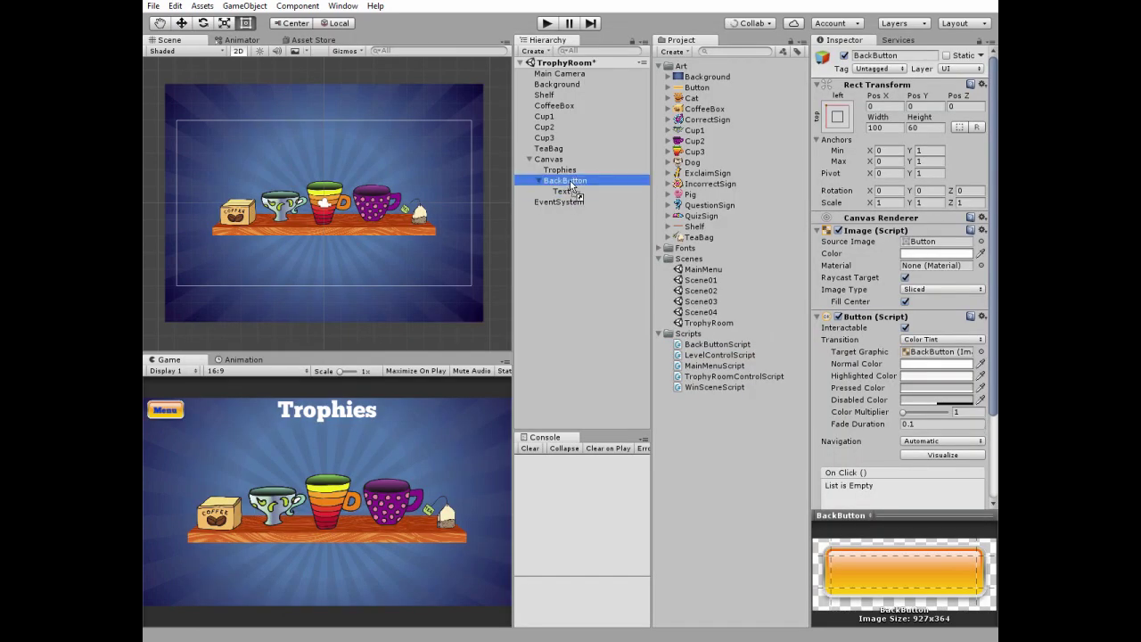
{"action": "left_click_drag", "start_coordinate": [572, 184], "coordinate": [572, 183]}
- Add a BackButton On Click entry that calls BackButtonScript.BackToMainMenu() on itself
{"action": "scroll", "coordinate": [882, 321], "scroll_direction": "down", "scroll_amount": 3}
{"action": "left_click", "coordinate": [958, 436]}
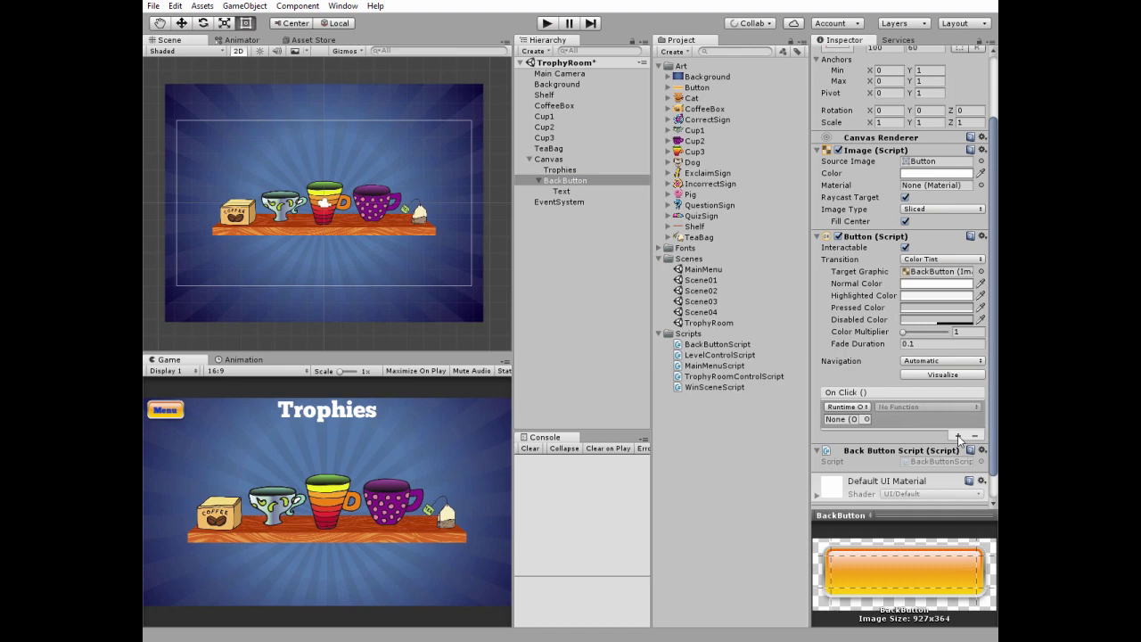
{"action": "left_click", "coordinate": [866, 419]}
{"action": "left_click", "coordinate": [602, 149]}
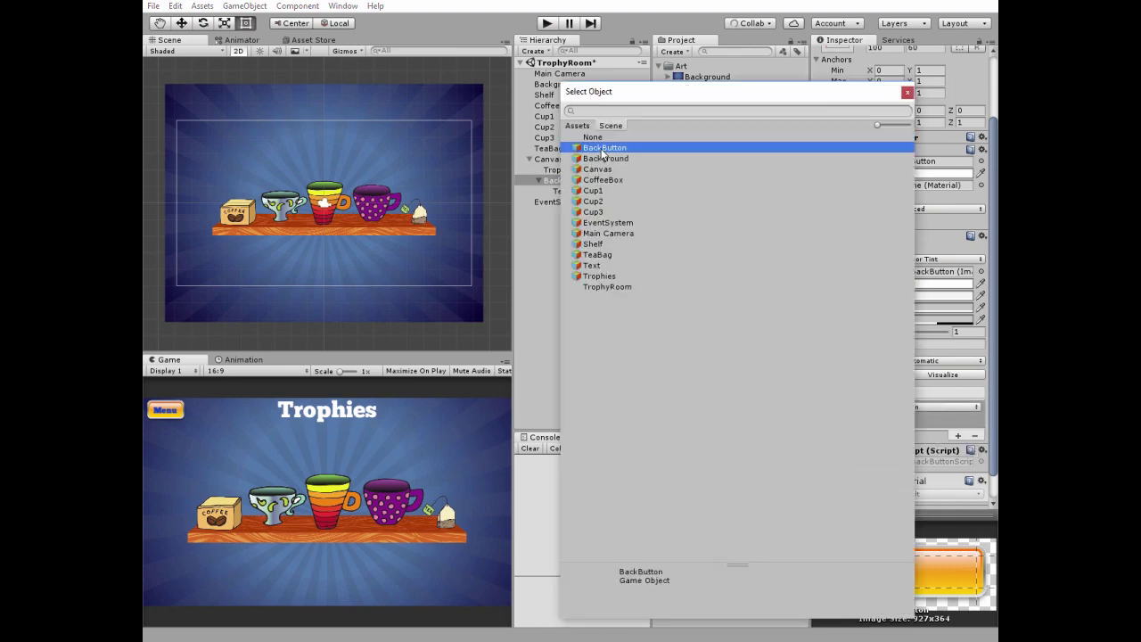
{"action": "left_click", "coordinate": [907, 92]}
{"action": "left_click", "coordinate": [888, 407]}
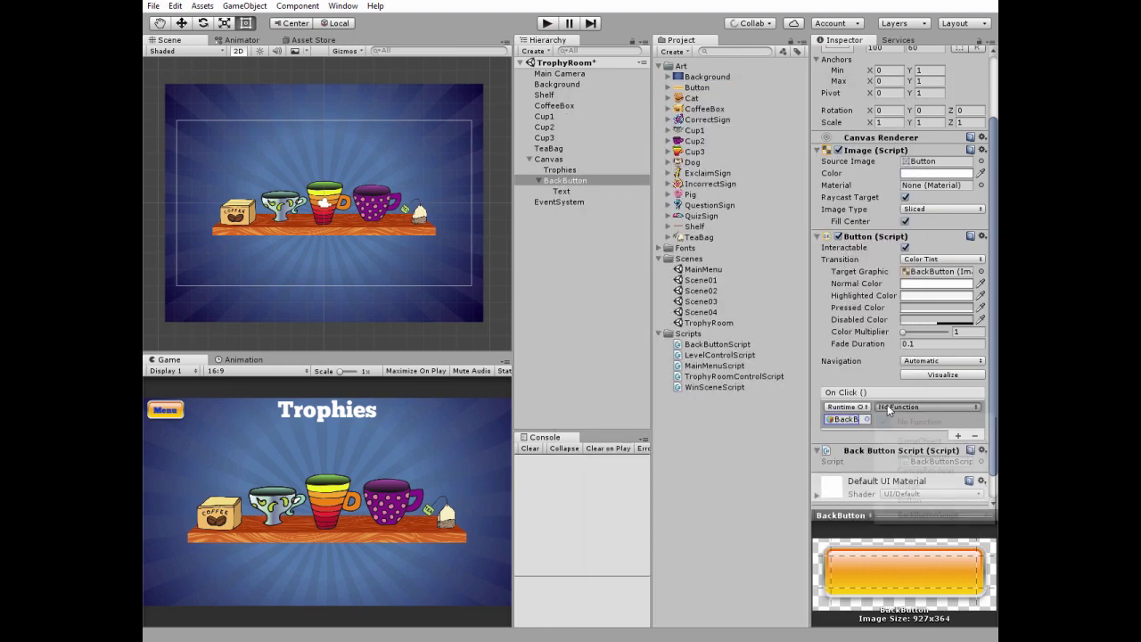
{"action": "mouse_move", "coordinate": [902, 517]}
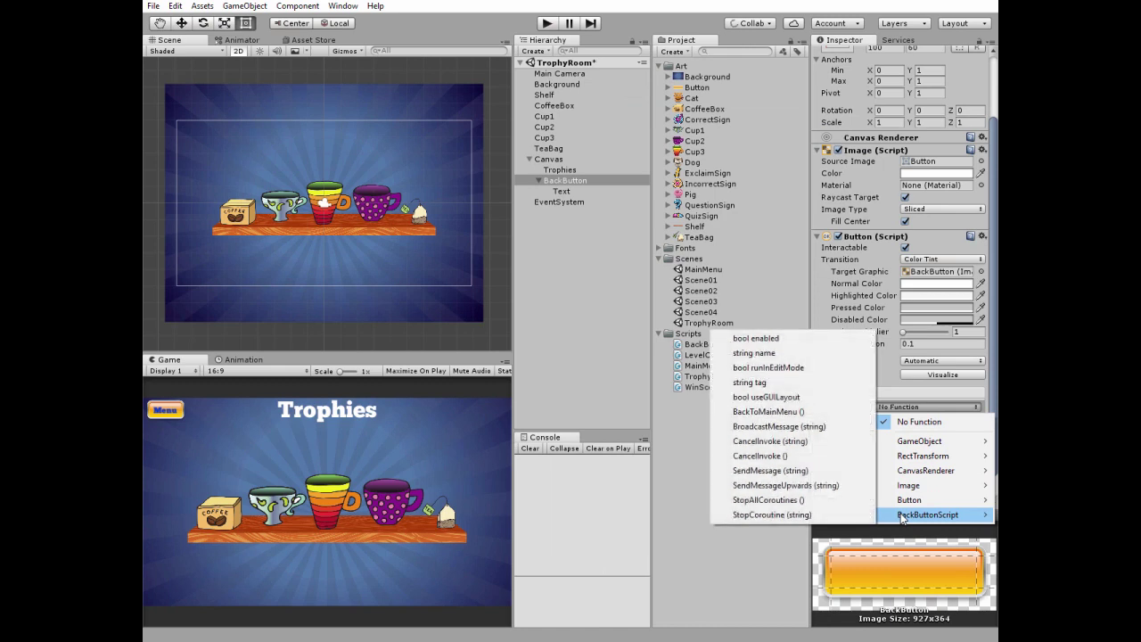
{"action": "left_click", "coordinate": [770, 413]}
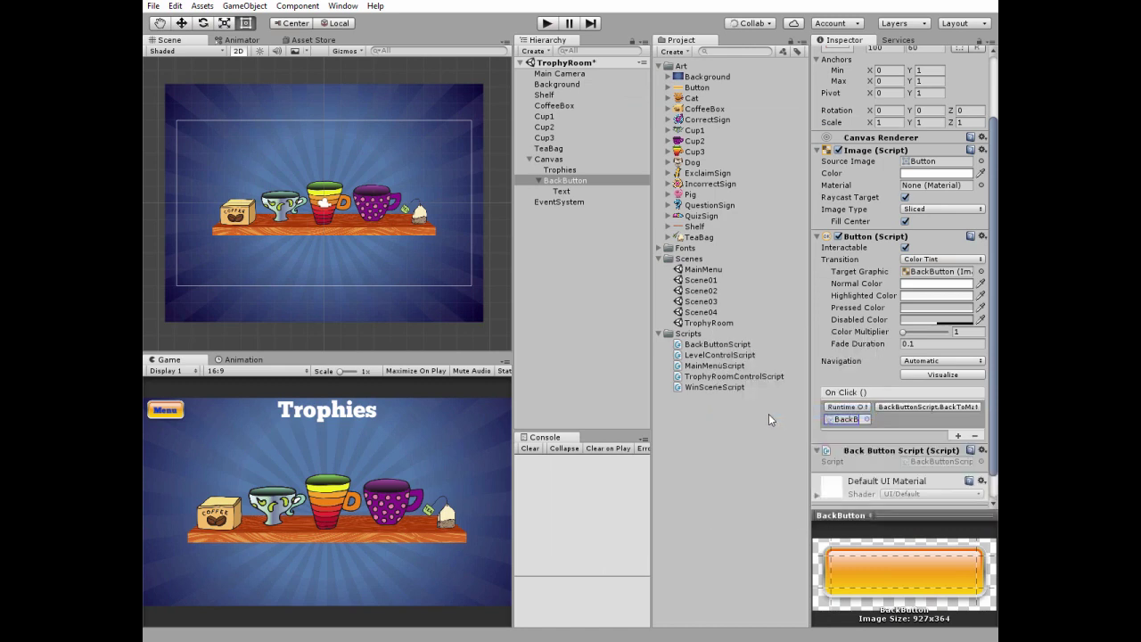
{"action": "left_click", "coordinate": [533, 51]}
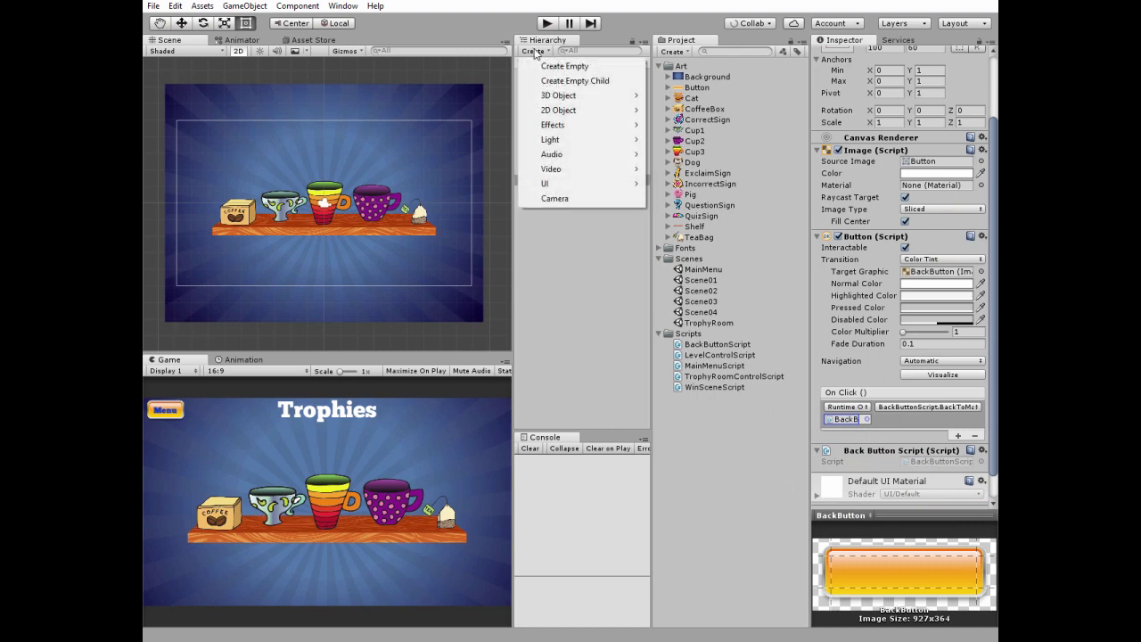
- Create an empty object named TrophyRoomControl and attach TrophyRoomControlScript to it
{"action": "left_click", "coordinate": [562, 62]}
{"action": "left_click", "coordinate": [560, 212]}
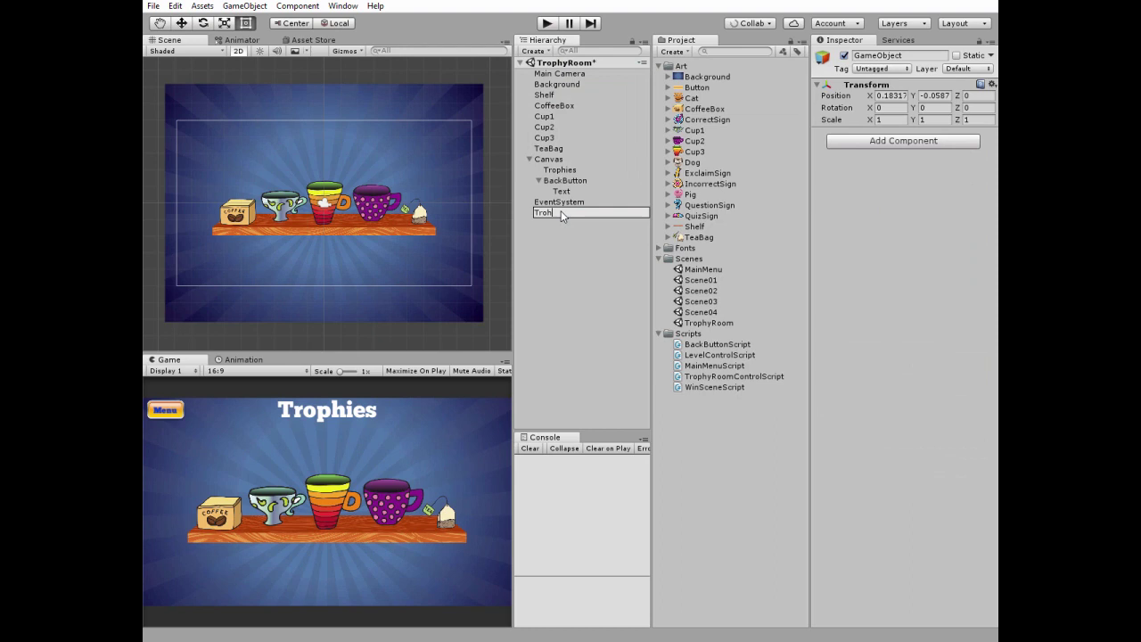
{"action": "type", "text": "TrophyRoomControl"}
{"action": "key", "text": "Return"}
{"action": "left_click_drag", "start_coordinate": [688, 377], "coordinate": [569, 214]}
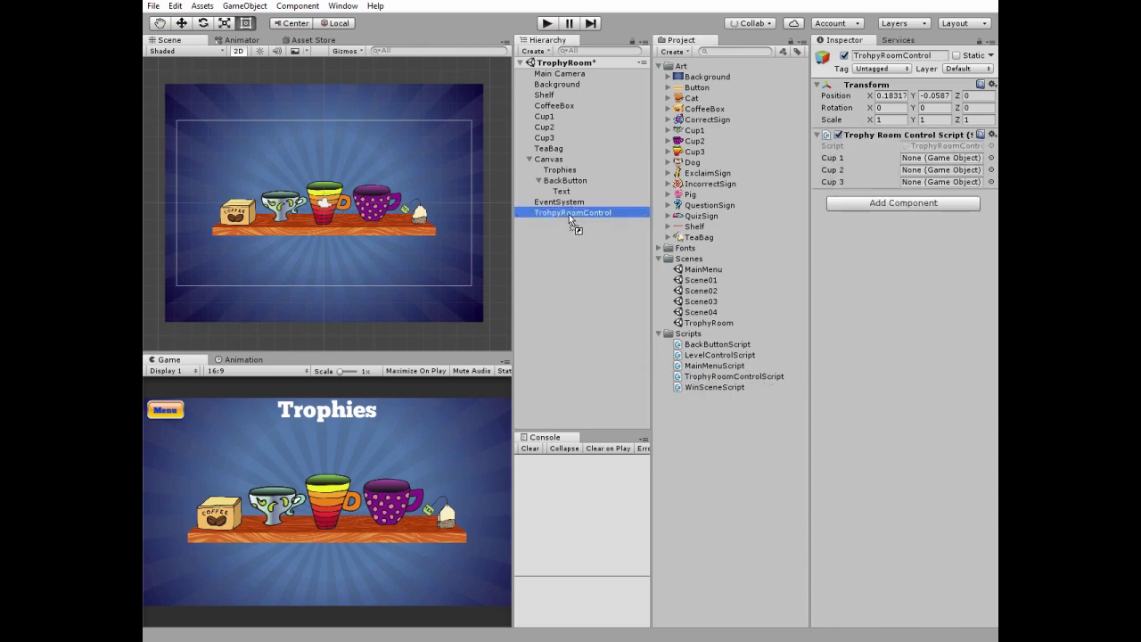
- Link Cup1, Cup2 and Cup3 to TrophyRoomControlScript's three cup slots and save the TrophyRoom scene
{"action": "double_click", "coordinate": [697, 377]}
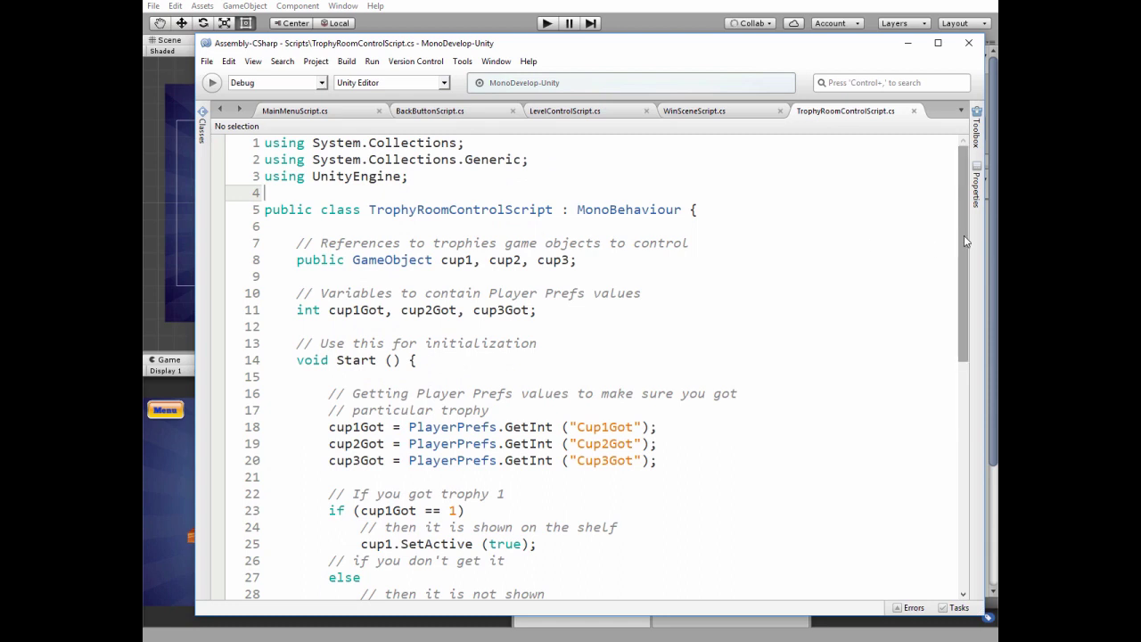
{"action": "left_click_drag", "start_coordinate": [964, 235], "coordinate": [976, 379]}
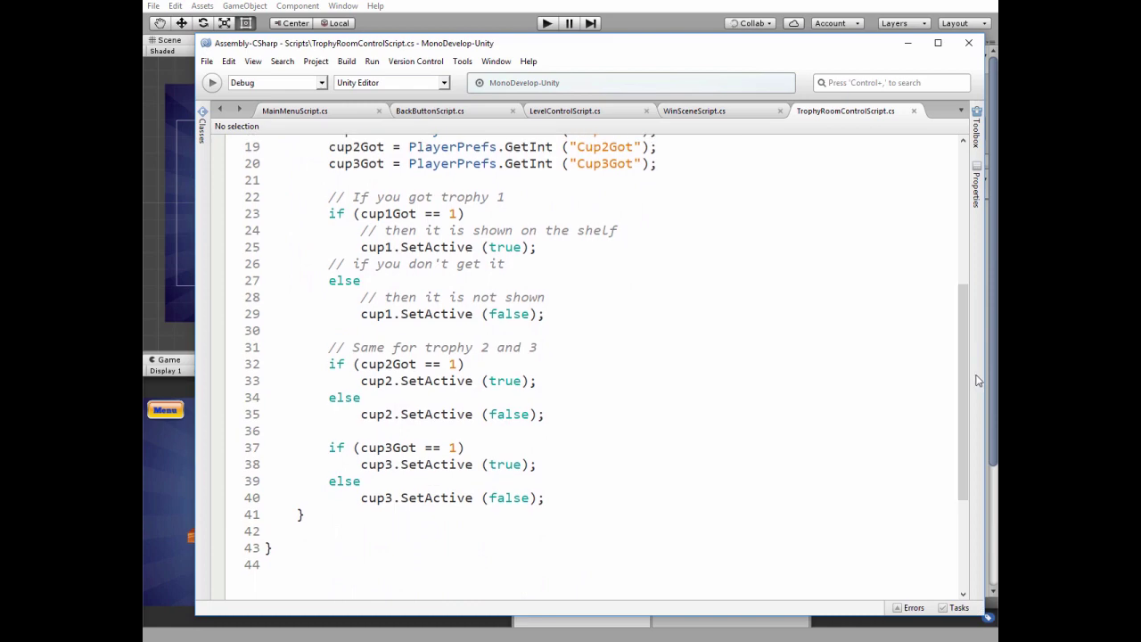
{"action": "left_click", "coordinate": [907, 43]}
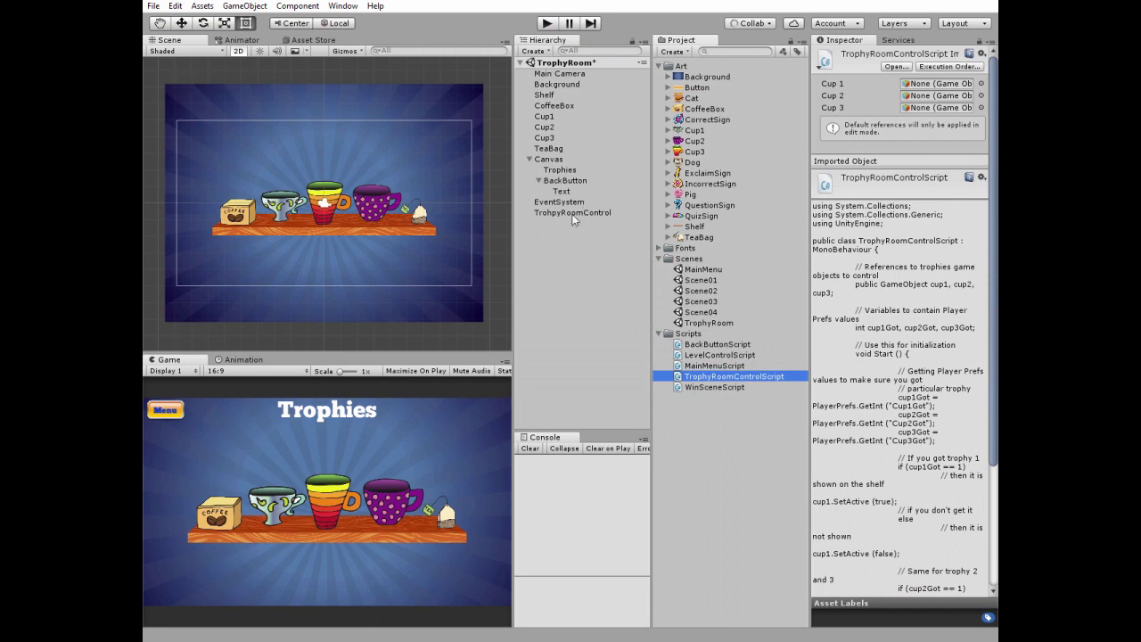
{"action": "left_click", "coordinate": [573, 219]}
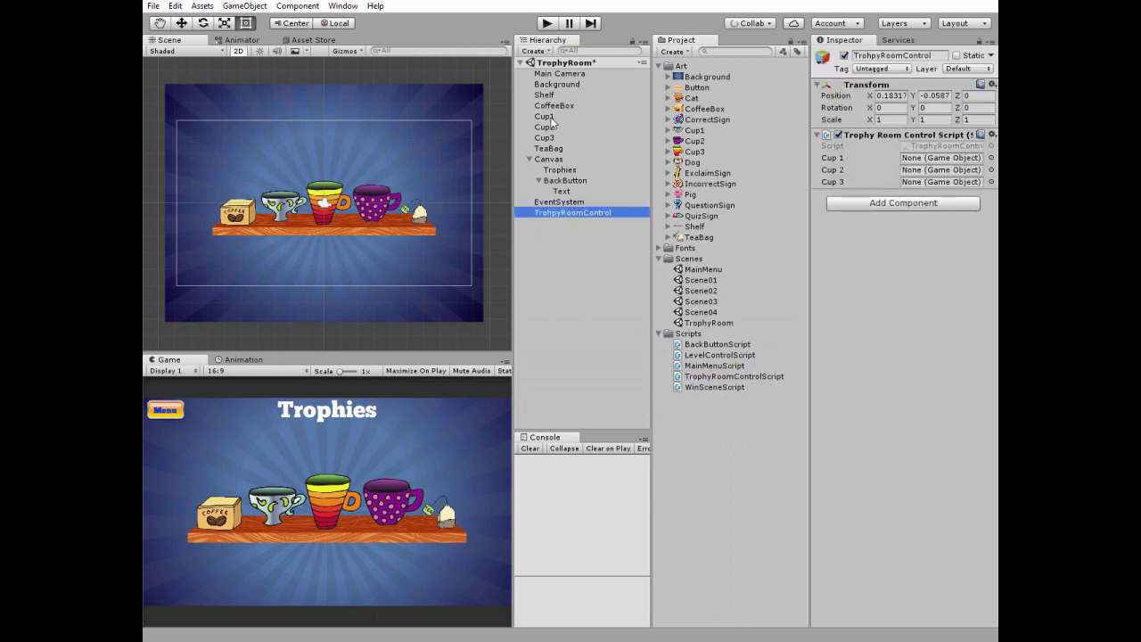
{"action": "left_click_drag", "start_coordinate": [546, 117], "coordinate": [915, 166]}
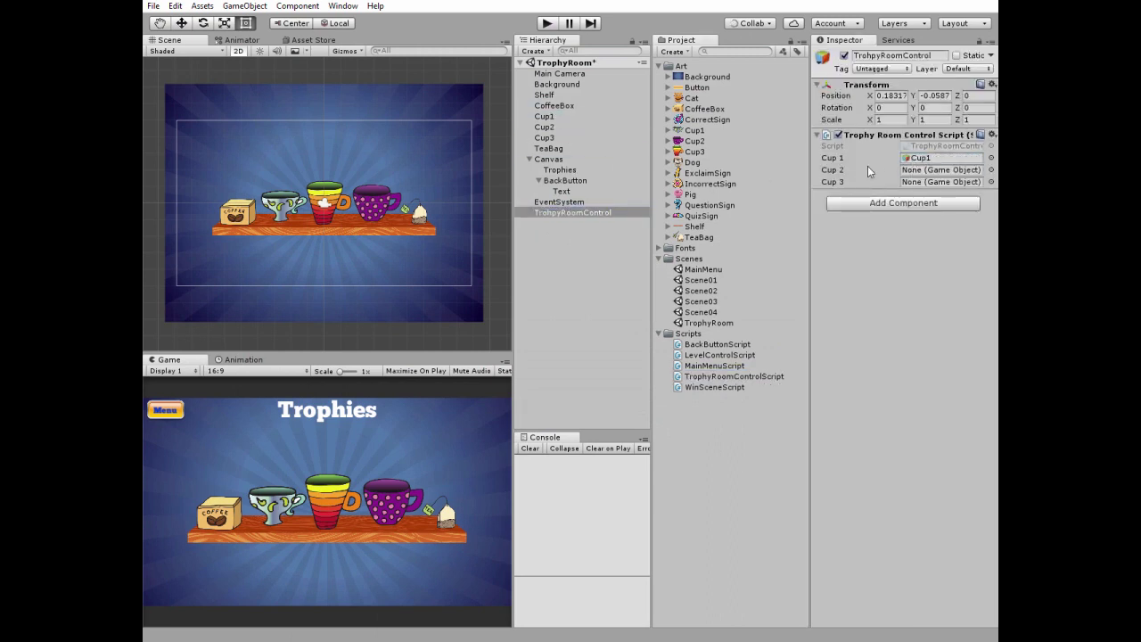
{"action": "left_click_drag", "start_coordinate": [542, 129], "coordinate": [933, 171]}
{"action": "left_click_drag", "start_coordinate": [544, 138], "coordinate": [911, 190]}
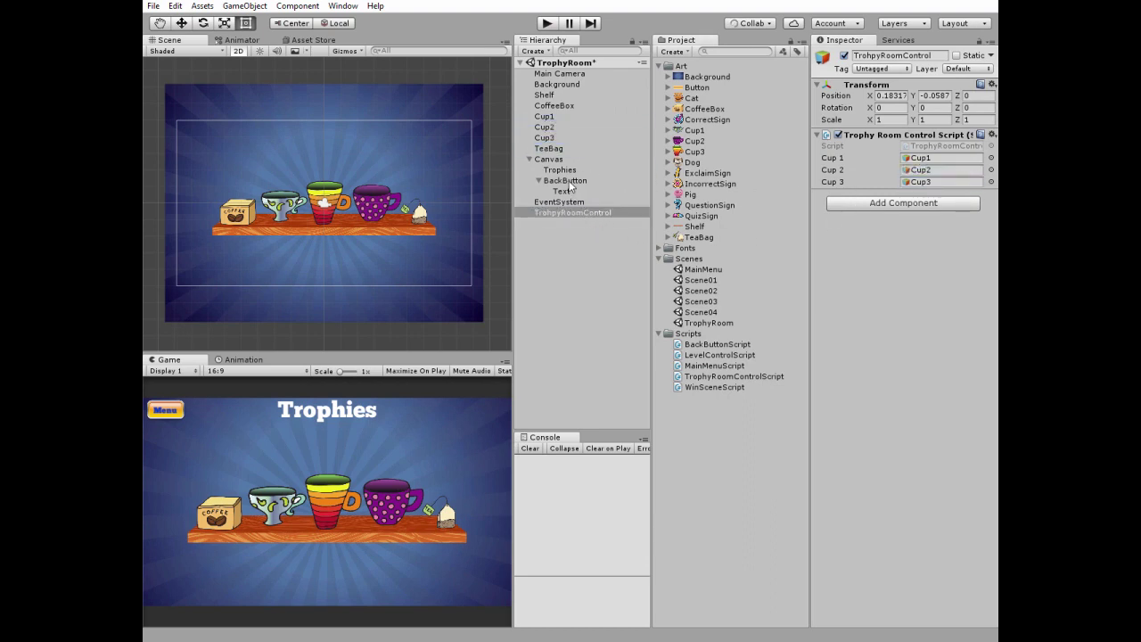
{"action": "key", "text": "ctrl+s"}
- Open Scene01 and add the Background sprite, reset to the scene centre
{"action": "double_click", "coordinate": [681, 282]}
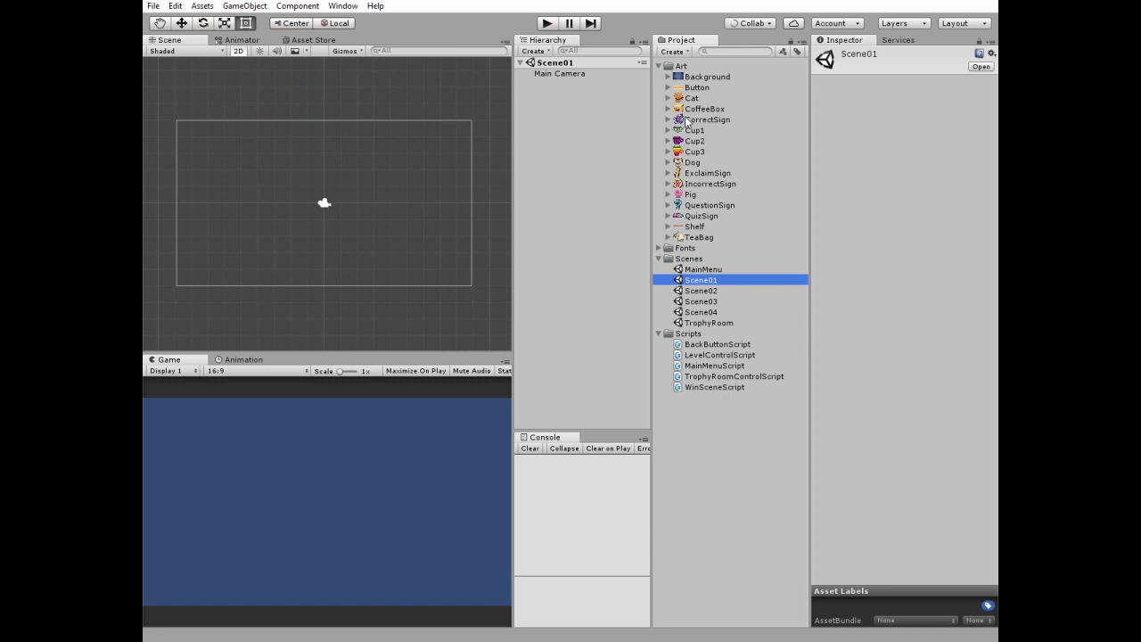
{"action": "left_click_drag", "start_coordinate": [682, 82], "coordinate": [370, 204]}
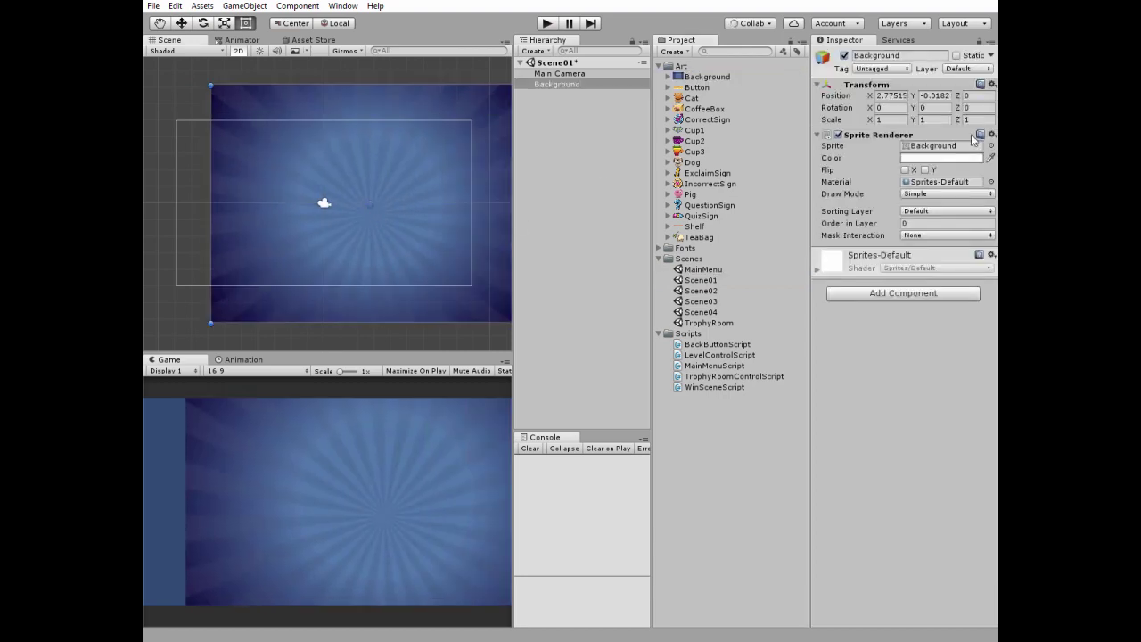
{"action": "left_click", "coordinate": [991, 84]}
{"action": "left_click", "coordinate": [881, 98]}
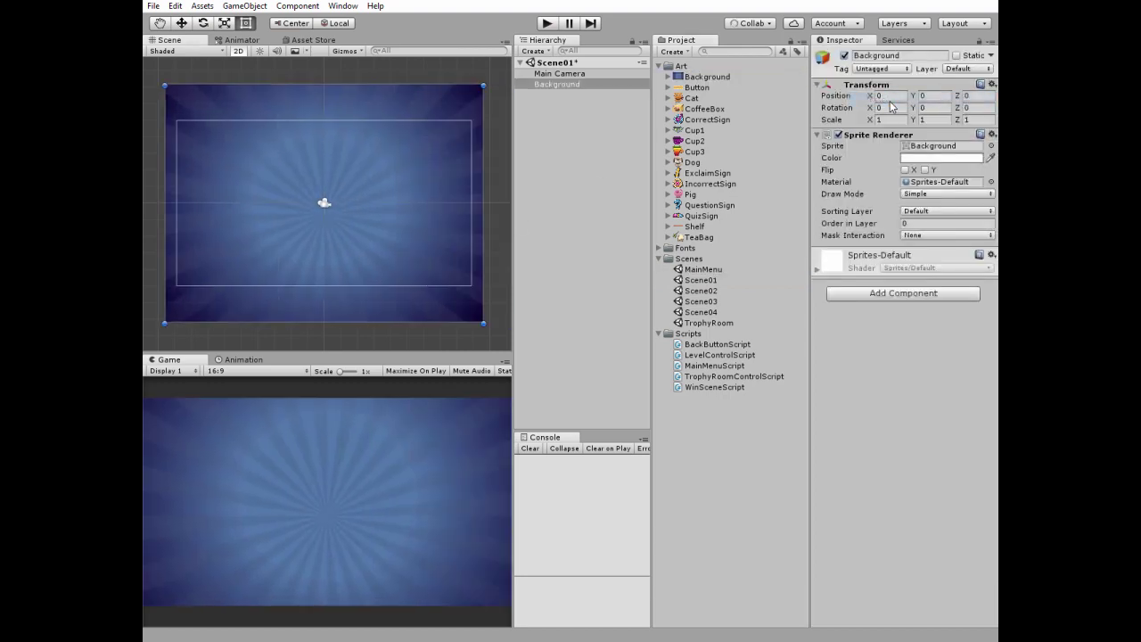
- Add a centred Cat sprite at Order in Layer 5 tagged ToDisable, then place the Cup1 sprite
{"action": "left_click_drag", "start_coordinate": [681, 101], "coordinate": [334, 210]}
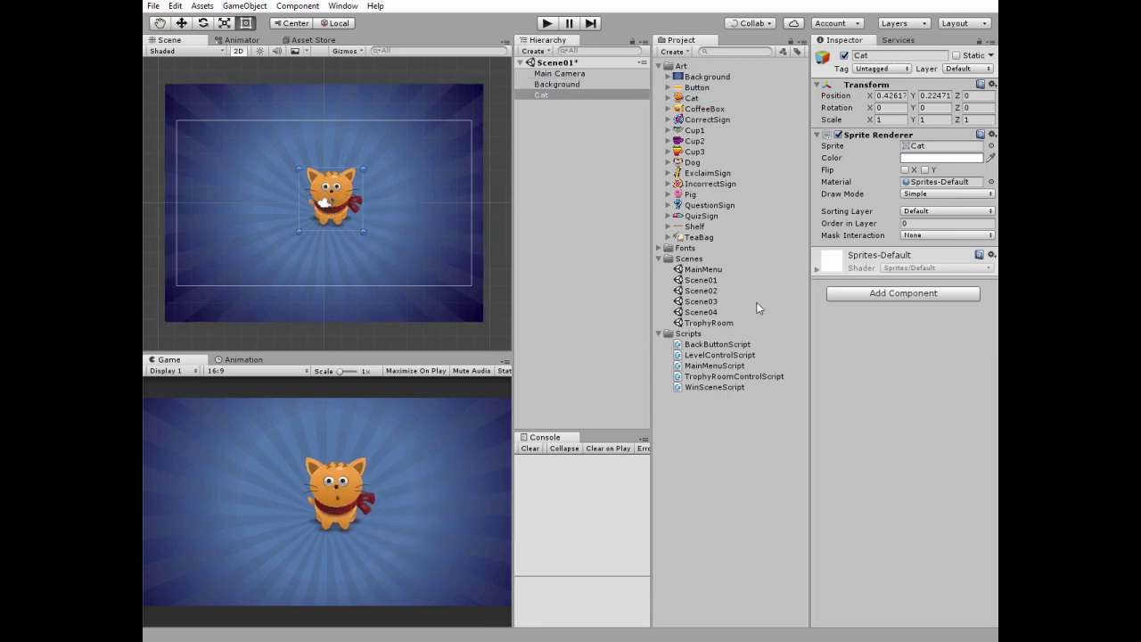
{"action": "left_click", "coordinate": [925, 225]}
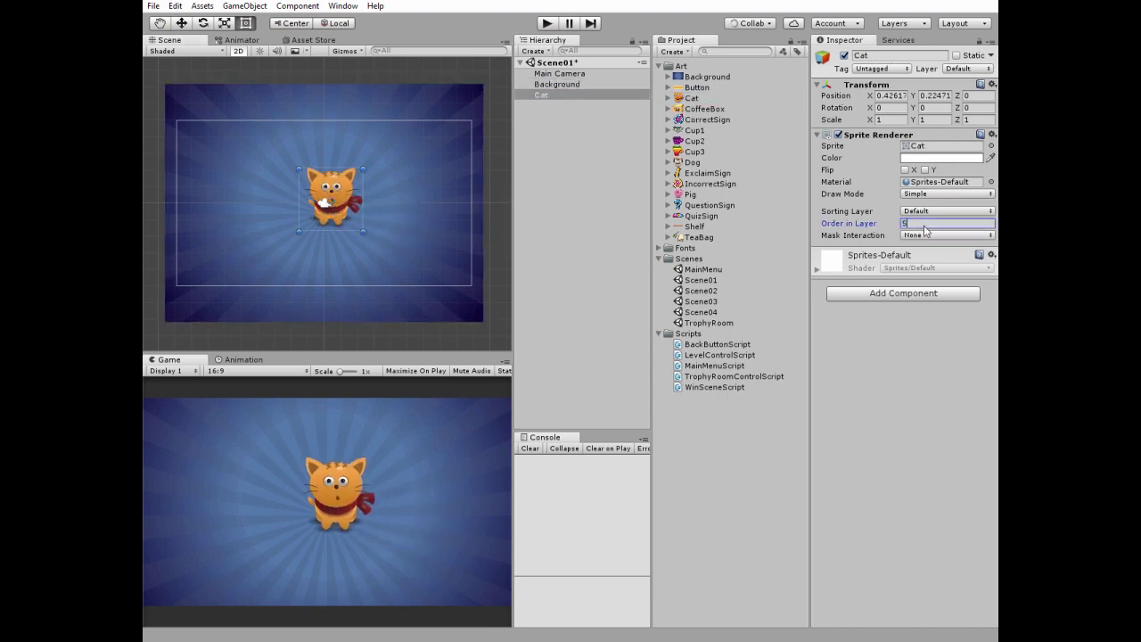
{"action": "left_click", "coordinate": [992, 84]}
{"action": "left_click", "coordinate": [918, 103]}
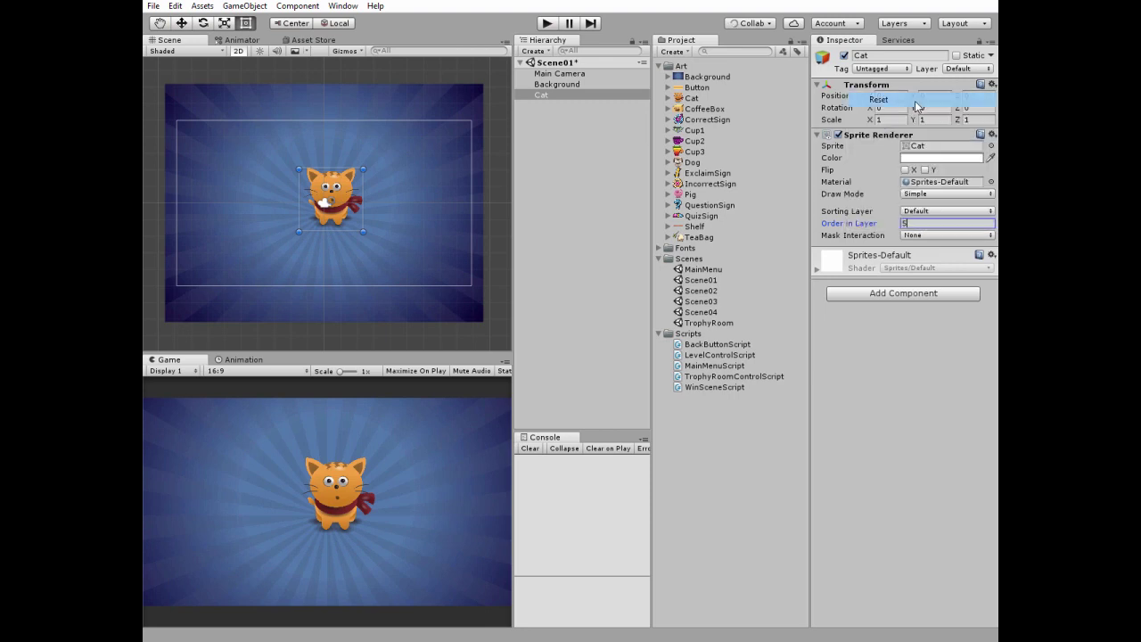
{"action": "left_click", "coordinate": [878, 70]}
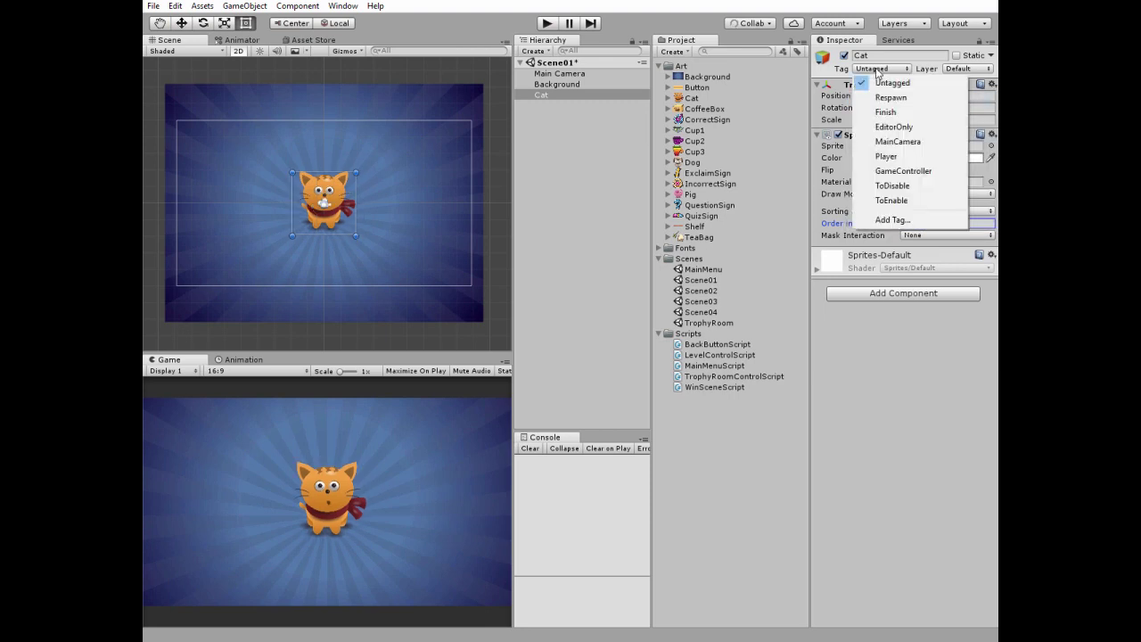
{"action": "left_click", "coordinate": [896, 221]}
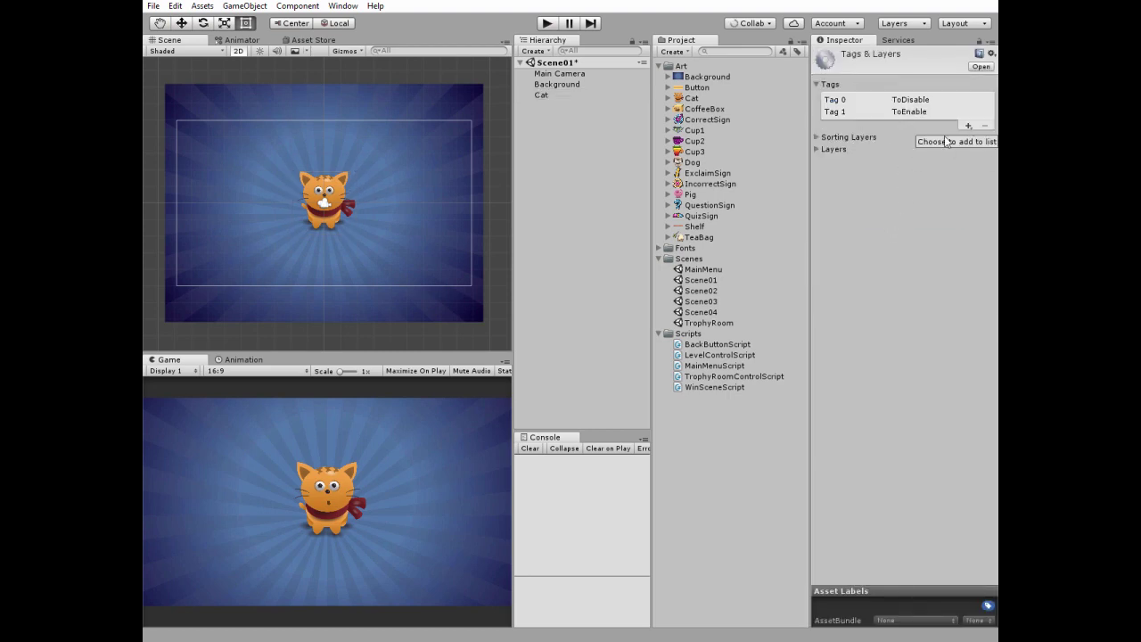
{"action": "left_click", "coordinate": [544, 94]}
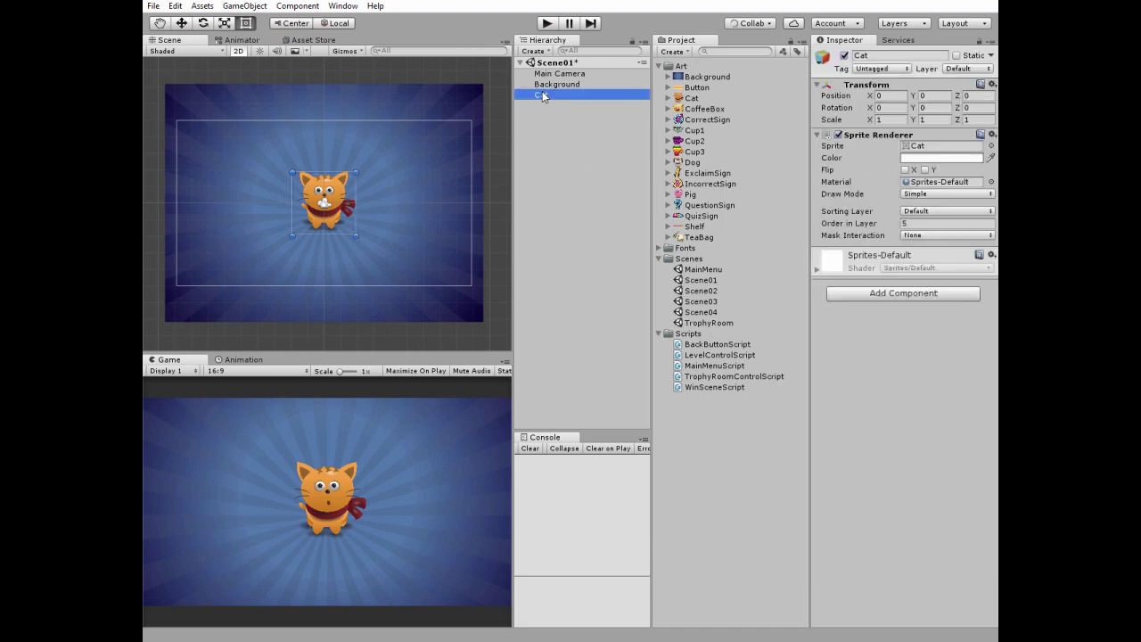
{"action": "left_click", "coordinate": [869, 69]}
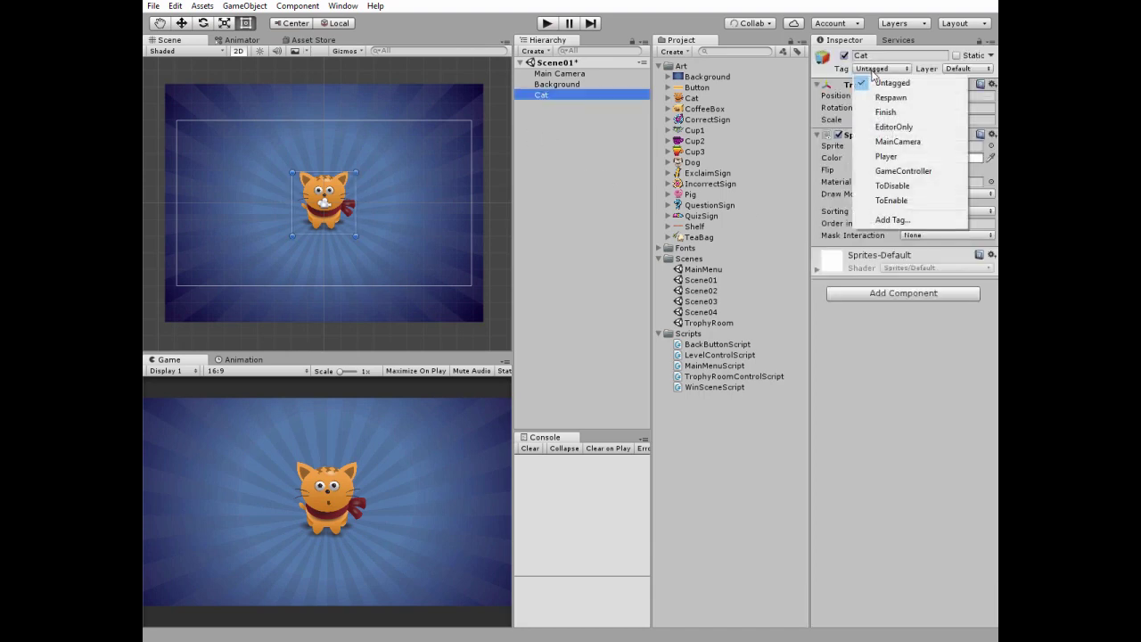
{"action": "left_click", "coordinate": [891, 185]}
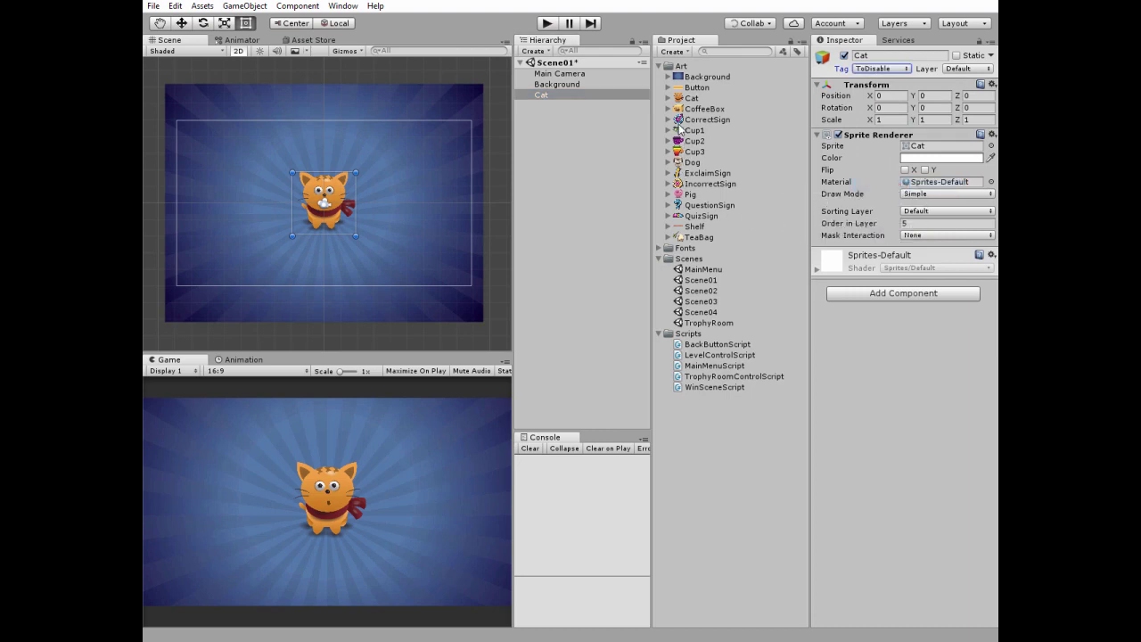
{"action": "left_click_drag", "start_coordinate": [688, 132], "coordinate": [363, 202]}
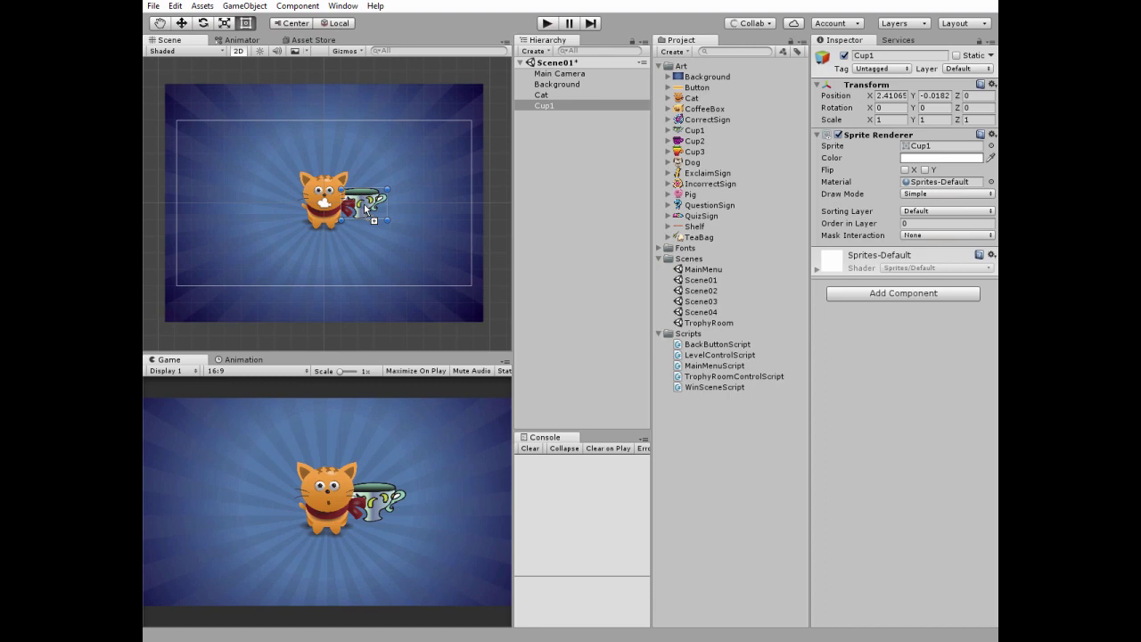
- Place the cup at X 0.5, Y 0, scale 2.6×2.6, order 6, tagged ToEnable
{"action": "left_click", "coordinate": [891, 95]}
{"action": "type", "text": "0.5"}
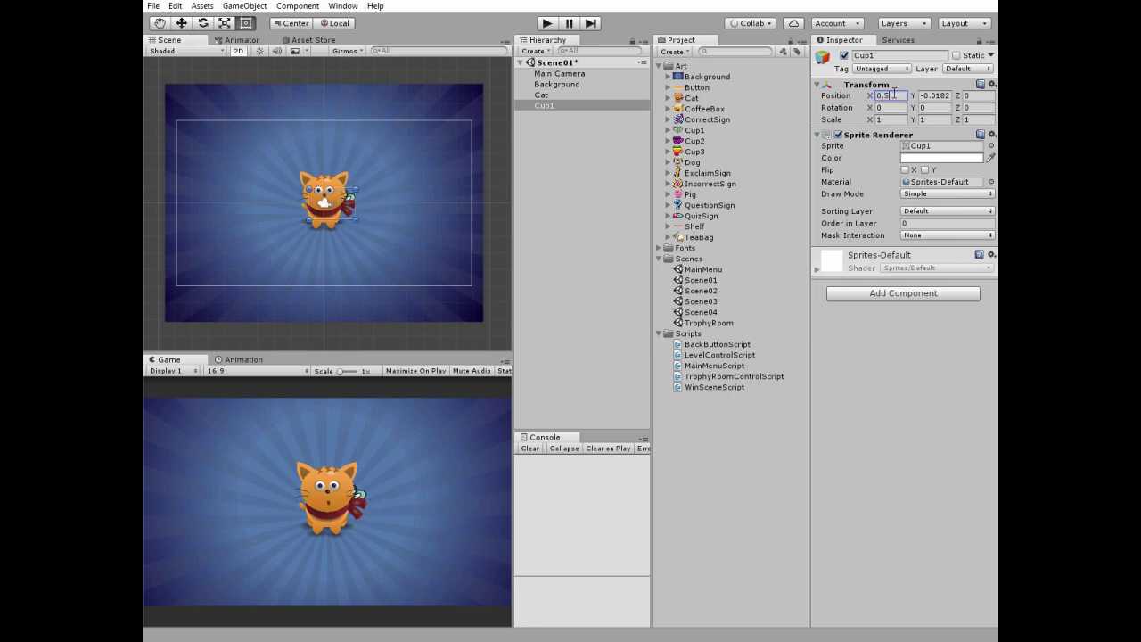
{"action": "left_click", "coordinate": [936, 96]}
{"action": "type", "text": "0"}
{"action": "left_click", "coordinate": [896, 121]}
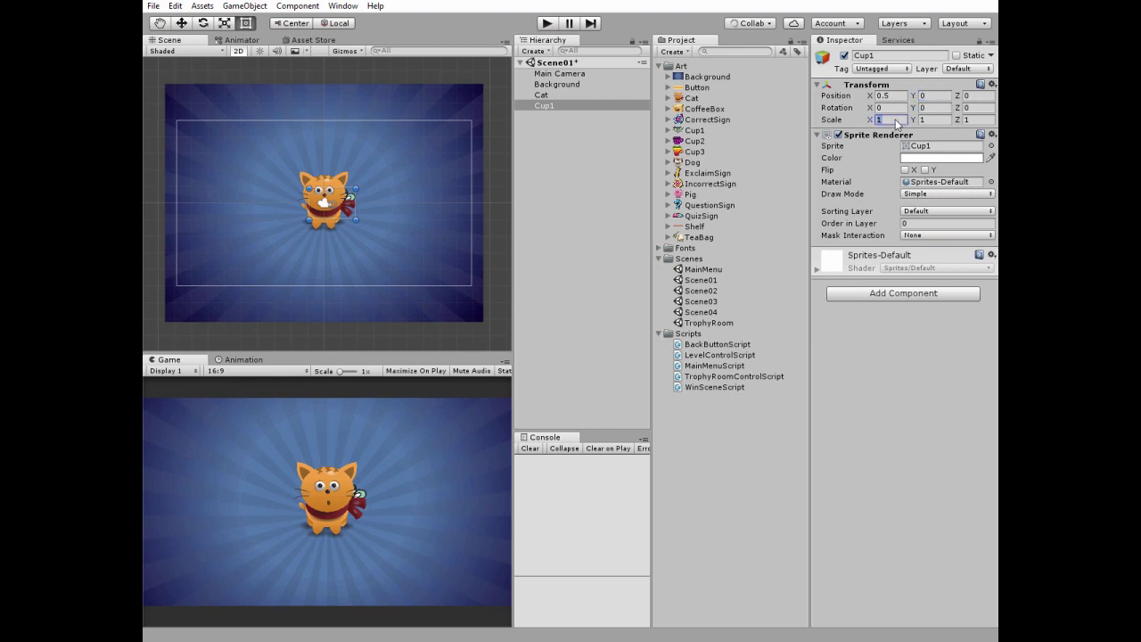
{"action": "type", "text": "2.6"}
{"action": "left_click", "coordinate": [934, 118]}
{"action": "type", "text": "2.6"}
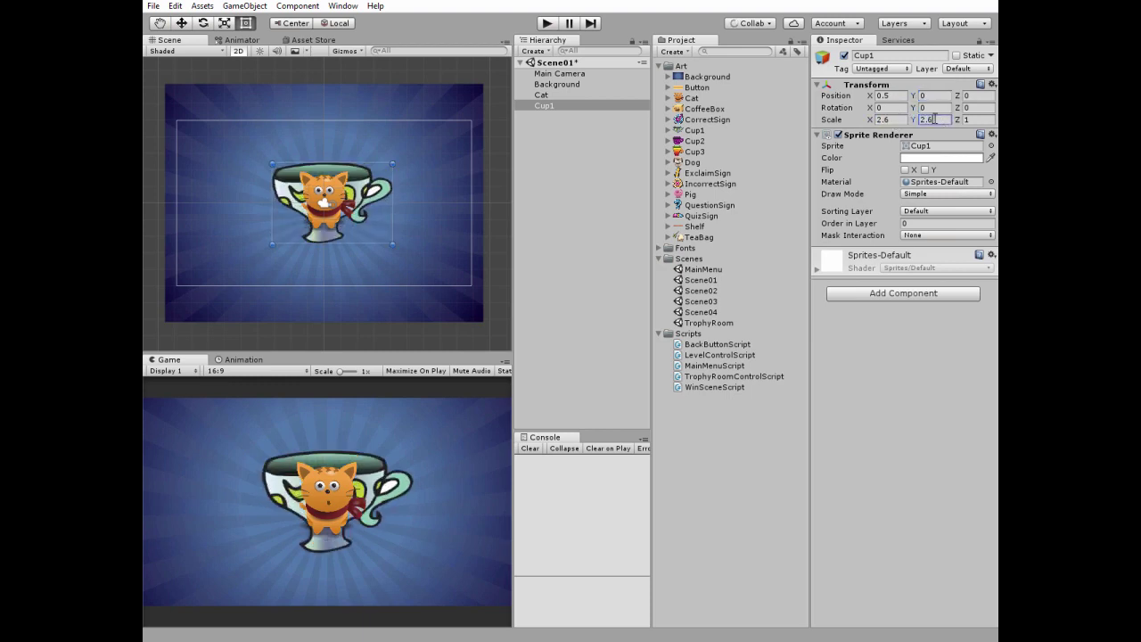
{"action": "left_click", "coordinate": [908, 224]}
{"action": "type", "text": "6"}
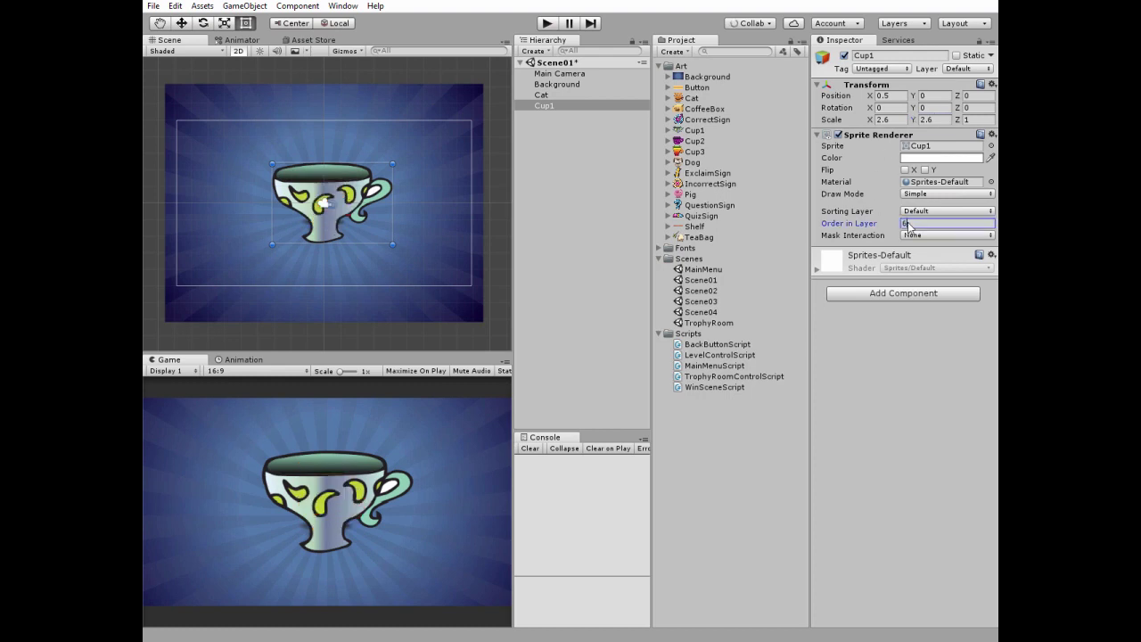
{"action": "left_click", "coordinate": [879, 71]}
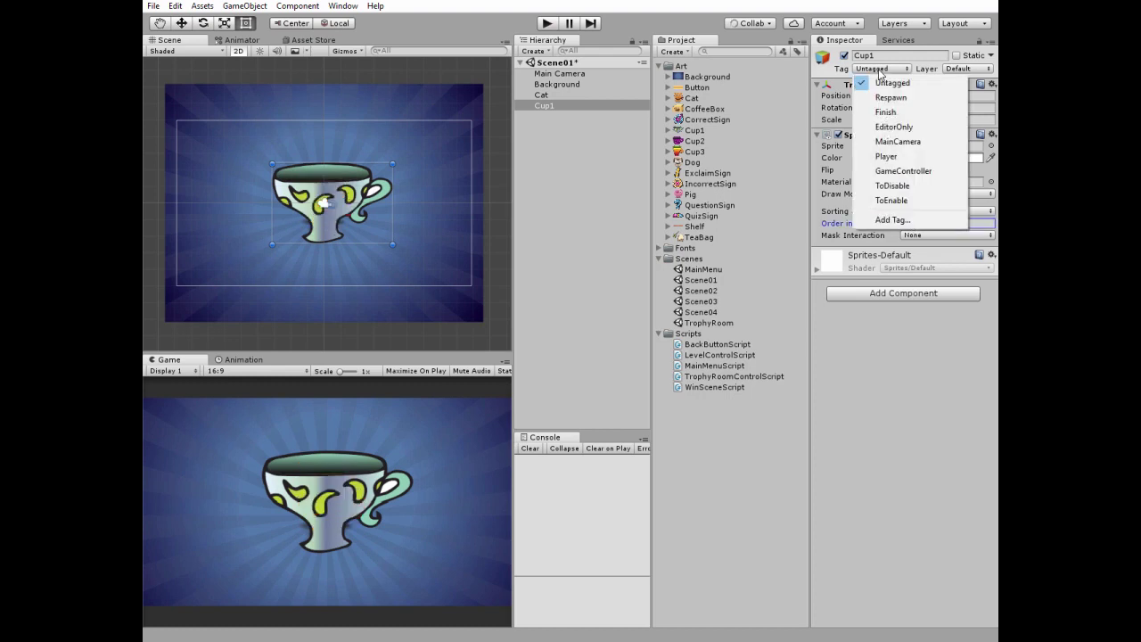
{"action": "left_click", "coordinate": [892, 201]}
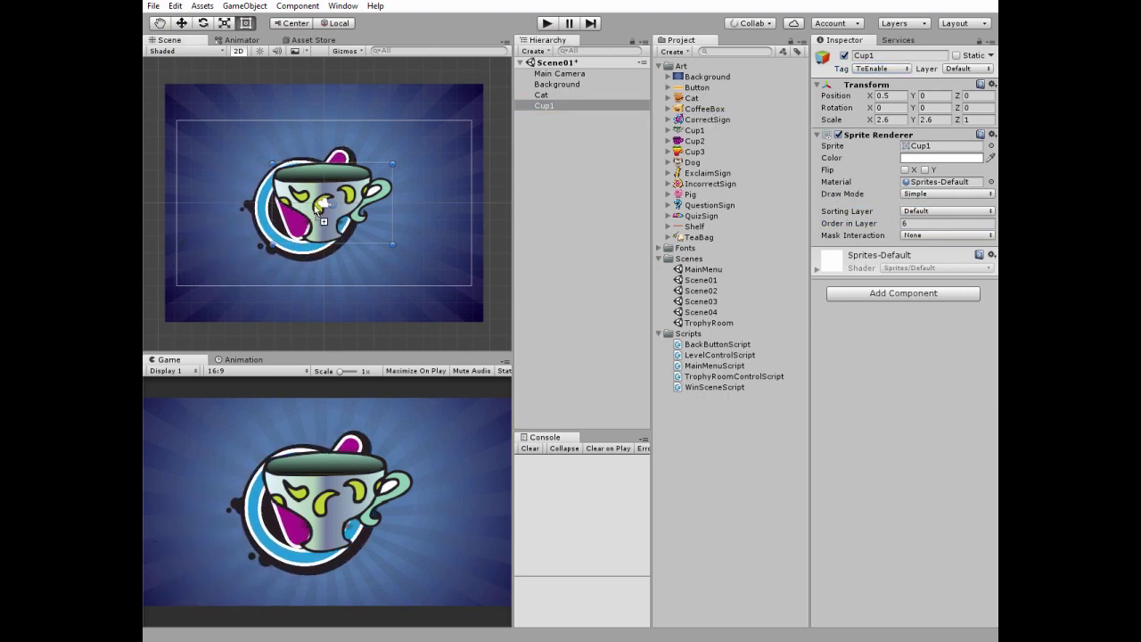
- Add the CorrectSign sprite centred at the origin, Order in Layer 10, tagged ToEnable
{"action": "left_click_drag", "start_coordinate": [324, 205], "coordinate": [324, 206]}
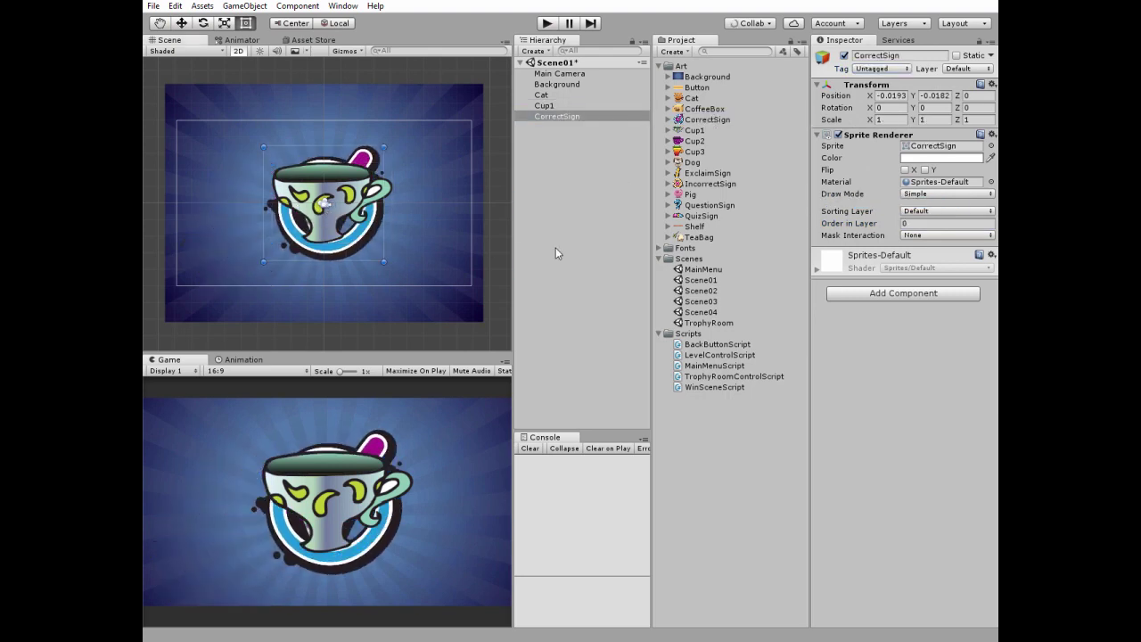
{"action": "left_click", "coordinate": [912, 223]}
{"action": "type", "text": "10"}
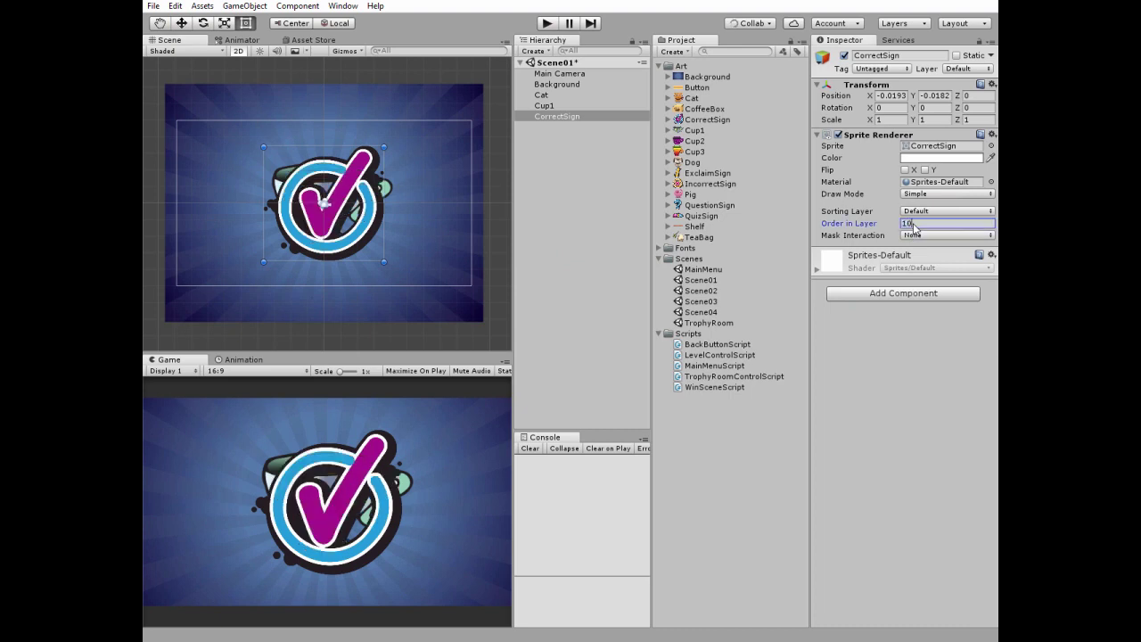
{"action": "left_click", "coordinate": [992, 83]}
{"action": "left_click", "coordinate": [945, 97]}
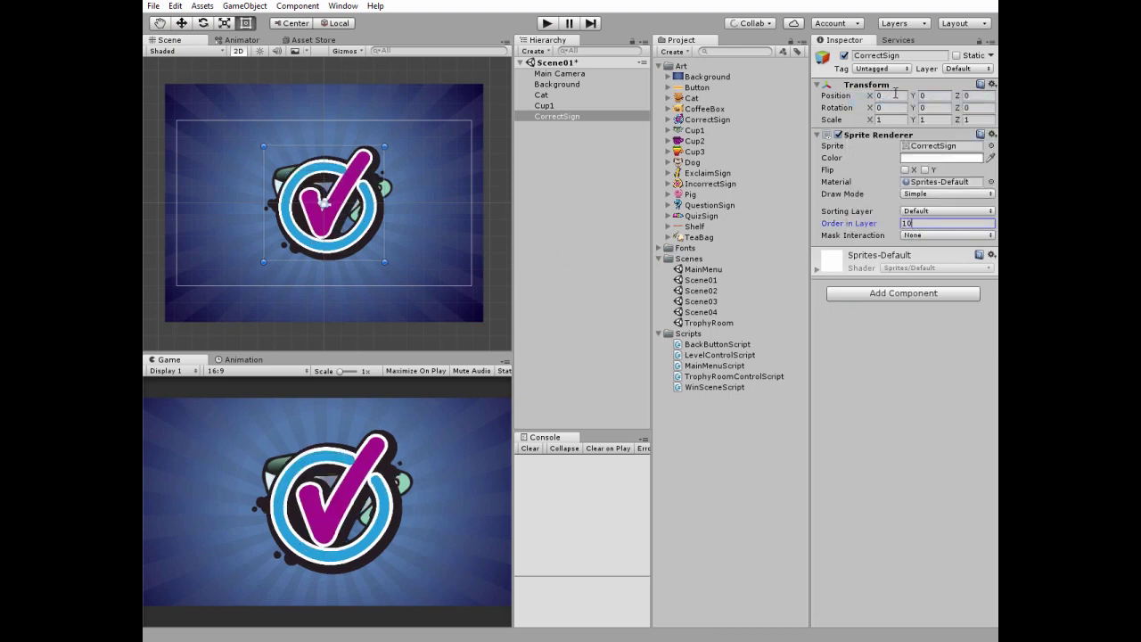
{"action": "left_click", "coordinate": [879, 69]}
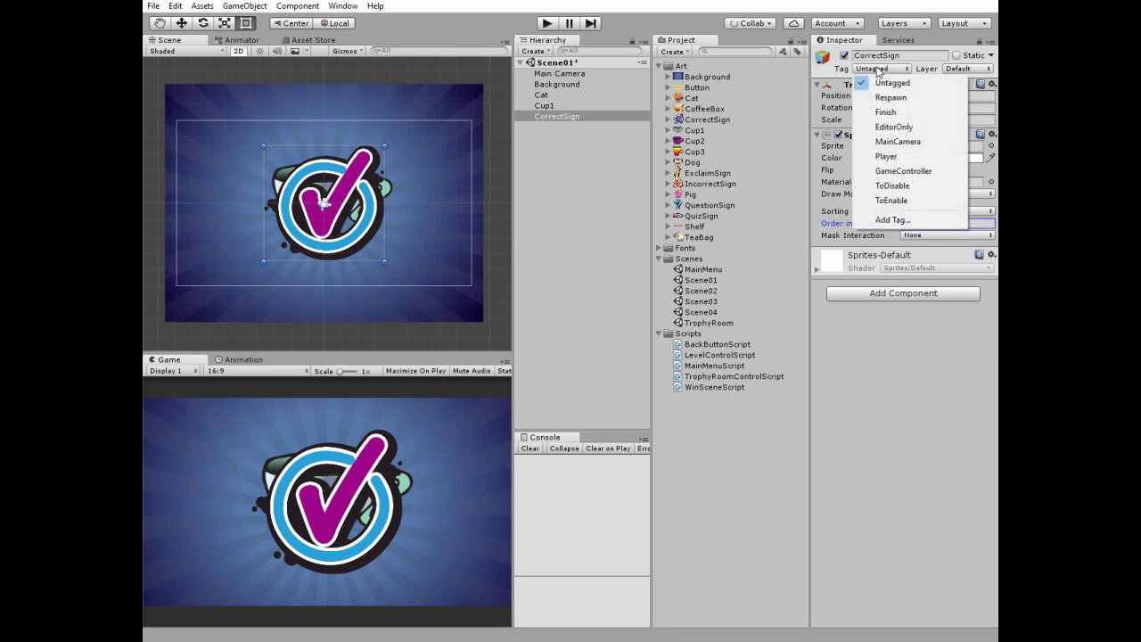
{"action": "left_click", "coordinate": [891, 200]}
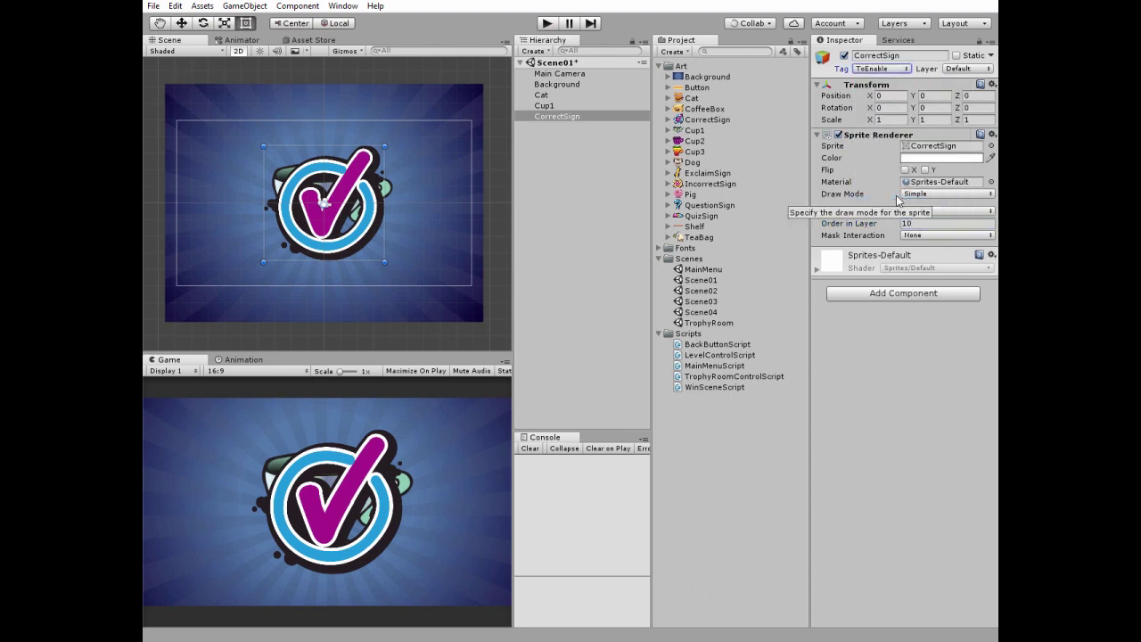
- Add the IncorrectSign sprite reset to 0,0,0, Order in Layer 10, tagged ToEnable
{"action": "left_click_drag", "start_coordinate": [680, 184], "coordinate": [355, 233]}
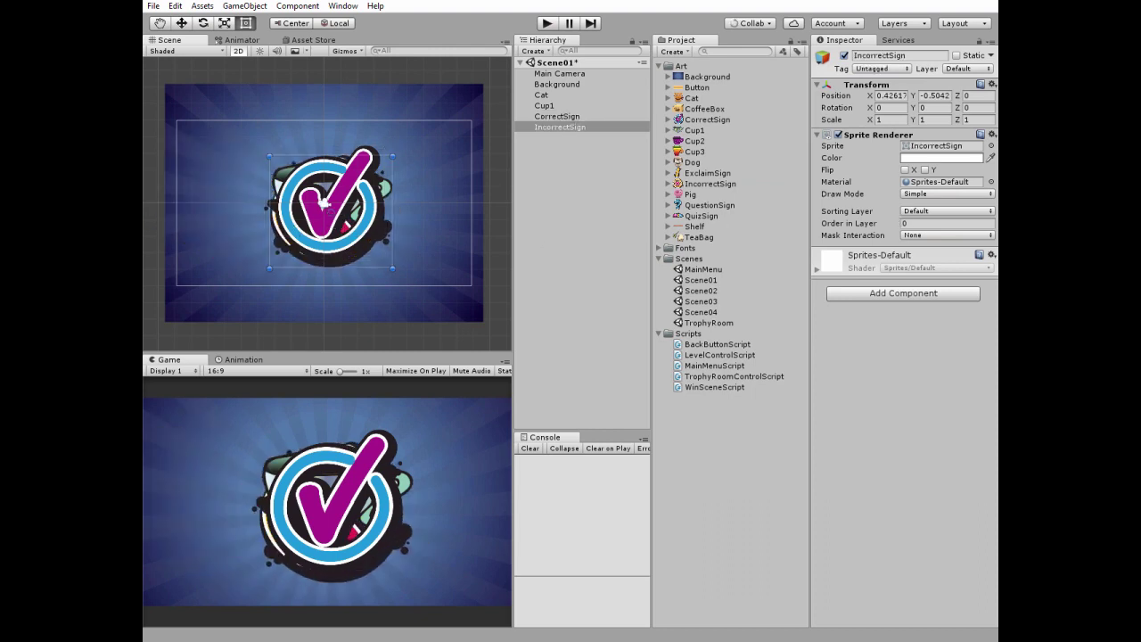
{"action": "left_click", "coordinate": [992, 83]}
{"action": "left_click", "coordinate": [967, 96]}
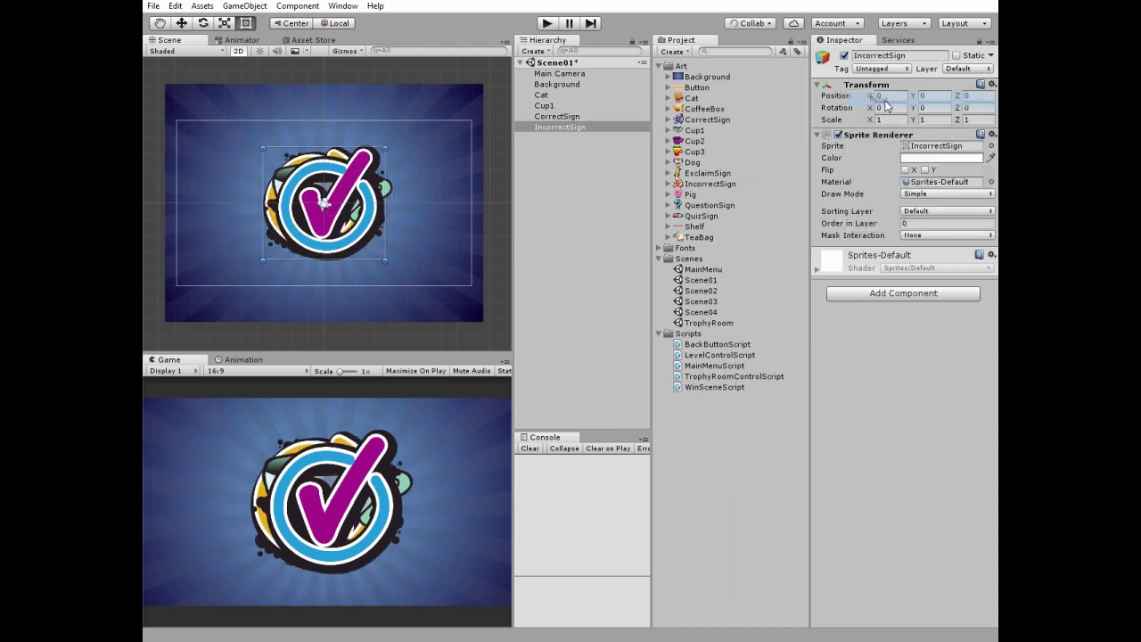
{"action": "left_click", "coordinate": [911, 223]}
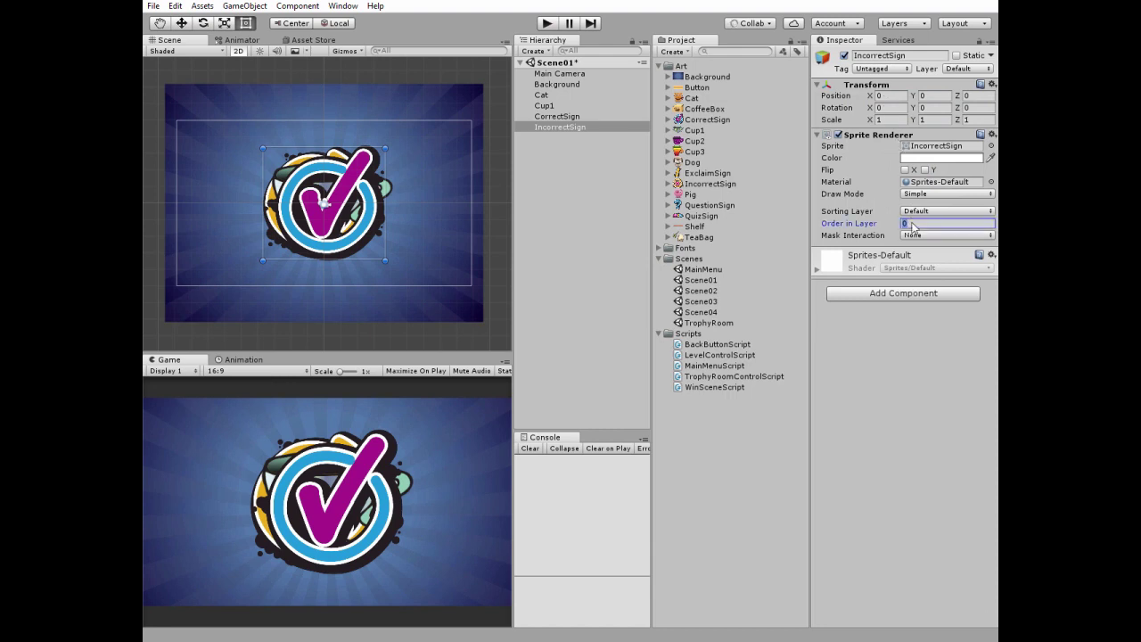
{"action": "type", "text": "10"}
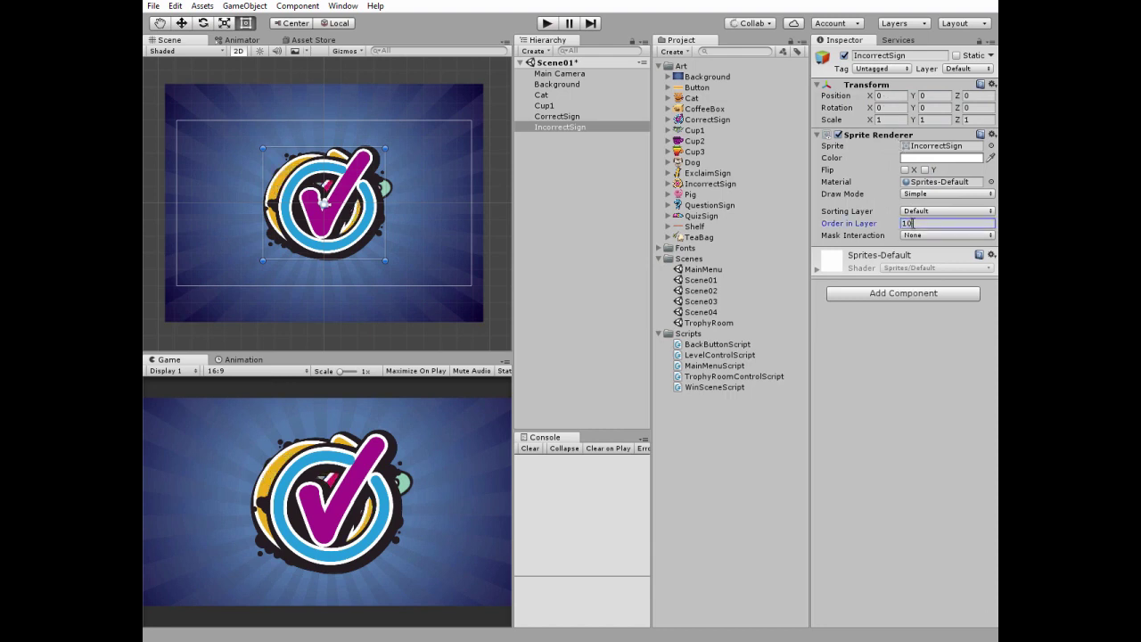
{"action": "left_click", "coordinate": [877, 71]}
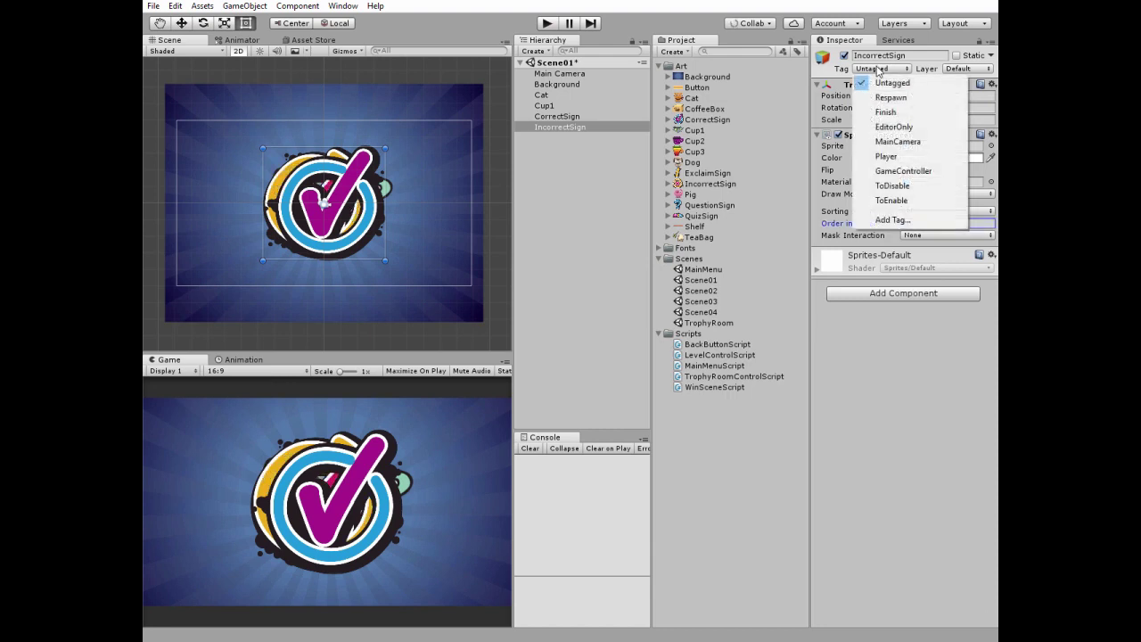
{"action": "left_click", "coordinate": [900, 202]}
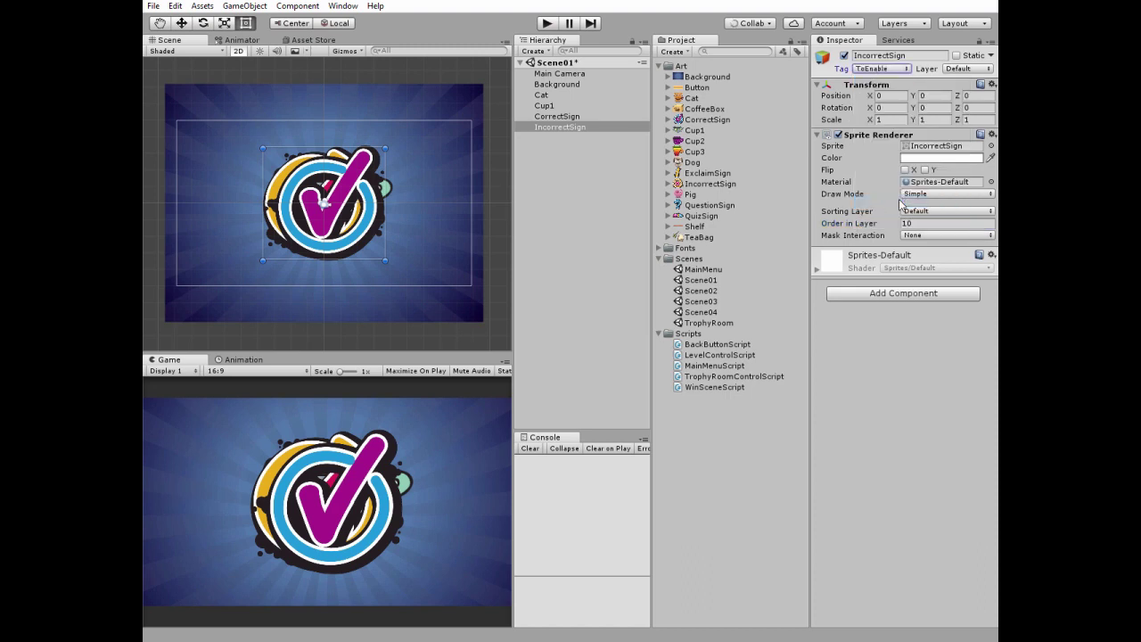
{"action": "left_click", "coordinate": [533, 51]}
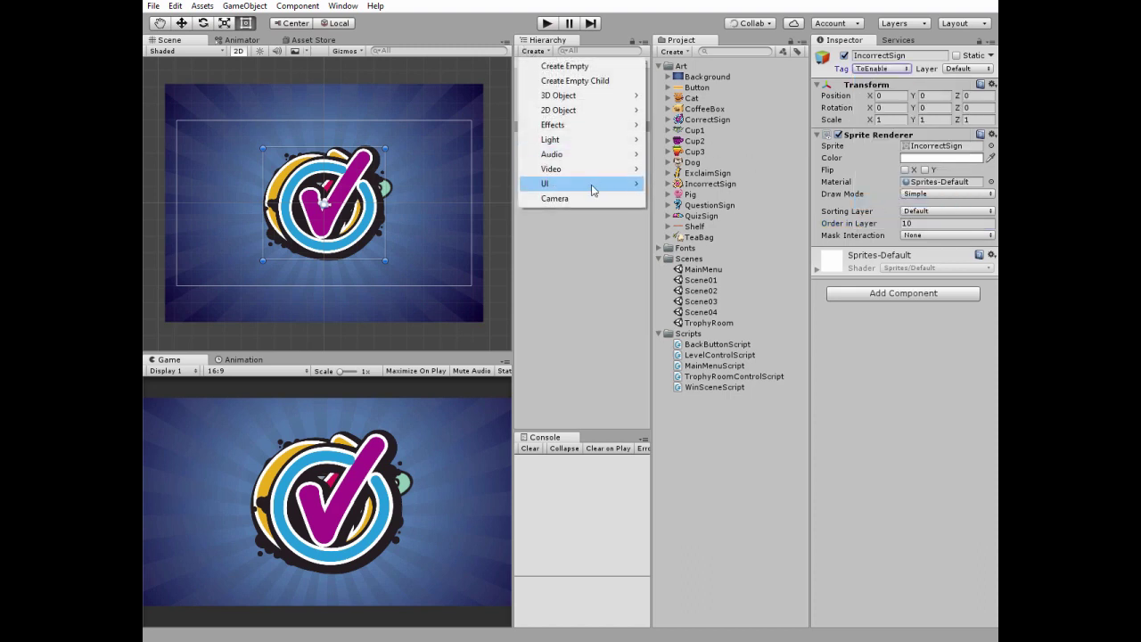
- Add a UI Canvas set to Scale With Screen Size
{"action": "mouse_move", "coordinate": [596, 184]}
{"action": "left_click", "coordinate": [693, 317]}
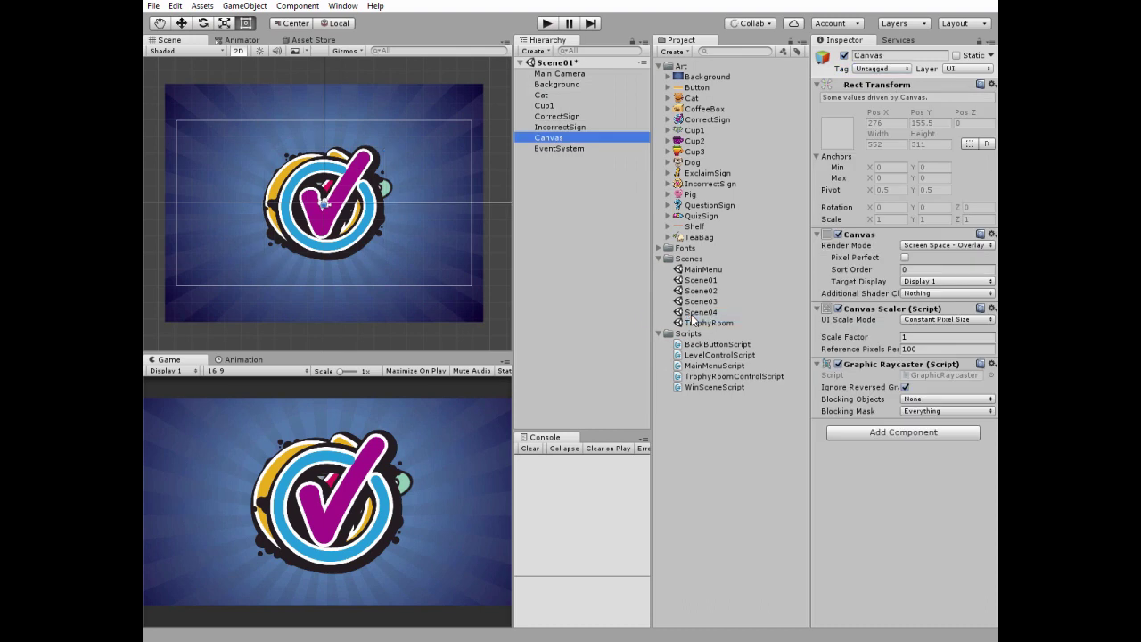
{"action": "left_click", "coordinate": [919, 319]}
{"action": "left_click", "coordinate": [914, 348]}
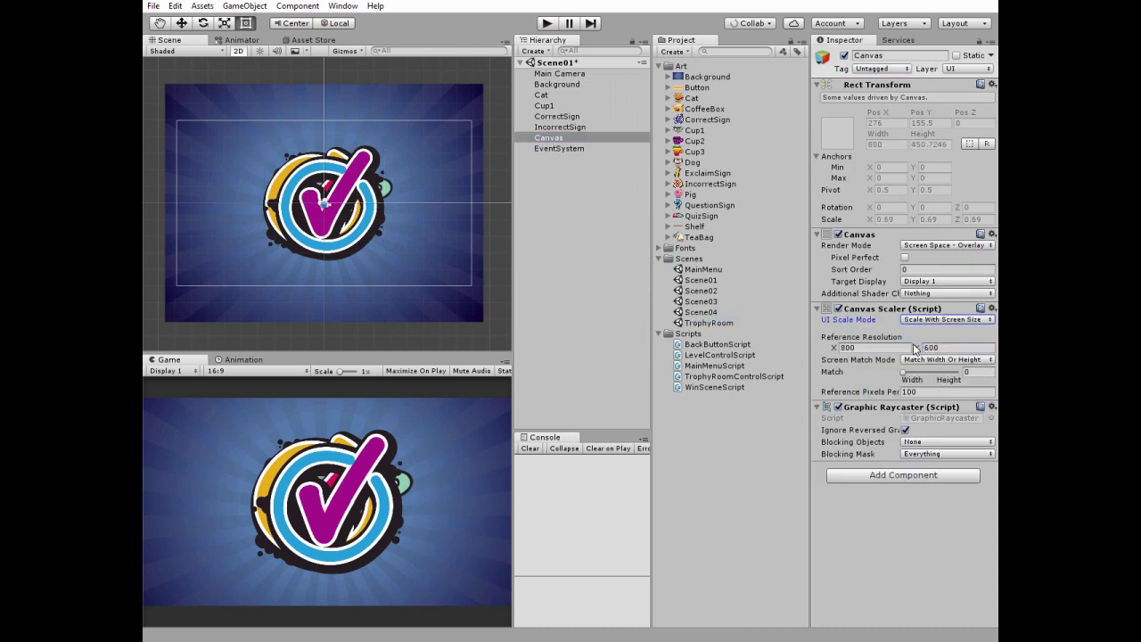
- Add a TitleText under Canvas, anchored top centre, reading 'Question 1', sized 210×60
{"action": "right_click", "coordinate": [553, 139]}
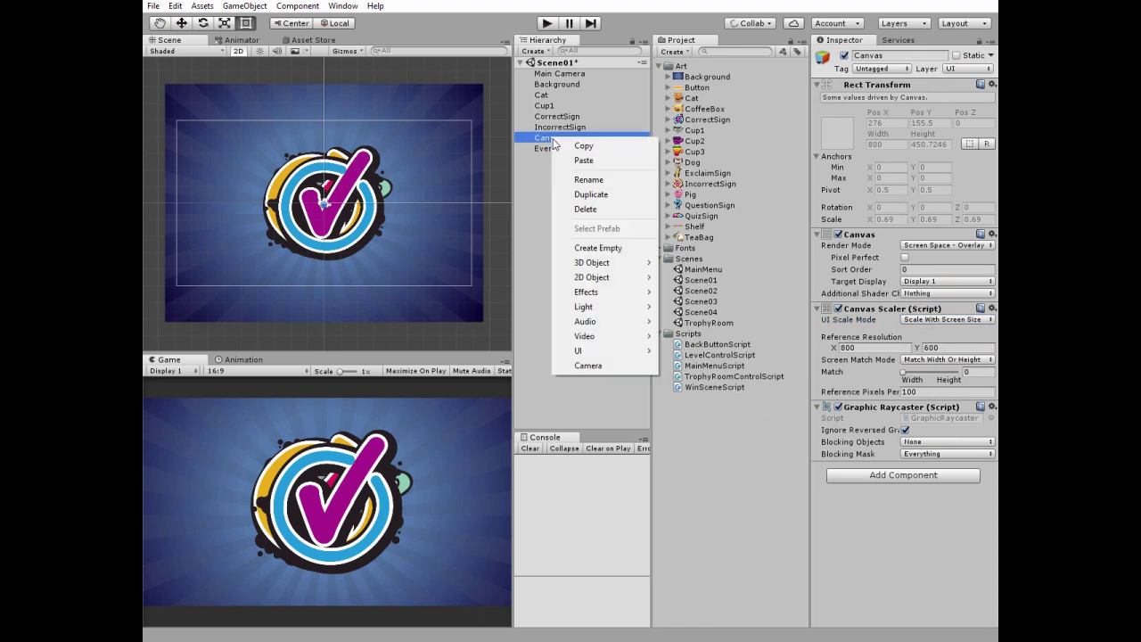
{"action": "mouse_move", "coordinate": [615, 353]}
{"action": "left_click", "coordinate": [715, 356]}
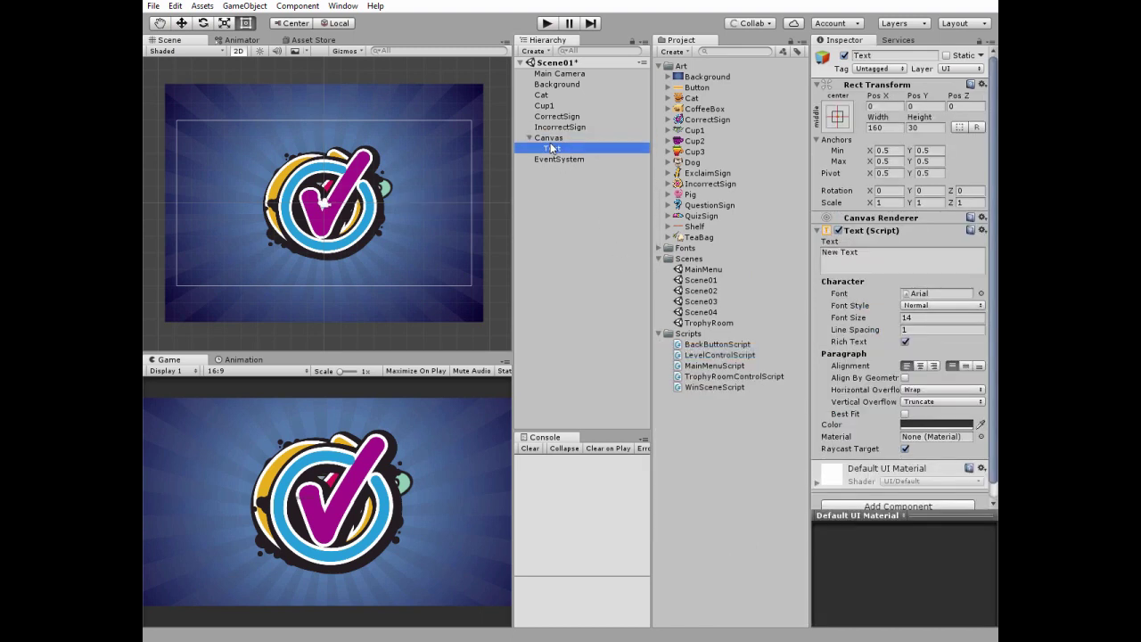
{"action": "type", "text": "Th"}
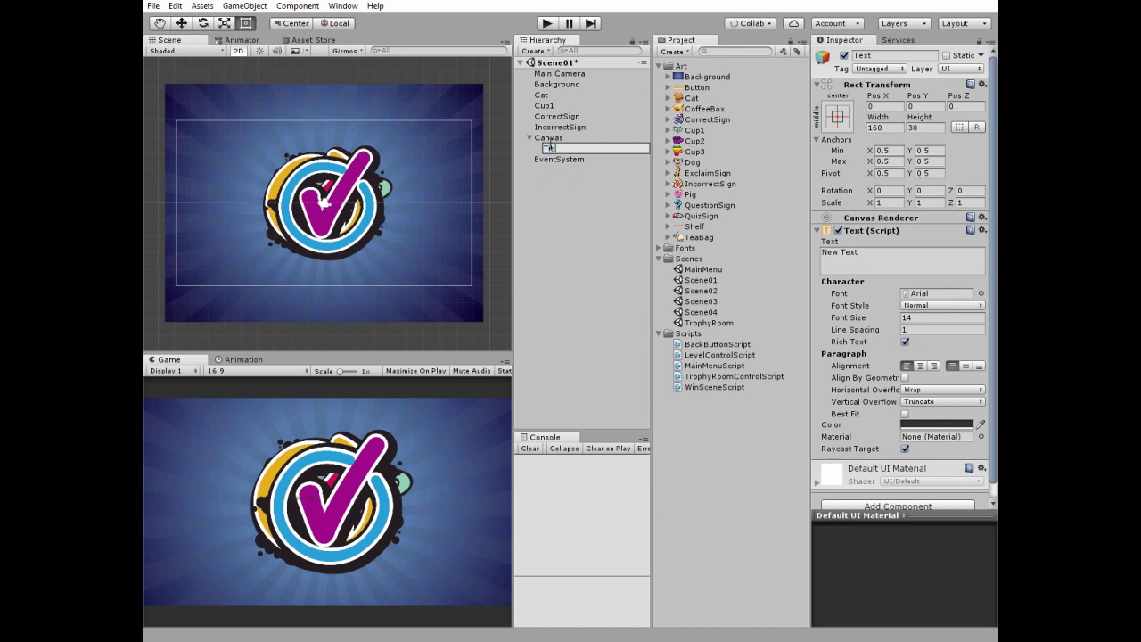
{"action": "key", "text": "Return"}
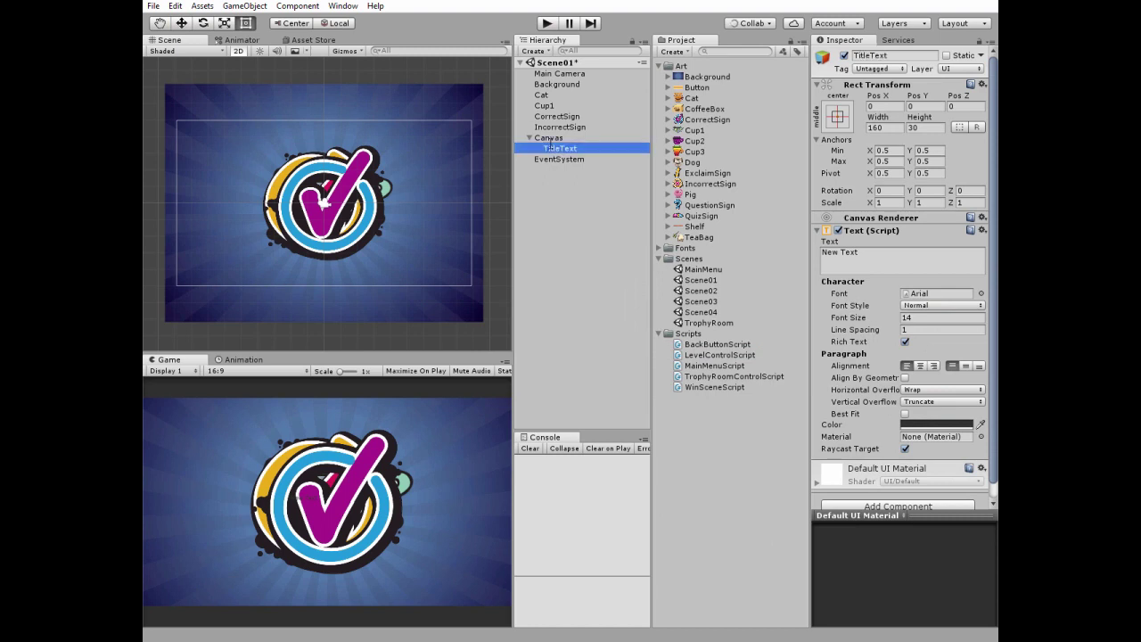
{"action": "left_click", "coordinate": [839, 119]}
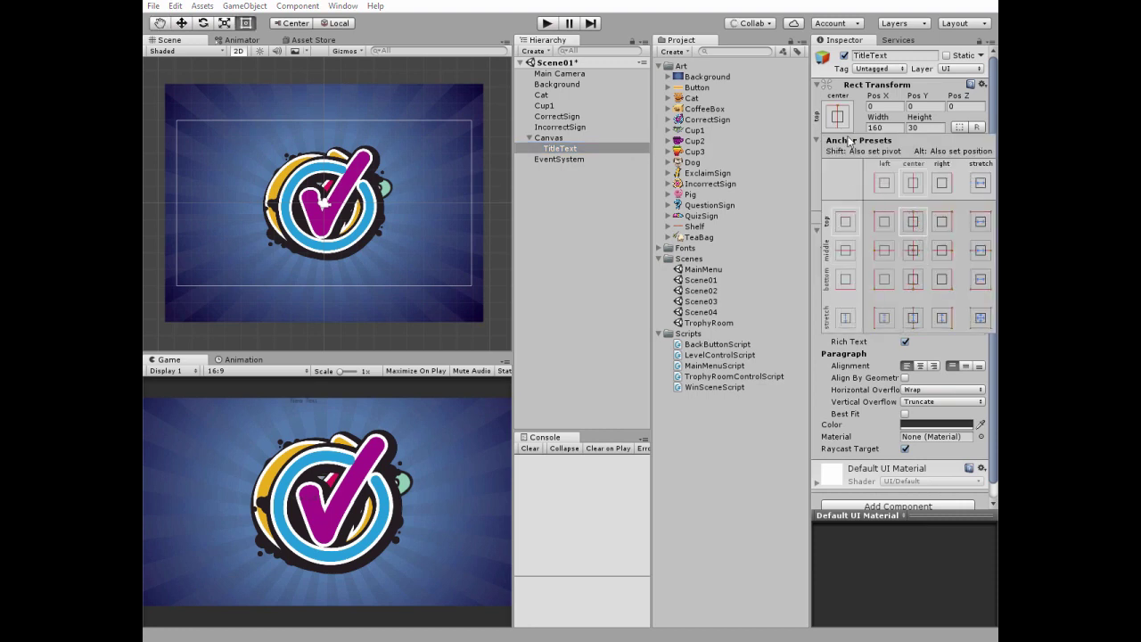
{"action": "left_click", "coordinate": [913, 221], "text": "alt+shift"}
{"action": "left_click", "coordinate": [862, 253]}
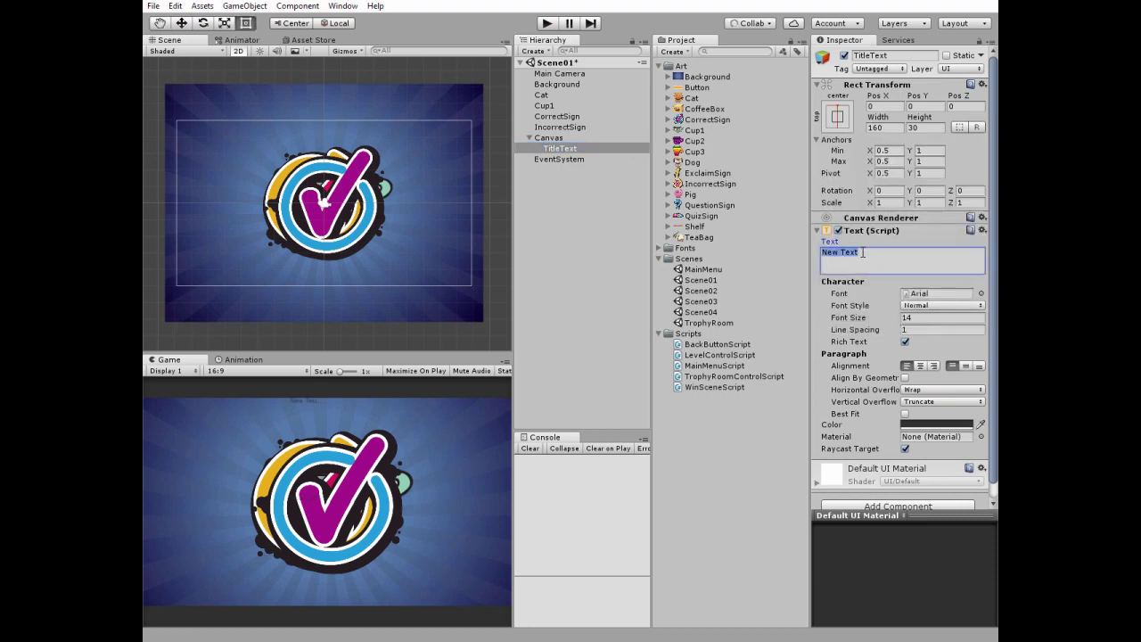
{"action": "type", "text": "Question 1"}
{"action": "left_click", "coordinate": [886, 127]}
{"action": "type", "text": "210"}
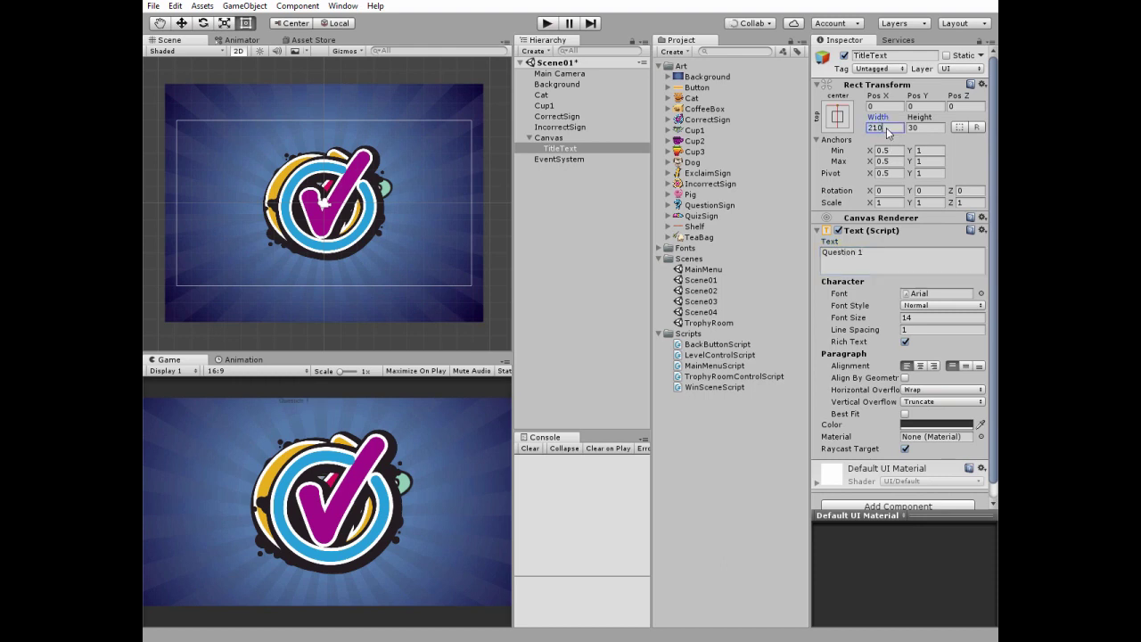
{"action": "left_click", "coordinate": [925, 127]}
{"action": "type", "text": "60"}
- Style the title in Chunkfive size 40, vertically centred, white, and tag it ToDisable
{"action": "left_click", "coordinate": [981, 294]}
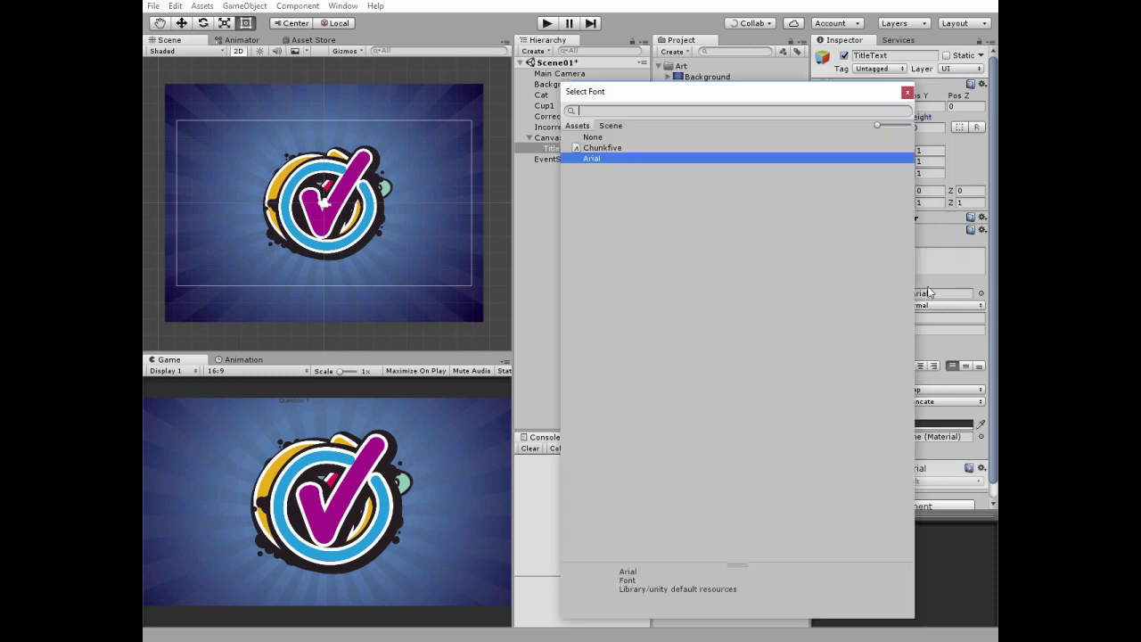
{"action": "left_click", "coordinate": [593, 148]}
{"action": "left_click", "coordinate": [907, 92]}
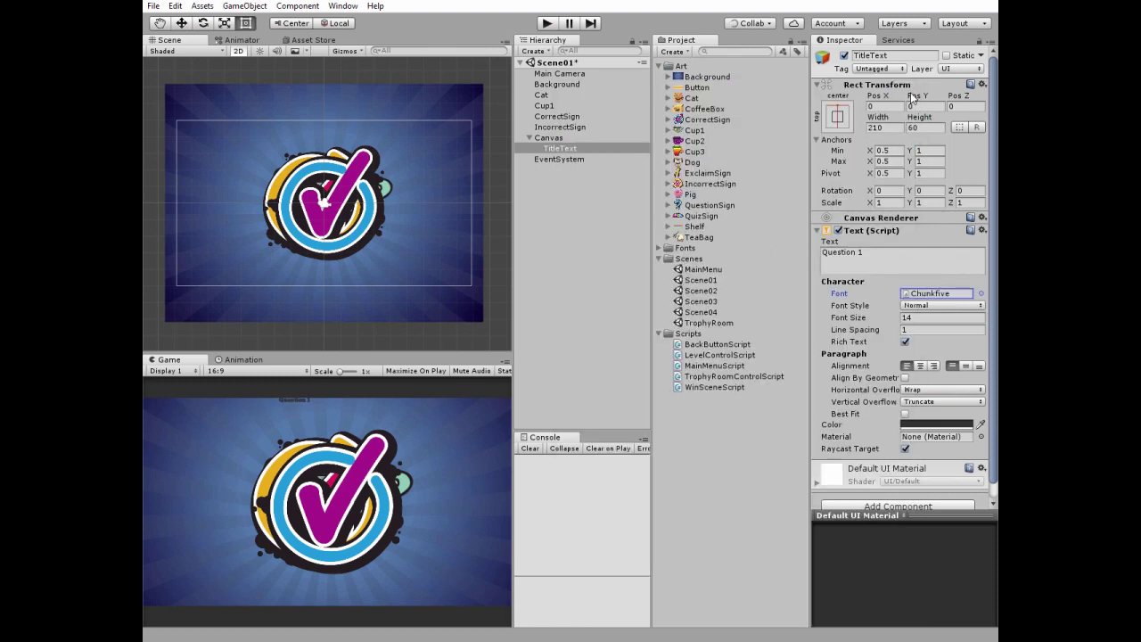
{"action": "left_click", "coordinate": [918, 317]}
{"action": "type", "text": "40"}
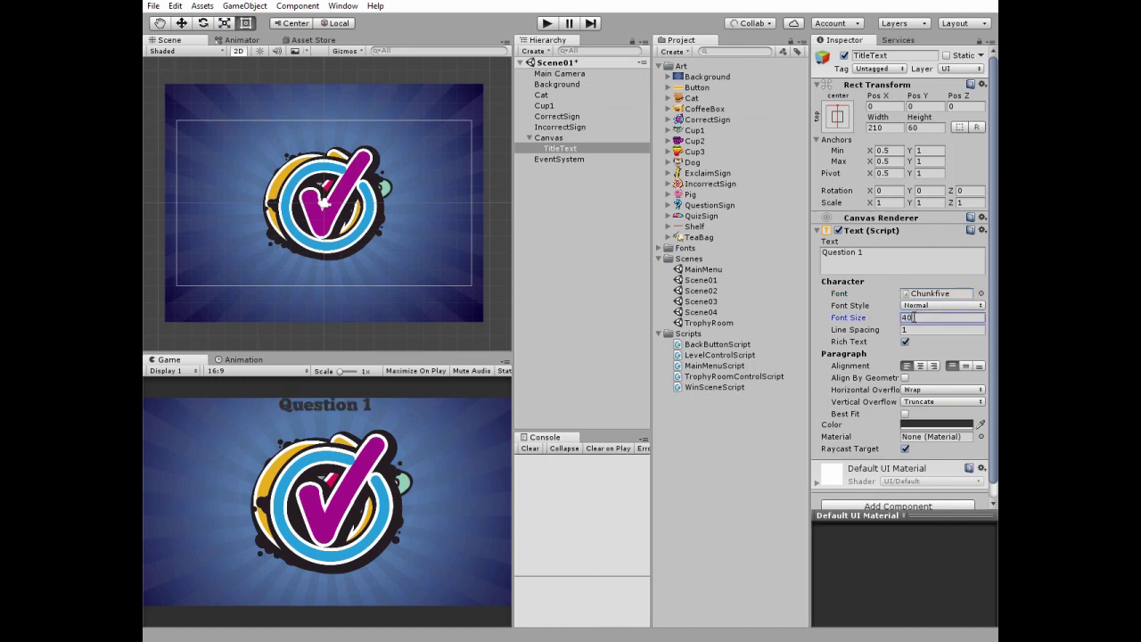
{"action": "left_click", "coordinate": [966, 367]}
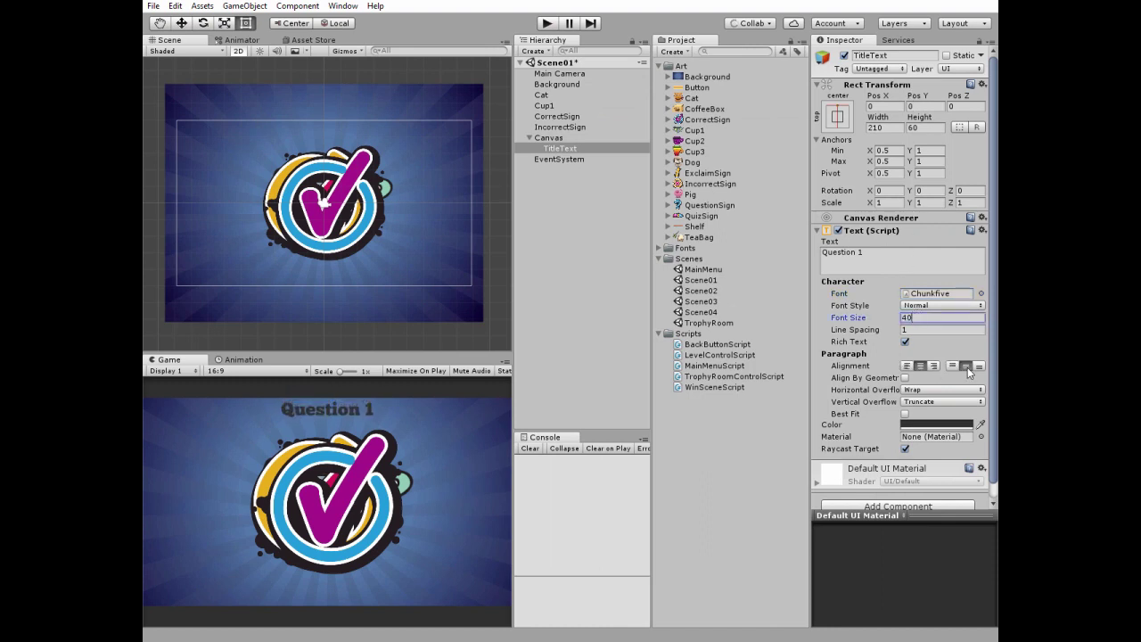
{"action": "left_click", "coordinate": [880, 70]}
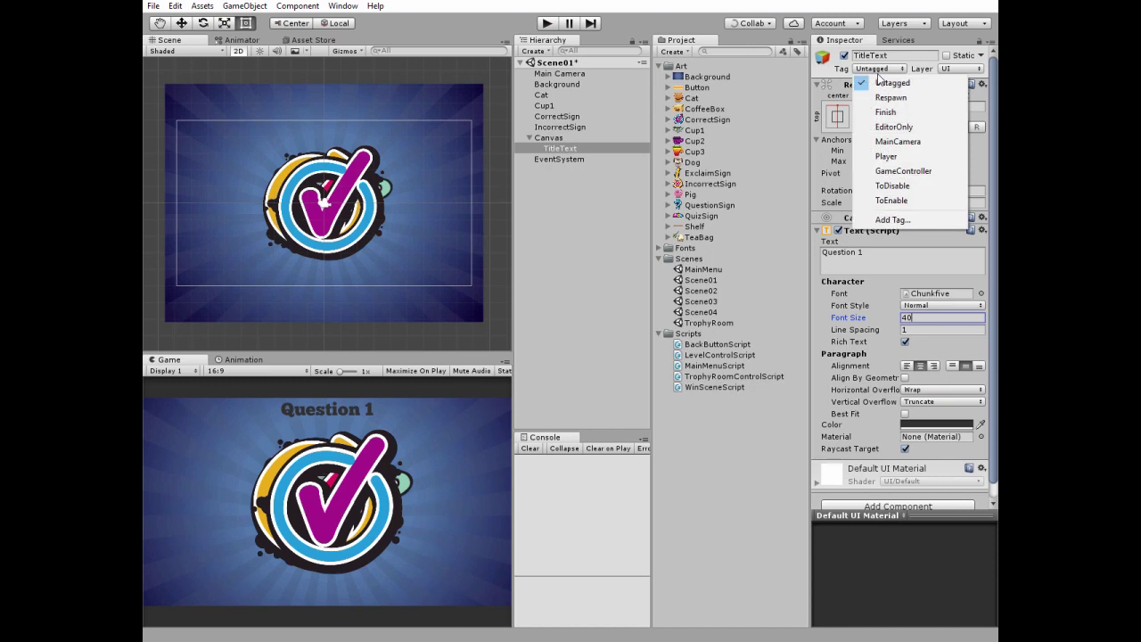
{"action": "left_click", "coordinate": [892, 186]}
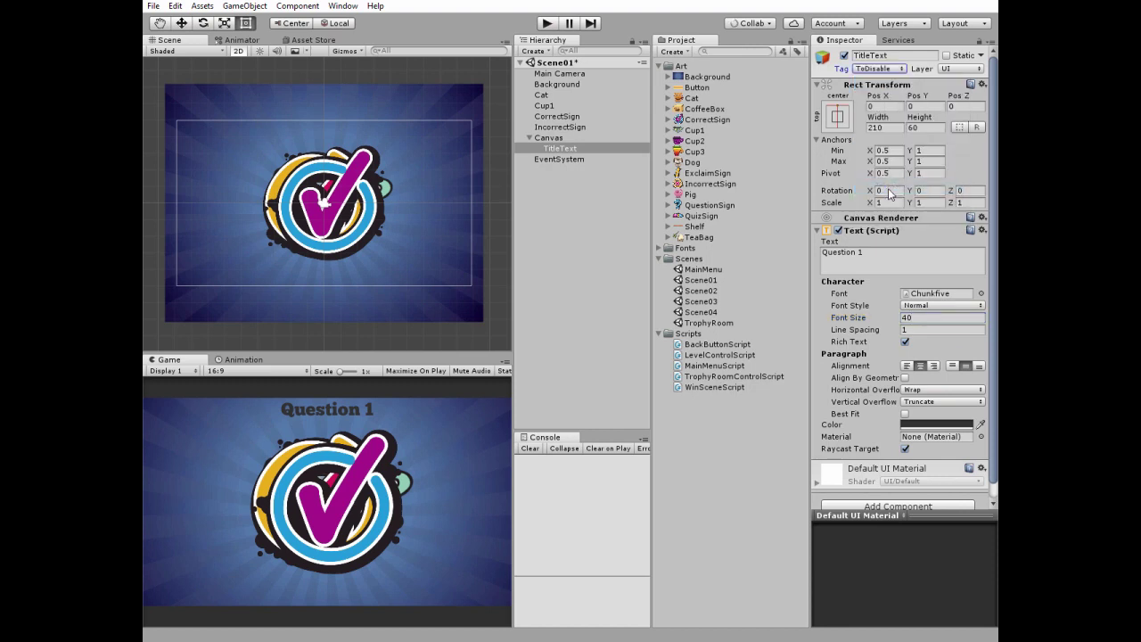
{"action": "left_click", "coordinate": [912, 427]}
{"action": "left_click_drag", "start_coordinate": [601, 224], "coordinate": [557, 201]}
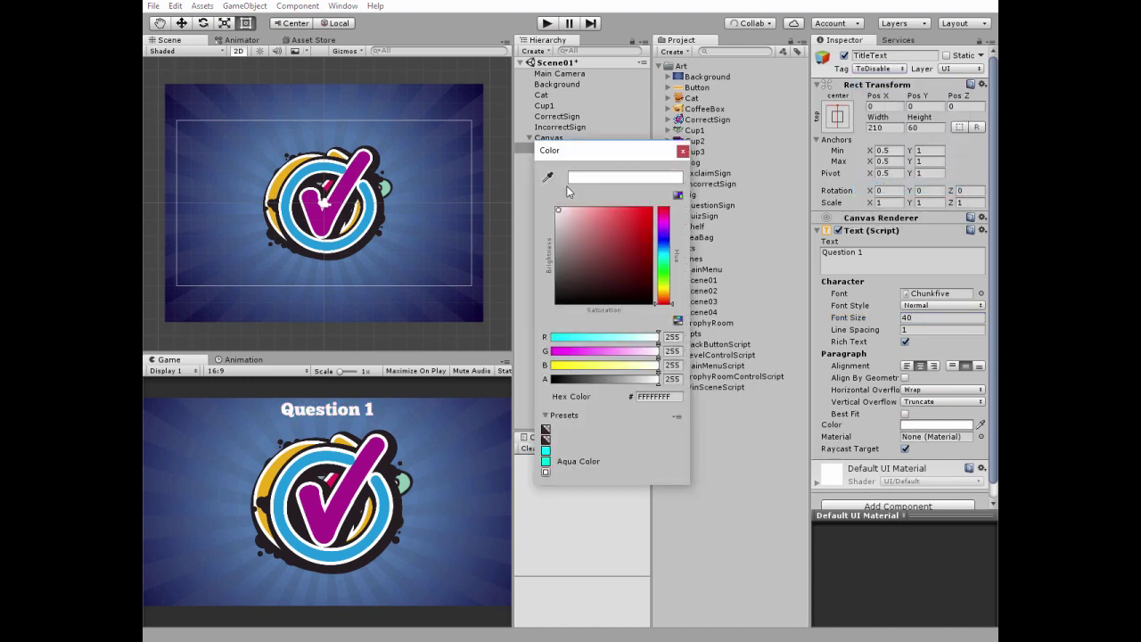
{"action": "left_click", "coordinate": [683, 150]}
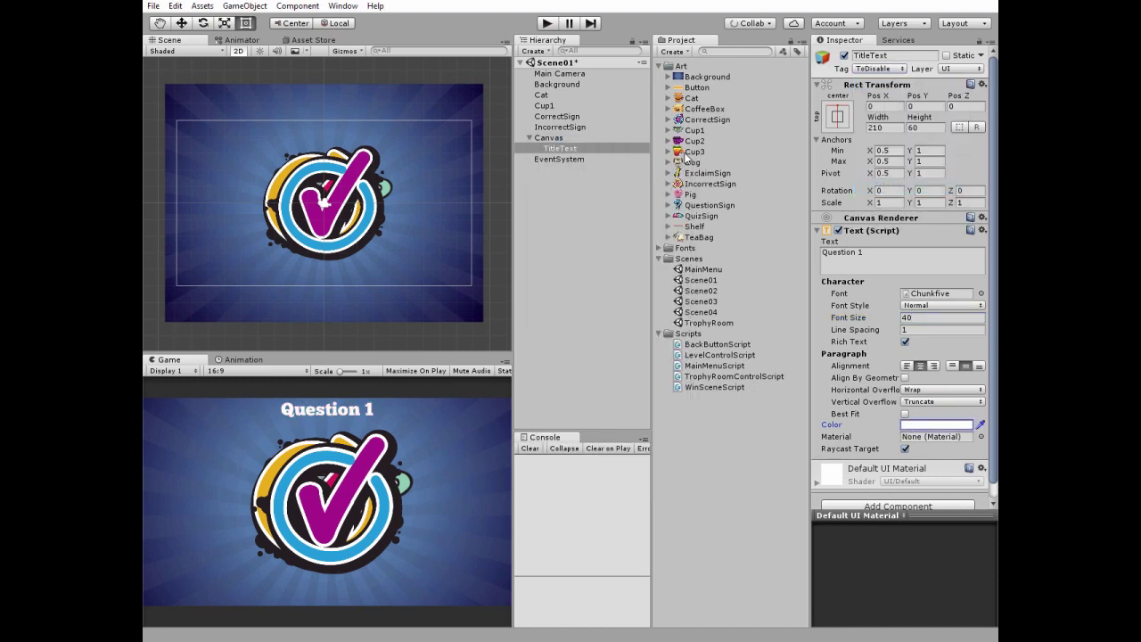
- Add a QuestionText under Canvas, anchored top centre and tagged ToDisable
{"action": "right_click", "coordinate": [558, 140]}
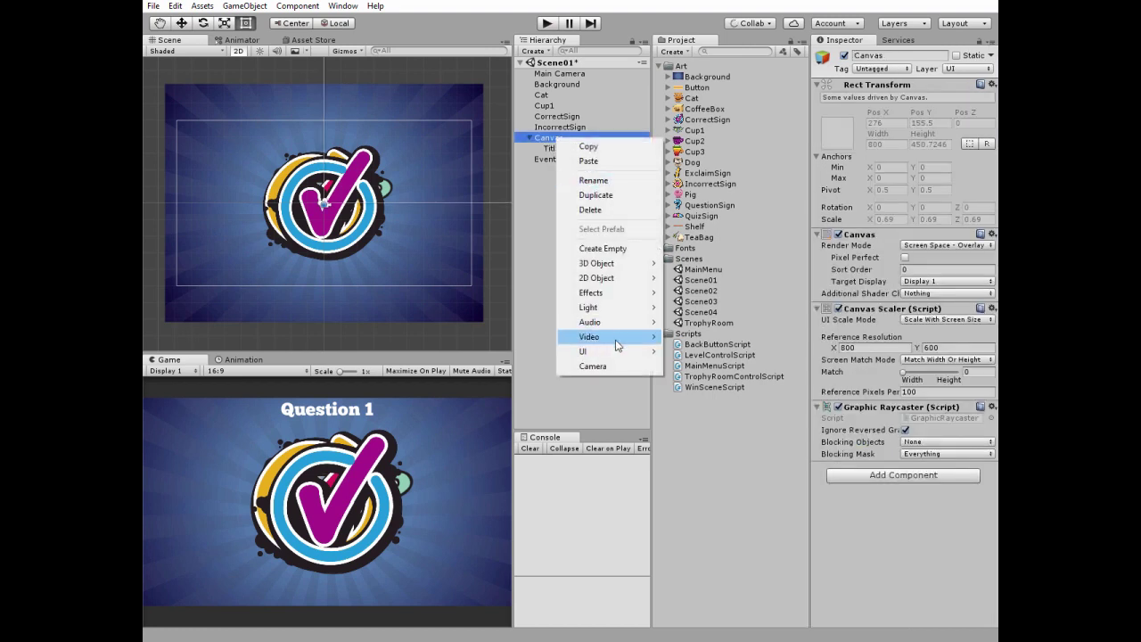
{"action": "mouse_move", "coordinate": [624, 359]}
{"action": "left_click", "coordinate": [688, 351]}
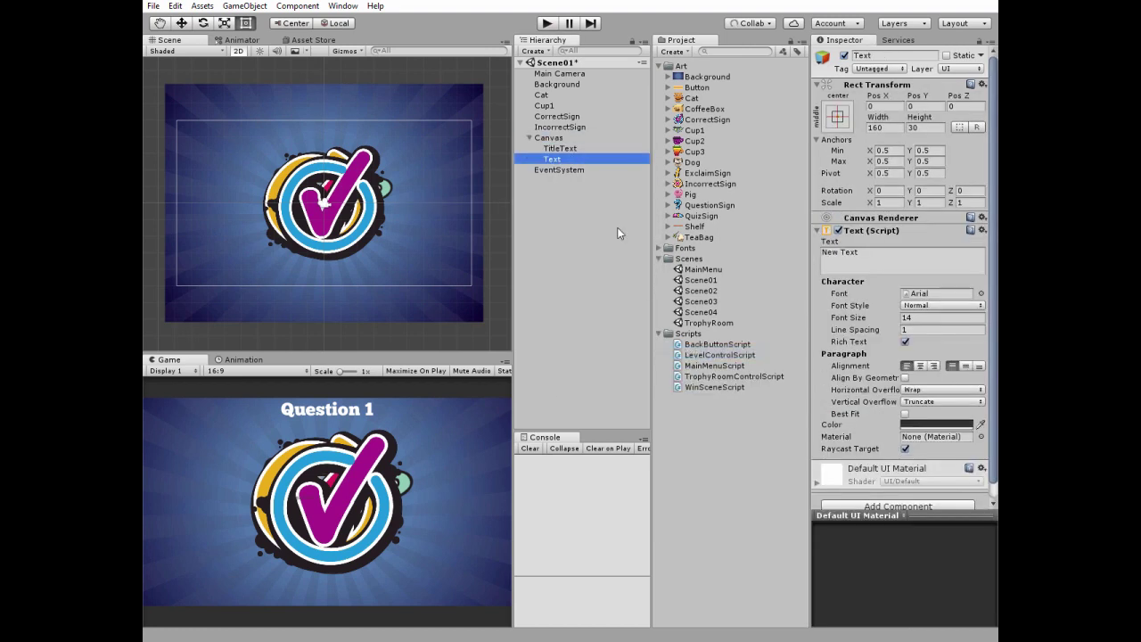
{"action": "left_click", "coordinate": [550, 161]}
{"action": "type", "text": "QuestionText"}
{"action": "key", "text": "Return"}
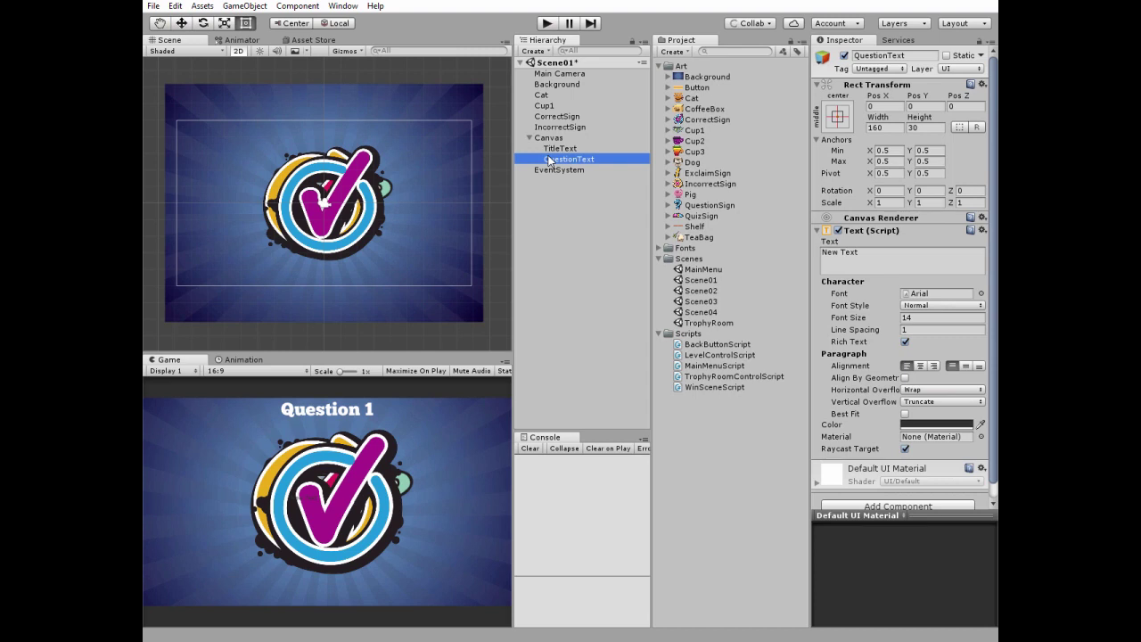
{"action": "left_click", "coordinate": [837, 116]}
{"action": "left_click", "coordinate": [921, 221], "text": "alt+shift"}
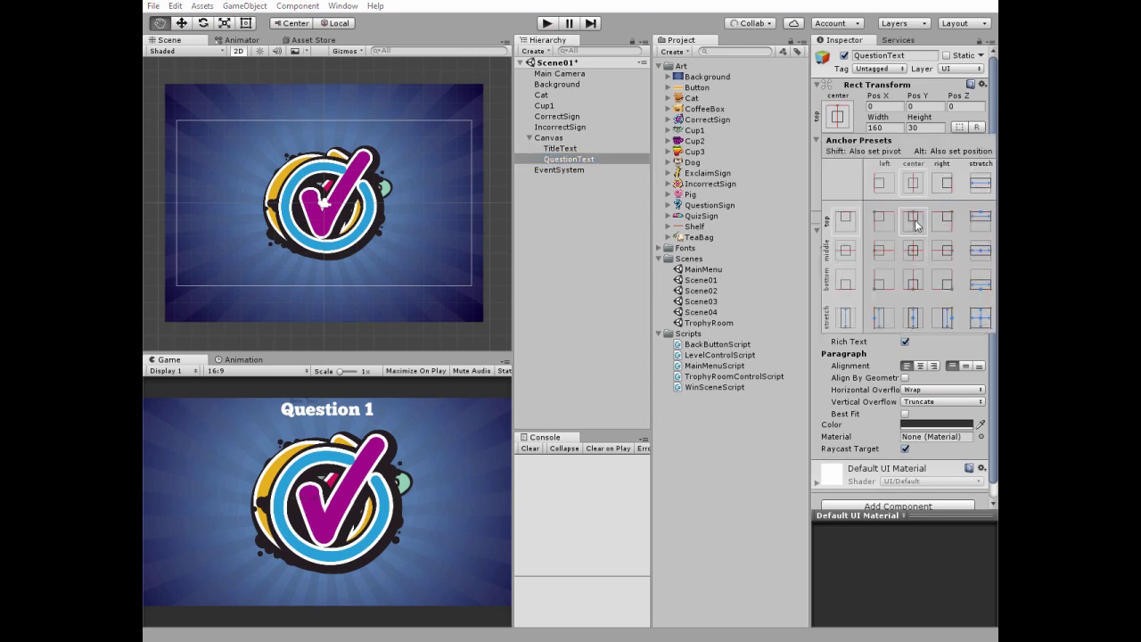
{"action": "left_click", "coordinate": [885, 70]}
{"action": "left_click", "coordinate": [885, 71]}
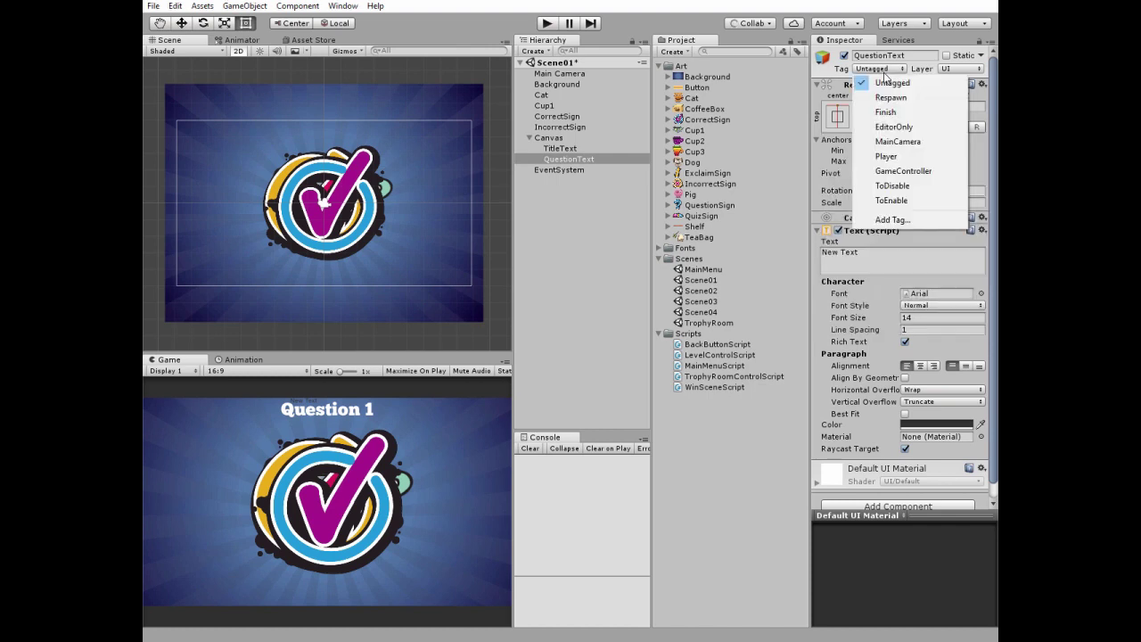
{"action": "left_click", "coordinate": [888, 187]}
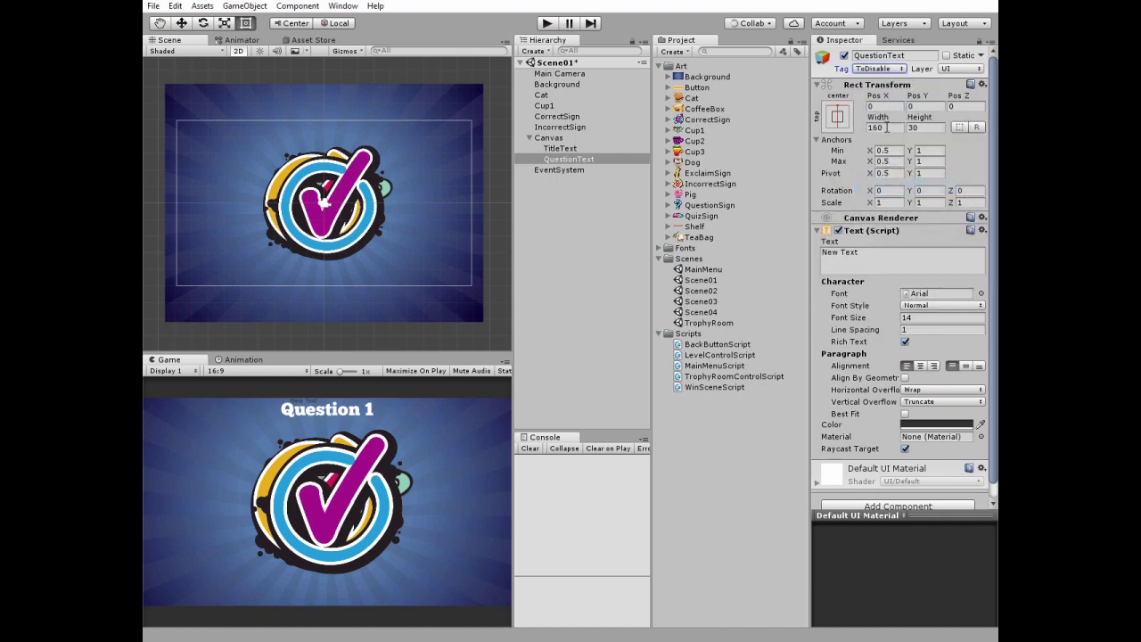
- Set QuestionText to Pos Y -60, 210×60, reading 'What animal is this?'
{"action": "left_click", "coordinate": [923, 107]}
{"action": "type", "text": "-60"}
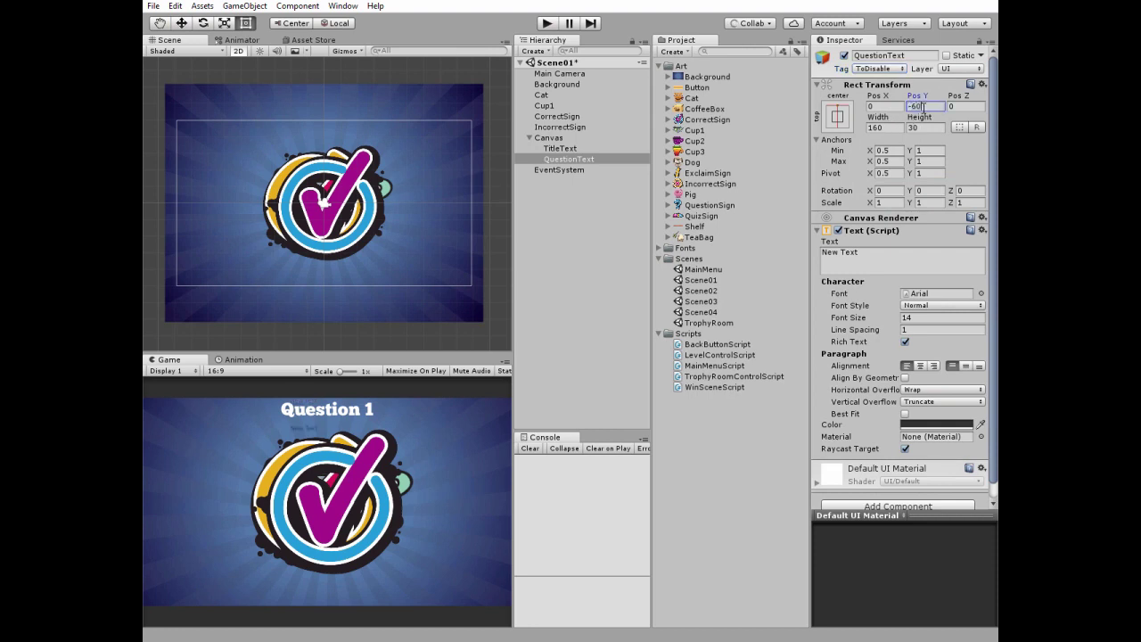
{"action": "left_click", "coordinate": [891, 128]}
{"action": "type", "text": "210"}
{"action": "left_click", "coordinate": [919, 129]}
{"action": "type", "text": "60"}
{"action": "left_click", "coordinate": [872, 260]}
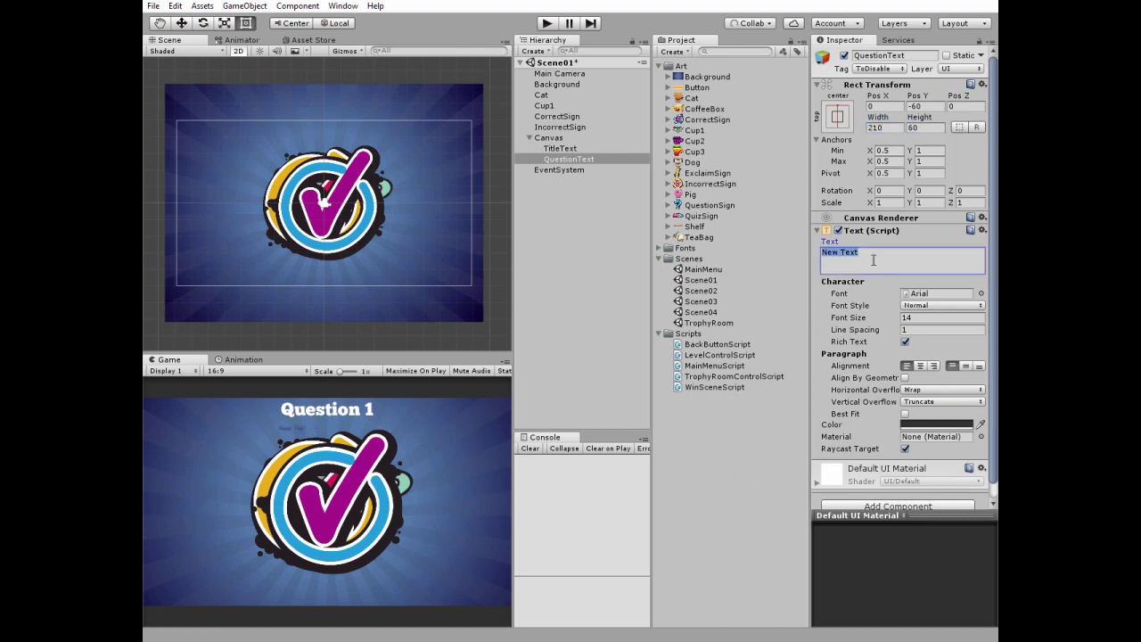
{"action": "type", "text": "What animal is this?"}
- Style the question in white Chunkfive size 60 with Horizontal Overflow set to Overflow
{"action": "left_click", "coordinate": [980, 294]}
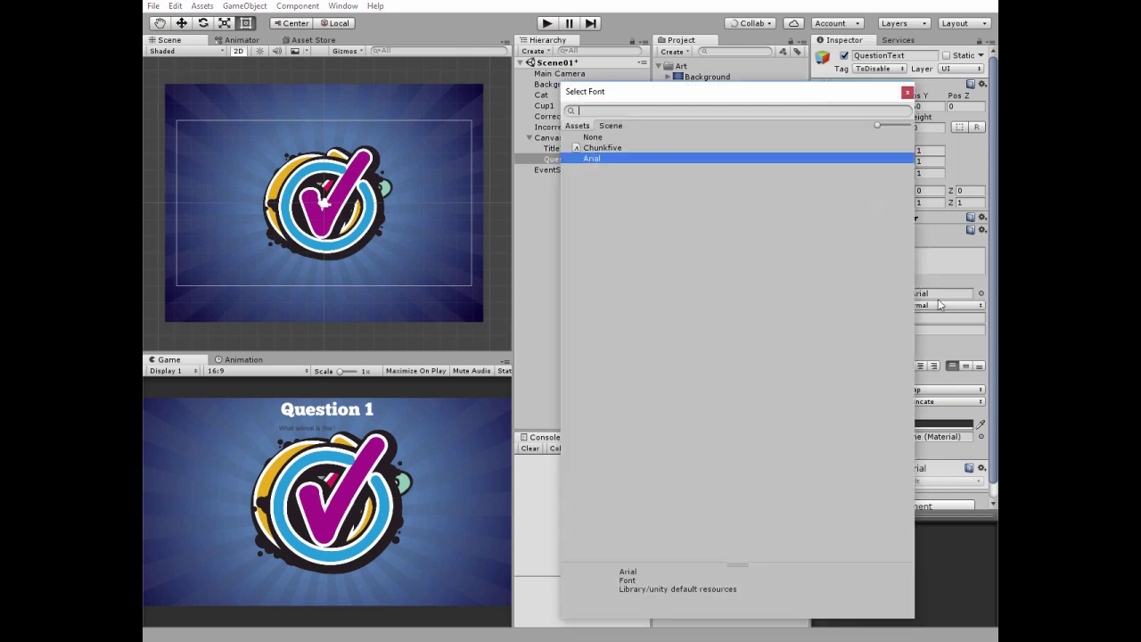
{"action": "left_click", "coordinate": [609, 148]}
{"action": "left_click", "coordinate": [907, 92]}
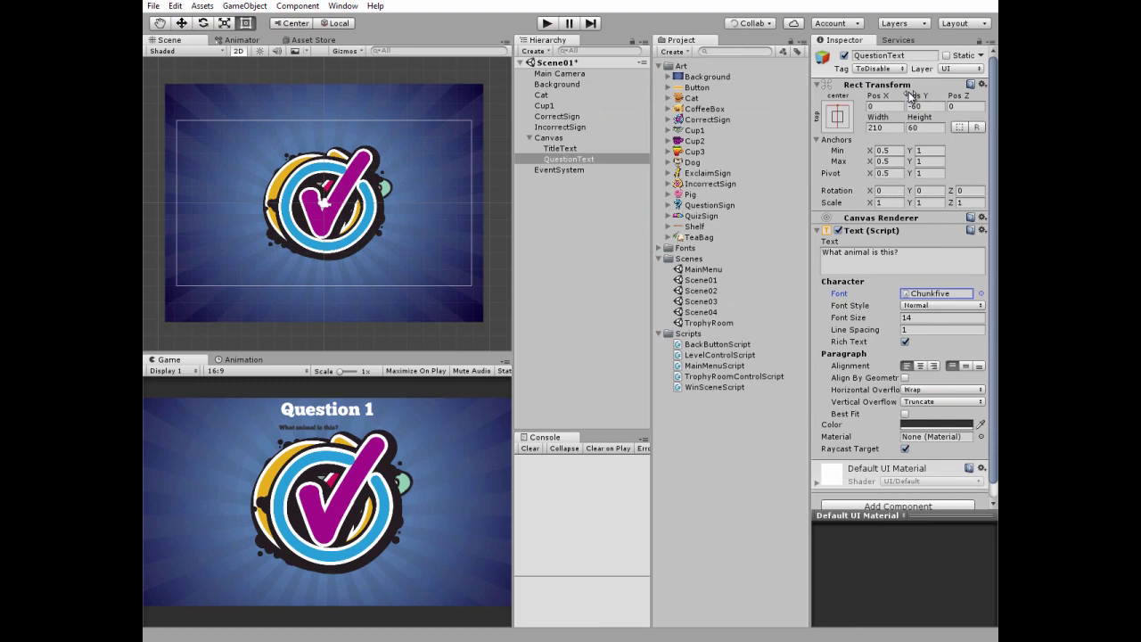
{"action": "left_click", "coordinate": [922, 318]}
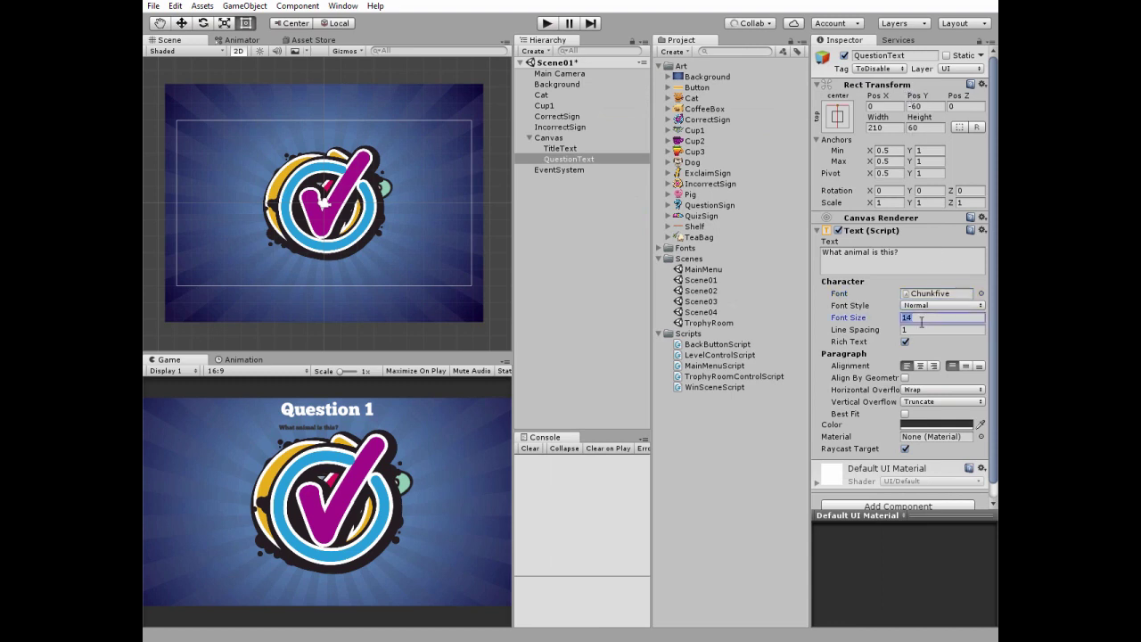
{"action": "type", "text": "60"}
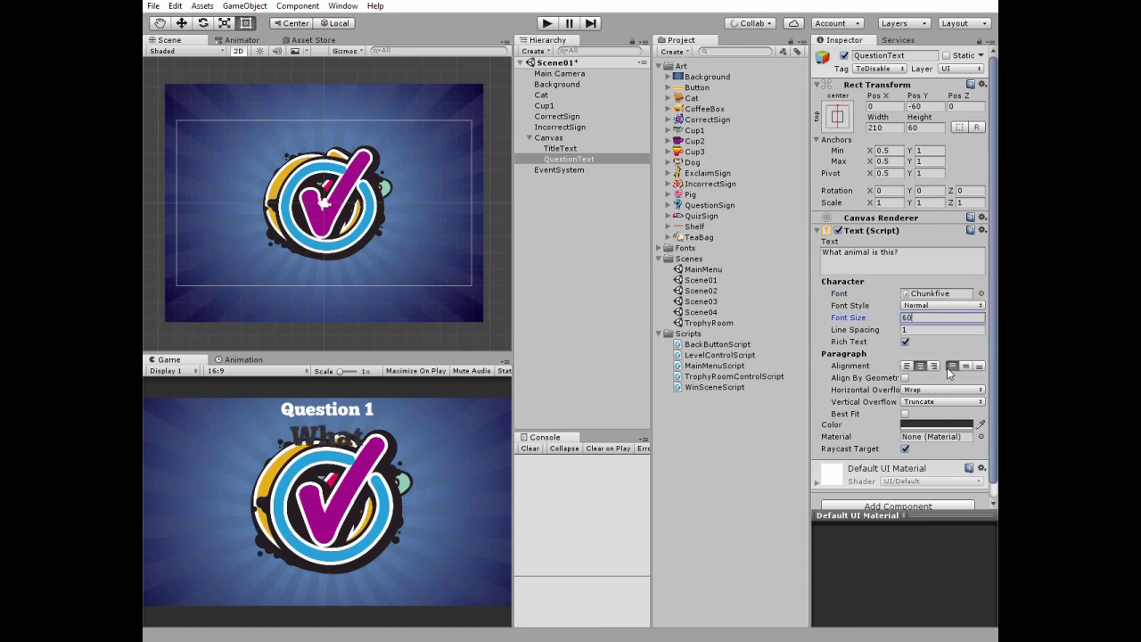
{"action": "left_click", "coordinate": [948, 394]}
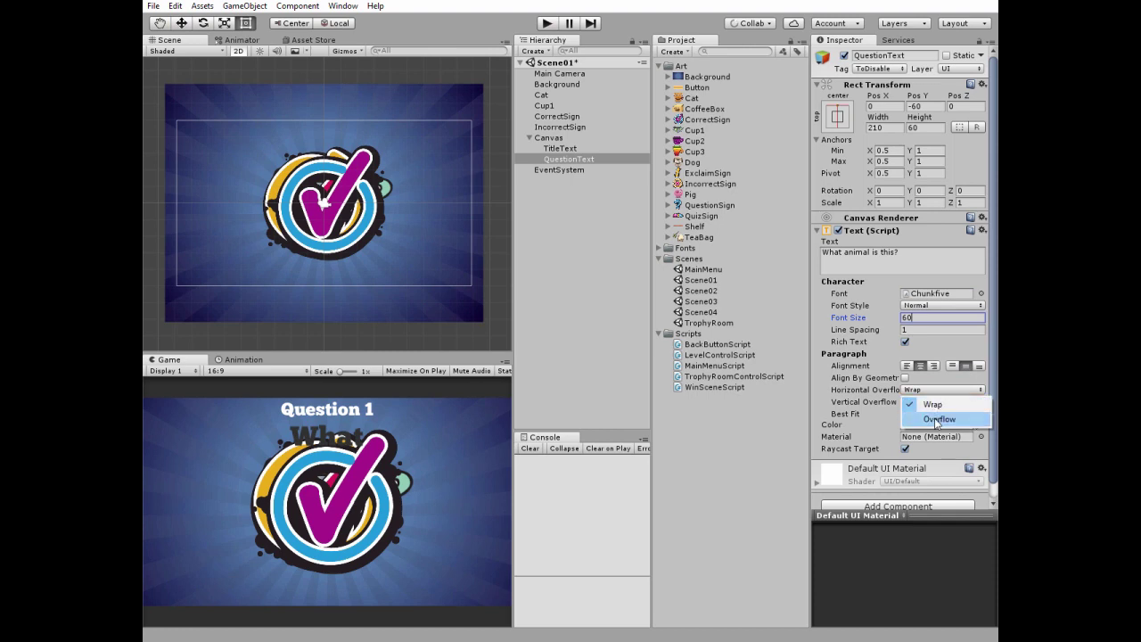
{"action": "left_click", "coordinate": [937, 414]}
{"action": "left_click", "coordinate": [935, 425]}
{"action": "left_click_drag", "start_coordinate": [562, 290], "coordinate": [556, 208]}
{"action": "left_click", "coordinate": [682, 152]}
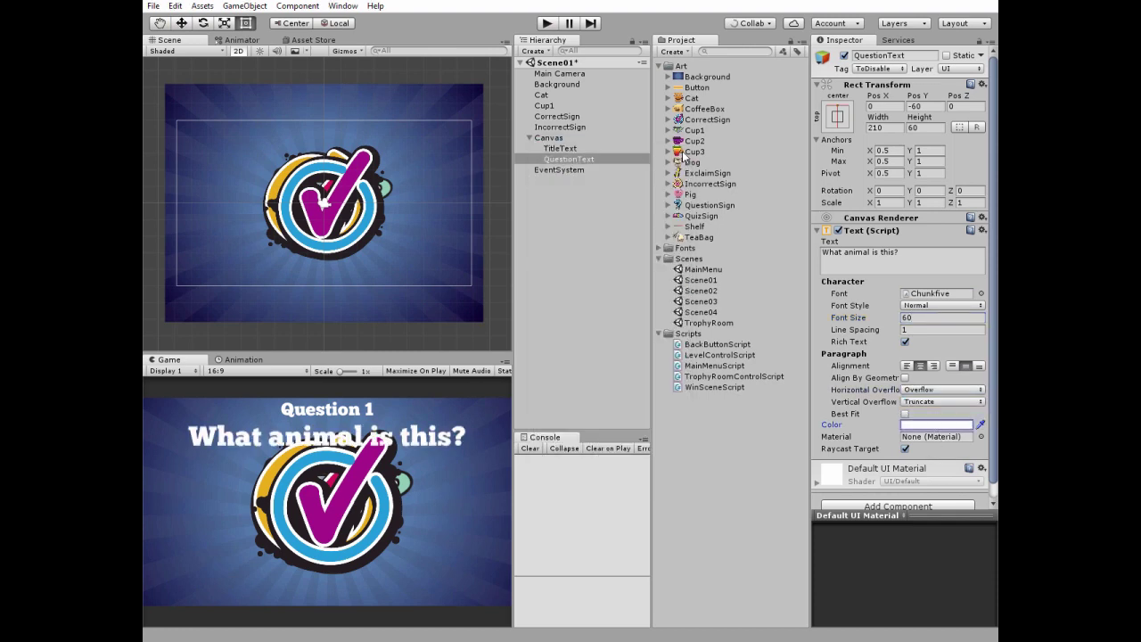
{"action": "right_click", "coordinate": [550, 139]}
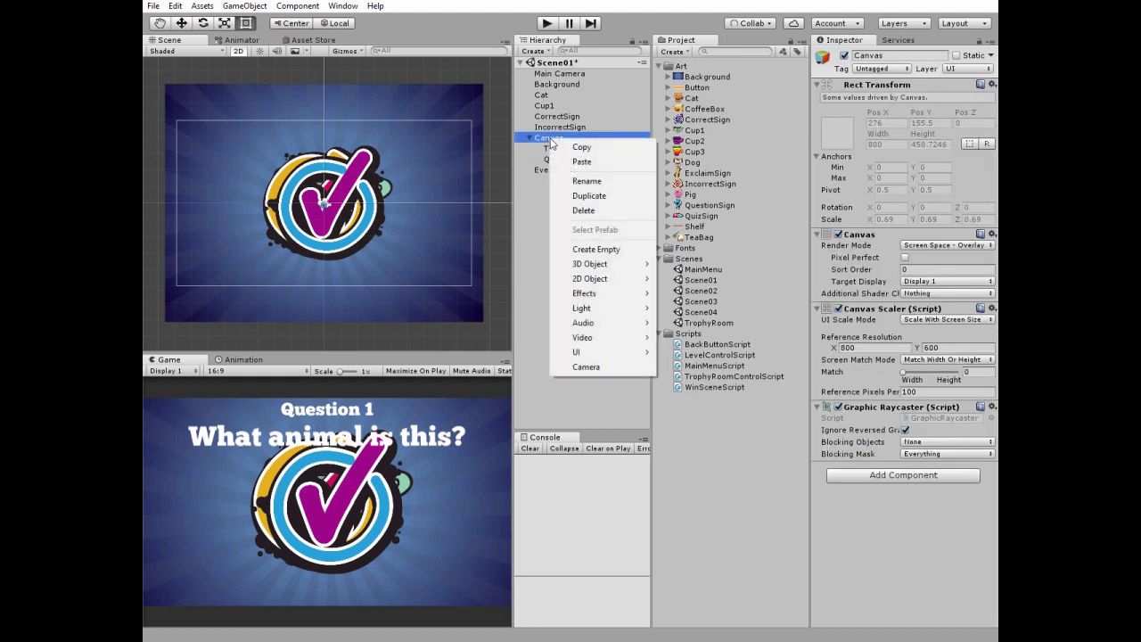
- Add a UI Button under the Canvas, name it Answer1Button, and tag it ToDisable
{"action": "mouse_move", "coordinate": [610, 353]}
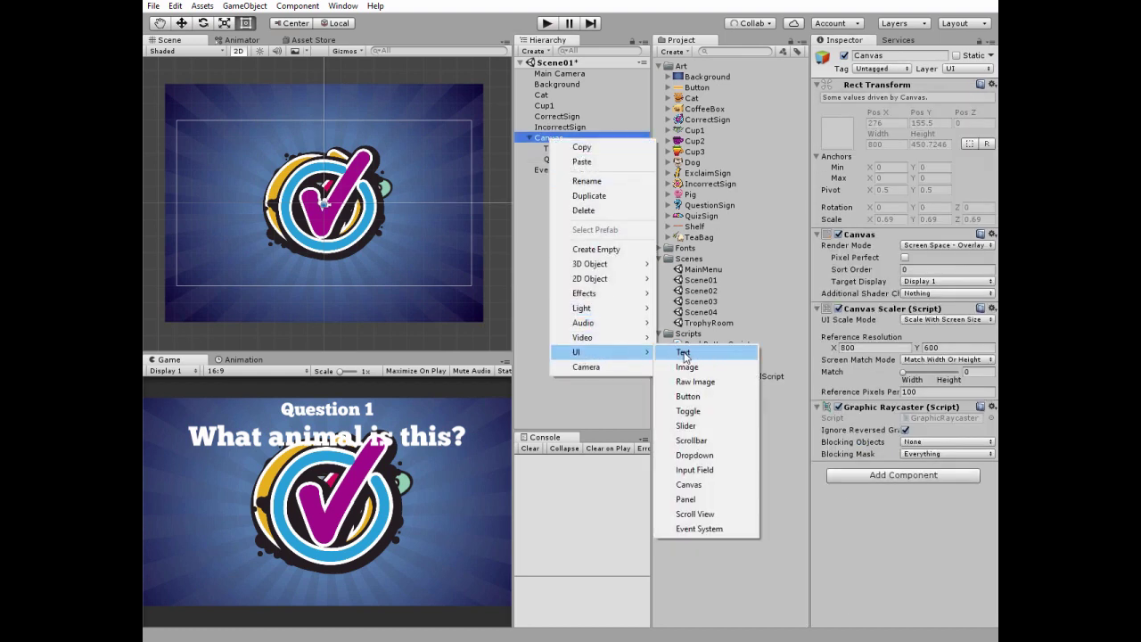
{"action": "left_click", "coordinate": [688, 397]}
{"action": "left_click", "coordinate": [556, 170]}
{"action": "type", "text": "Answer1"}
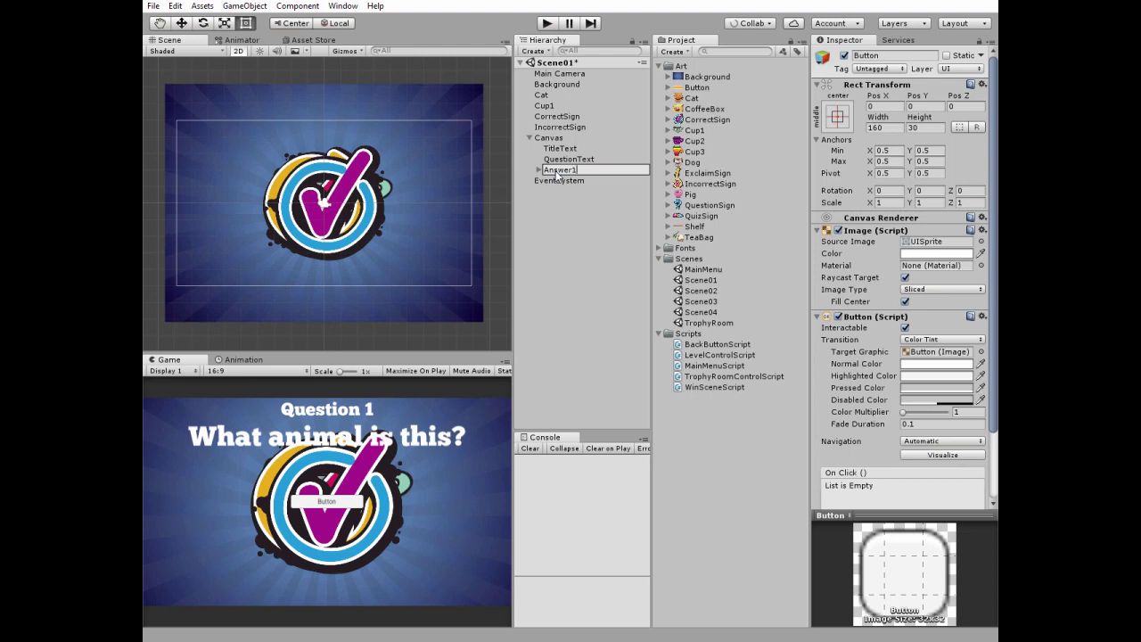
{"action": "key", "text": "Return"}
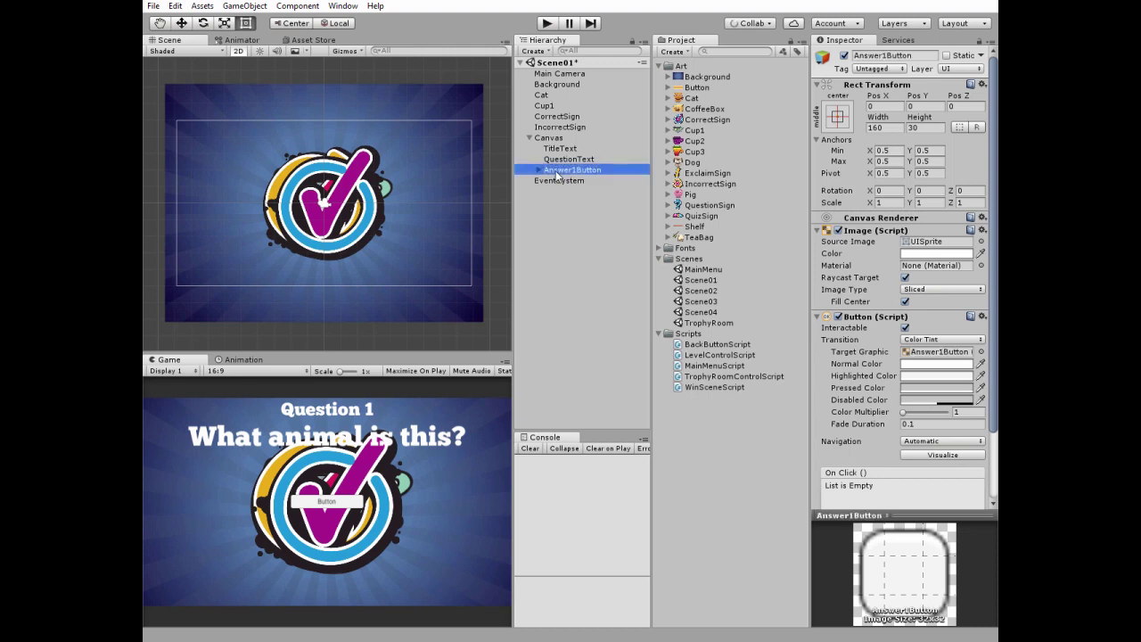
{"action": "left_click", "coordinate": [875, 68]}
{"action": "left_click", "coordinate": [899, 185]}
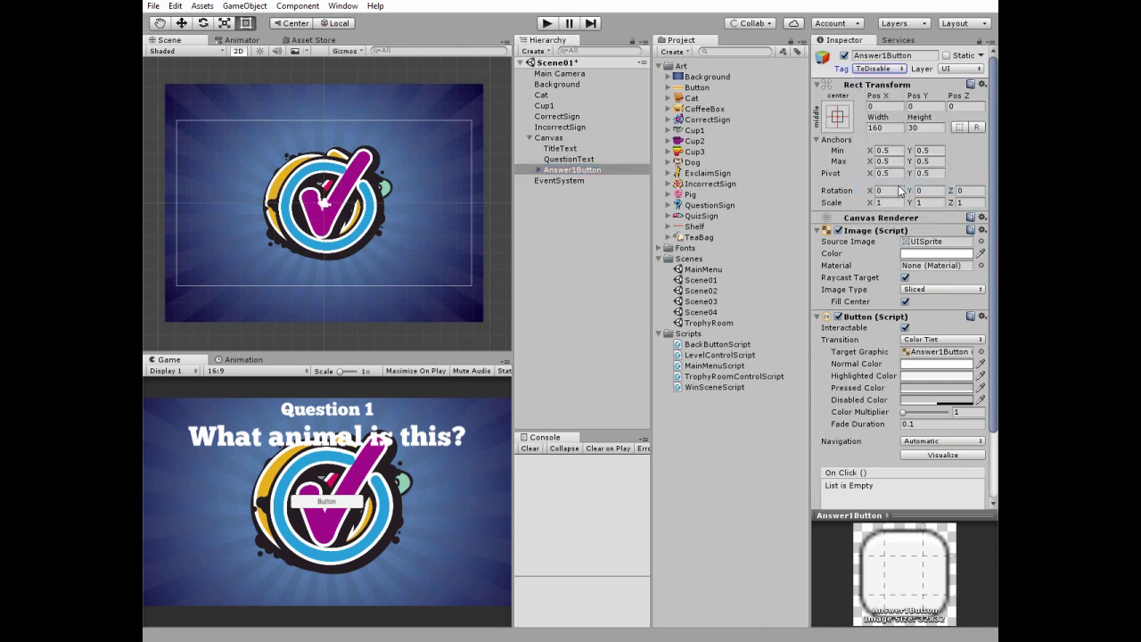
- Position the button at X -200, Y -100, leaving the anchor preset unchanged
{"action": "left_click", "coordinate": [837, 113]}
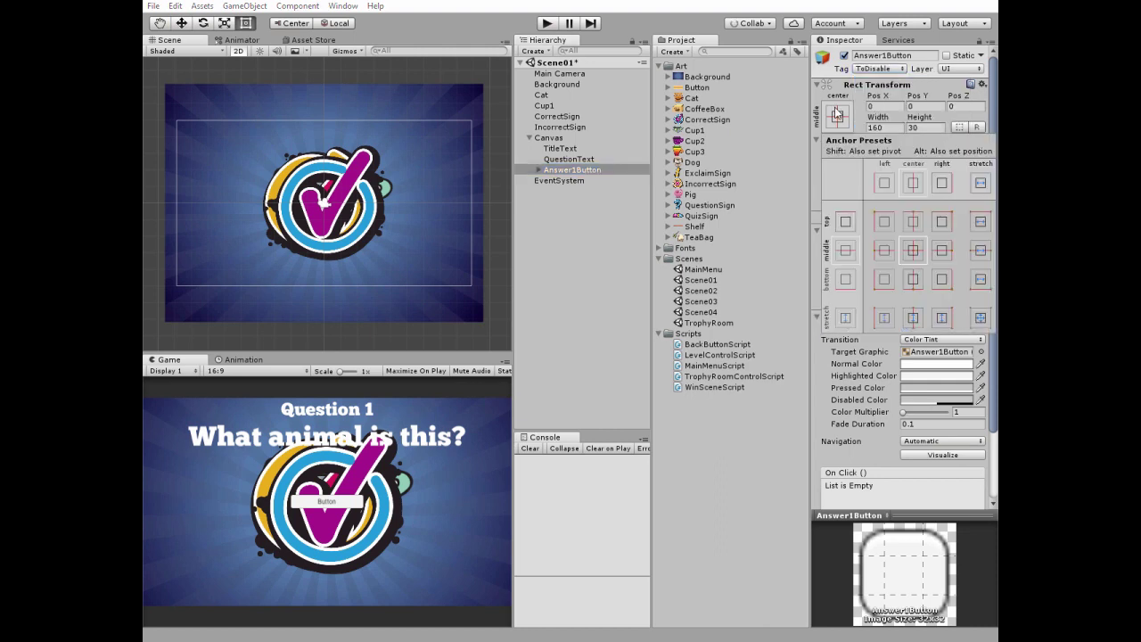
{"action": "key", "text": "t"}
{"action": "left_click", "coordinate": [911, 247]}
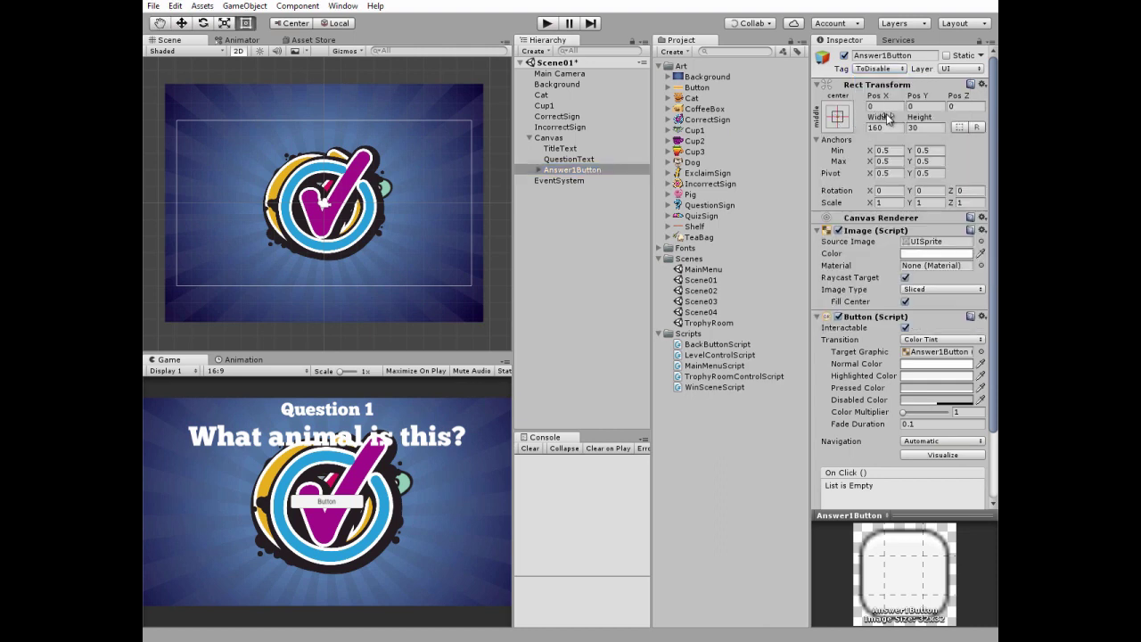
{"action": "left_click", "coordinate": [887, 106]}
{"action": "type", "text": "-200"}
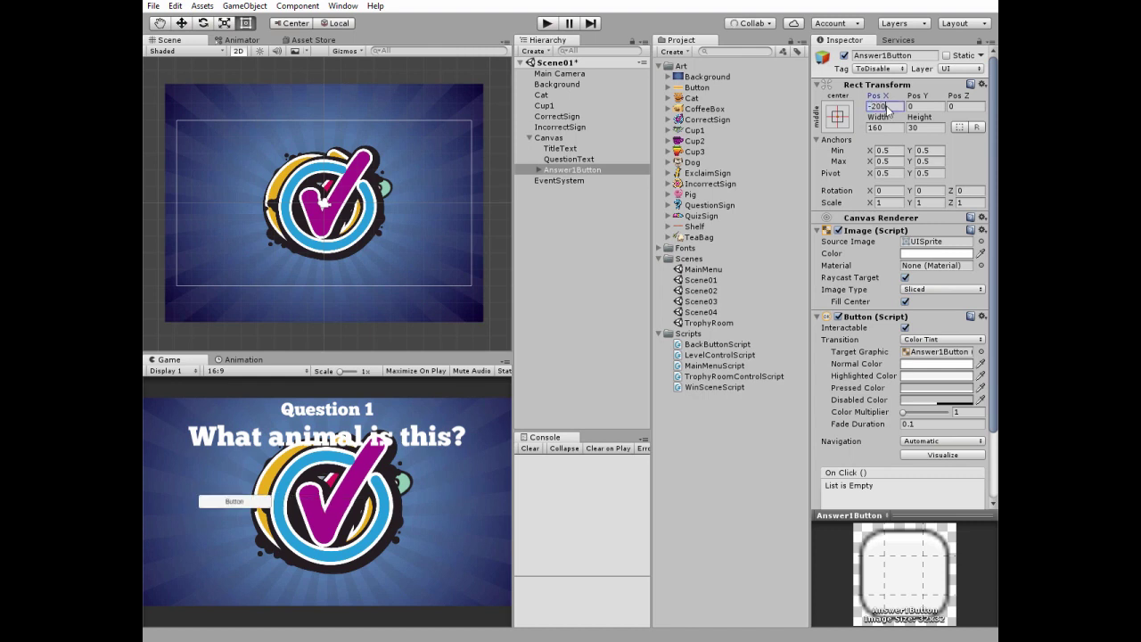
{"action": "left_click", "coordinate": [921, 107]}
{"action": "type", "text": "-100"}
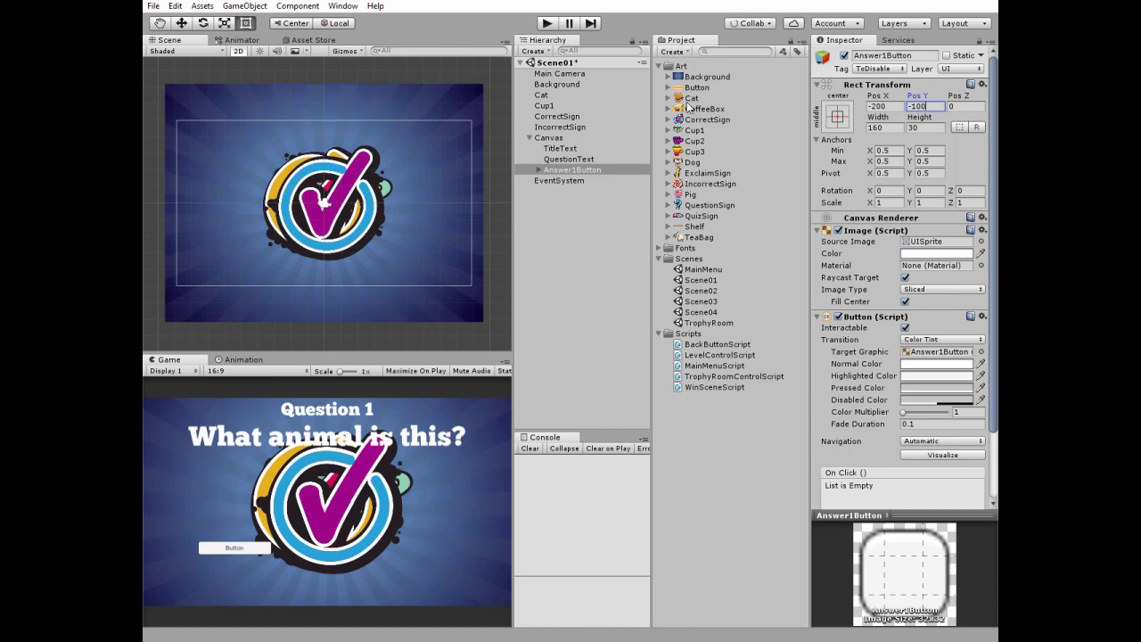
- Give the button the orange Button sprite and size it 300 by 90
{"action": "left_click_drag", "start_coordinate": [679, 89], "coordinate": [934, 249]}
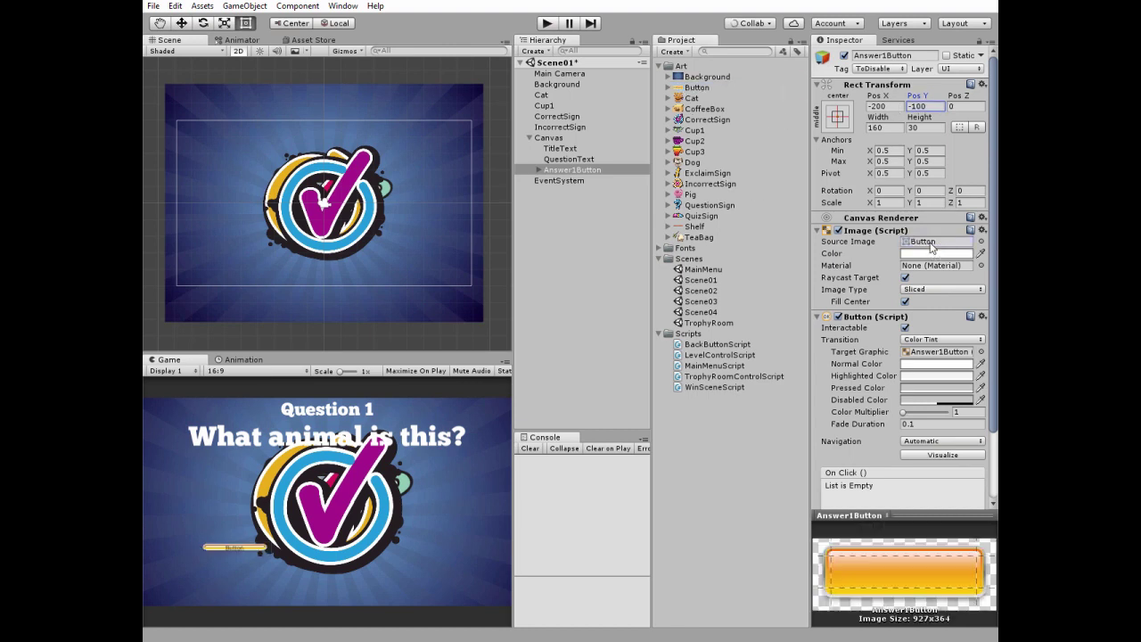
{"action": "left_click", "coordinate": [878, 127]}
{"action": "type", "text": "300"}
{"action": "left_click", "coordinate": [925, 128]}
{"action": "type", "text": "90"}
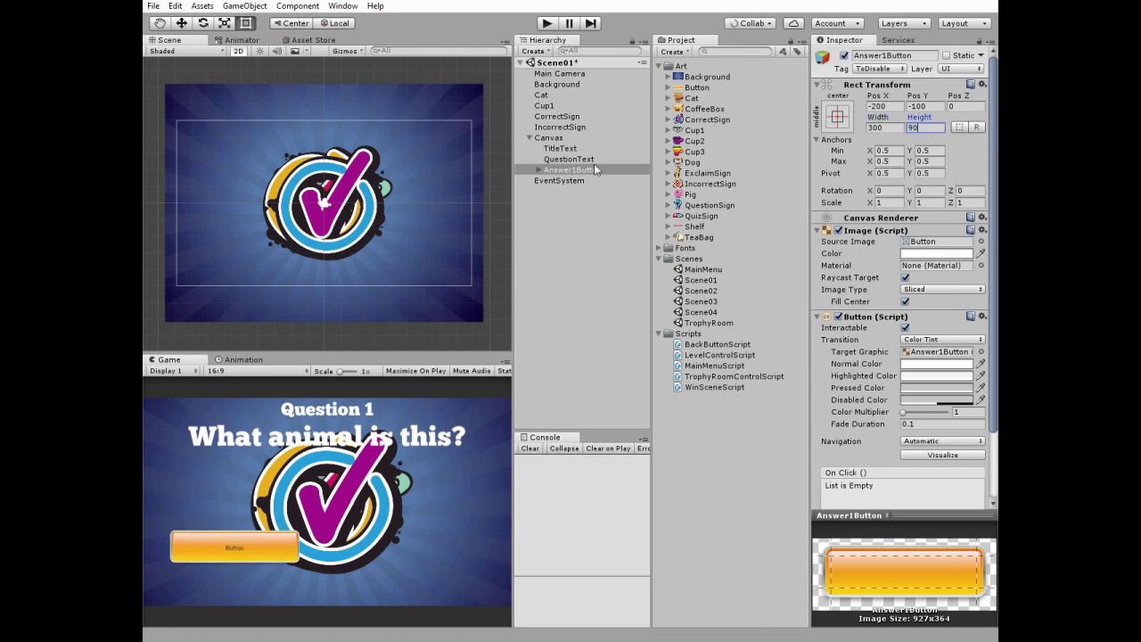
{"action": "left_click", "coordinate": [539, 171]}
- Change Answer1Button's label text to "It's a dog!"
{"action": "left_click", "coordinate": [538, 171]}
{"action": "left_click", "coordinate": [558, 180]}
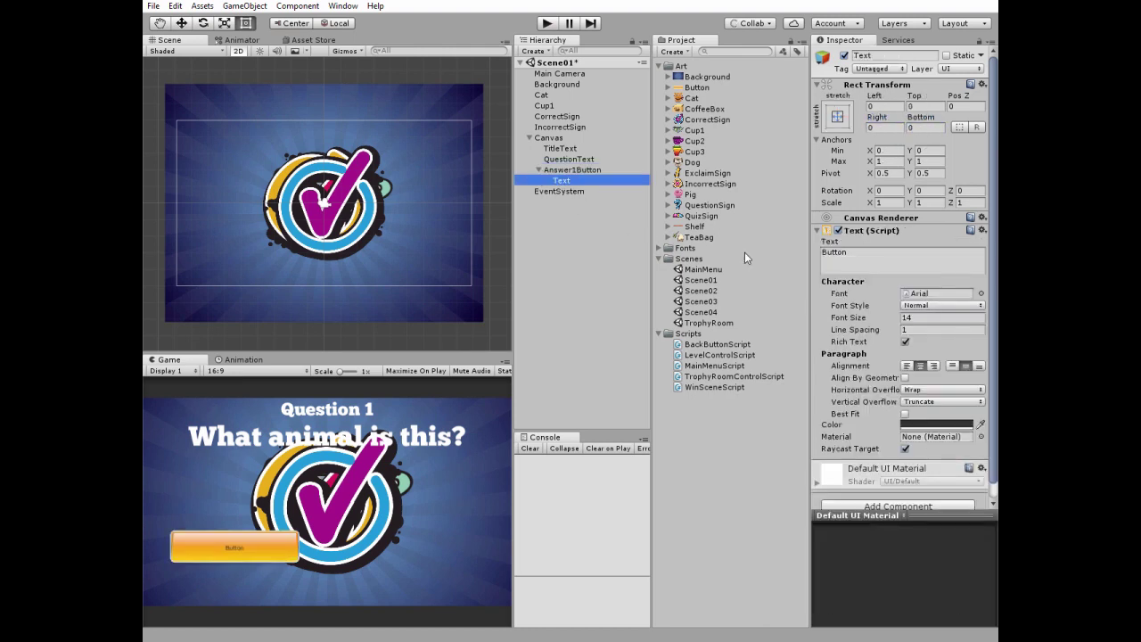
{"action": "left_click", "coordinate": [855, 255]}
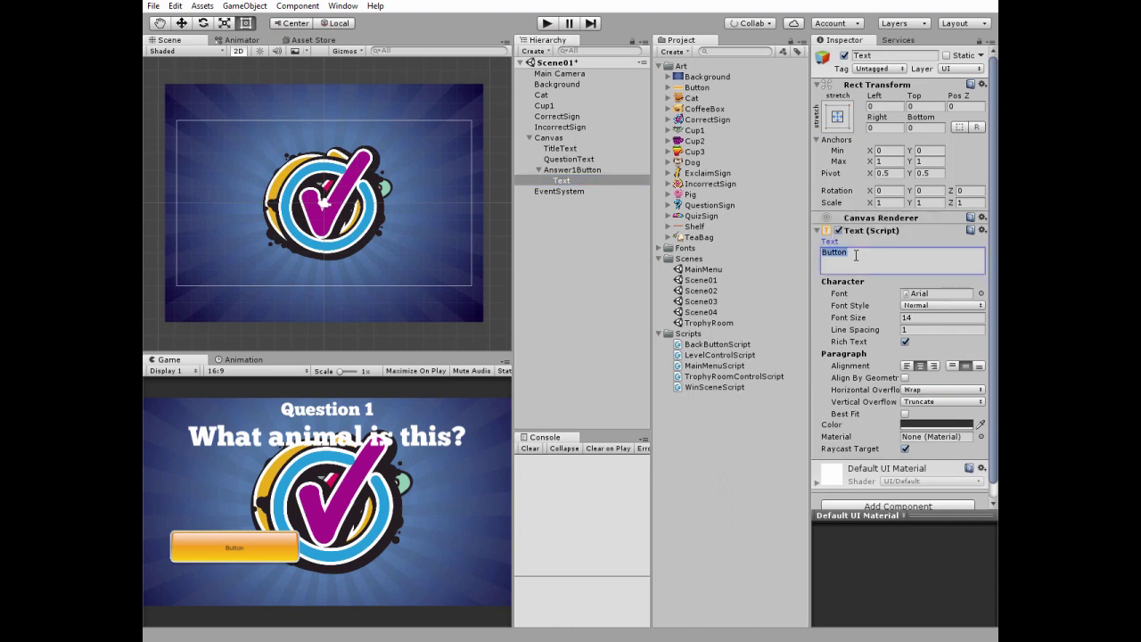
{"action": "type", "text": "It's a dog!"}
- Style the label in Chunkfive at size 25 and paste the copied blue colour
{"action": "left_click", "coordinate": [981, 293]}
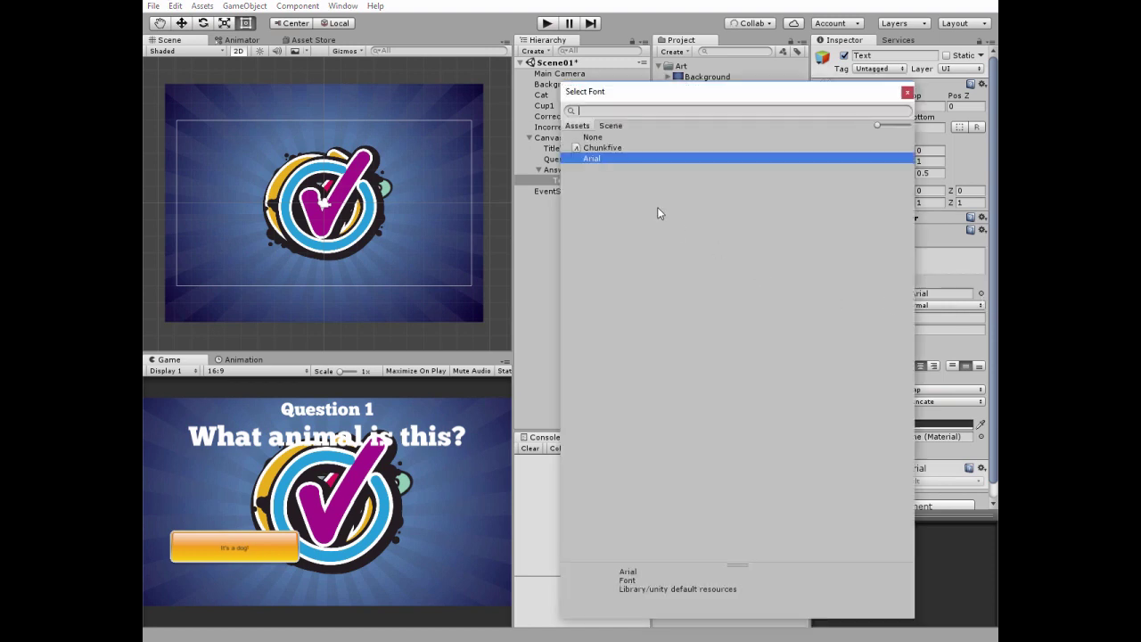
{"action": "left_click", "coordinate": [614, 147]}
{"action": "left_click", "coordinate": [907, 93]}
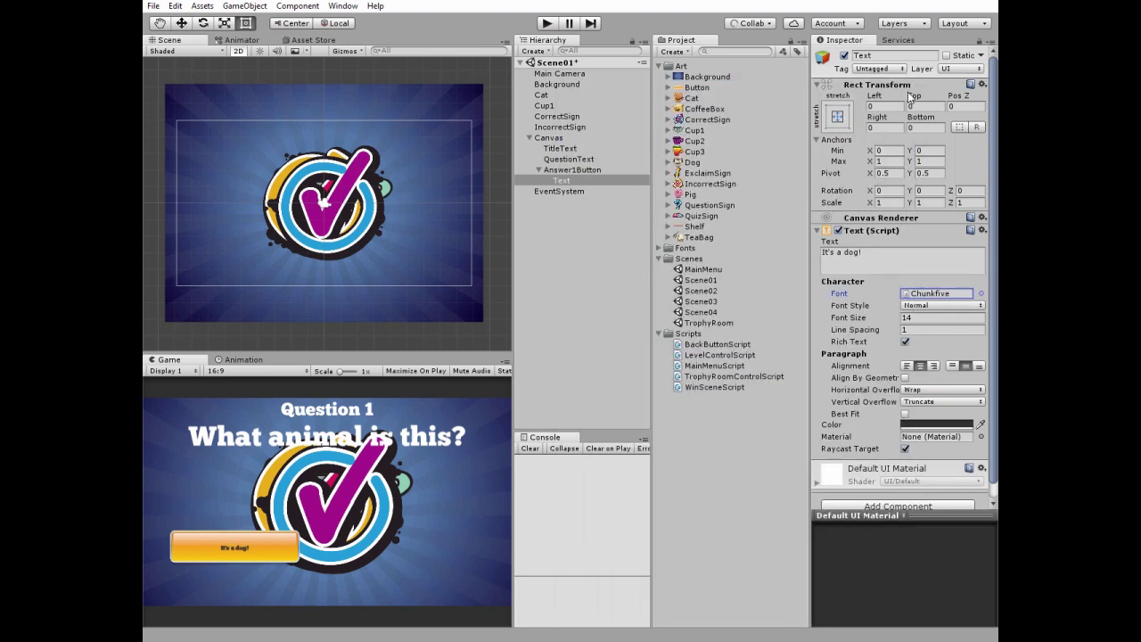
{"action": "left_click", "coordinate": [912, 317]}
{"action": "type", "text": "25"}
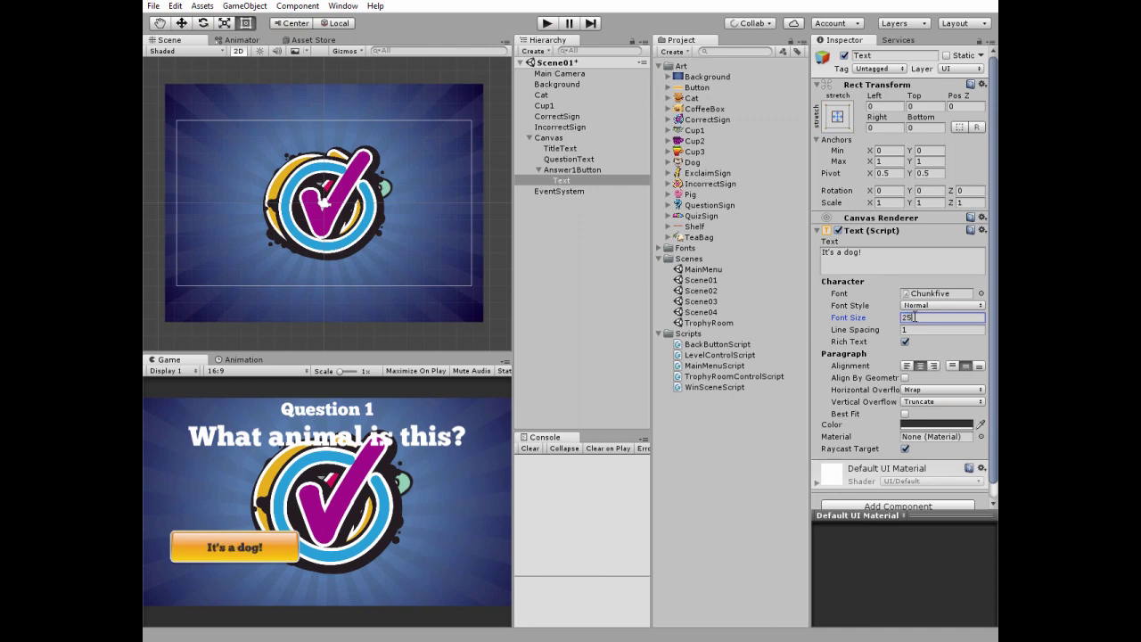
{"action": "right_click", "coordinate": [926, 426]}
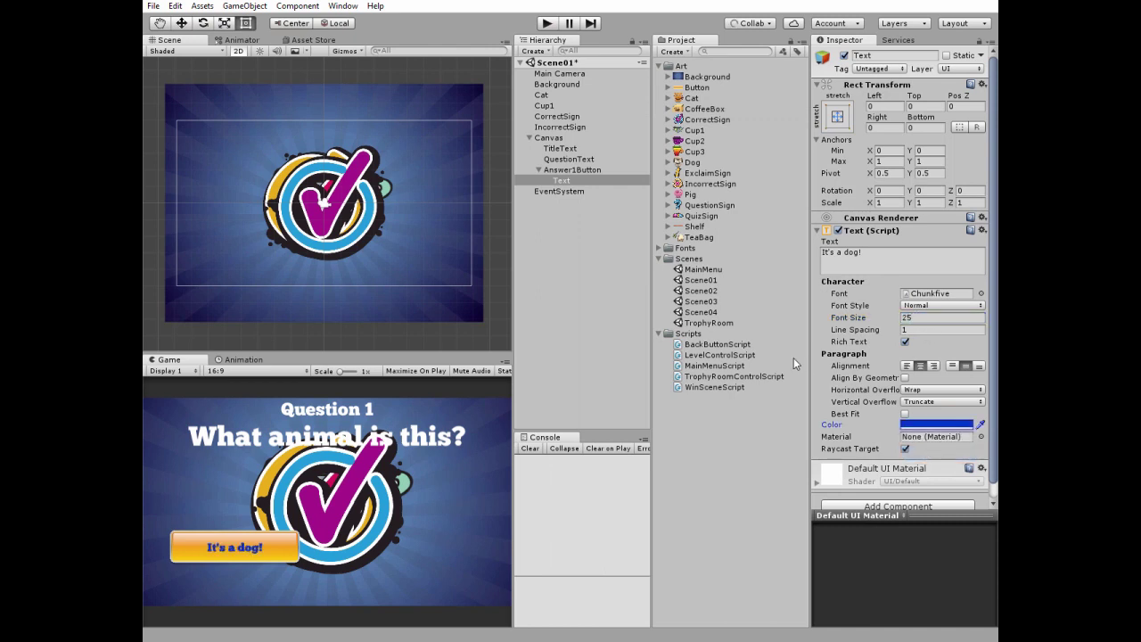
{"action": "left_click", "coordinate": [574, 169]}
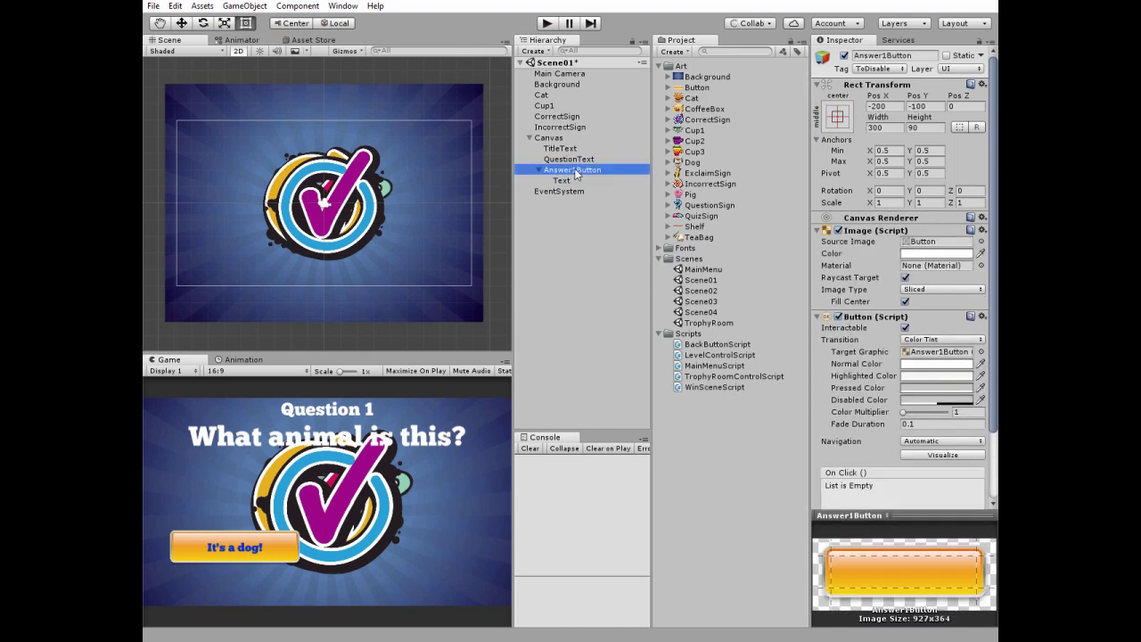
- Duplicate Answer1Button three times and rename the first copy Answer2Button
{"action": "key", "text": "ctrl+d"}
{"action": "key", "text": "ctrl+d"}
{"action": "key", "text": "ctrl+d"}
{"action": "left_click", "coordinate": [575, 191]}
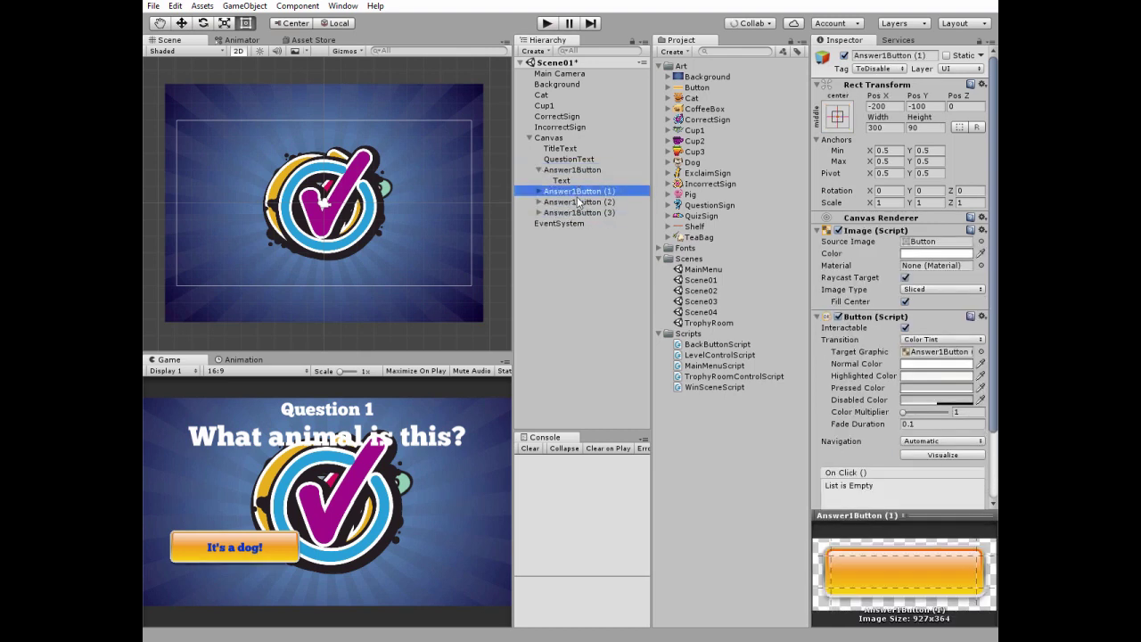
{"action": "left_click", "coordinate": [575, 192]}
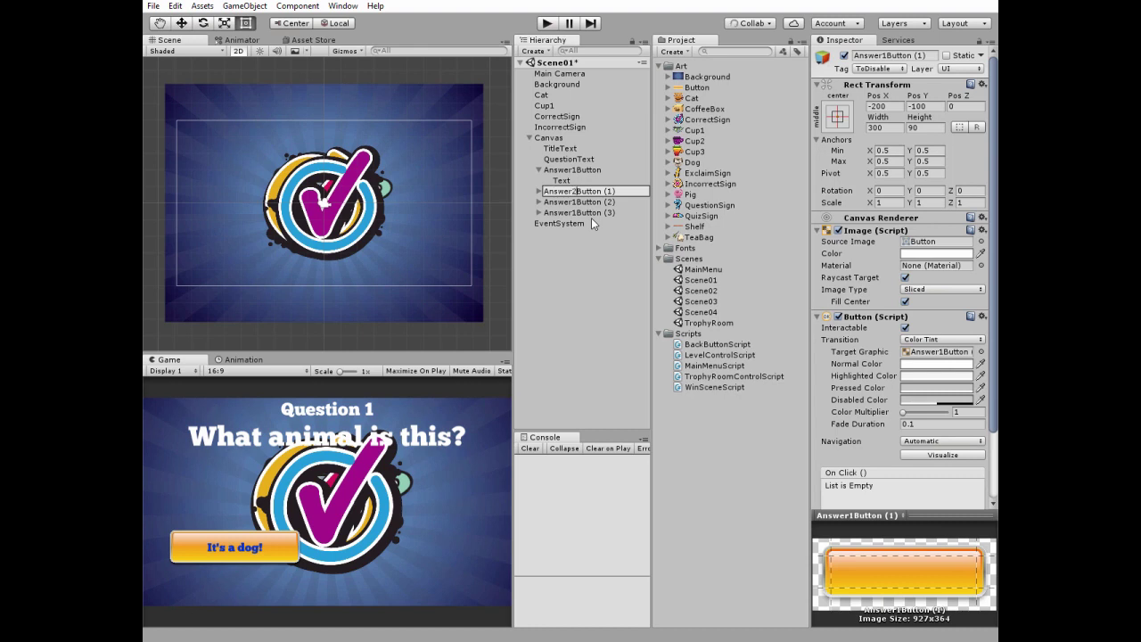
{"action": "type", "text": "Answer2Button"}
{"action": "key", "text": "Return"}
- Rename Answer1Button (2) to Answer3Button
{"action": "key", "text": "Down"}
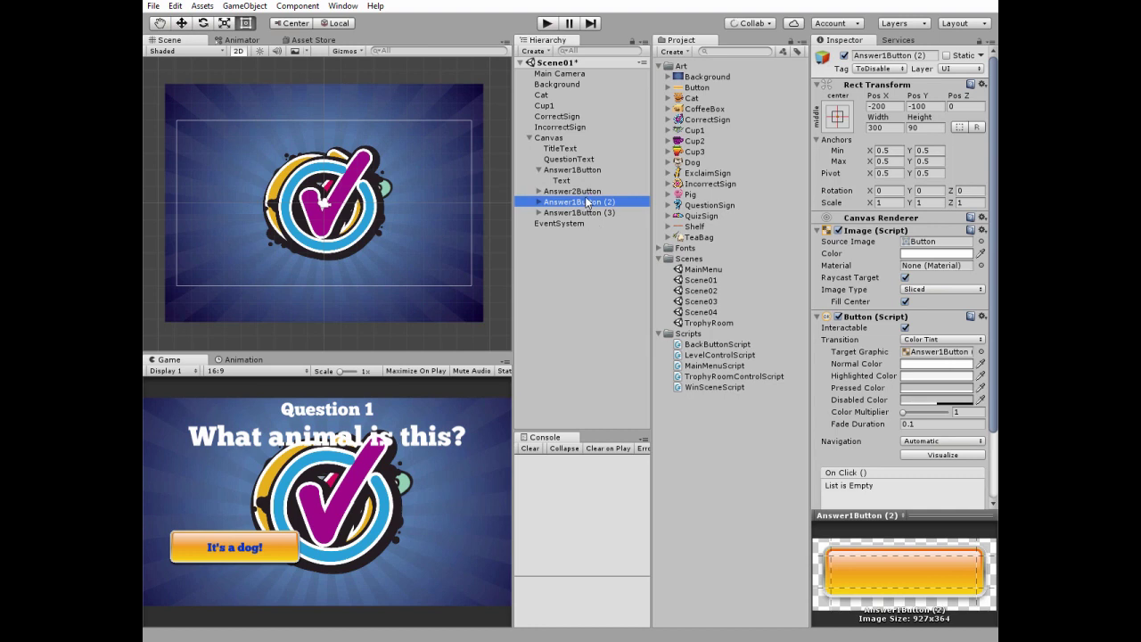
{"action": "left_click", "coordinate": [587, 202]}
{"action": "key", "text": "BackSpace"}
{"action": "type", "text": "3"}
{"action": "key", "text": "End"}
{"action": "key", "text": "BackSpace"}
{"action": "key", "text": "BackSpace"}
{"action": "key", "text": "BackSpace"}
{"action": "key", "text": "BackSpace"}
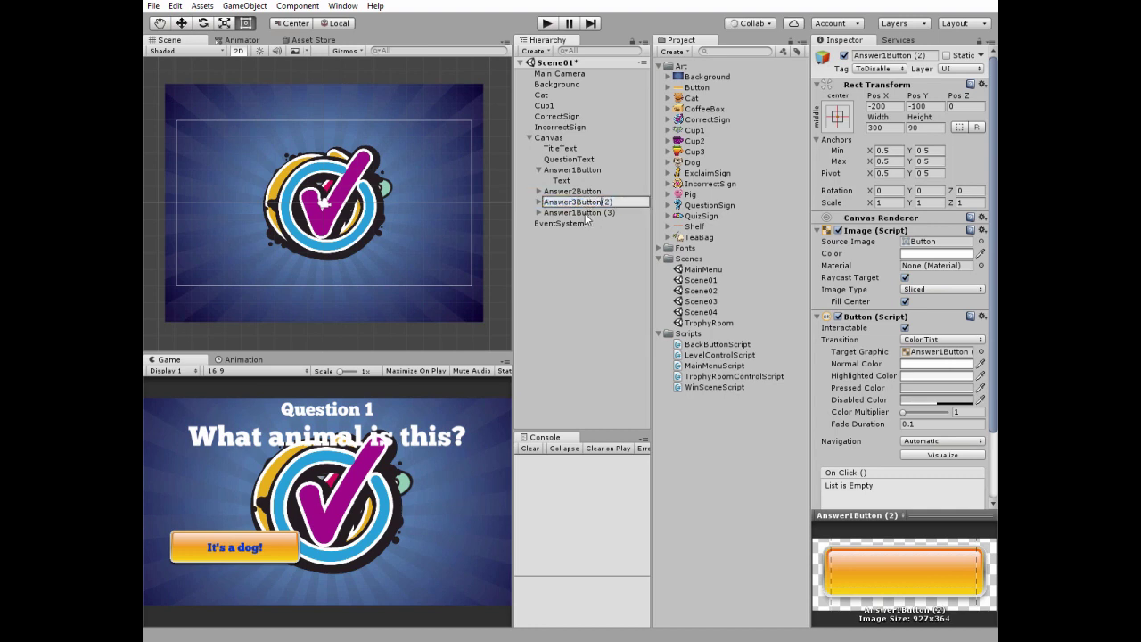
{"action": "key", "text": "Return"}
- Rename Answer1Button (3) to Answer4Button
{"action": "key", "text": "Down"}
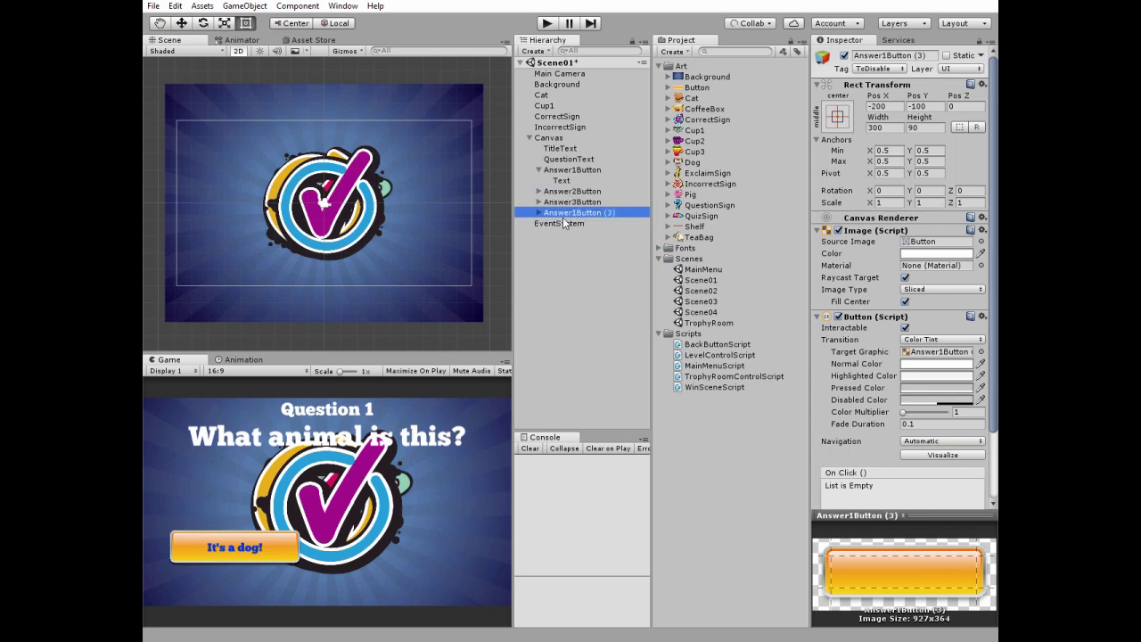
{"action": "left_click", "coordinate": [581, 214]}
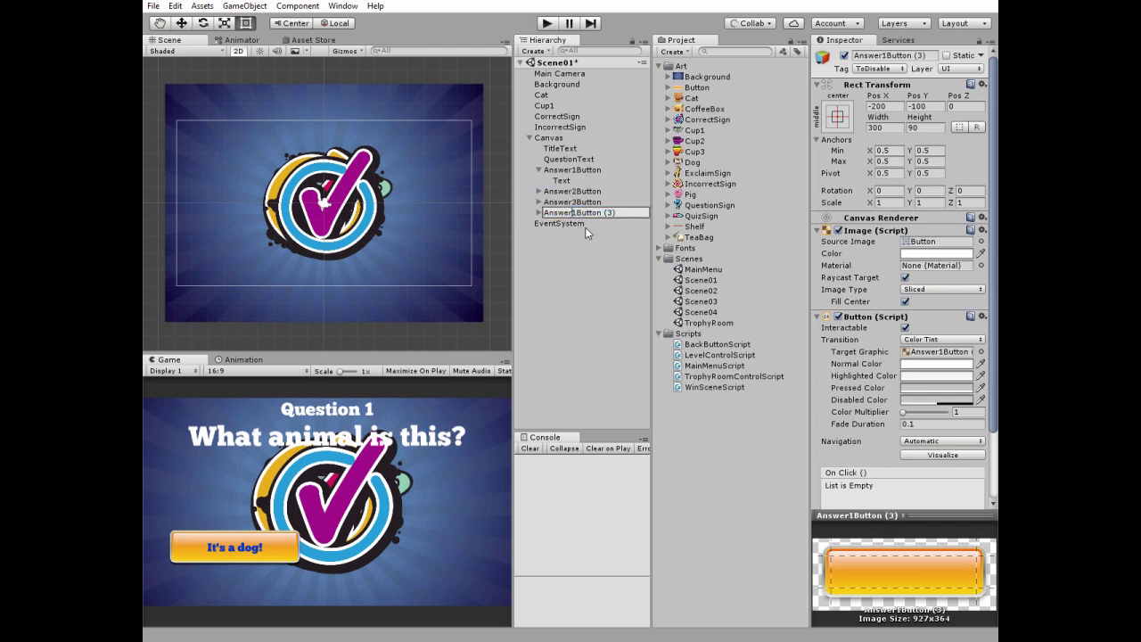
{"action": "key", "text": "Delete"}
{"action": "type", "text": "4"}
{"action": "key", "text": "Delete"}
{"action": "key", "text": "Return"}
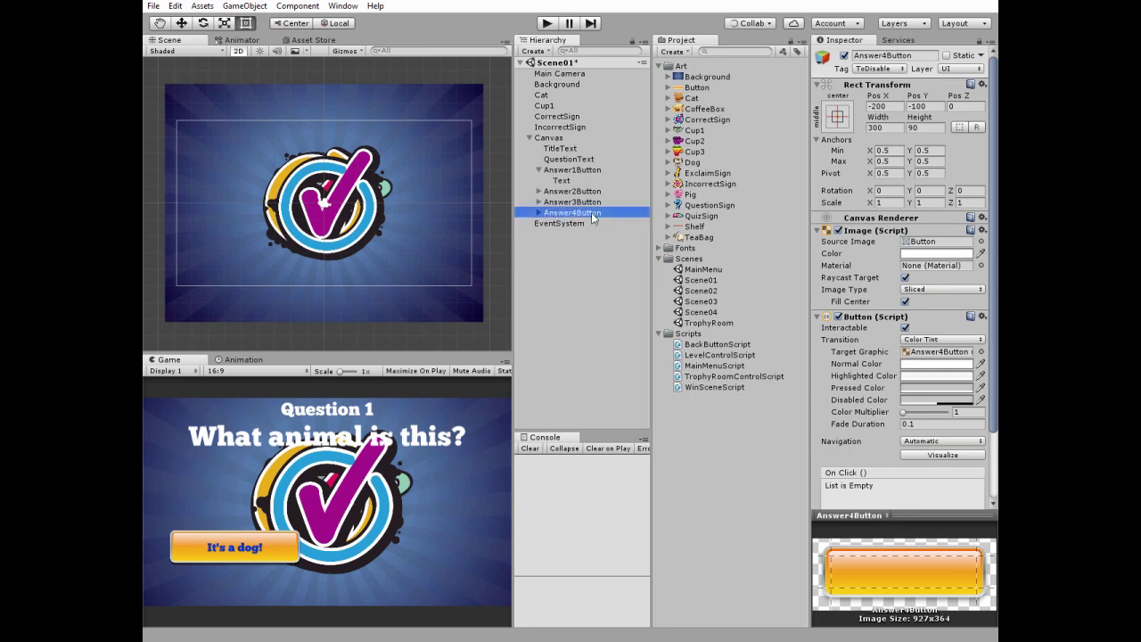
{"action": "left_click", "coordinate": [578, 192]}
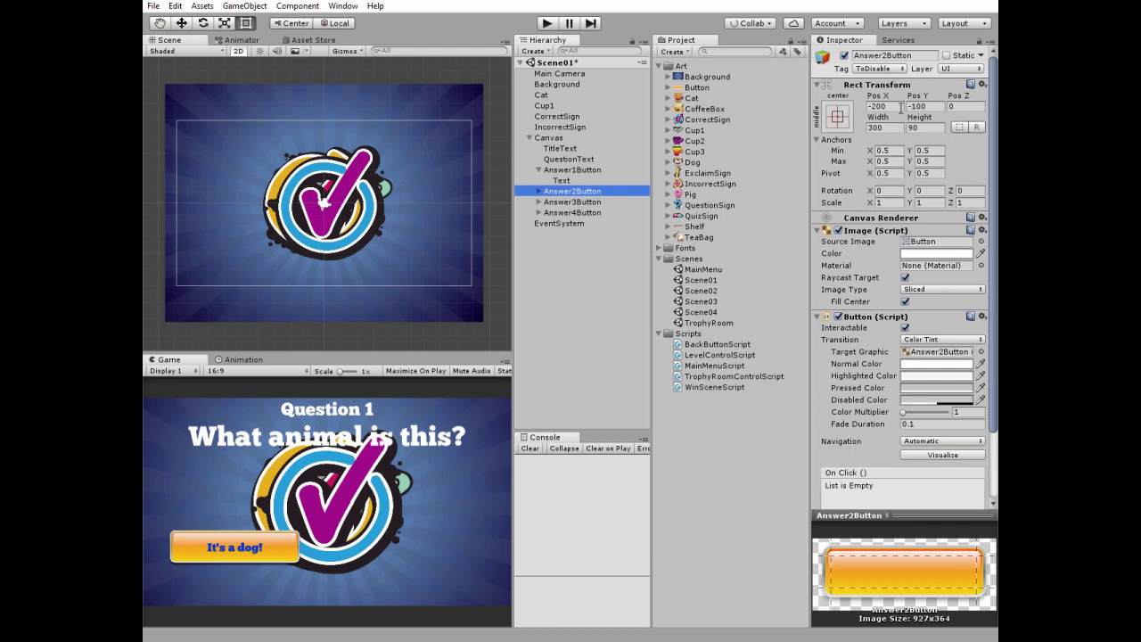
- Move Answer2Button to position X -150, Y -180
{"action": "left_click", "coordinate": [901, 106]}
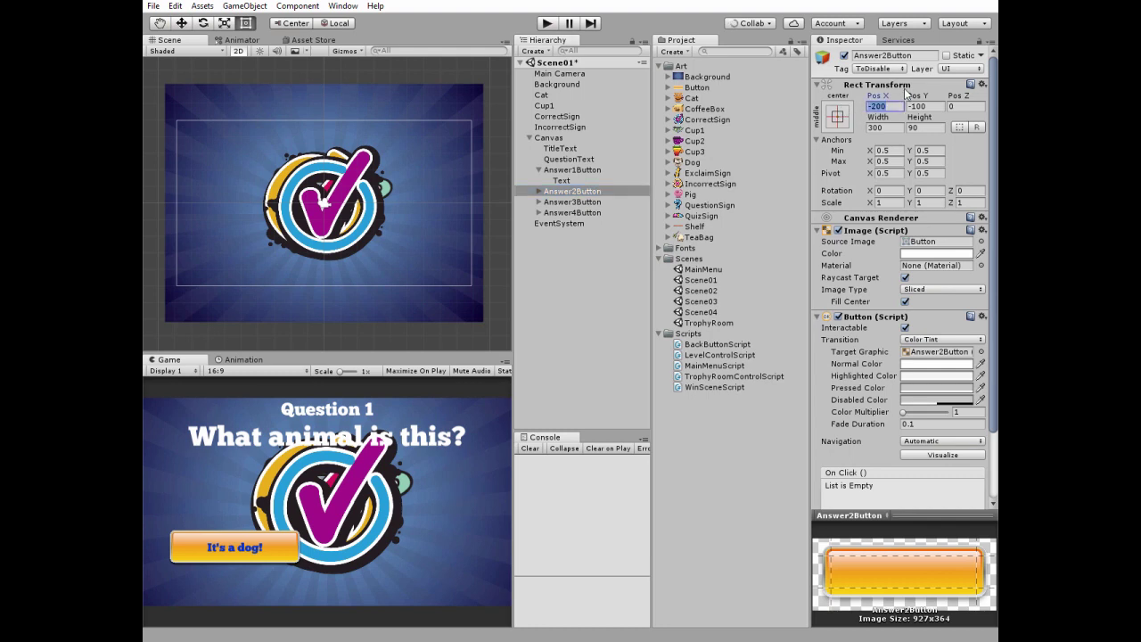
{"action": "type", "text": "-150"}
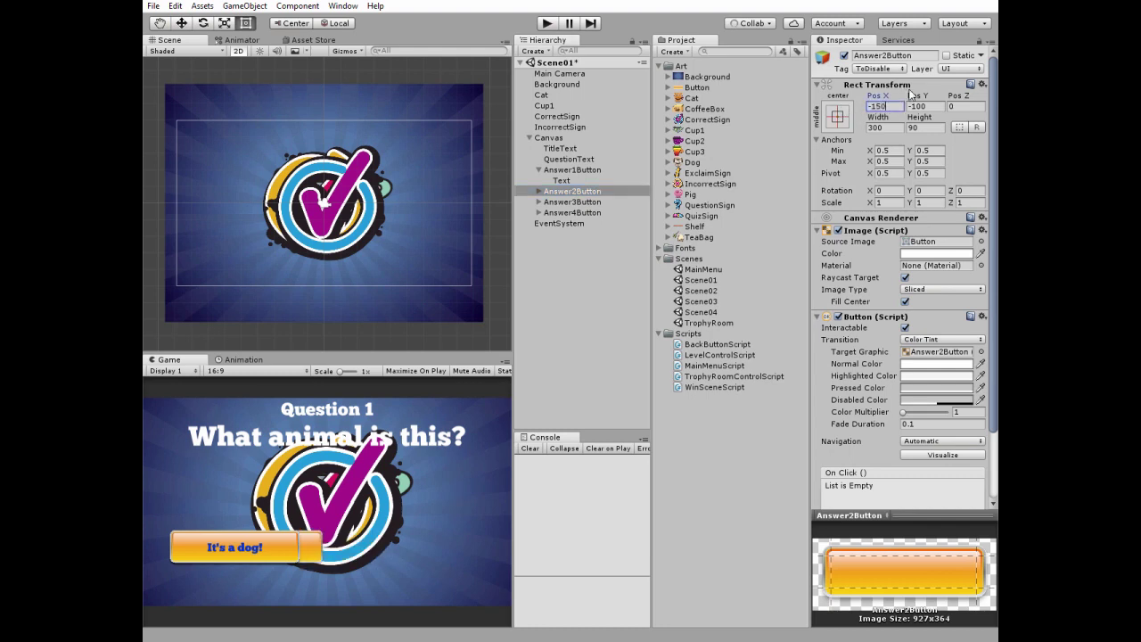
{"action": "left_click", "coordinate": [937, 106]}
{"action": "type", "text": "-180"}
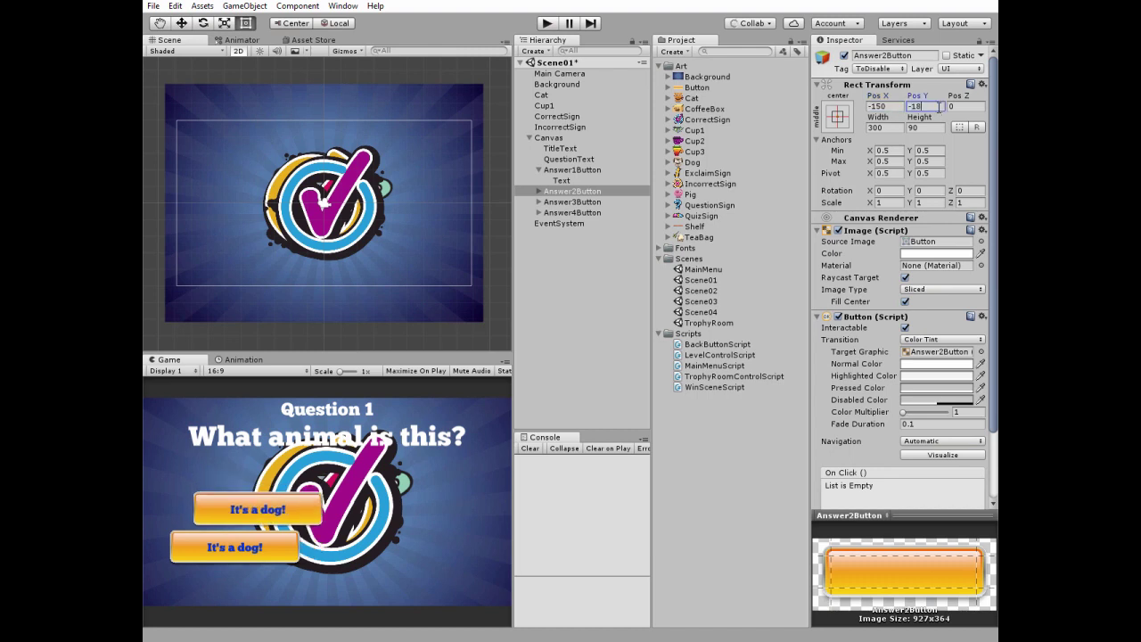
- Change Answer2Button's label to "Looks like a cow!"
{"action": "left_click", "coordinate": [538, 191]}
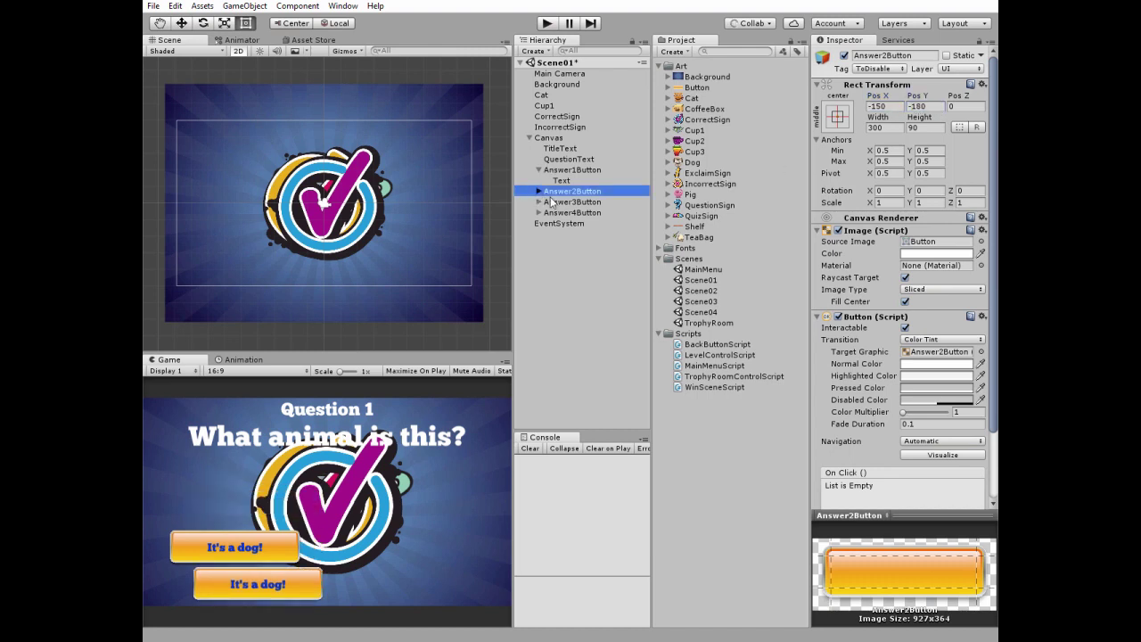
{"action": "left_click", "coordinate": [558, 203]}
{"action": "left_click", "coordinate": [871, 256]}
{"action": "type", "text": "L"}
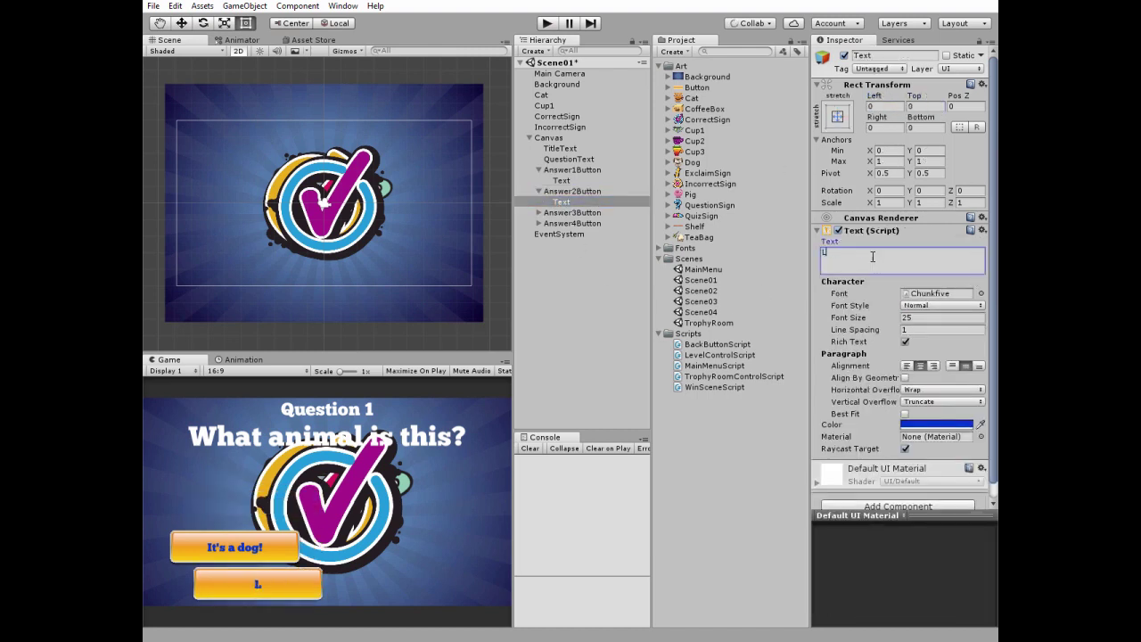
{"action": "type", "text": "ooks like a cow"}
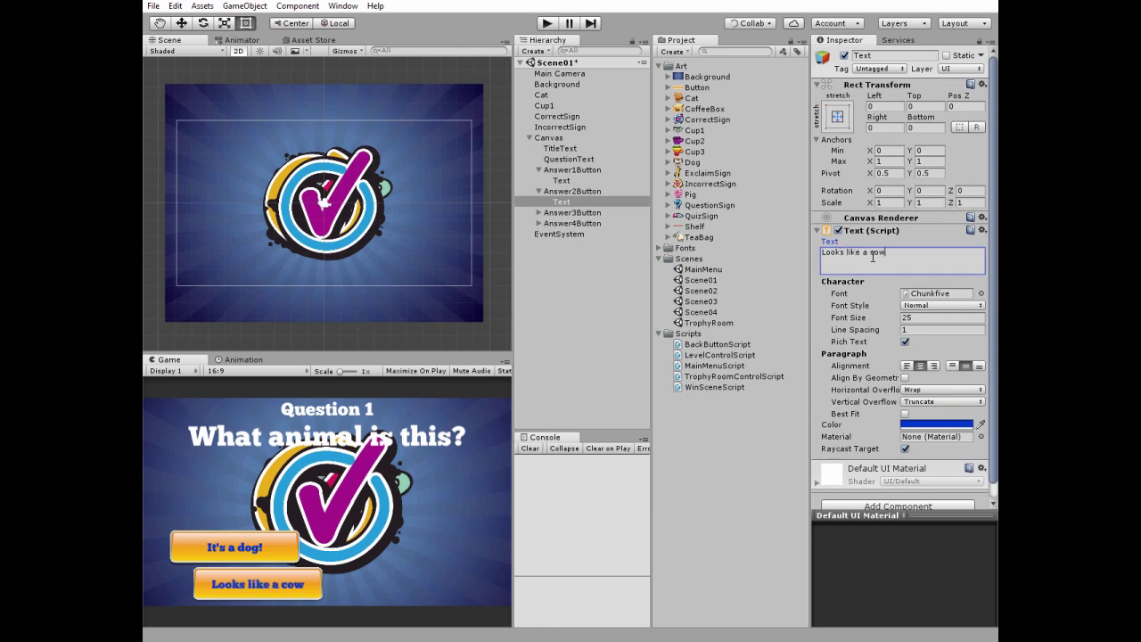
{"action": "type", "text": "!"}
{"action": "left_click", "coordinate": [577, 213]}
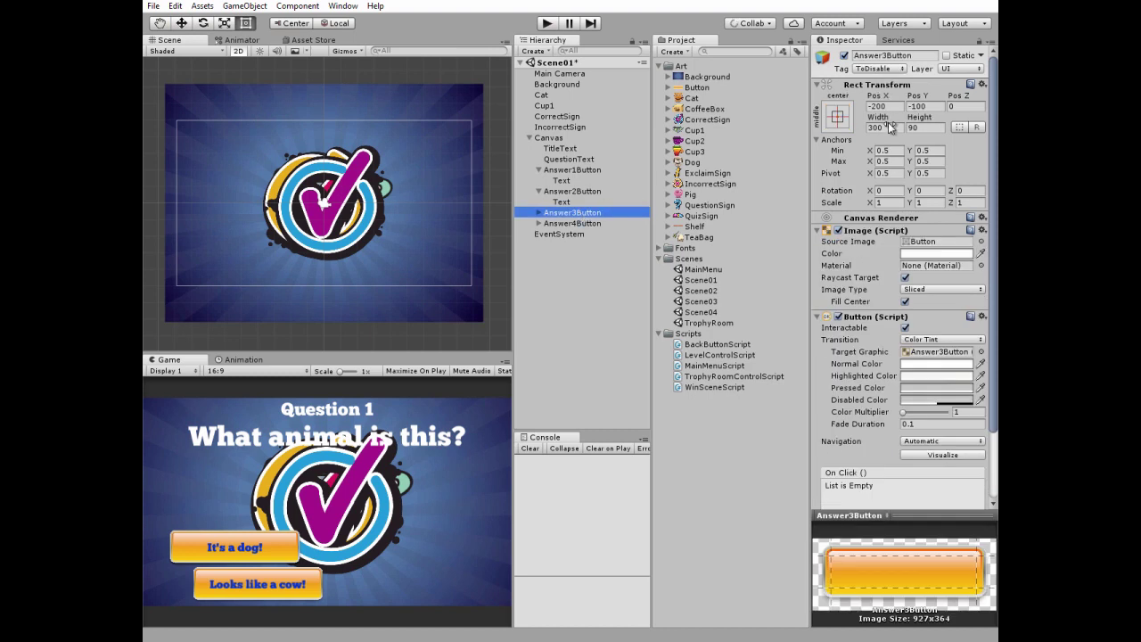
- Move Answer3Button to X 200, keeping Y at -100
{"action": "left_click", "coordinate": [895, 103]}
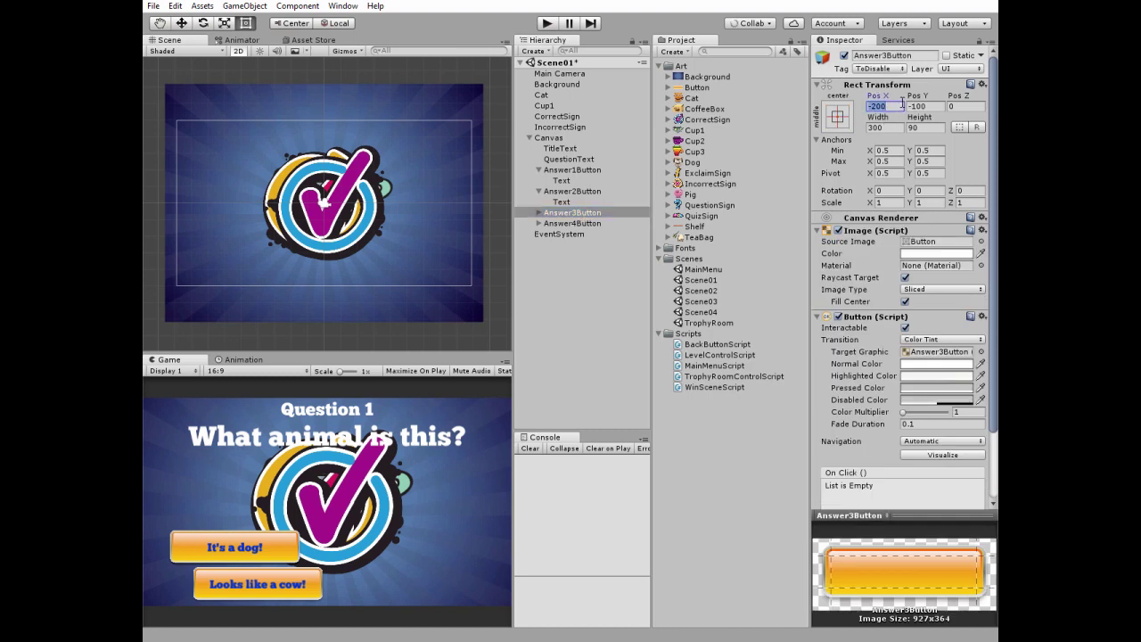
{"action": "type", "text": "200"}
{"action": "left_click", "coordinate": [931, 107]}
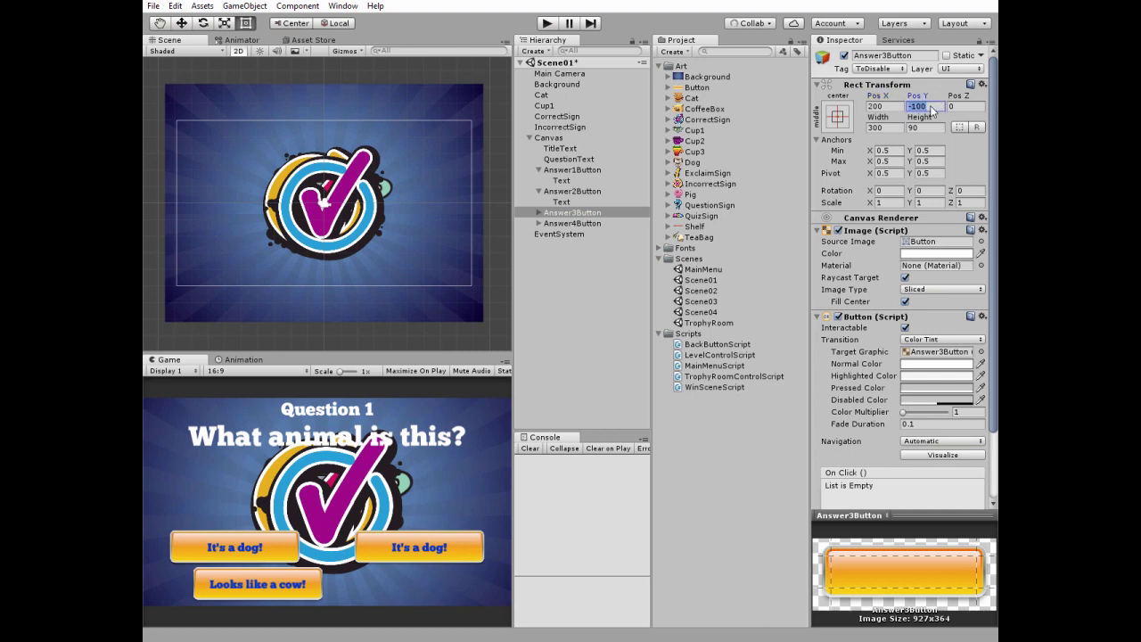
- Change Answer3Button's label to "Kitty-kitty!"
{"action": "left_click", "coordinate": [539, 213]}
{"action": "left_click", "coordinate": [559, 223]}
{"action": "left_click", "coordinate": [873, 254]}
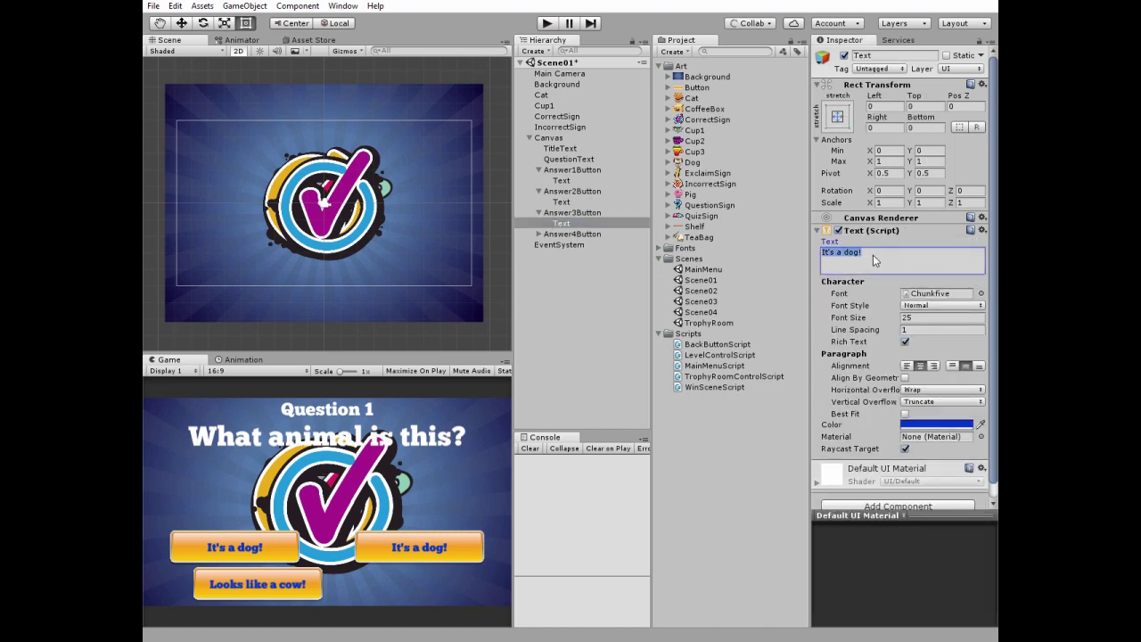
{"action": "type", "text": "Kitty-"}
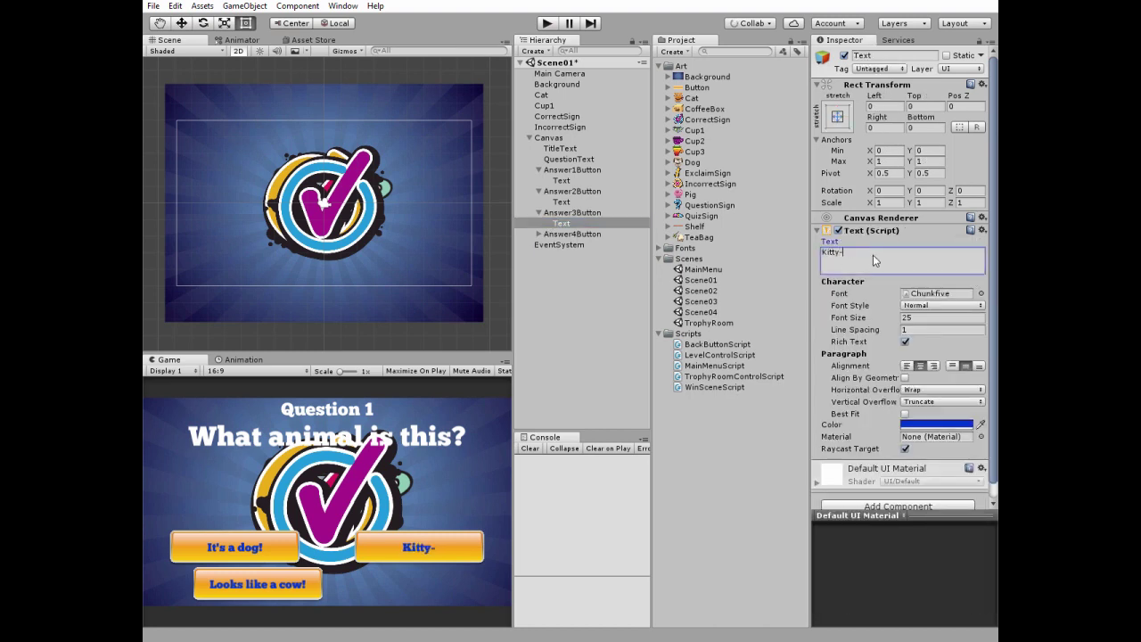
{"action": "type", "text": "kitty!"}
{"action": "left_click", "coordinate": [546, 235]}
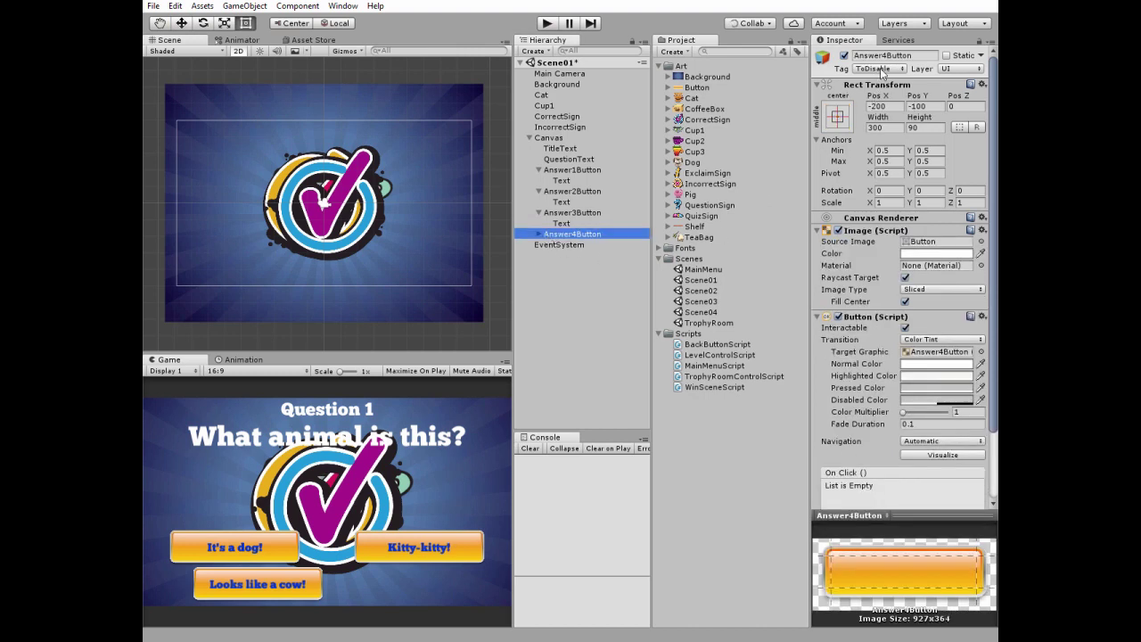
- Move Answer4Button to position X 150, Y -180
{"action": "left_click", "coordinate": [894, 108]}
{"action": "type", "text": "150"}
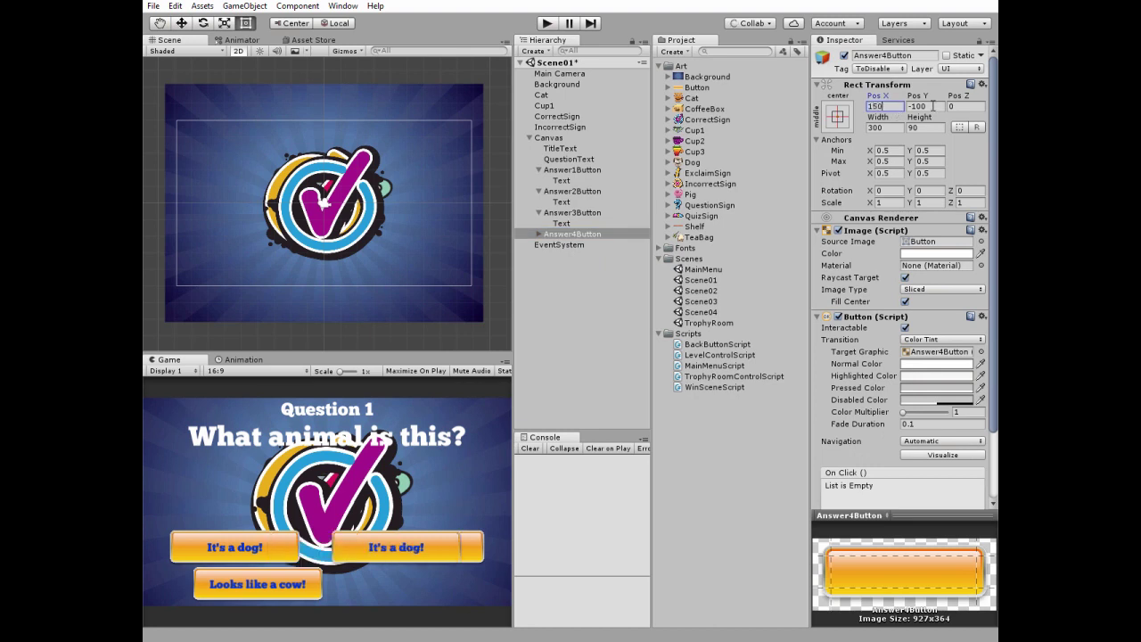
{"action": "left_click", "coordinate": [932, 106]}
{"action": "type", "text": "-180"}
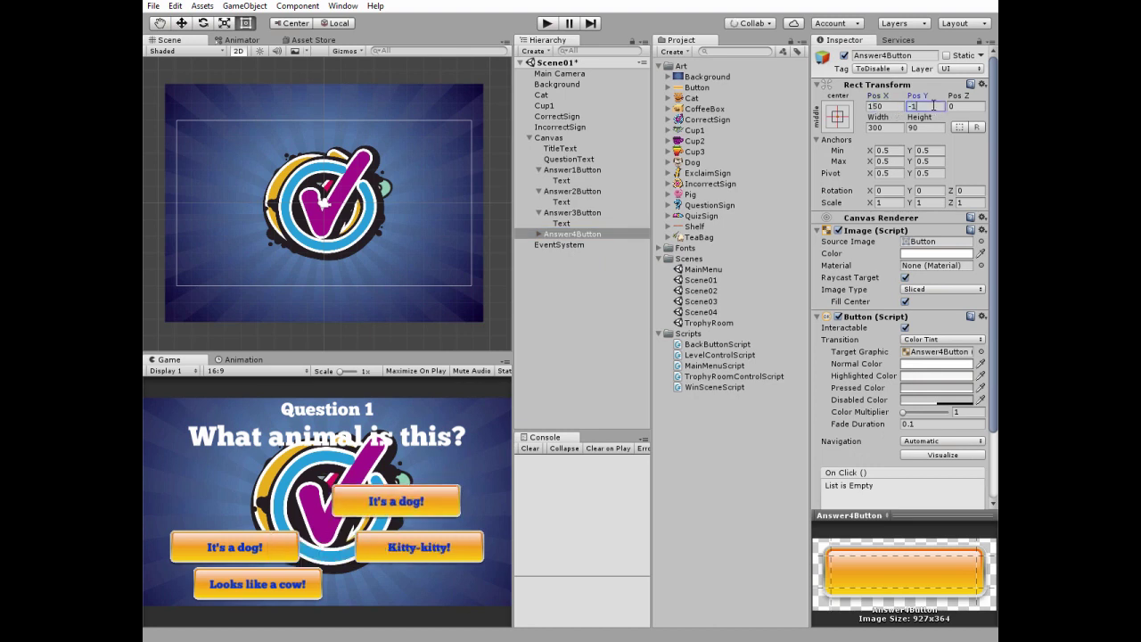
- Change Answer4Button's label to "Who?"
{"action": "left_click", "coordinate": [538, 234]}
{"action": "left_click", "coordinate": [561, 245]}
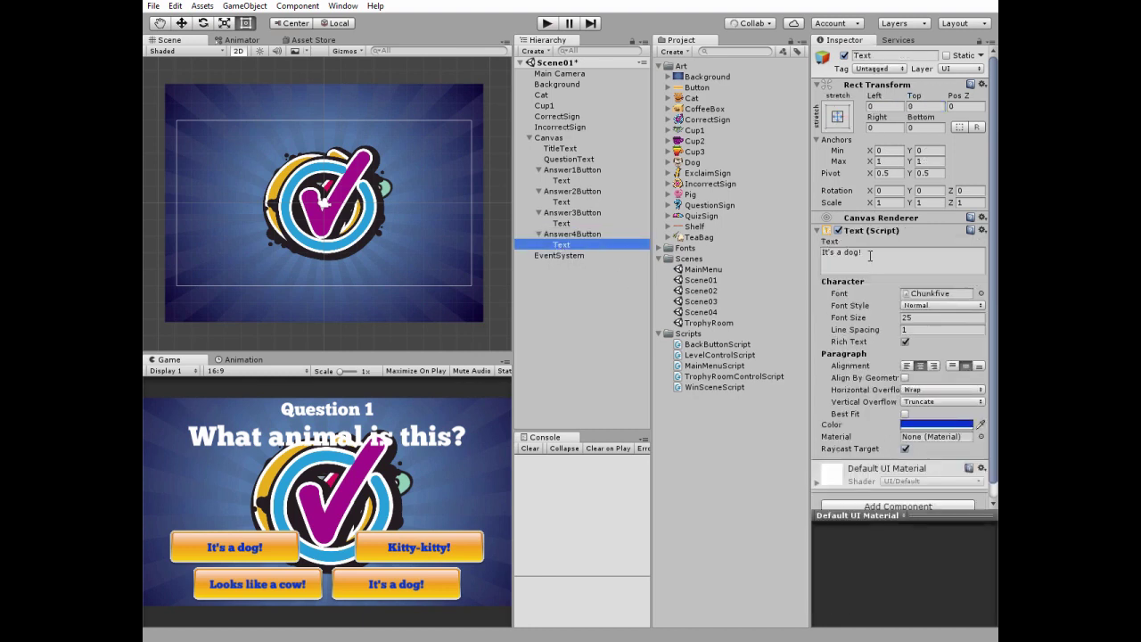
{"action": "left_click", "coordinate": [871, 252]}
{"action": "type", "text": "Who?"}
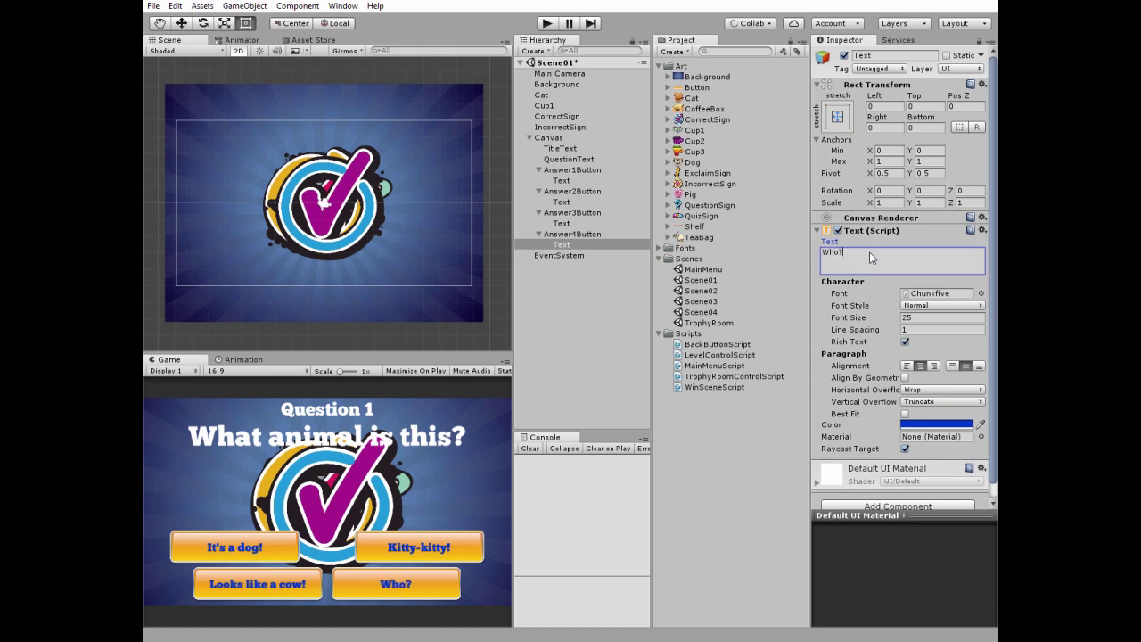
- Create a UI Text object under the Canvas and start renaming it, typing "Tr"
{"action": "left_click", "coordinate": [546, 138]}
{"action": "right_click", "coordinate": [546, 138]}
{"action": "mouse_move", "coordinate": [615, 356]}
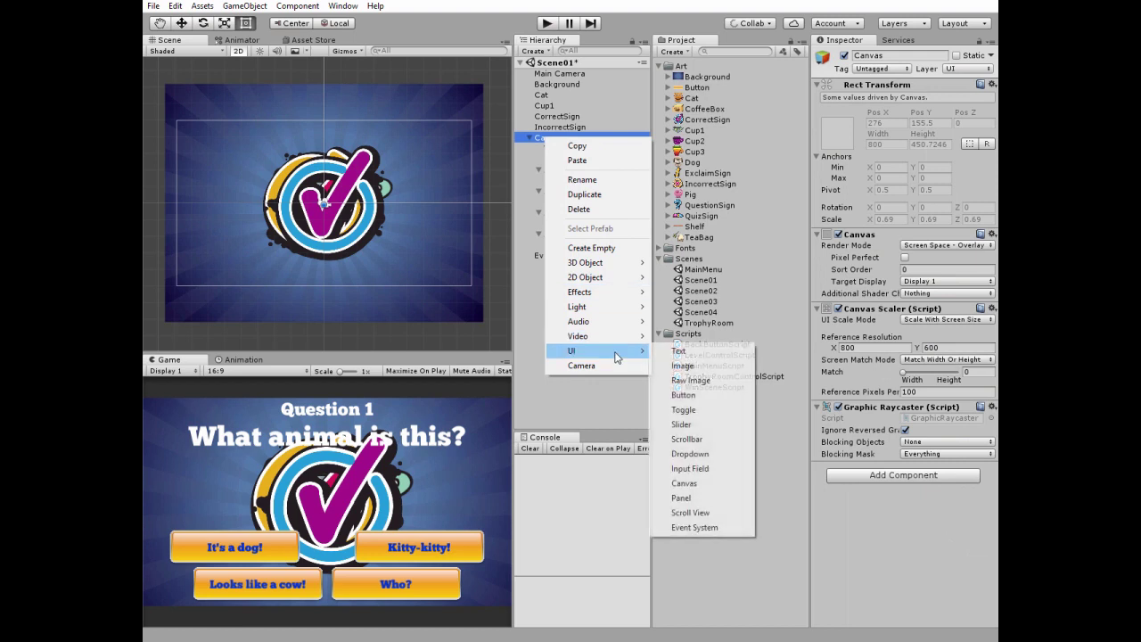
{"action": "left_click", "coordinate": [682, 351]}
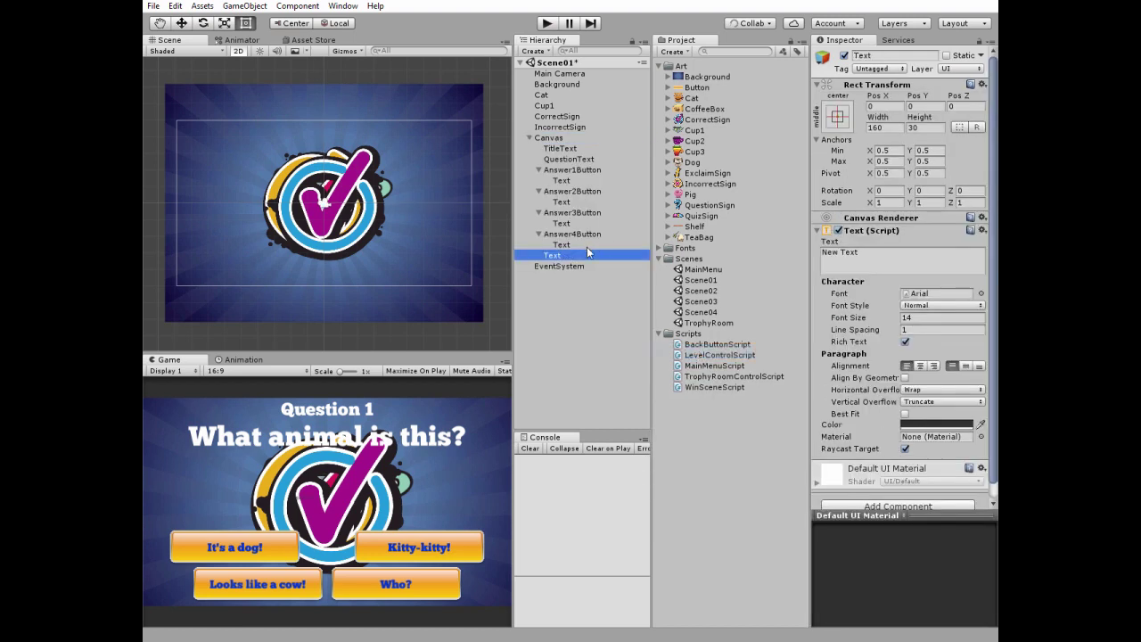
{"action": "left_click", "coordinate": [566, 258]}
{"action": "type", "text": "Tr"}
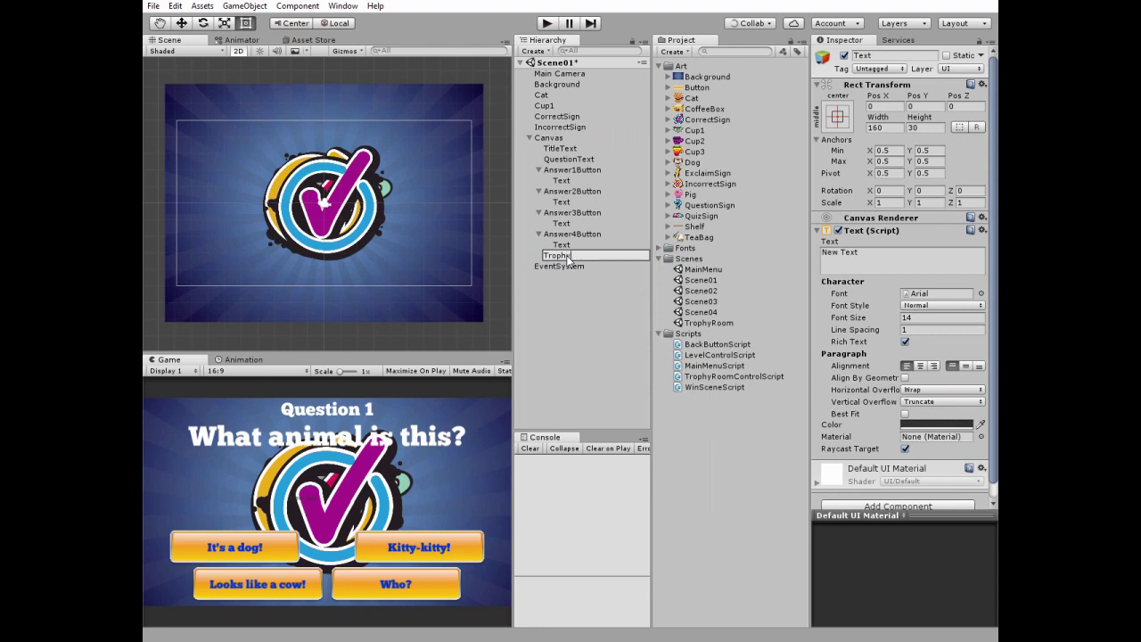
- Rename the text object TrophyText, tag it ToEnable, and size it 250×100
{"action": "type", "text": "ophyText"}
{"action": "key", "text": "Return"}
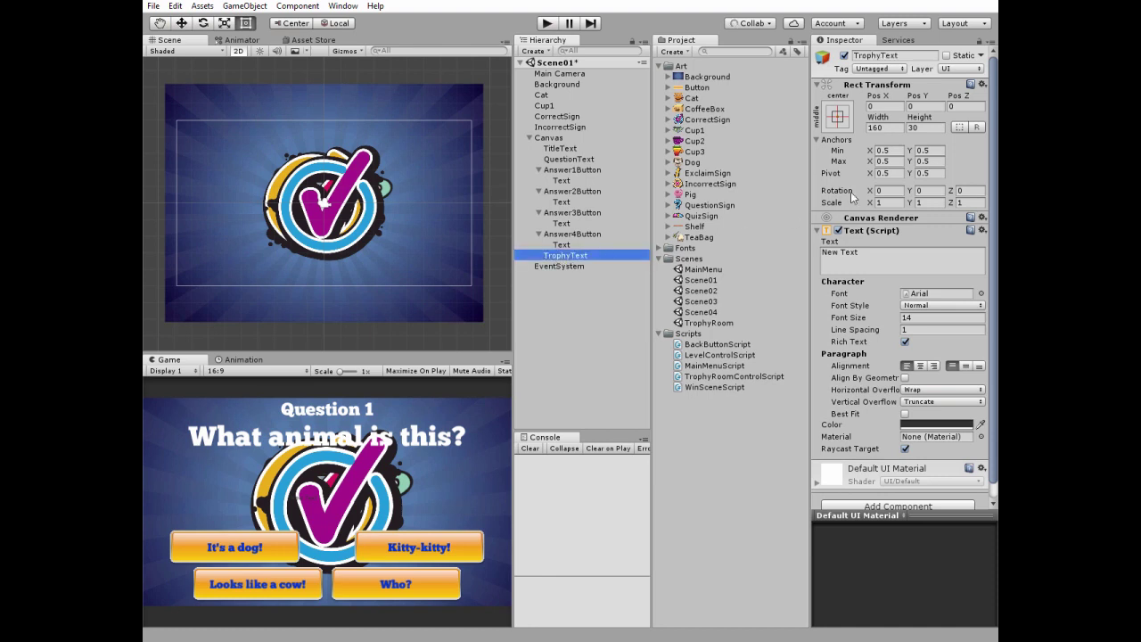
{"action": "left_click", "coordinate": [877, 68]}
{"action": "left_click", "coordinate": [887, 200]}
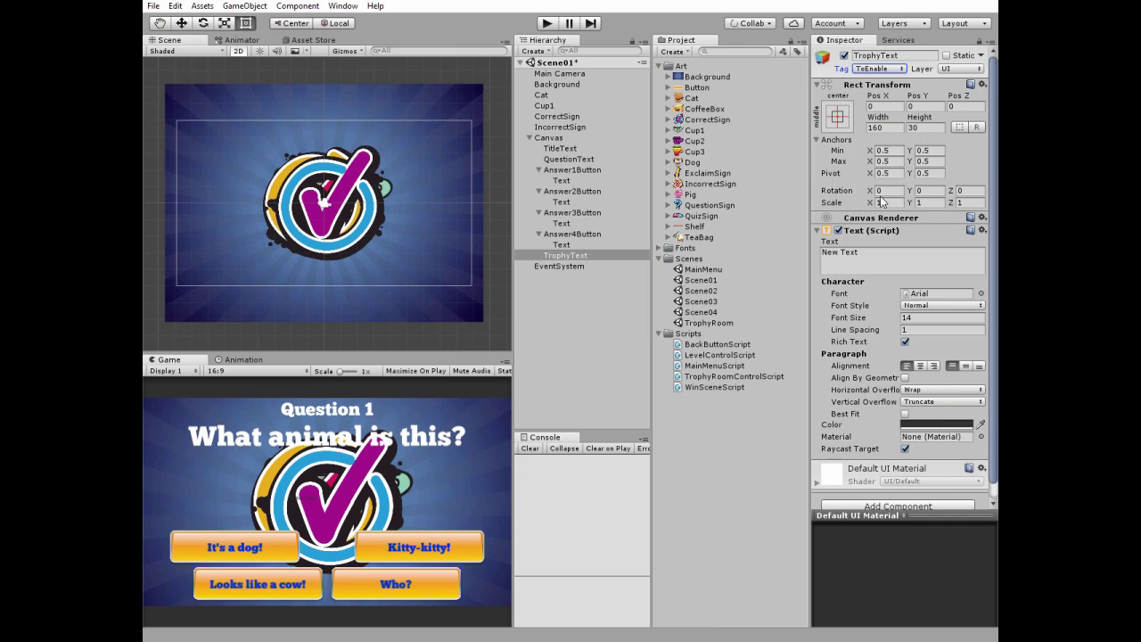
{"action": "left_click", "coordinate": [892, 126]}
{"action": "type", "text": "250"}
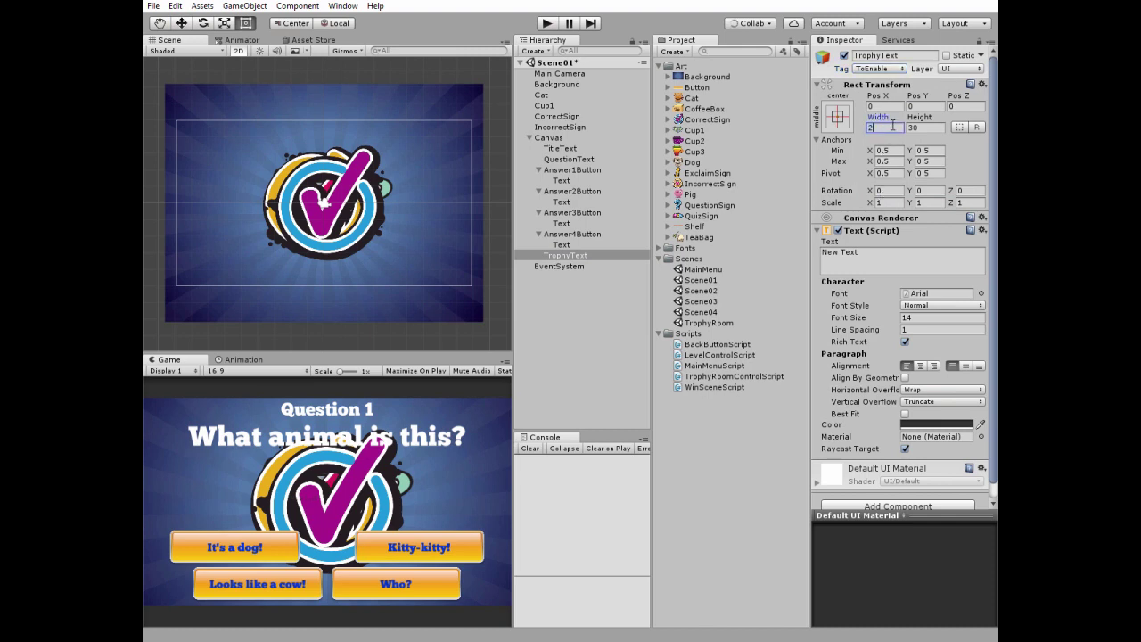
{"action": "left_click", "coordinate": [925, 131]}
{"action": "type", "text": "100"}
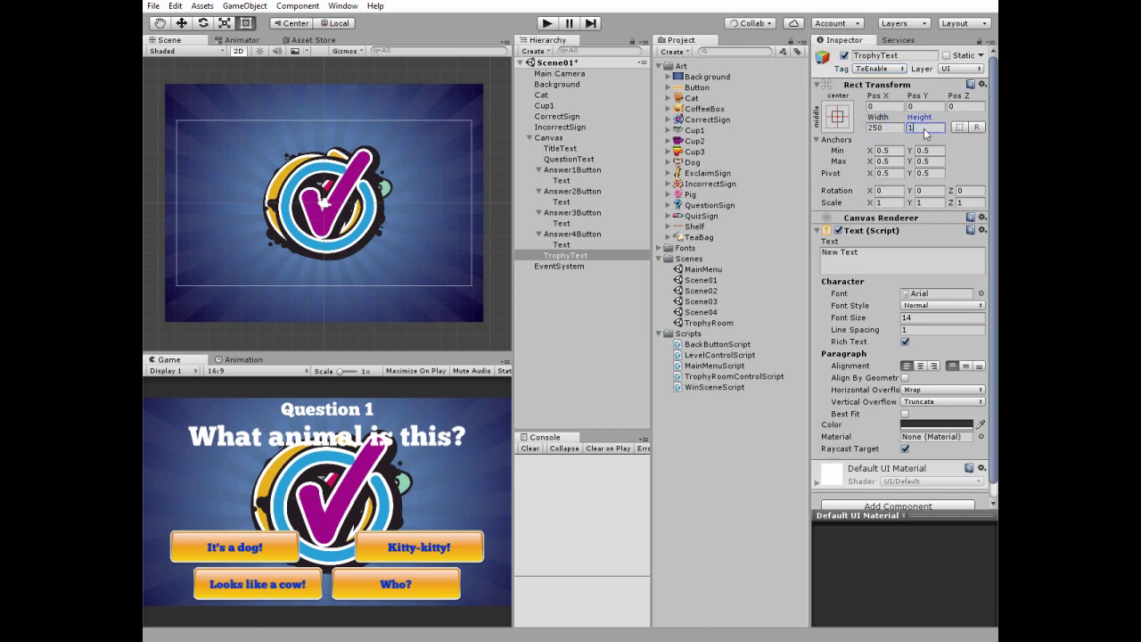
- Set the text to 'You got new trophy!' in Chunkfive size 70, with horizontal and vertical Overflow
{"action": "left_click", "coordinate": [876, 260]}
{"action": "type", "text": "You got"}
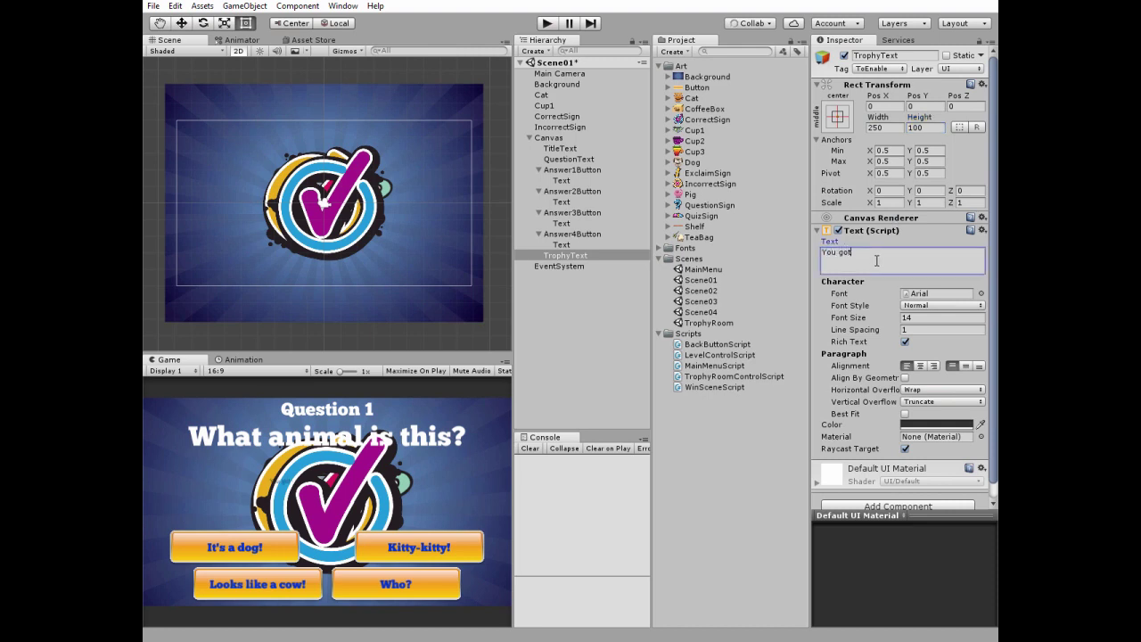
{"action": "type", "text": " new trop"}
{"action": "left_click", "coordinate": [980, 293]}
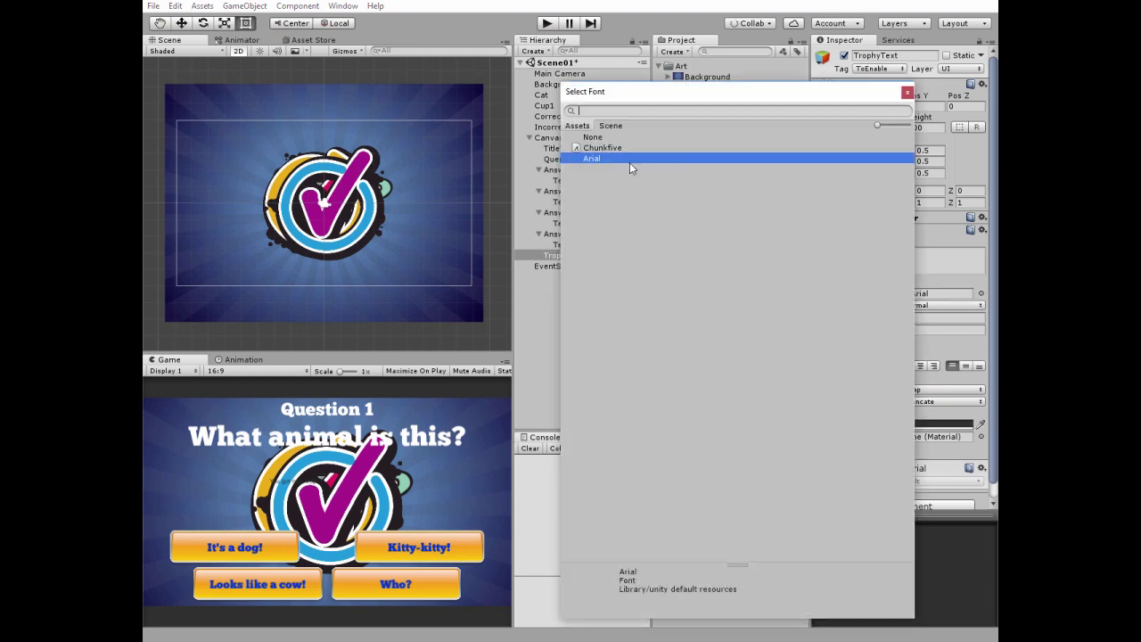
{"action": "key", "text": "Up"}
{"action": "left_click", "coordinate": [907, 92]}
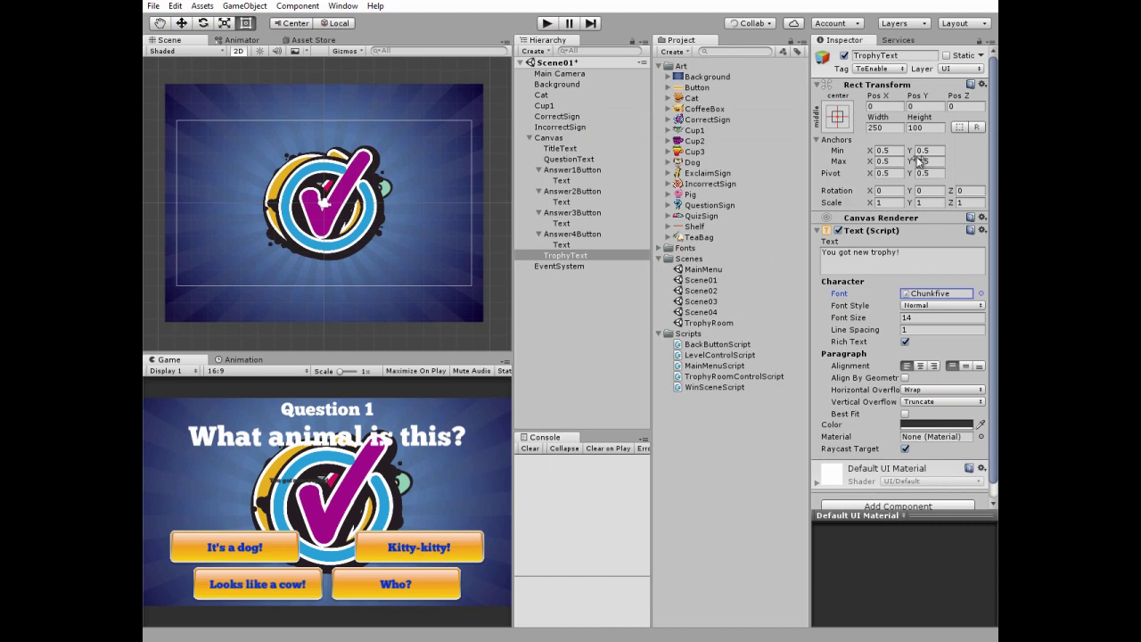
{"action": "left_click", "coordinate": [941, 318]}
{"action": "type", "text": "70"}
{"action": "left_click", "coordinate": [924, 394]}
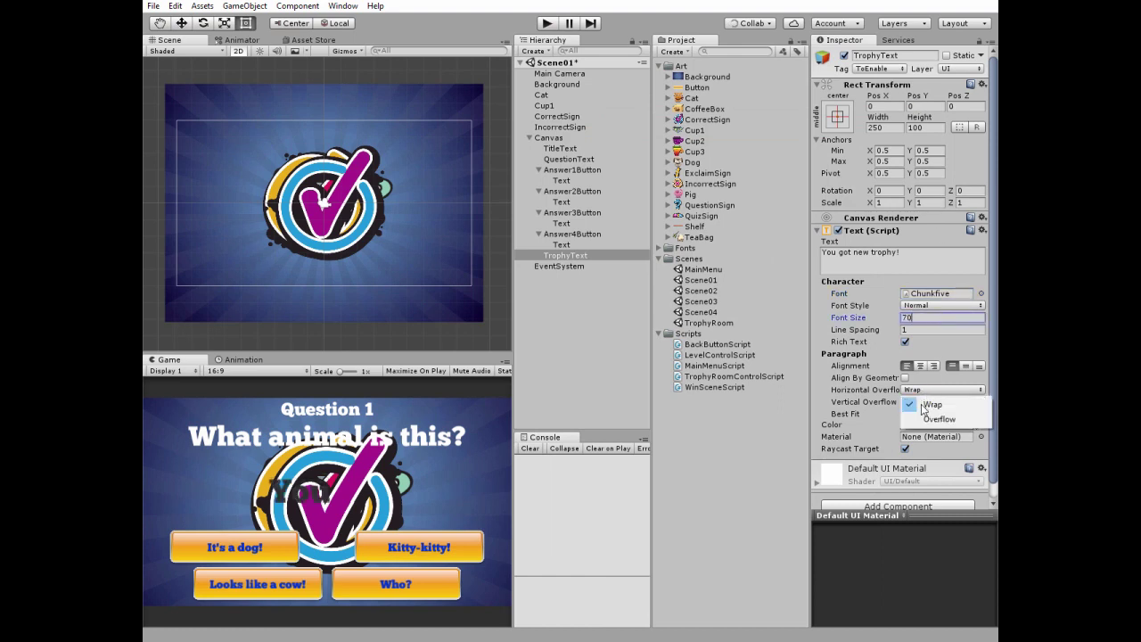
{"action": "left_click", "coordinate": [936, 416]}
{"action": "left_click", "coordinate": [949, 402]}
{"action": "left_click", "coordinate": [946, 432]}
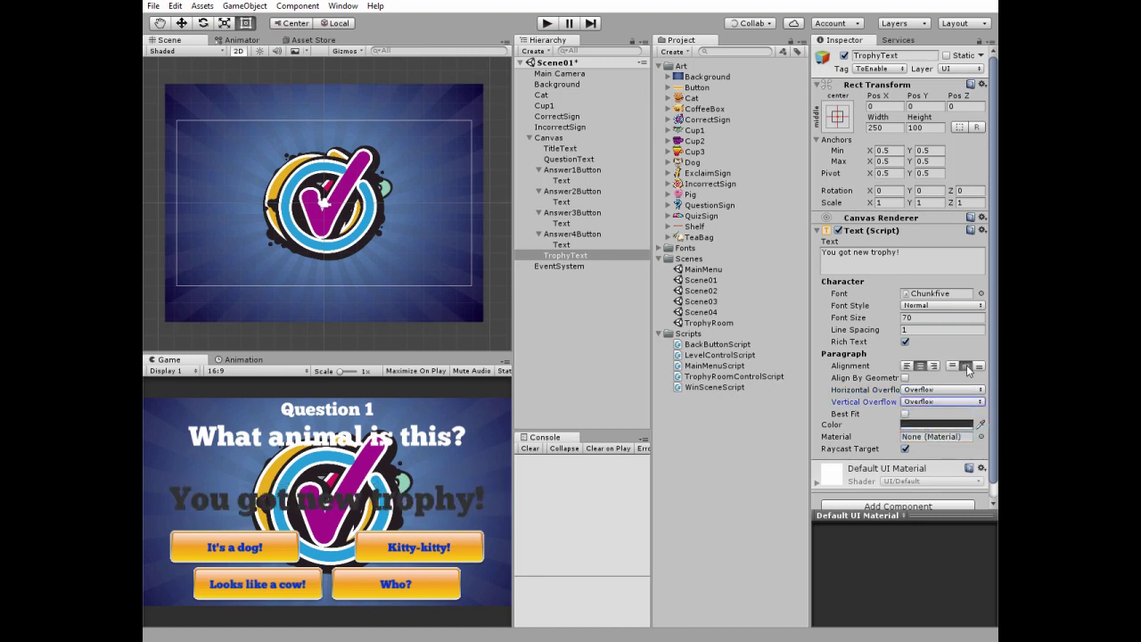
- Anchor and position the text at bottom center, and colour it white
{"action": "left_click", "coordinate": [836, 119]}
{"action": "key", "text": "alt"}
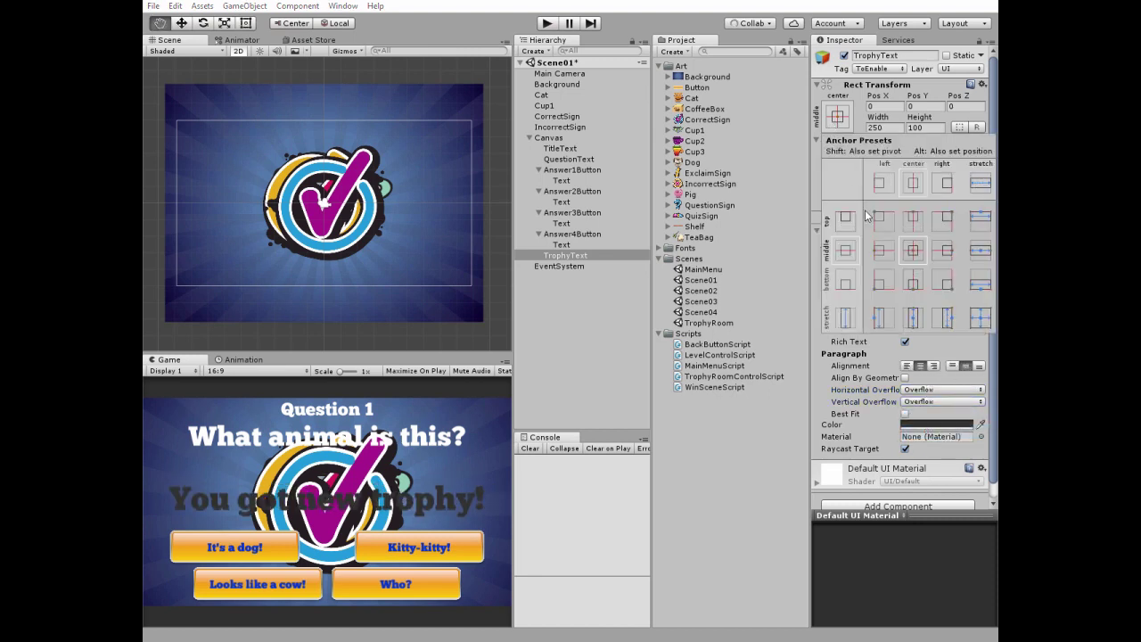
{"action": "left_click", "coordinate": [911, 284], "text": "alt"}
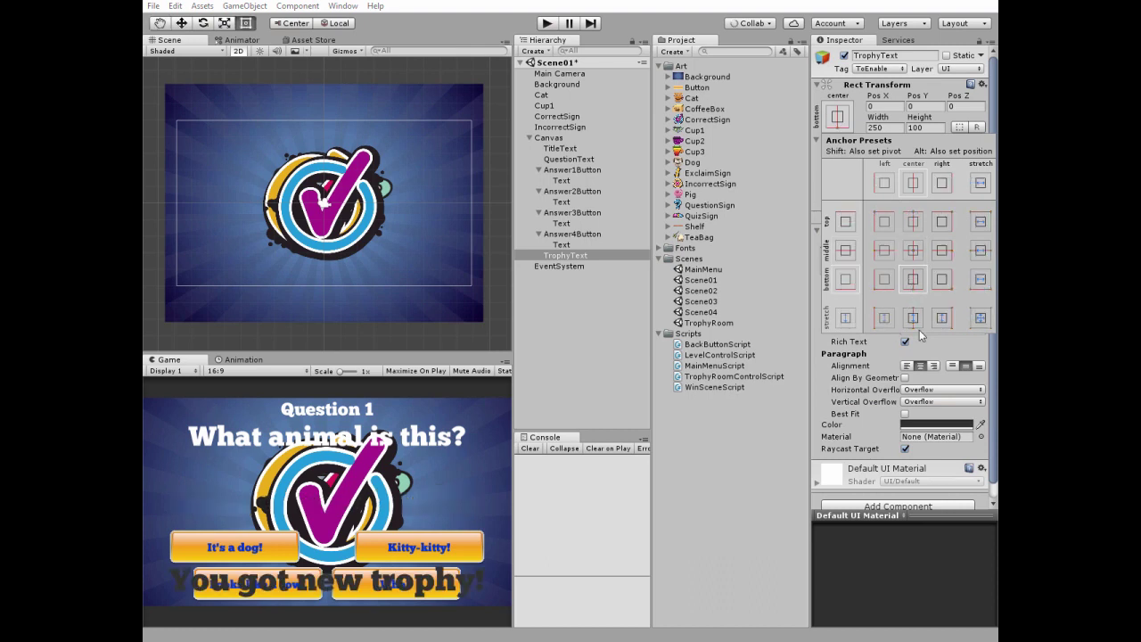
{"action": "left_click", "coordinate": [921, 425]}
{"action": "left_click_drag", "start_coordinate": [606, 288], "coordinate": [556, 207]}
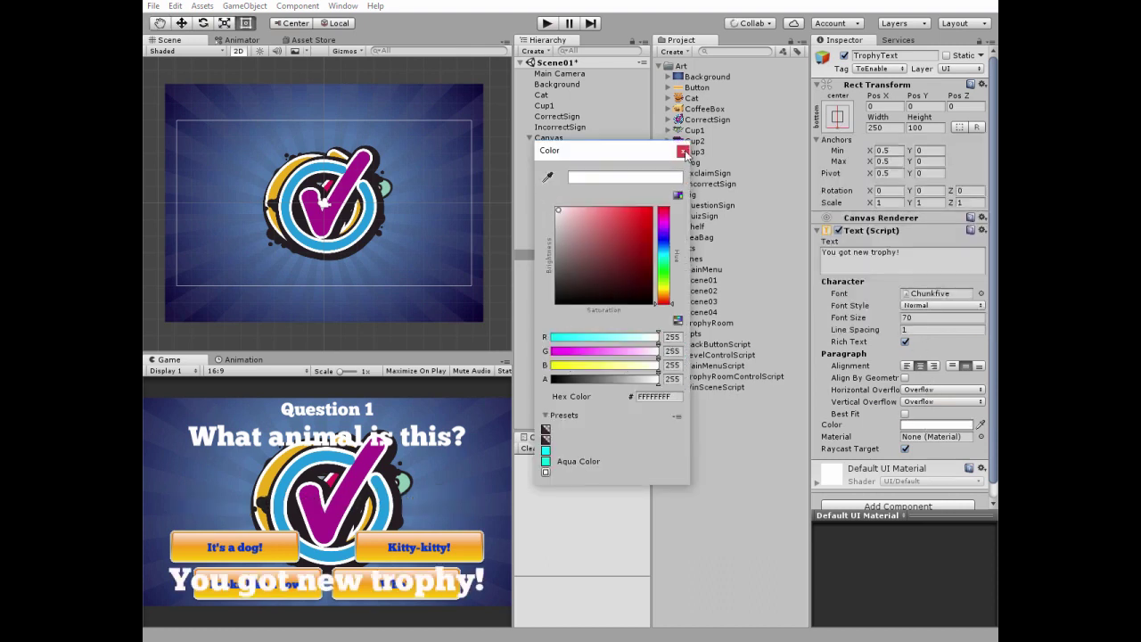
{"action": "left_click", "coordinate": [682, 151]}
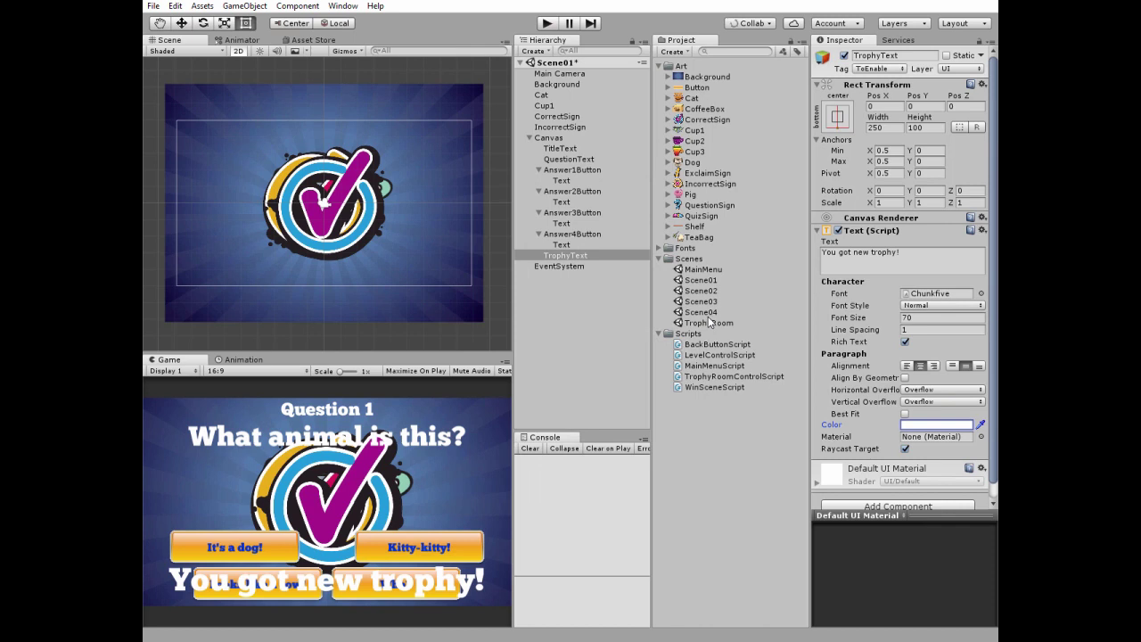
- Add a UI Button under the Canvas and name it BackButton
{"action": "right_click", "coordinate": [554, 140]}
{"action": "mouse_move", "coordinate": [614, 350]}
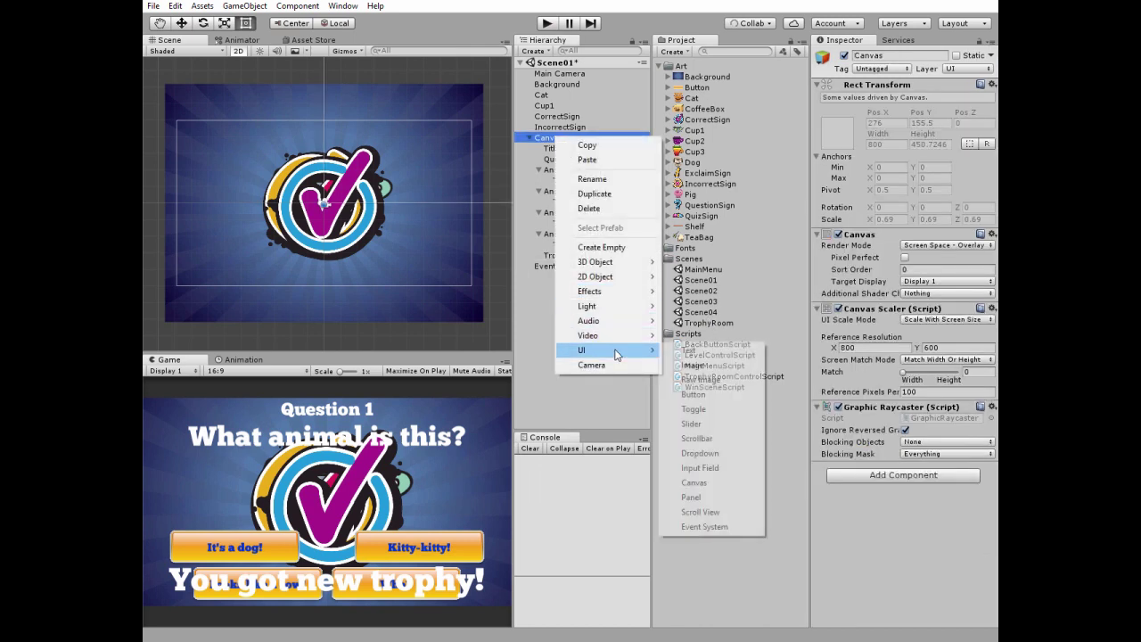
{"action": "left_click", "coordinate": [707, 393]}
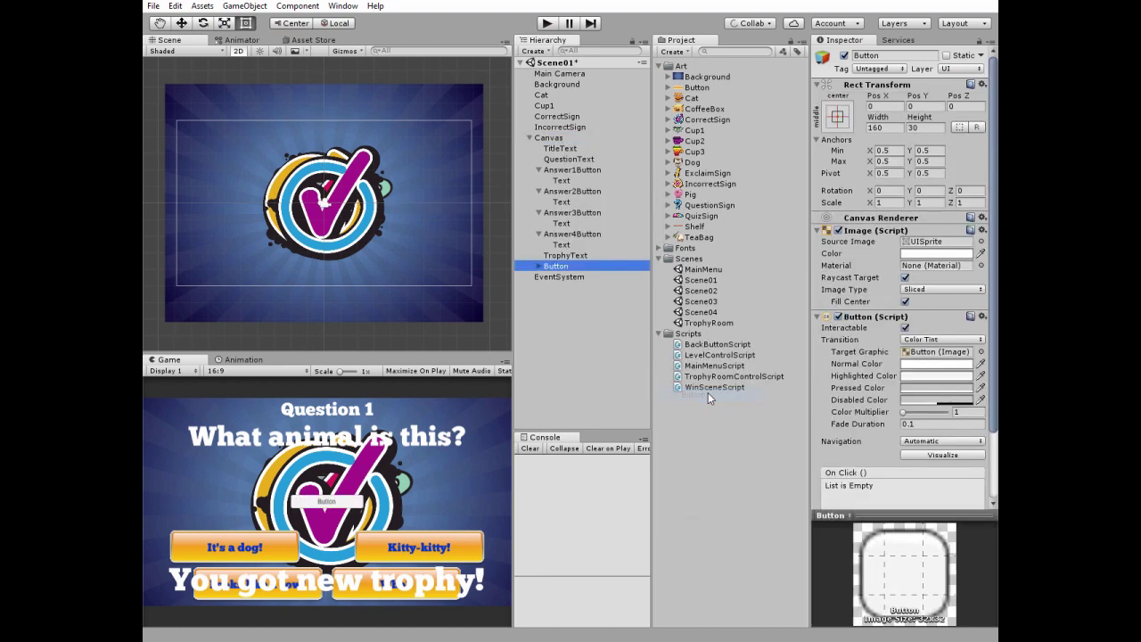
{"action": "left_click", "coordinate": [558, 267]}
{"action": "type", "text": "BackBut"}
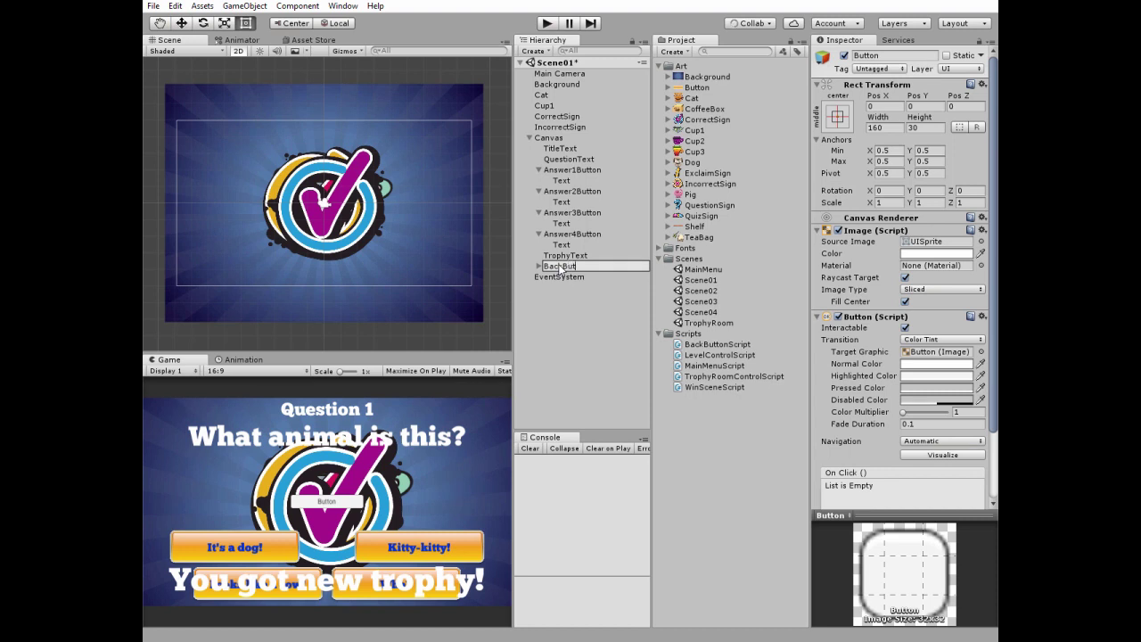
{"action": "type", "text": "ton"}
{"action": "key", "text": "Return"}
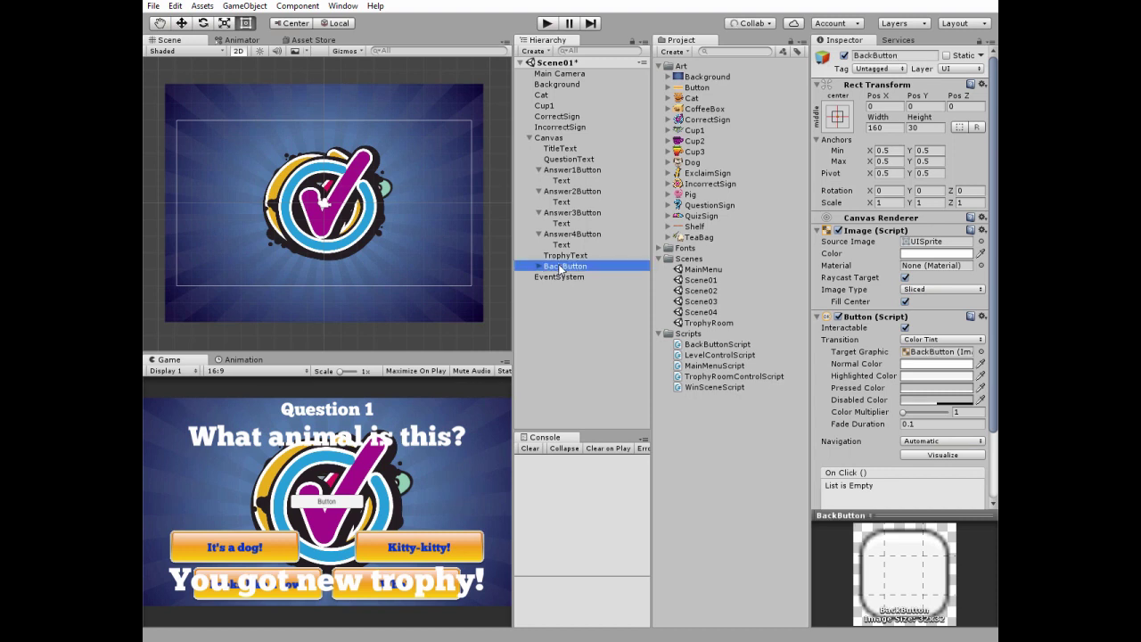
- Anchor BackButton top-left, give it the orange Button sprite, and size it 100×60
{"action": "left_click", "coordinate": [837, 117]}
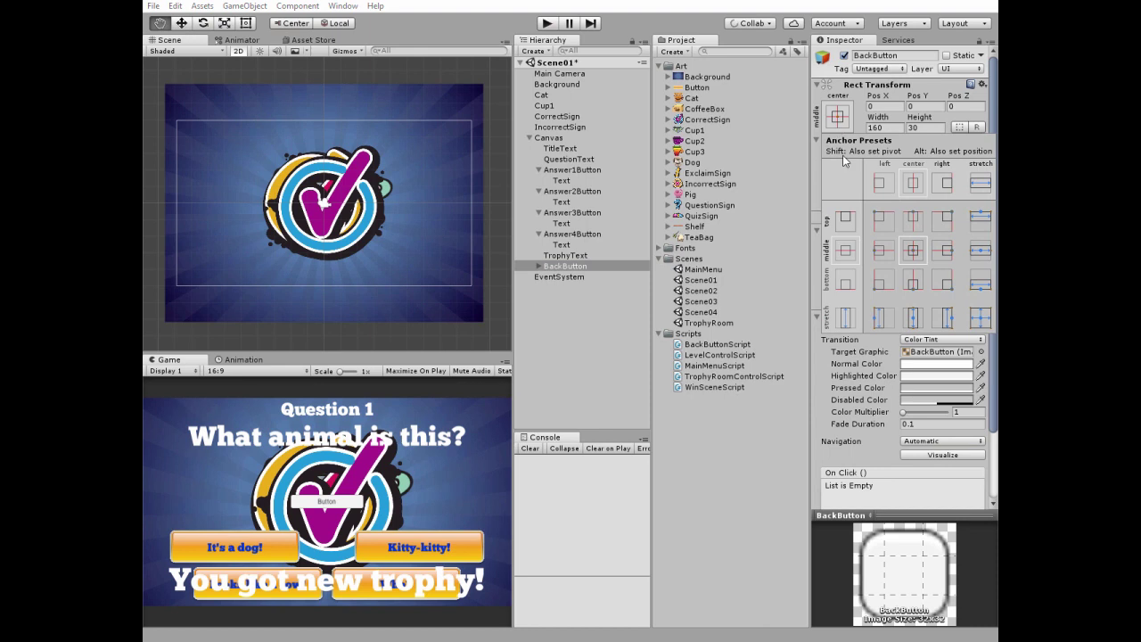
{"action": "left_click", "coordinate": [883, 221], "text": "alt+shift"}
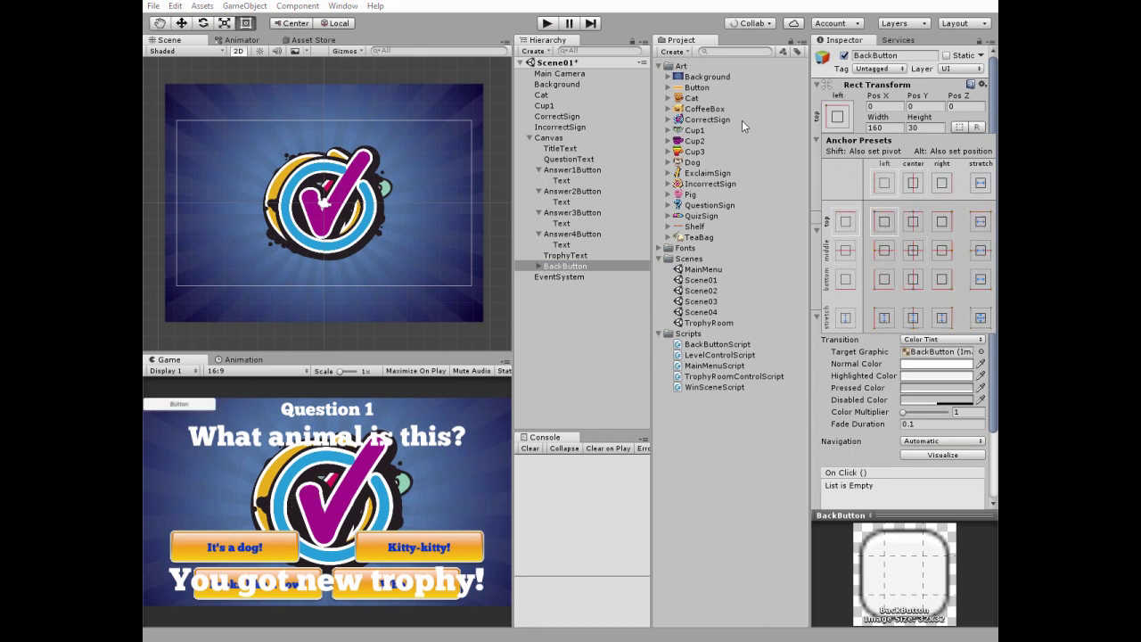
{"action": "left_click", "coordinate": [842, 119]}
{"action": "left_click_drag", "start_coordinate": [684, 86], "coordinate": [917, 247]}
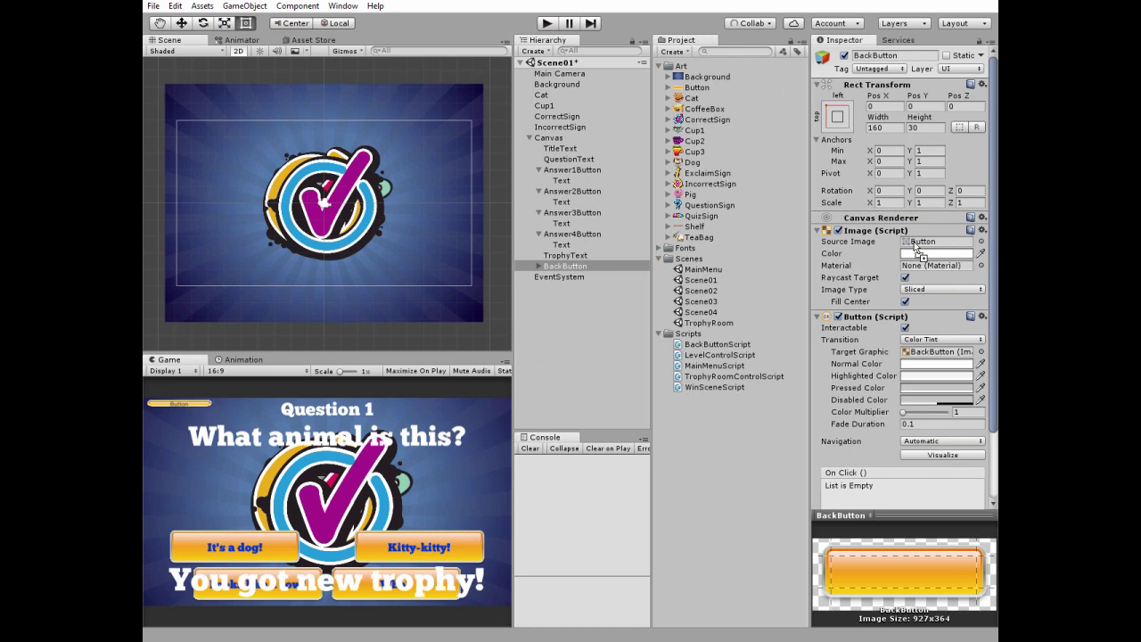
{"action": "left_click", "coordinate": [889, 128]}
{"action": "type", "text": "100"}
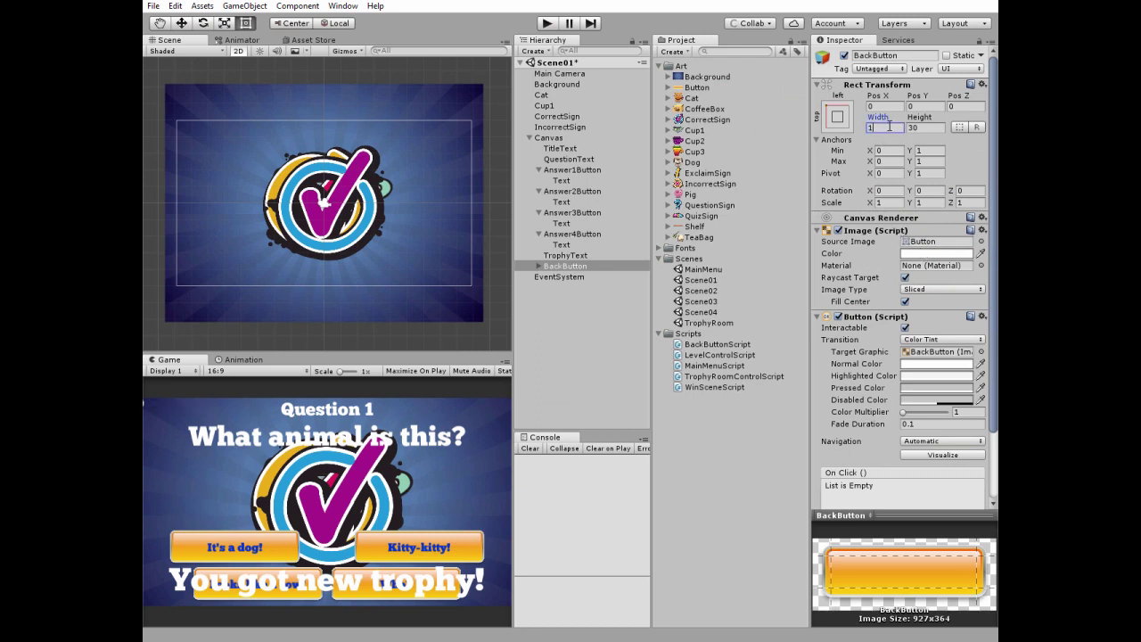
{"action": "left_click", "coordinate": [920, 129]}
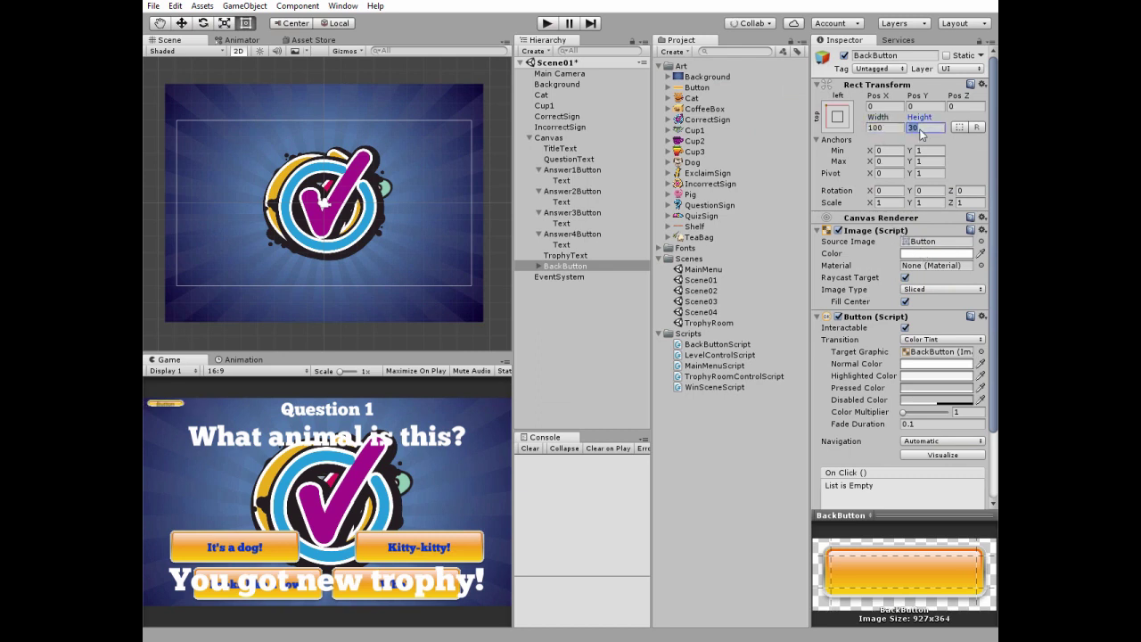
{"action": "type", "text": "60"}
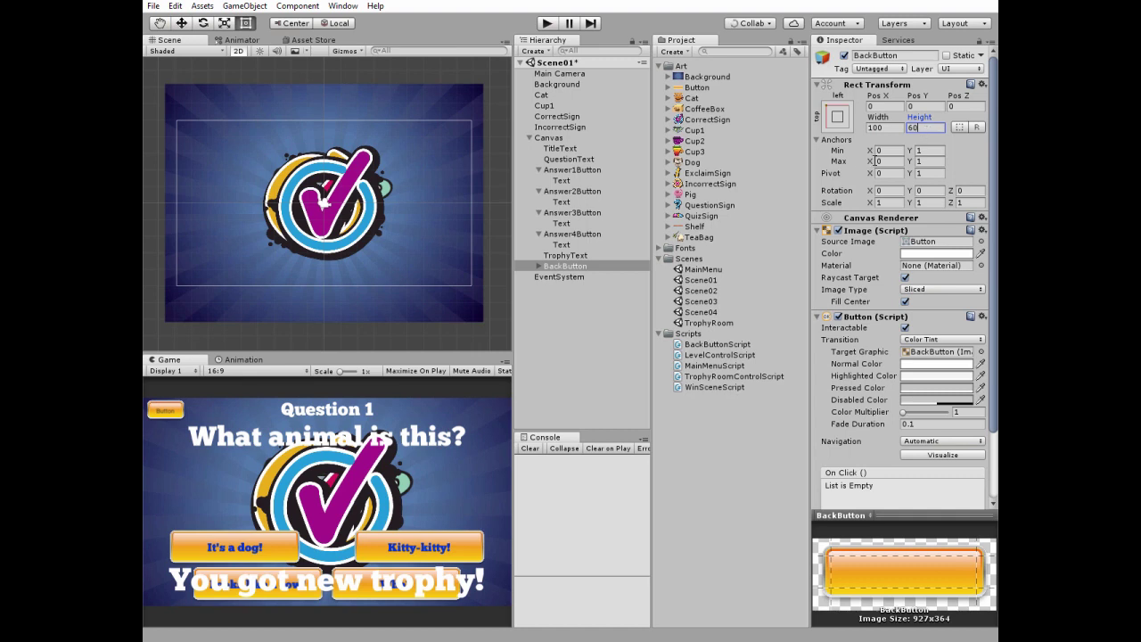
{"action": "left_click", "coordinate": [538, 266]}
{"action": "left_click", "coordinate": [562, 277]}
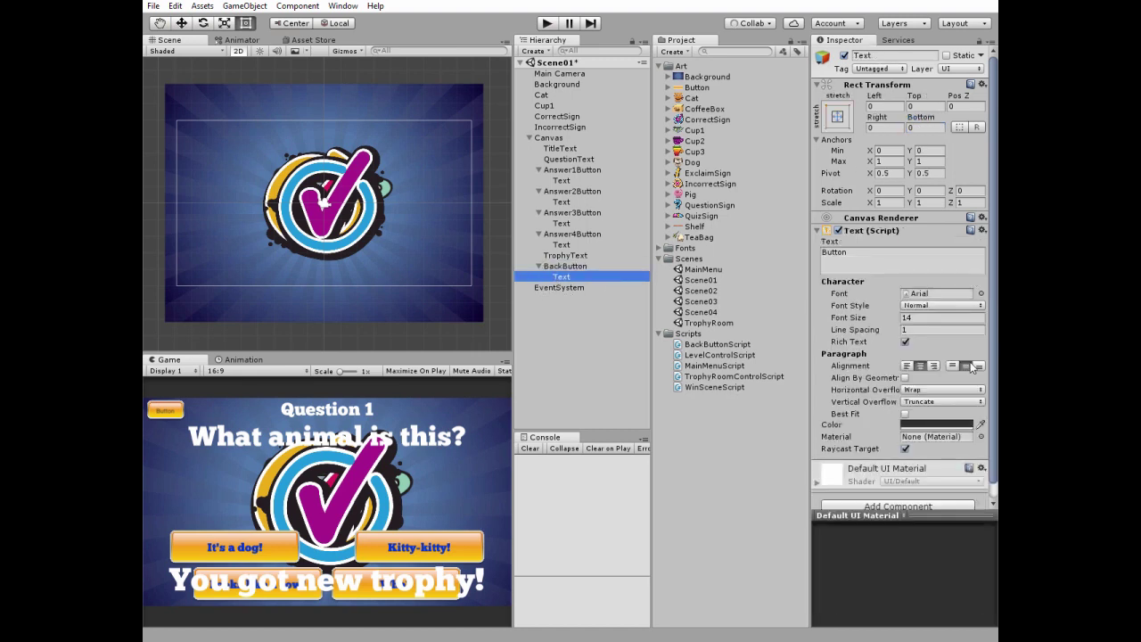
- Make the label read 'Menu' in blue Chunkfive size 18, then attach BackButtonScript to BackButton
{"action": "left_click", "coordinate": [858, 260]}
{"action": "double_click", "coordinate": [860, 252]}
{"action": "type", "text": "Menu"}
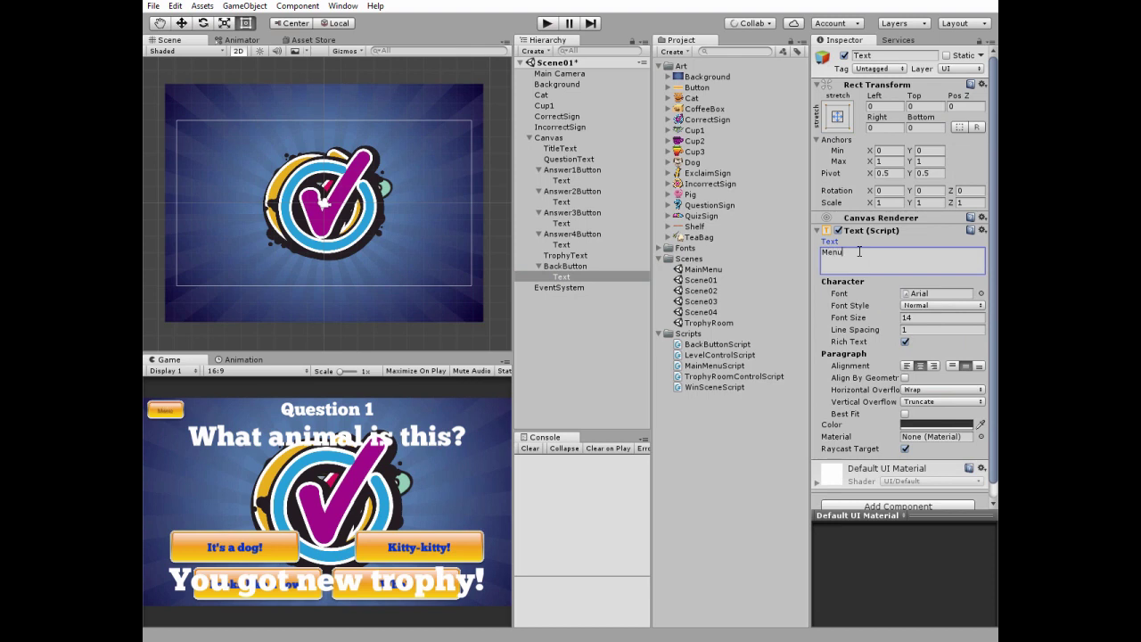
{"action": "left_click", "coordinate": [917, 320]}
{"action": "type", "text": "18"}
{"action": "right_click", "coordinate": [923, 426]}
{"action": "left_click", "coordinate": [934, 451]}
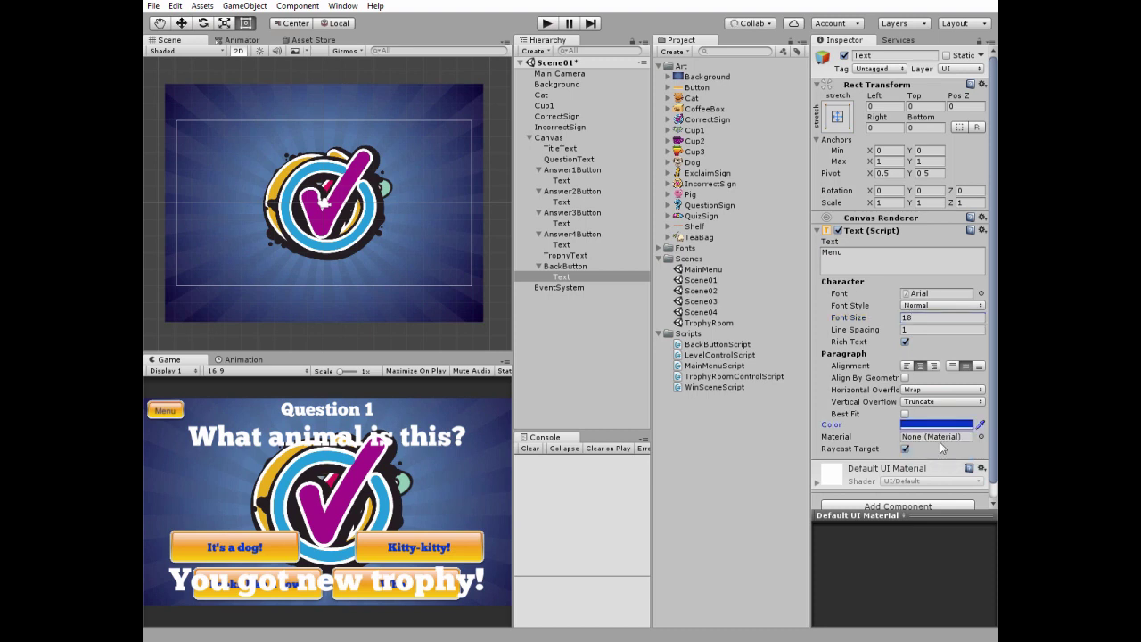
{"action": "left_click", "coordinate": [980, 294]}
{"action": "left_click", "coordinate": [872, 147]}
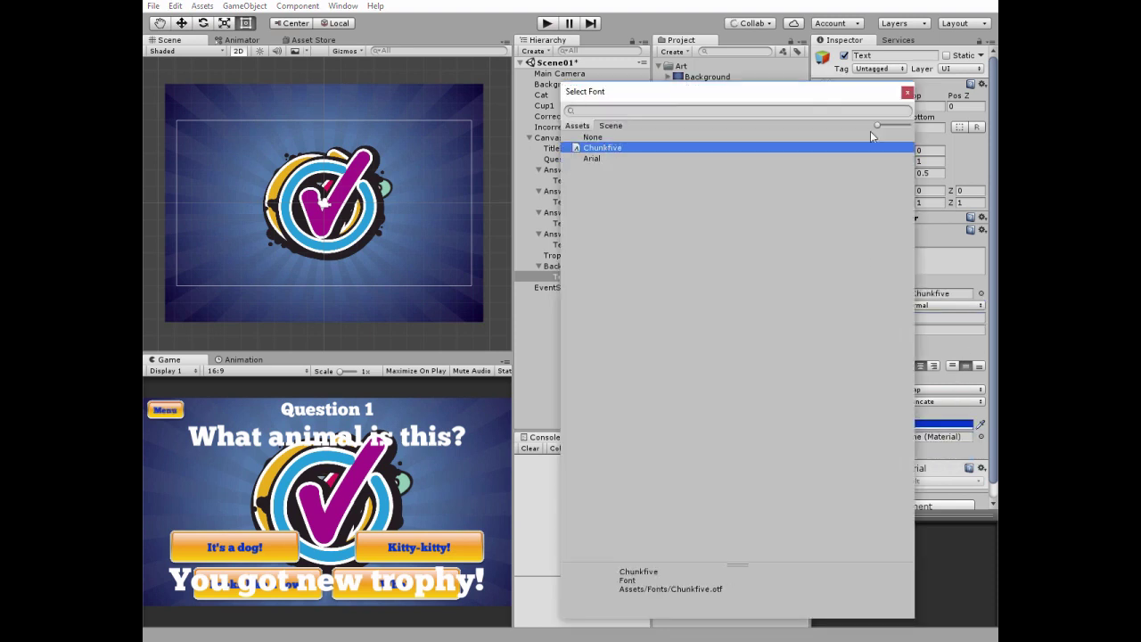
{"action": "left_click", "coordinate": [908, 93]}
{"action": "left_click", "coordinate": [584, 266]}
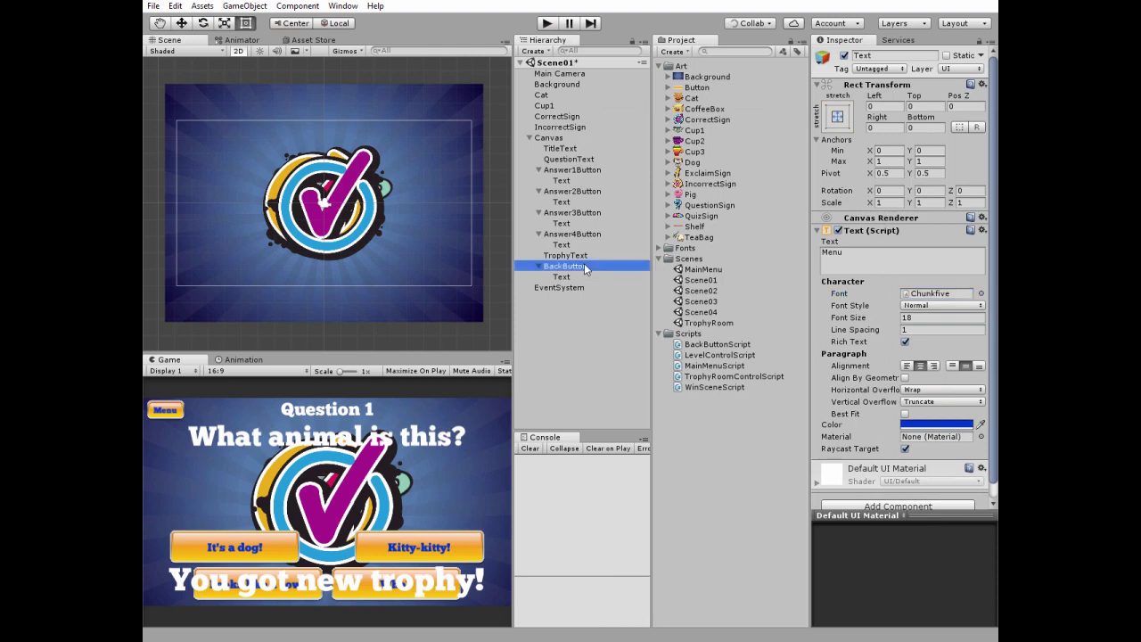
{"action": "left_click_drag", "start_coordinate": [683, 346], "coordinate": [579, 268]}
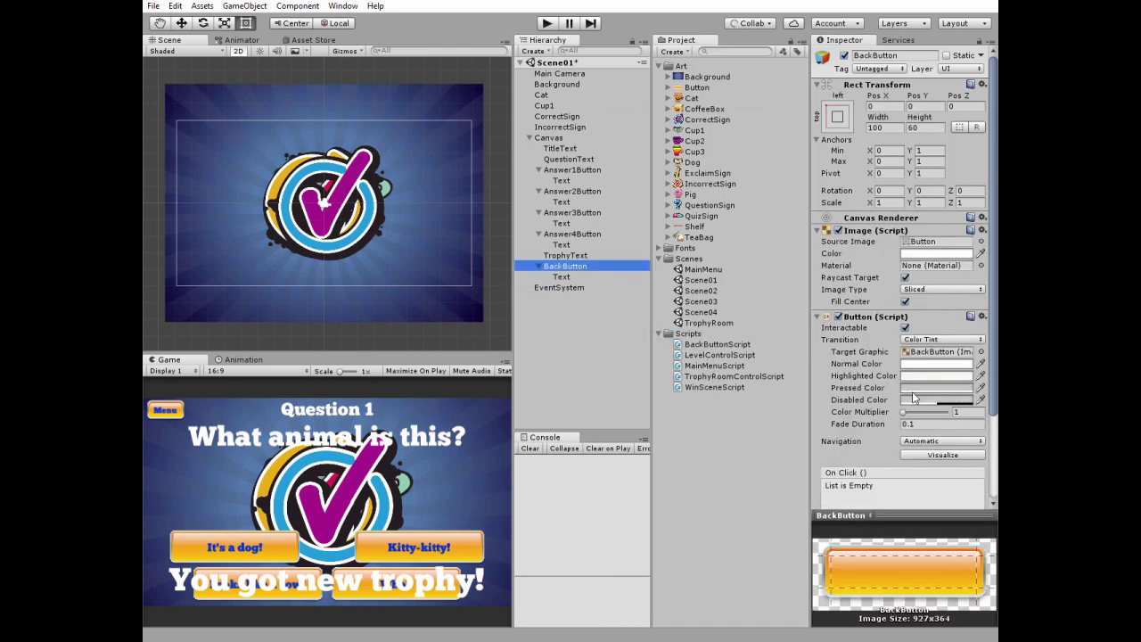
- Add an On Click action on BackButton calling BackButtonScript.BackToMainMenu()
{"action": "scroll", "coordinate": [899, 399], "scroll_direction": "down", "scroll_amount": 2}
{"action": "left_click", "coordinate": [956, 473]}
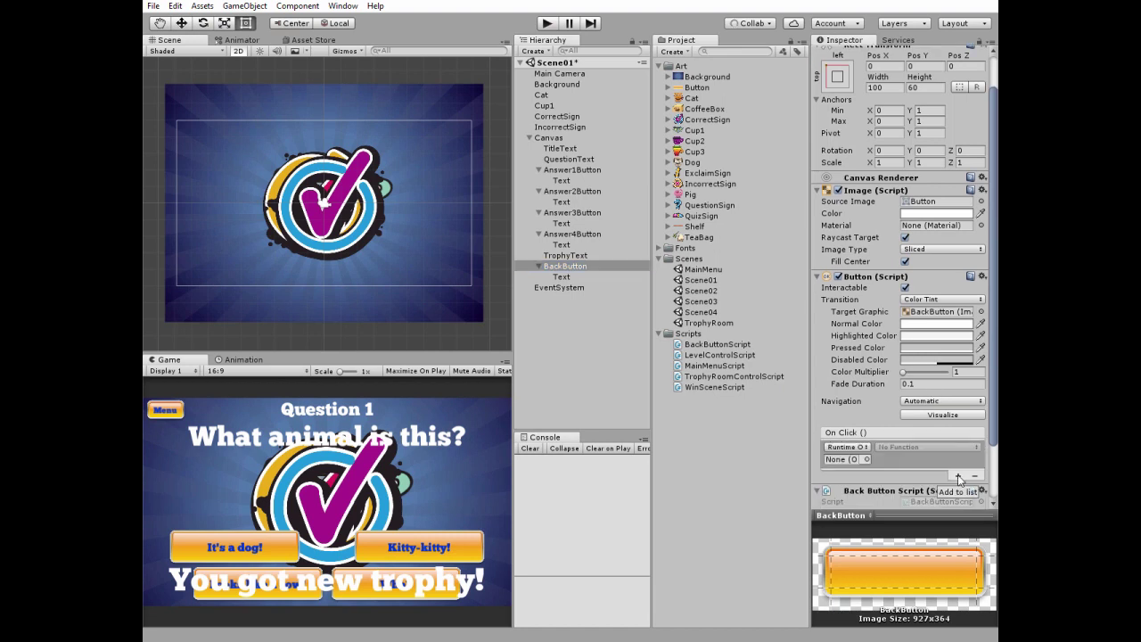
{"action": "left_click", "coordinate": [867, 459]}
{"action": "left_click", "coordinate": [615, 191]}
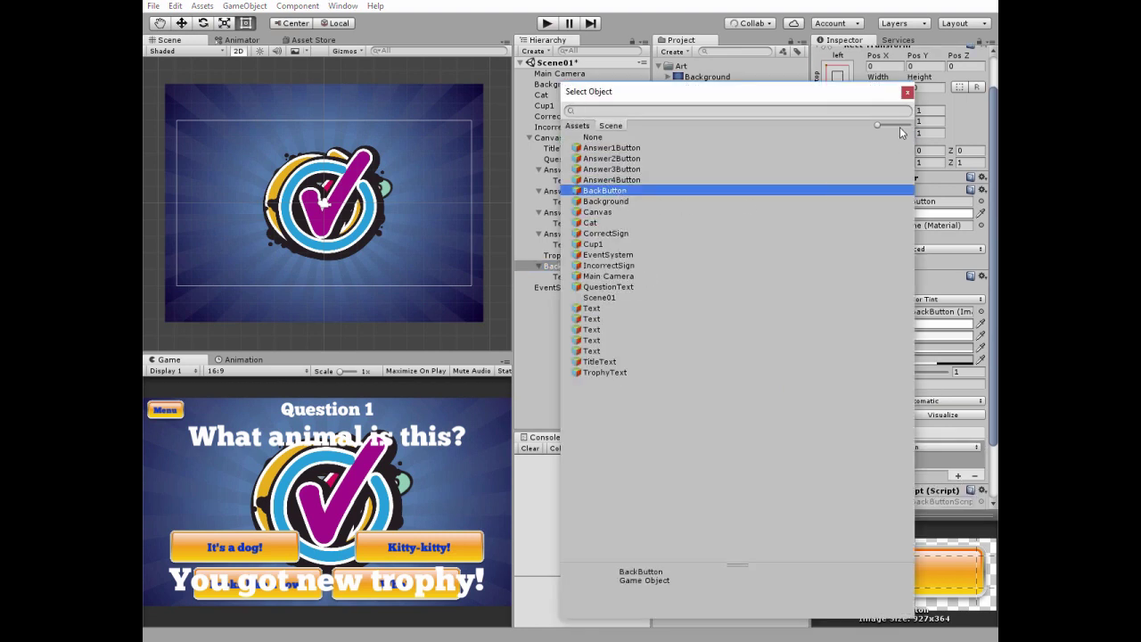
{"action": "left_click", "coordinate": [907, 93]}
{"action": "left_click", "coordinate": [896, 447]}
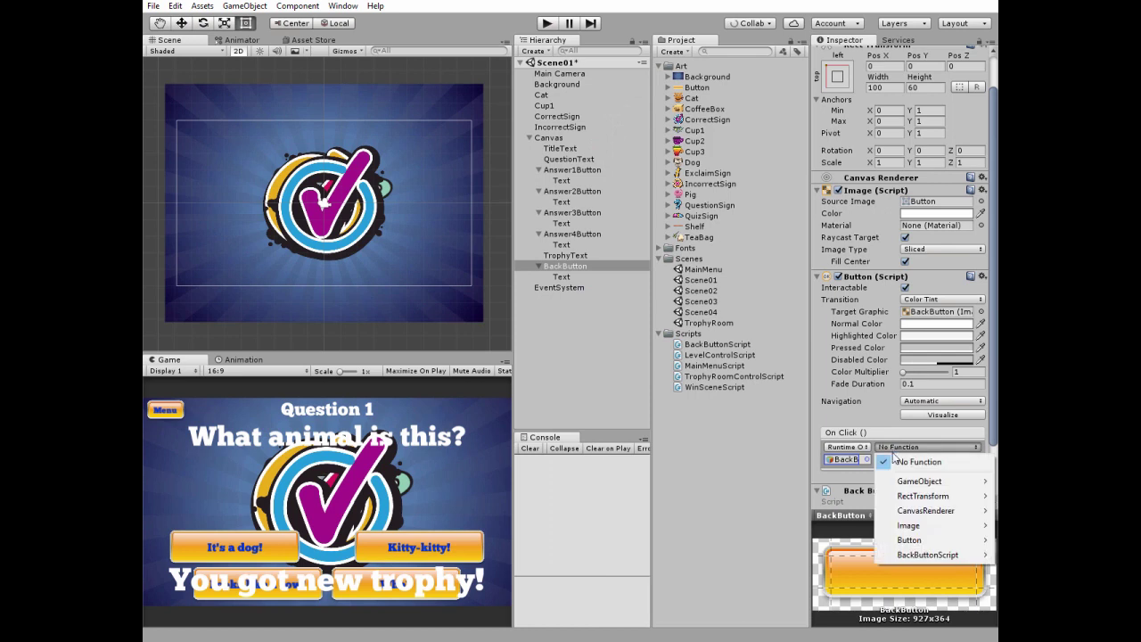
{"action": "mouse_move", "coordinate": [913, 557]}
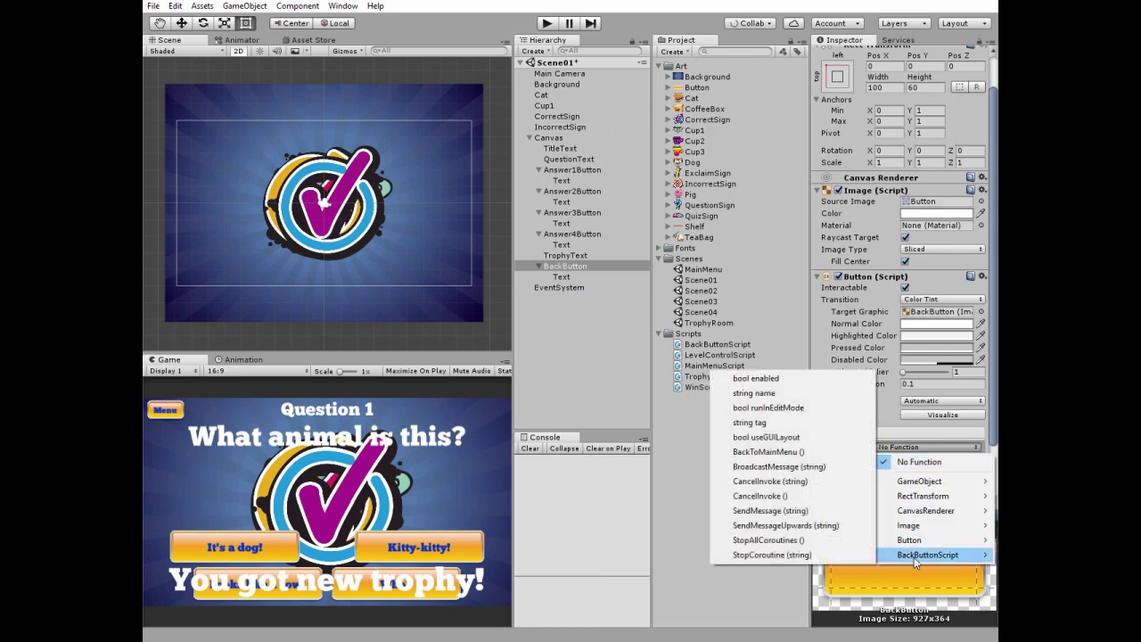
{"action": "left_click", "coordinate": [769, 451]}
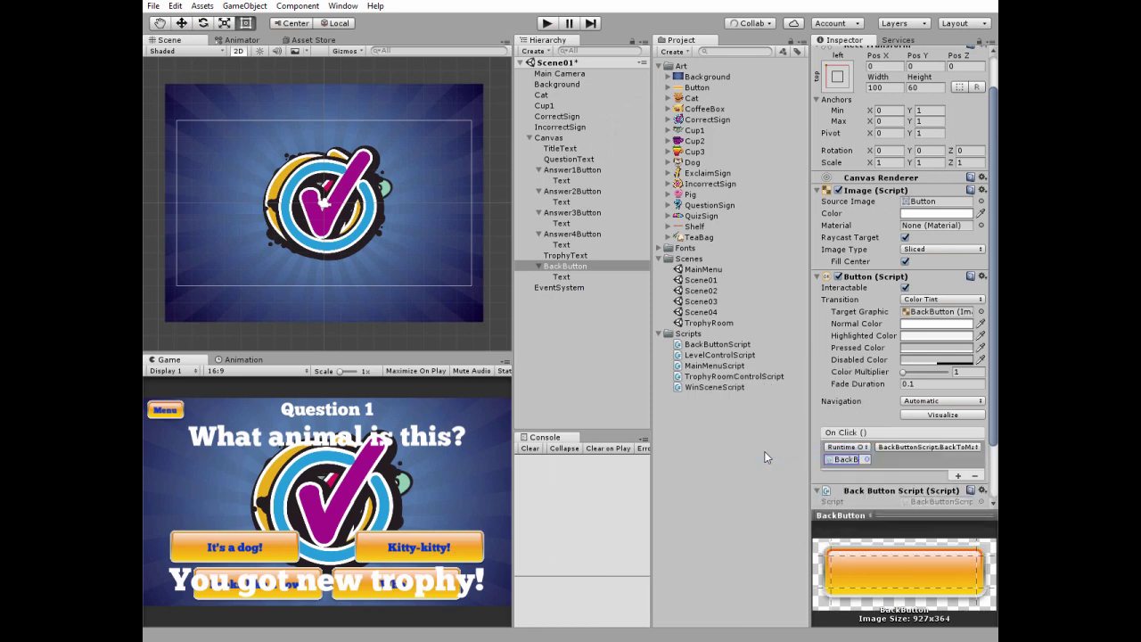
- Create a new empty GameObject in the scene
{"action": "left_click", "coordinate": [577, 268]}
{"action": "left_click", "coordinate": [533, 51]}
{"action": "left_click", "coordinate": [553, 75]}
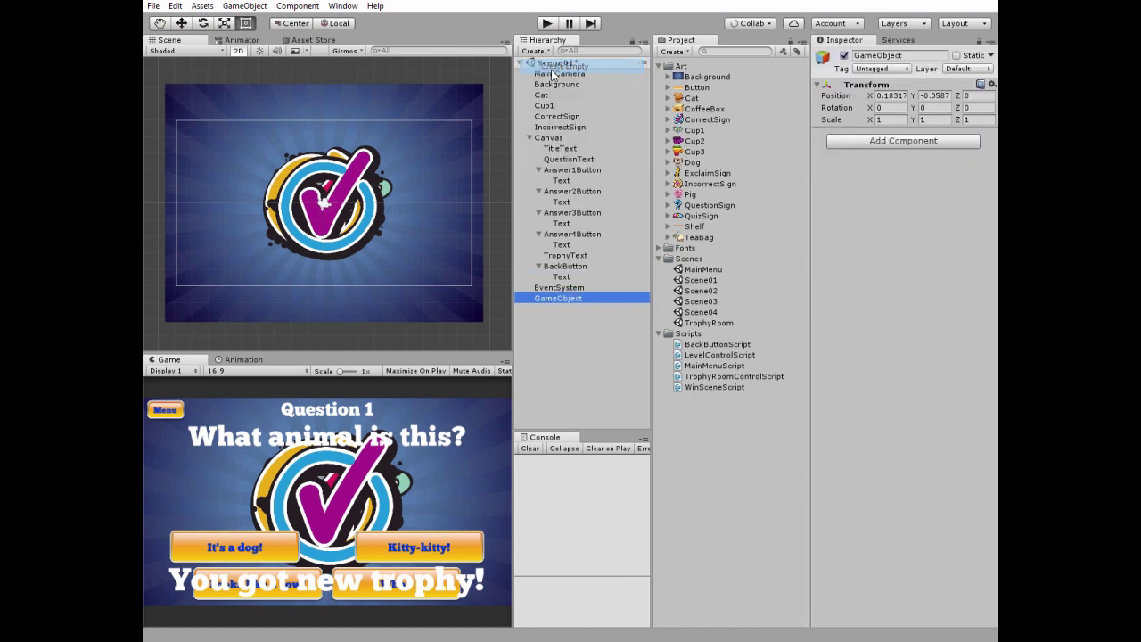
- Name the empty object 'LevelControl', drag LevelControlScript onto it, and open LevelControlScript.cs in MonoDevelop
{"action": "left_click", "coordinate": [570, 299]}
{"action": "type", "text": "LevelControl"}
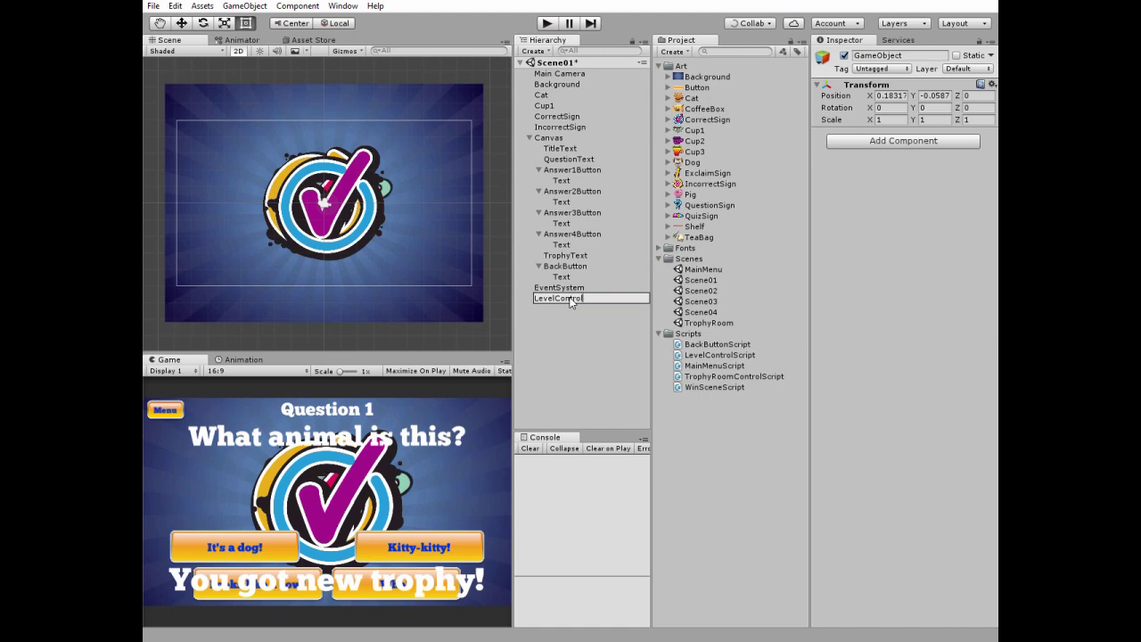
{"action": "key", "text": "Return"}
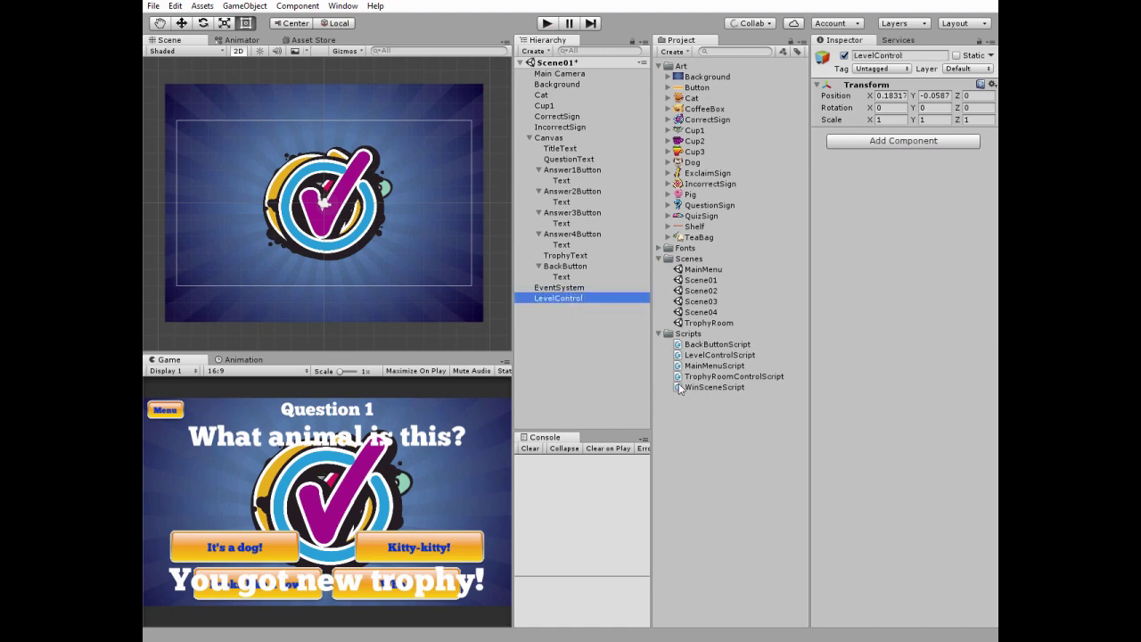
{"action": "left_click_drag", "start_coordinate": [681, 356], "coordinate": [556, 298]}
{"action": "double_click", "coordinate": [713, 355]}
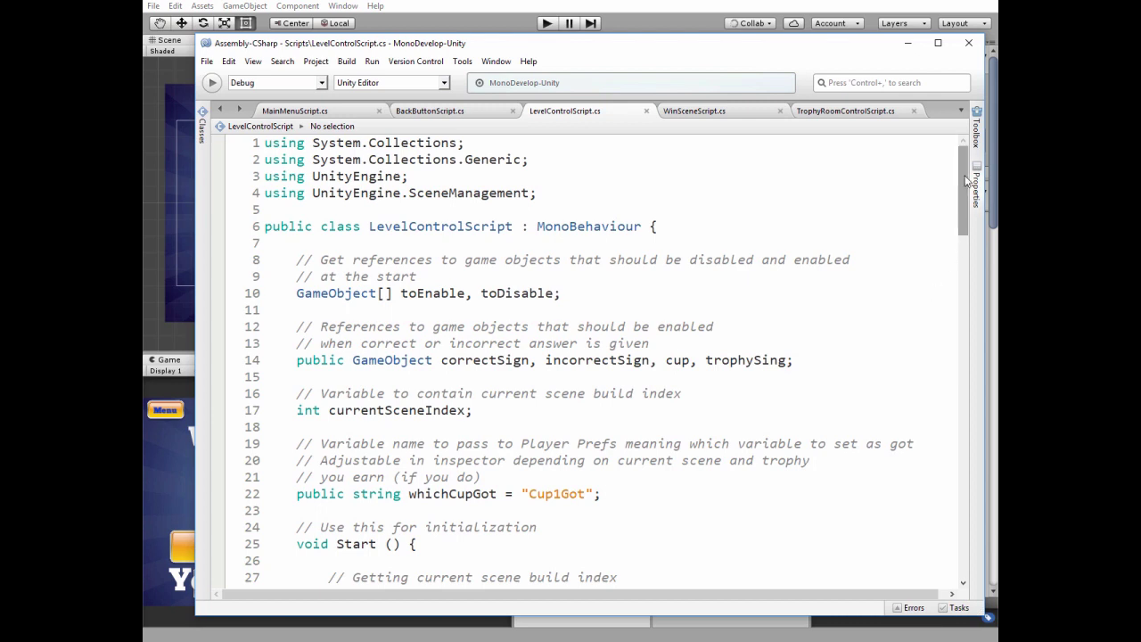
- Scroll through LevelControlScript.cs, save it with Ctrl+S, and minimize MonoDevelop
{"action": "left_click_drag", "start_coordinate": [964, 183], "coordinate": [976, 252]}
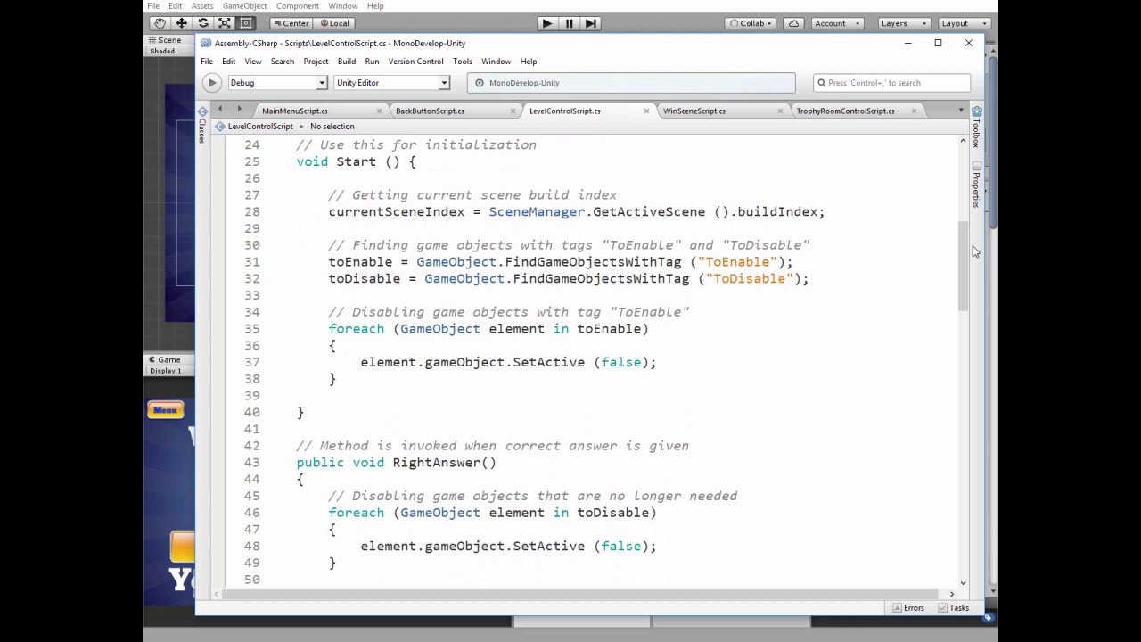
{"action": "left_click_drag", "start_coordinate": [972, 245], "coordinate": [968, 391]}
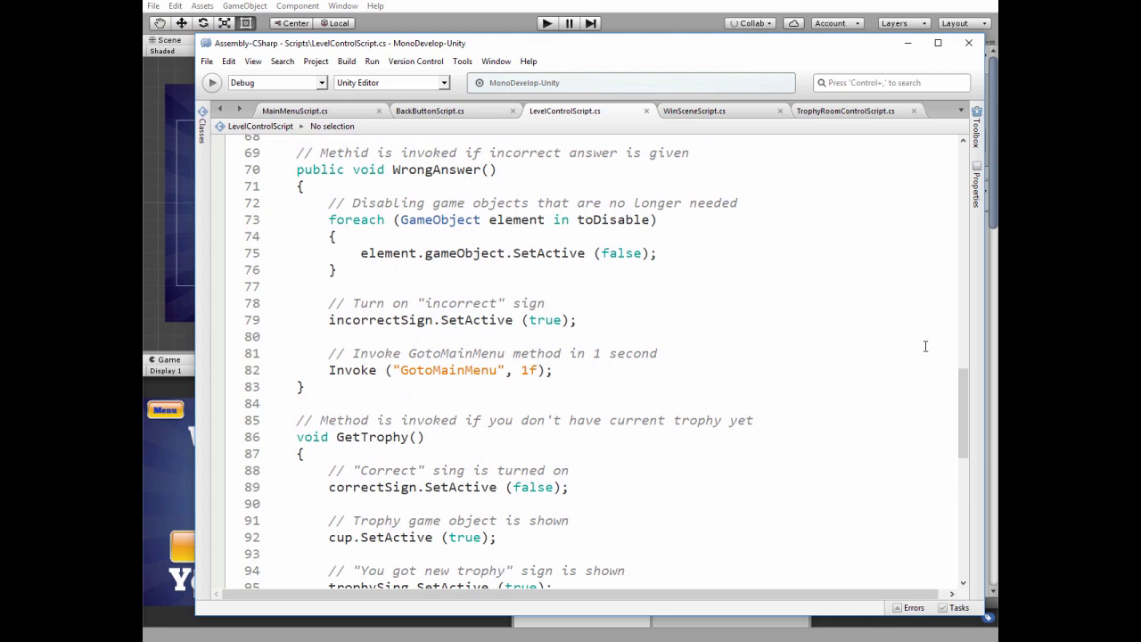
{"action": "left_click", "coordinate": [356, 153]}
{"action": "type", "text": "o"}
{"action": "key", "text": "ctrl+s"}
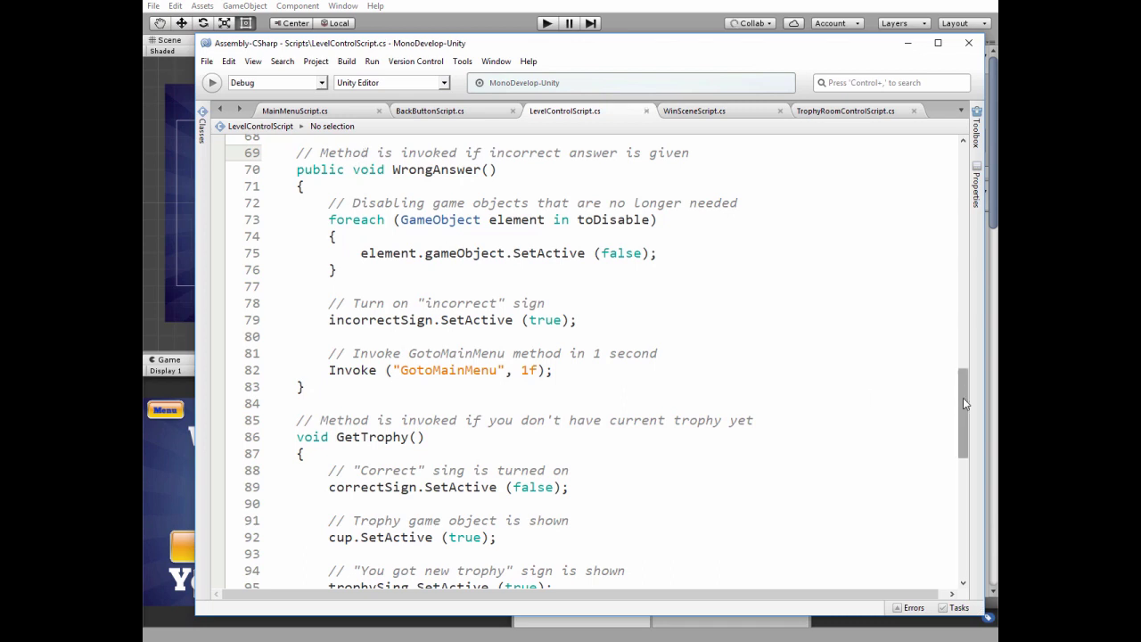
{"action": "left_click_drag", "start_coordinate": [962, 403], "coordinate": [971, 499]}
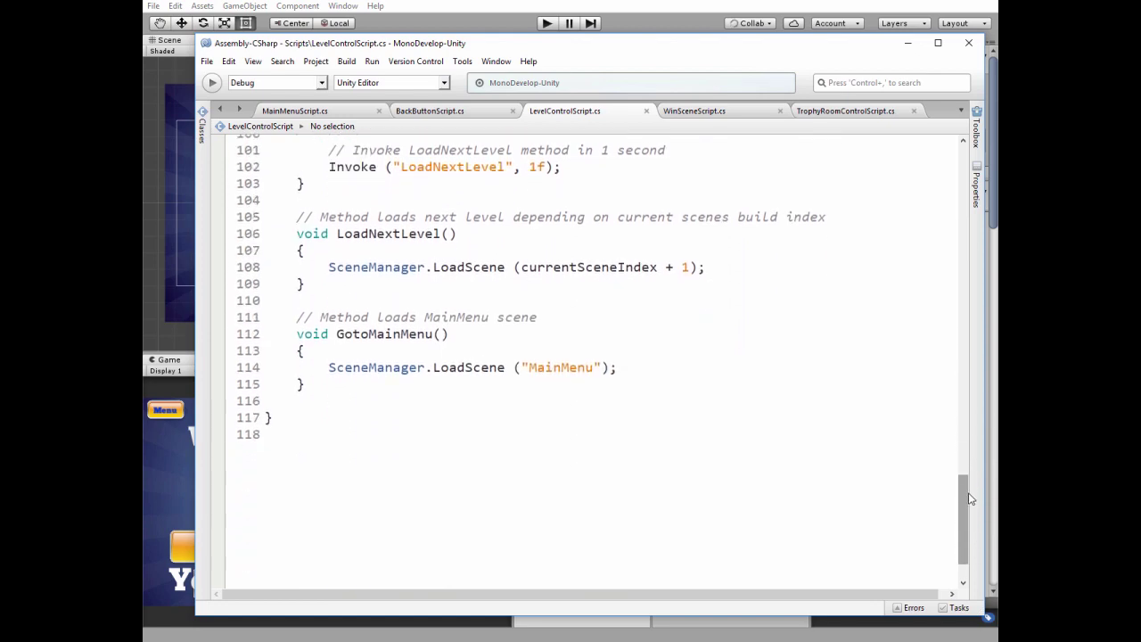
{"action": "left_click", "coordinate": [908, 43]}
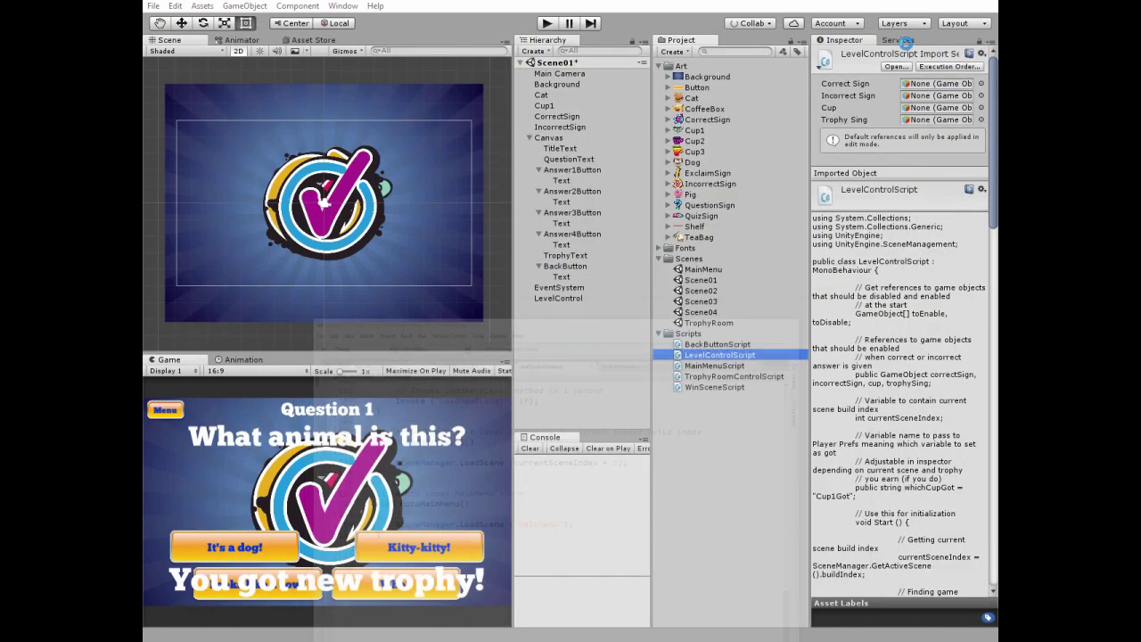
- Drag CorrectSign, Cup1 and TrophyText into LevelControl's Correct Sign, Cup and Trophy Sing fields
{"action": "left_click", "coordinate": [559, 297]}
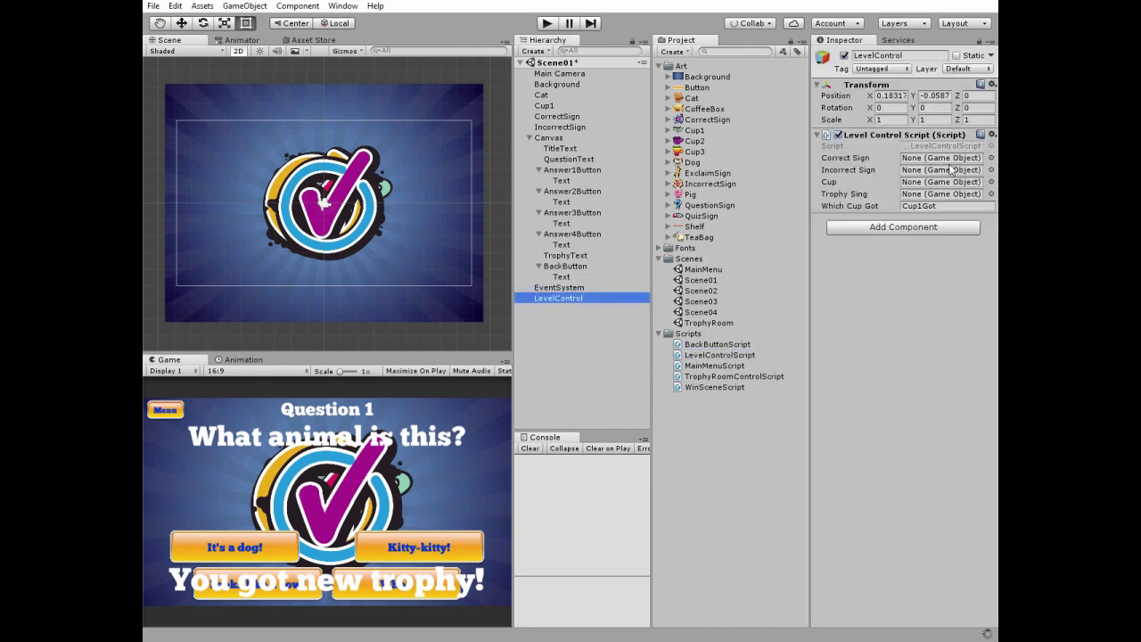
{"action": "left_click_drag", "start_coordinate": [562, 120], "coordinate": [921, 172]}
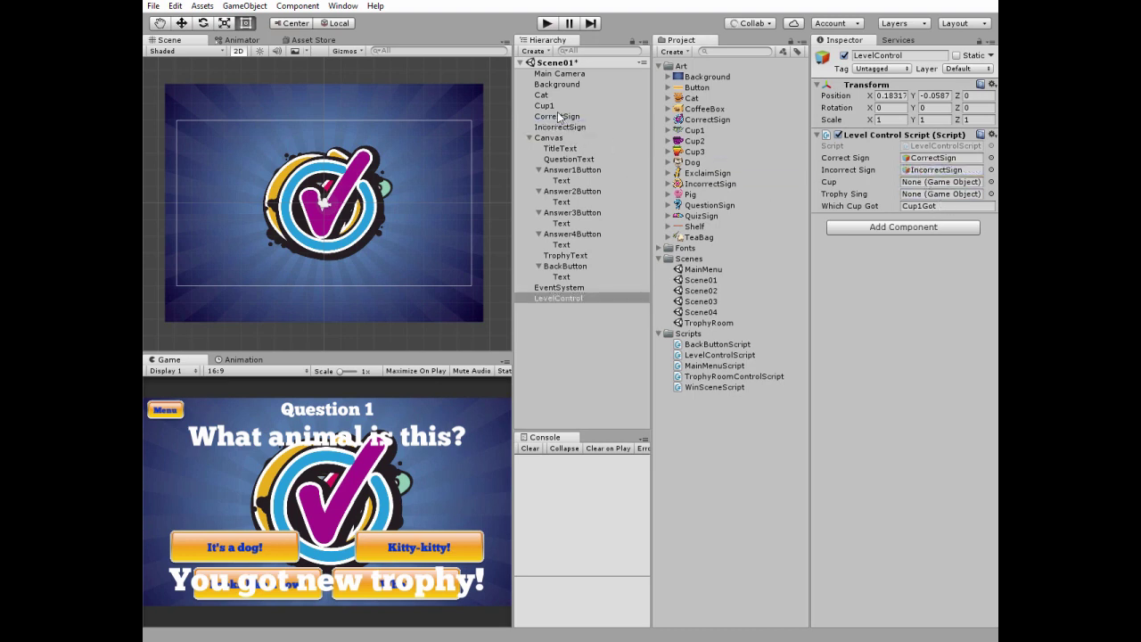
{"action": "left_click_drag", "start_coordinate": [547, 107], "coordinate": [923, 185]}
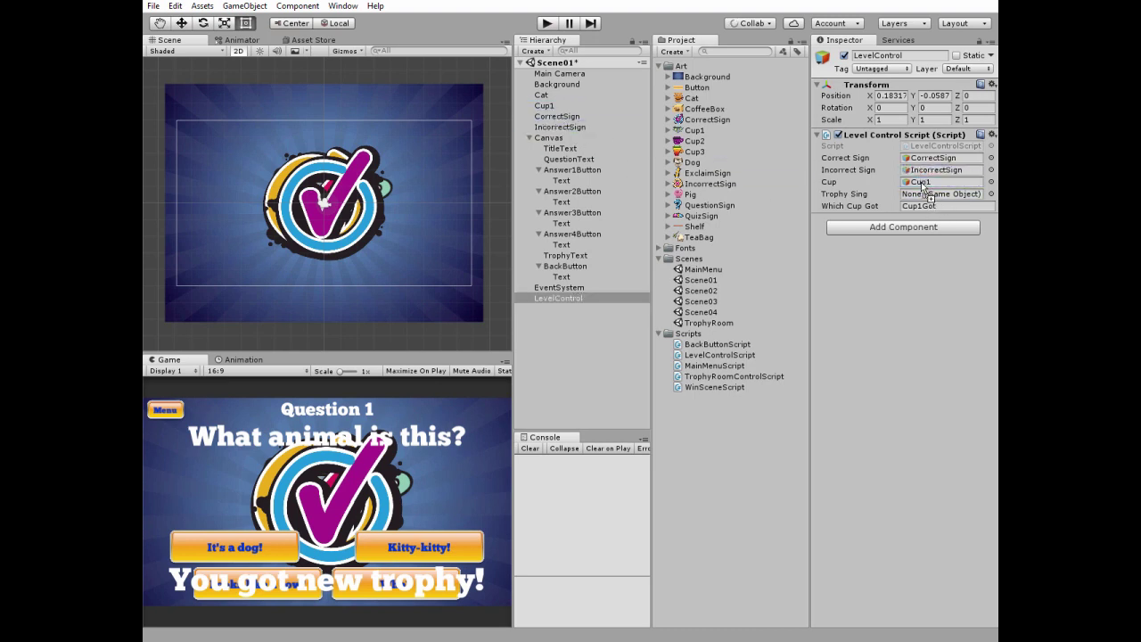
{"action": "left_click", "coordinate": [578, 259]}
{"action": "left_click_drag", "start_coordinate": [579, 258], "coordinate": [922, 194]}
- Add an On Click action targeting LevelControl to all four answer buttons
{"action": "left_click", "coordinate": [589, 170]}
{"action": "left_click", "coordinate": [575, 193], "text": "ctrl"}
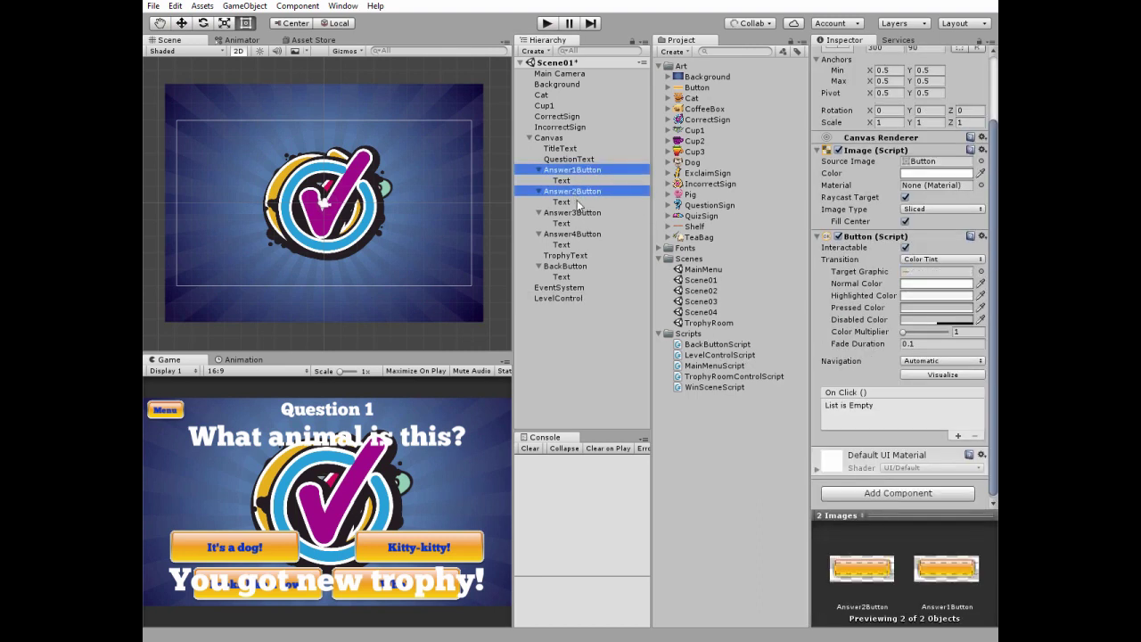
{"action": "left_click", "coordinate": [579, 212], "text": "ctrl"}
{"action": "left_click", "coordinate": [583, 234], "text": "ctrl"}
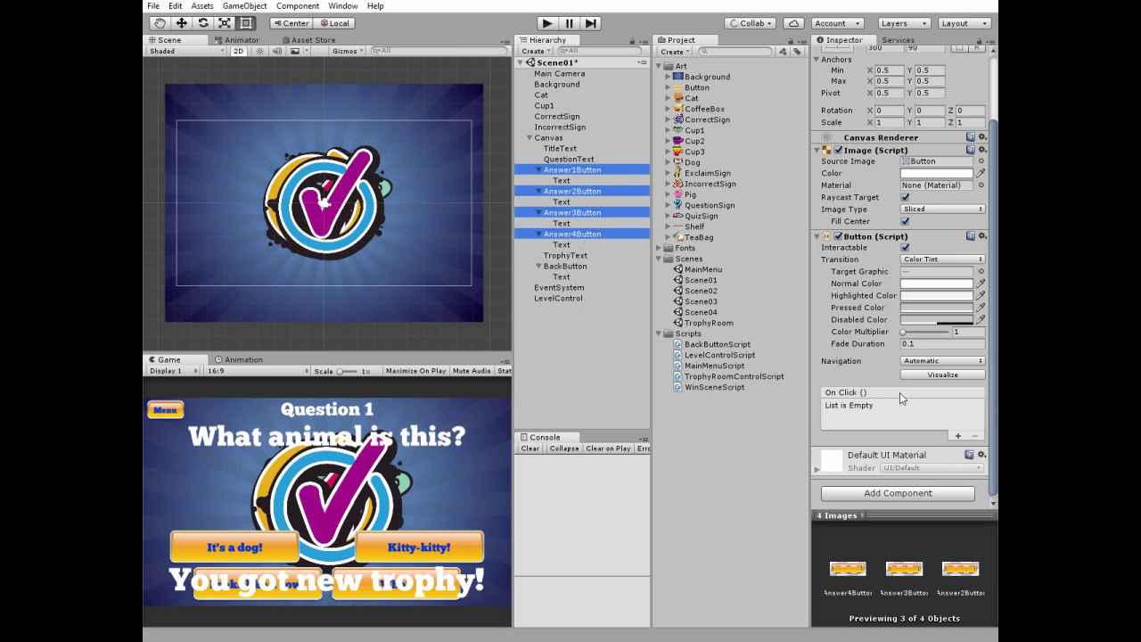
{"action": "left_click", "coordinate": [958, 437]}
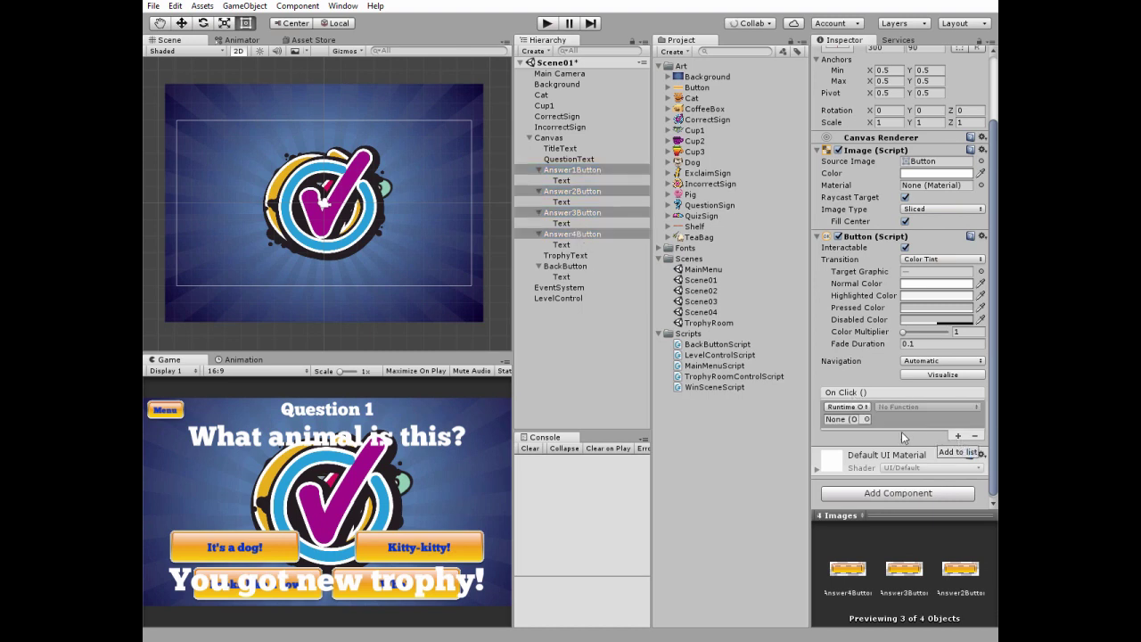
{"action": "left_click", "coordinate": [865, 419]}
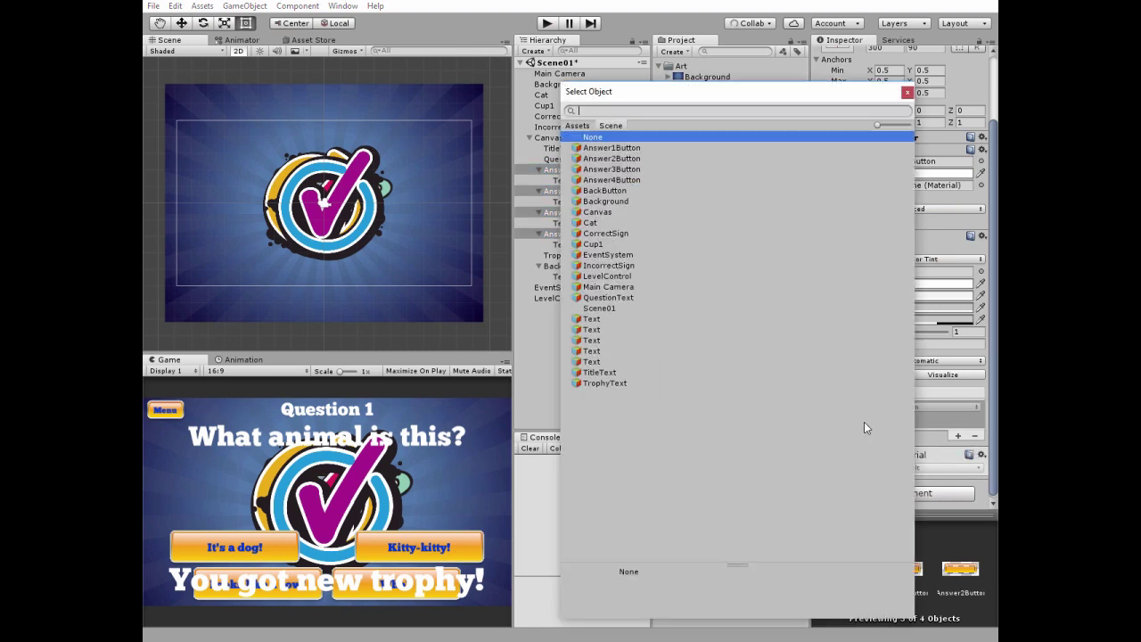
{"action": "left_click", "coordinate": [605, 278]}
{"action": "left_click", "coordinate": [907, 92]}
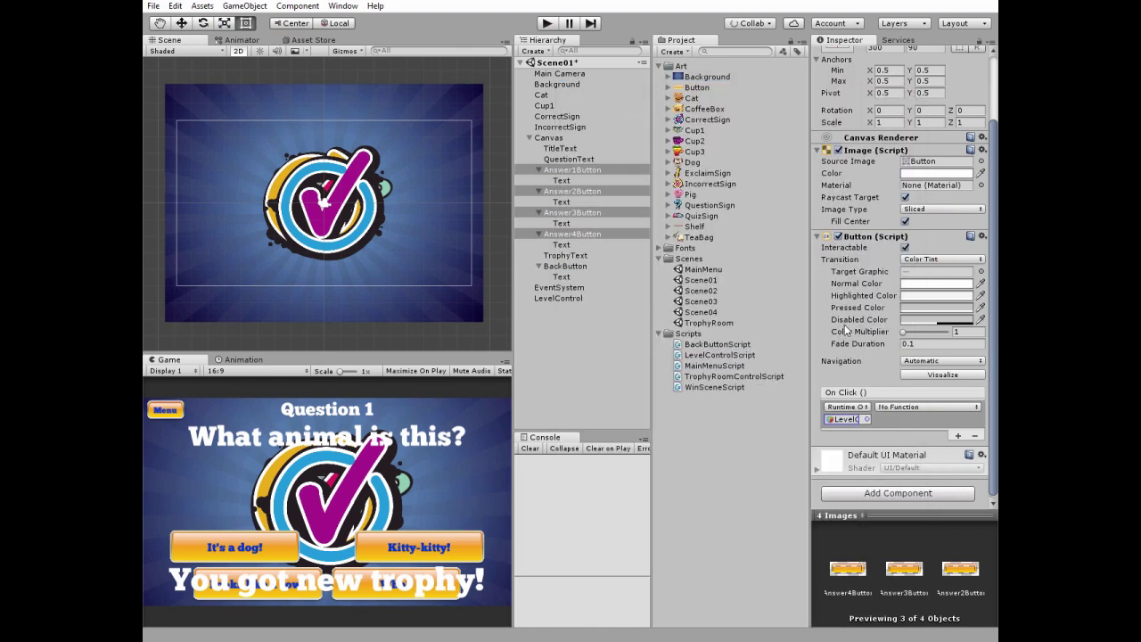
- Set Answer1Button and Answer2Button to call LevelControlScript.WrongAnswer()
{"action": "left_click", "coordinate": [585, 169]}
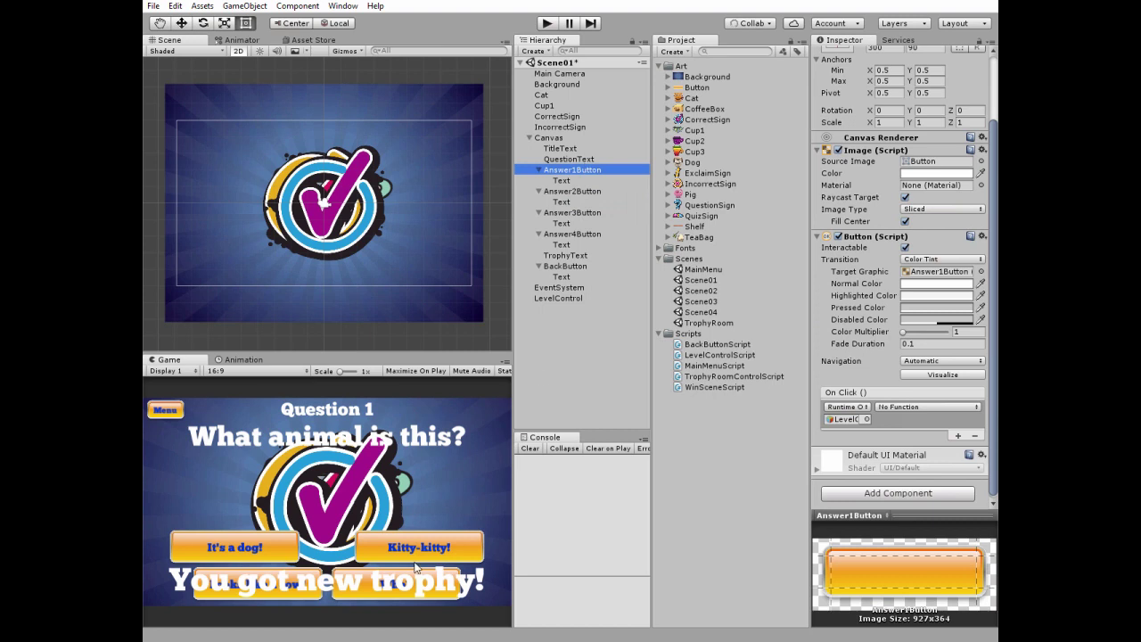
{"action": "left_click", "coordinate": [907, 407]}
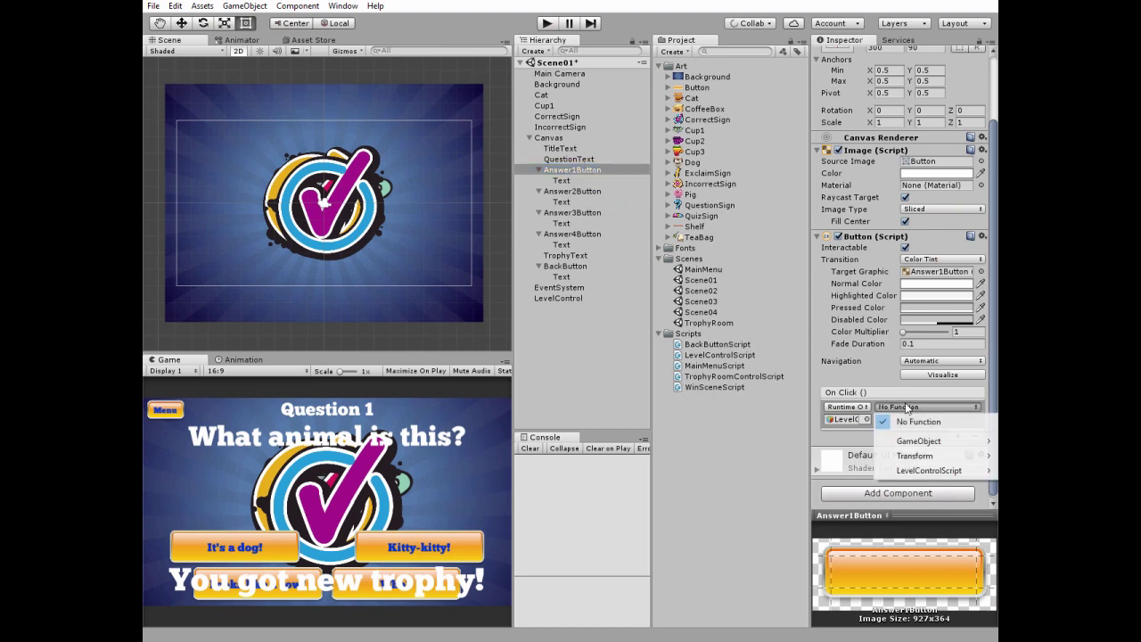
{"action": "mouse_move", "coordinate": [911, 475]}
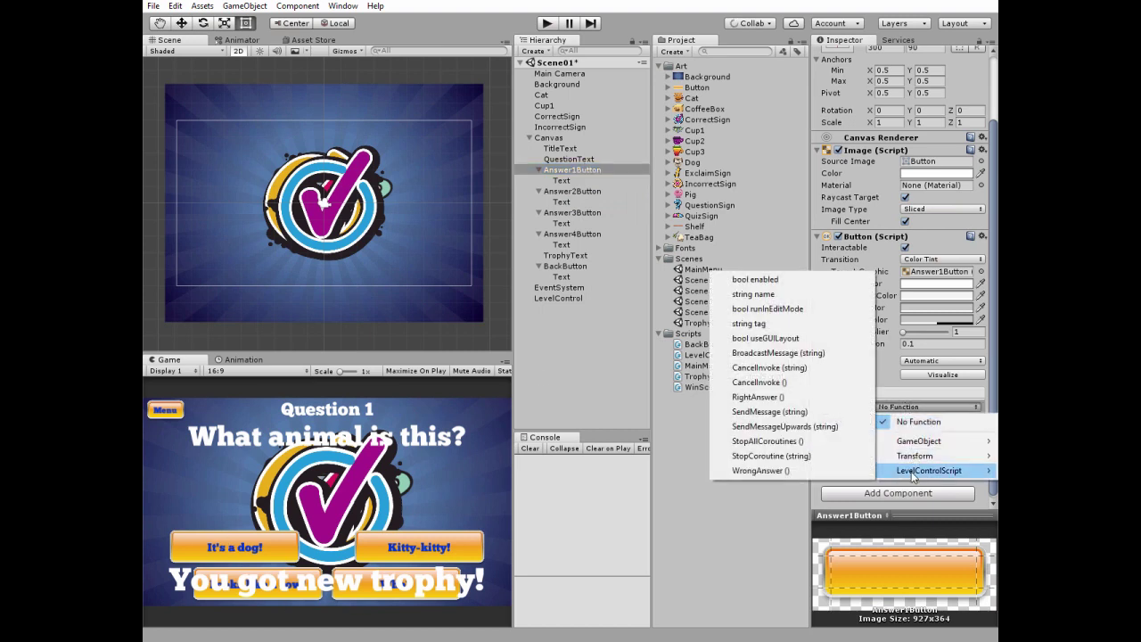
{"action": "left_click", "coordinate": [782, 474]}
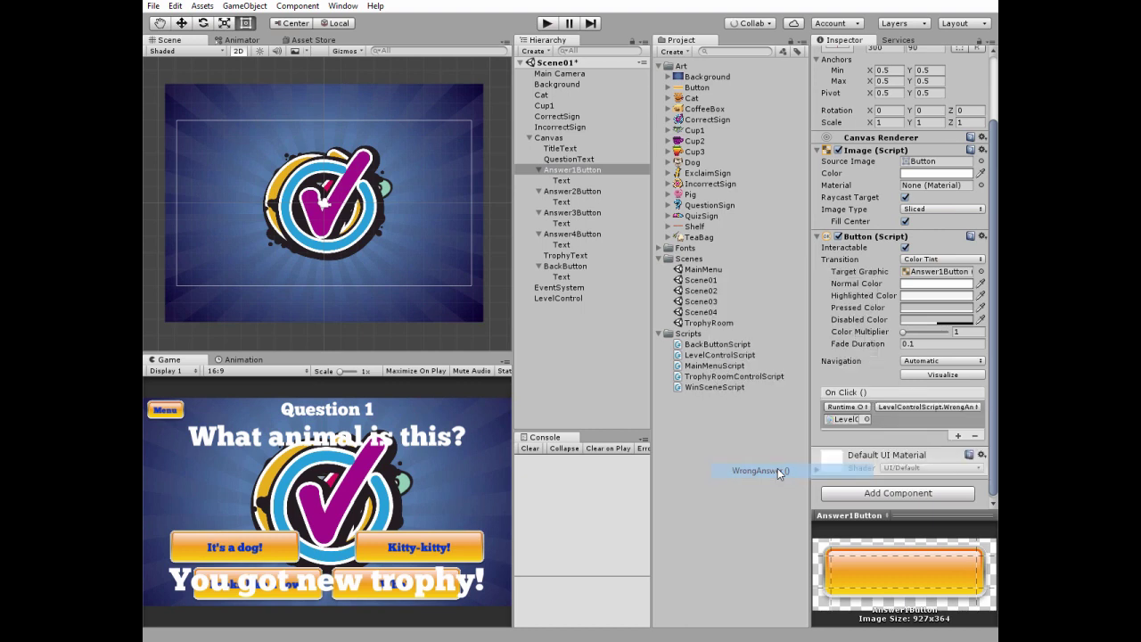
{"action": "left_click", "coordinate": [588, 192]}
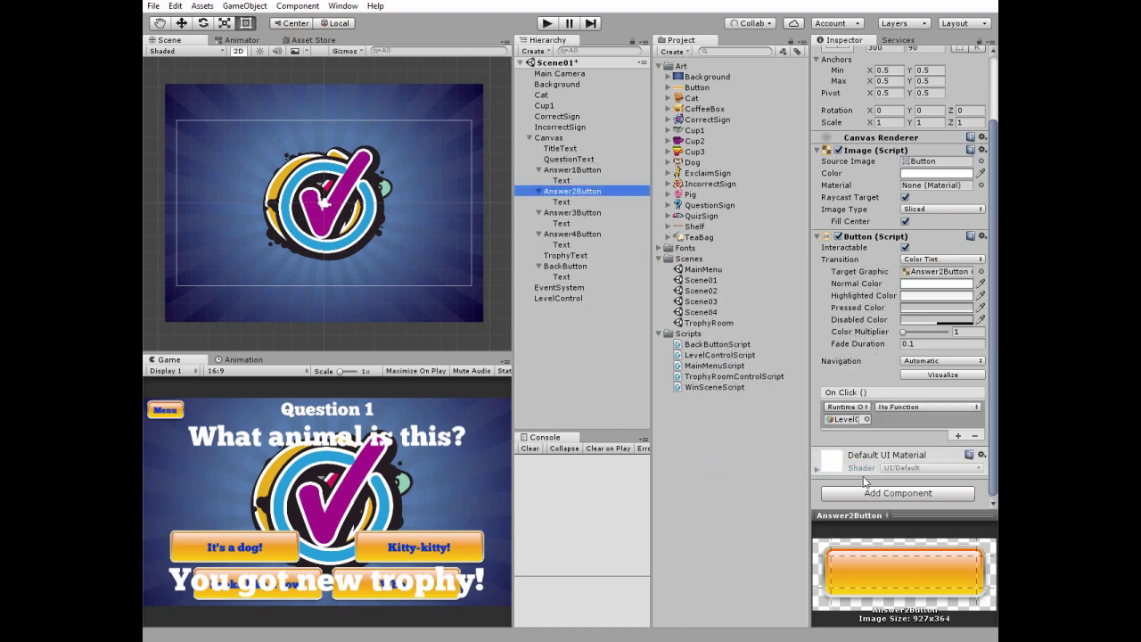
{"action": "left_click", "coordinate": [925, 408]}
{"action": "mouse_move", "coordinate": [909, 472]}
{"action": "left_click", "coordinate": [757, 470]}
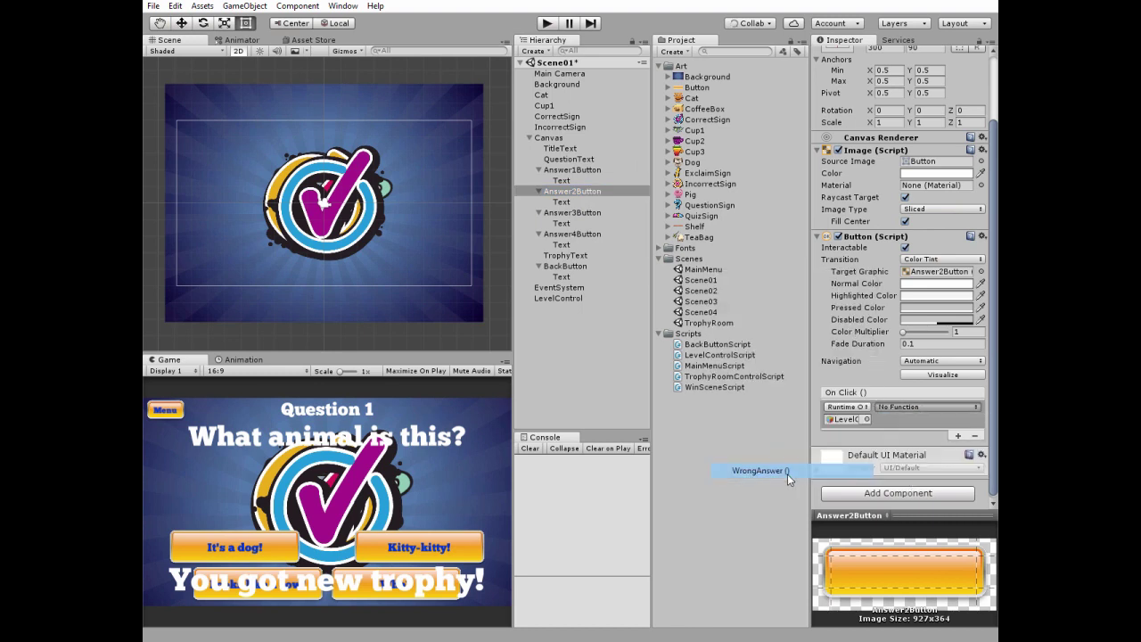
- Set Answer3Button to call RightAnswer() and Answer4Button to call WrongAnswer()
{"action": "left_click", "coordinate": [584, 215]}
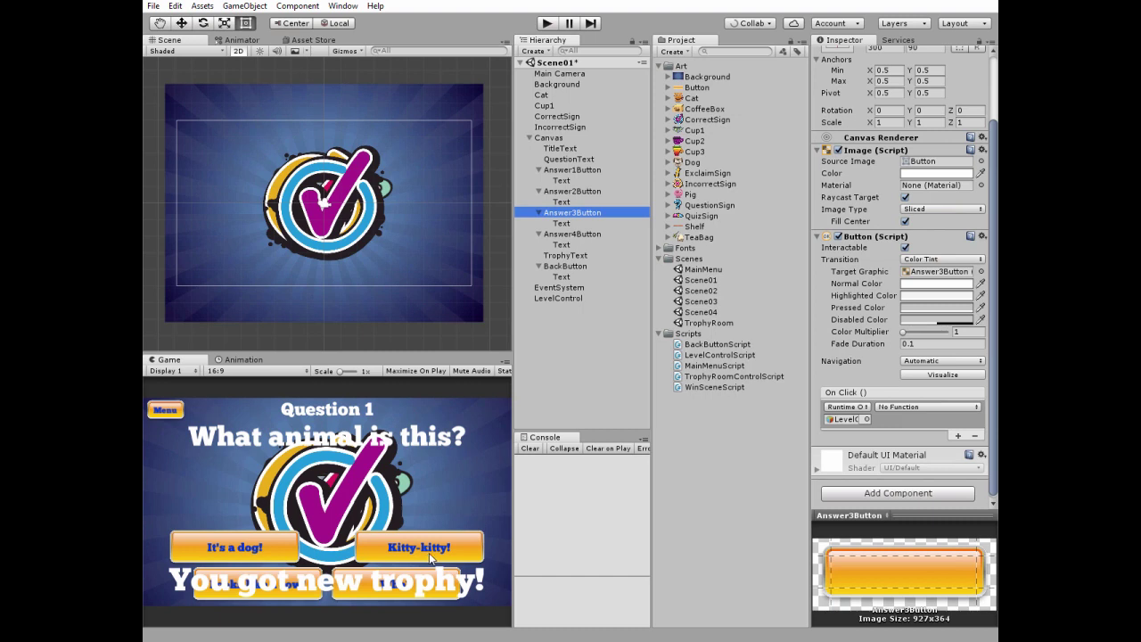
{"action": "left_click", "coordinate": [931, 407]}
{"action": "mouse_move", "coordinate": [923, 472]}
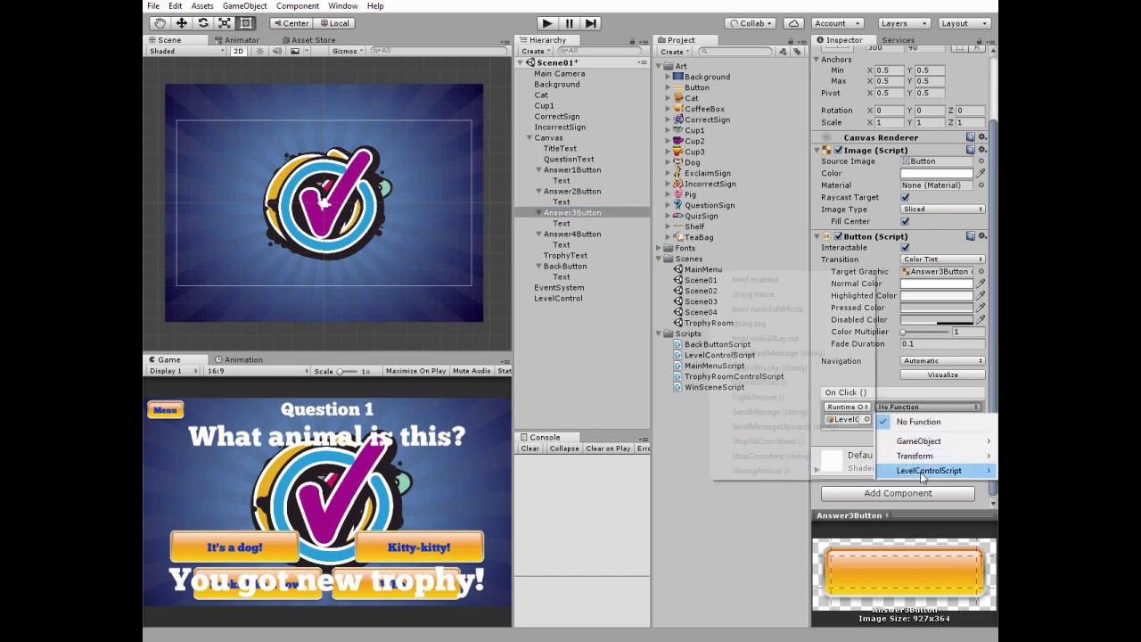
{"action": "left_click", "coordinate": [757, 397]}
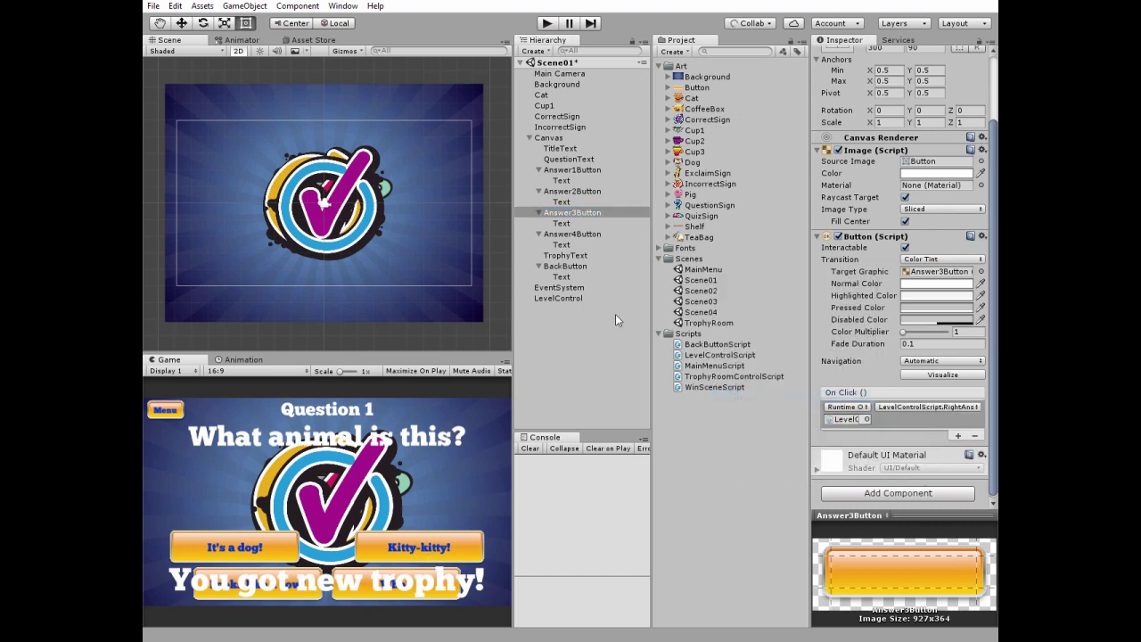
{"action": "left_click", "coordinate": [585, 236]}
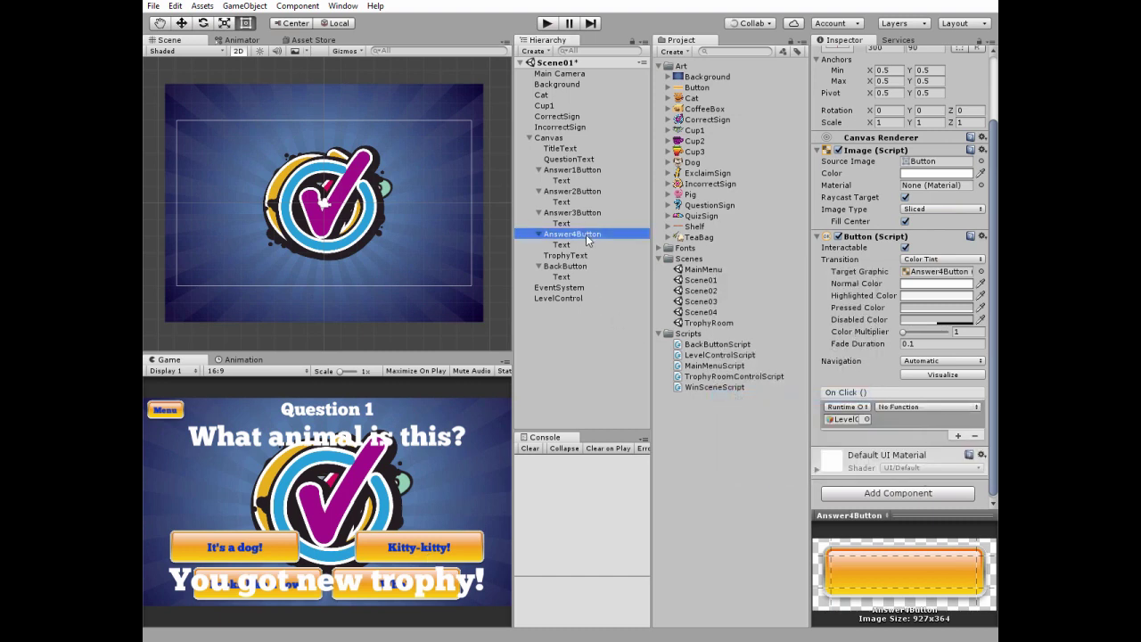
{"action": "left_click", "coordinate": [918, 408]}
{"action": "mouse_move", "coordinate": [908, 475]}
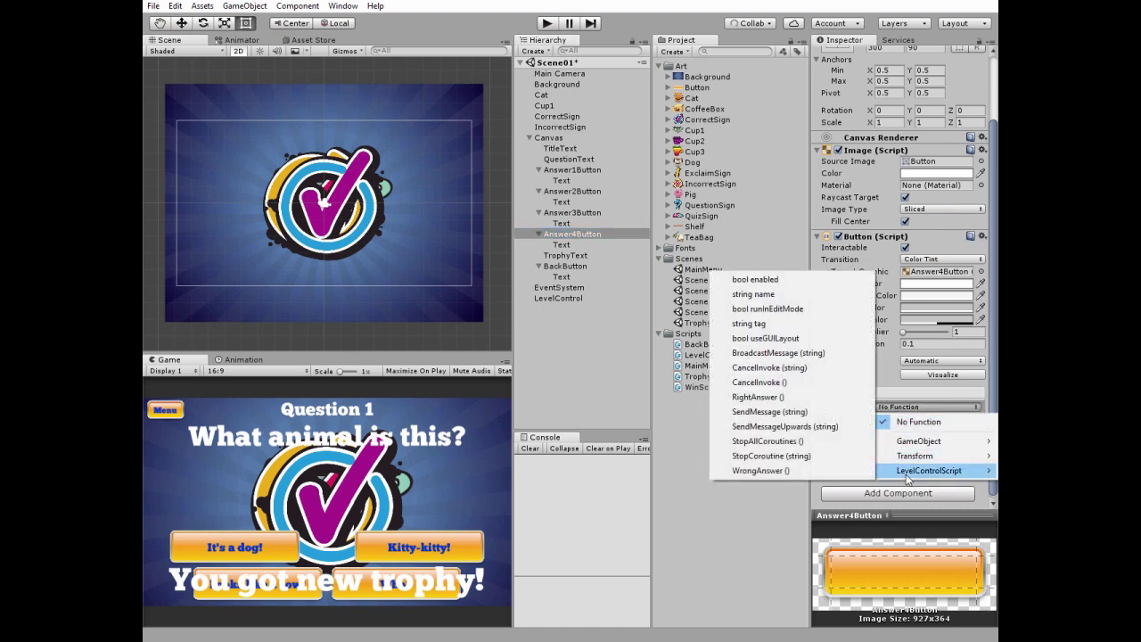
{"action": "left_click", "coordinate": [760, 471]}
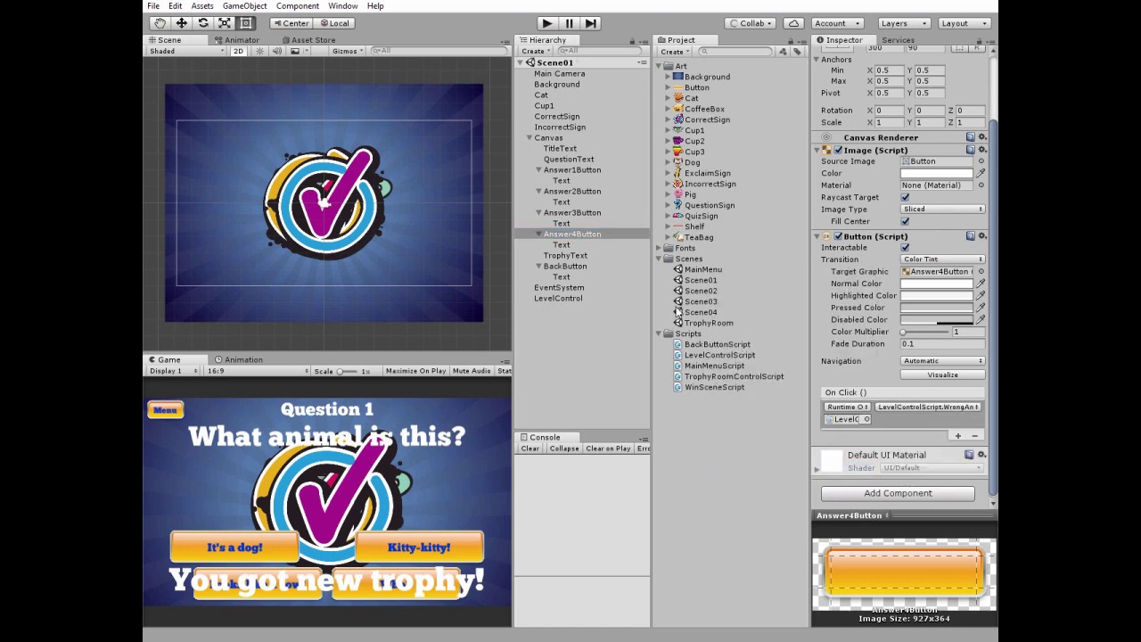
{"action": "left_click", "coordinate": [563, 84]}
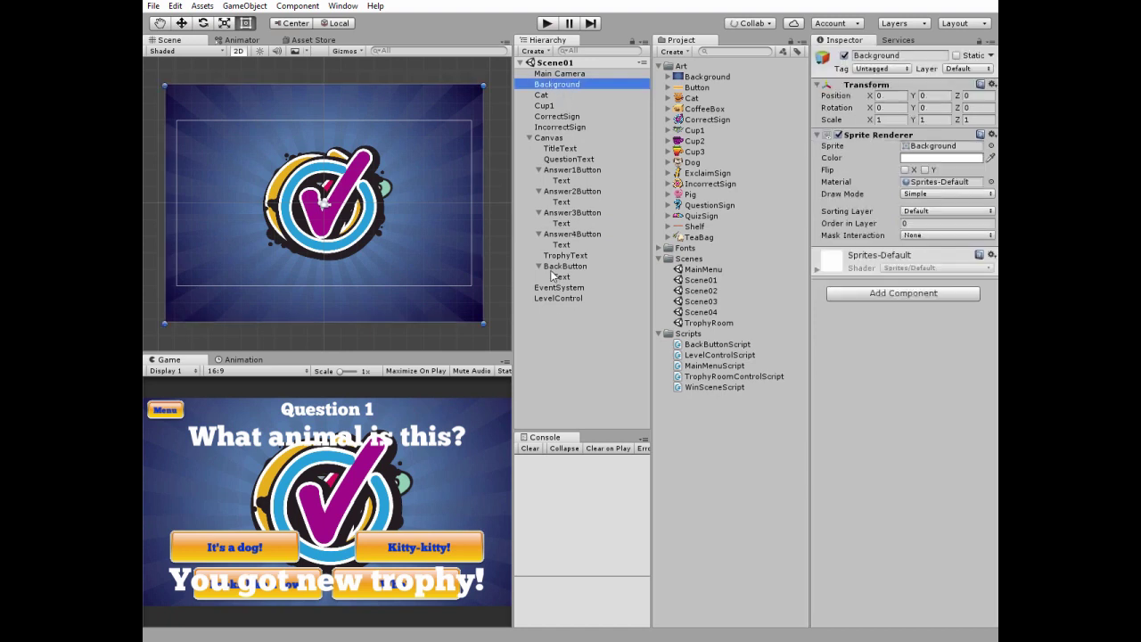
- Select all Scene01 objects through LevelControl and paste them into Scene02
{"action": "left_click", "coordinate": [555, 298], "text": "shift"}
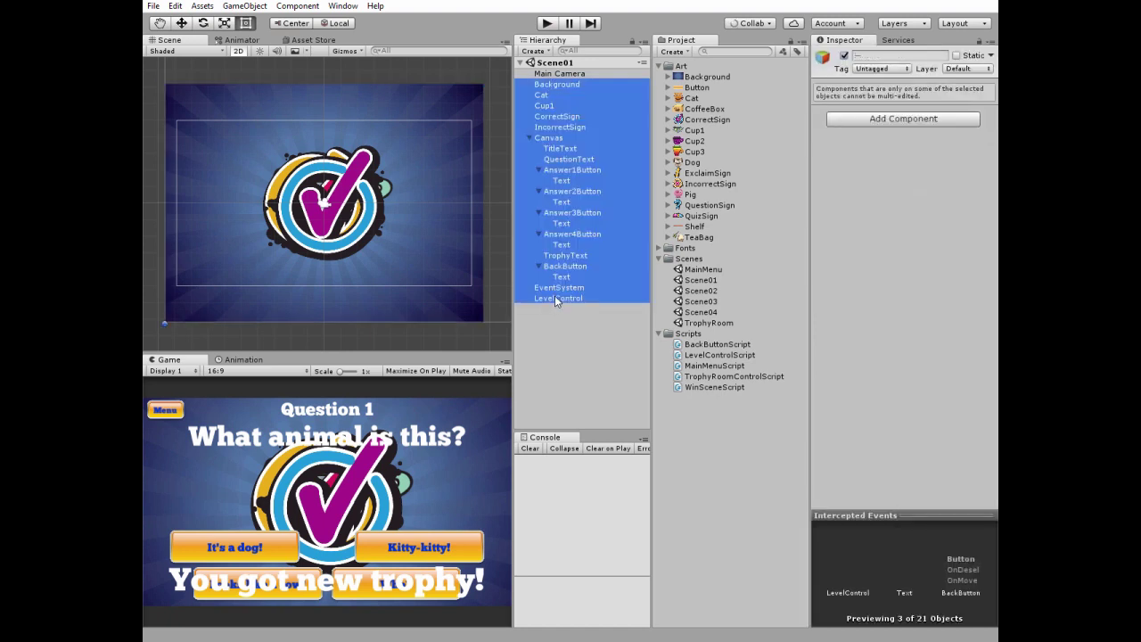
{"action": "double_click", "coordinate": [682, 292]}
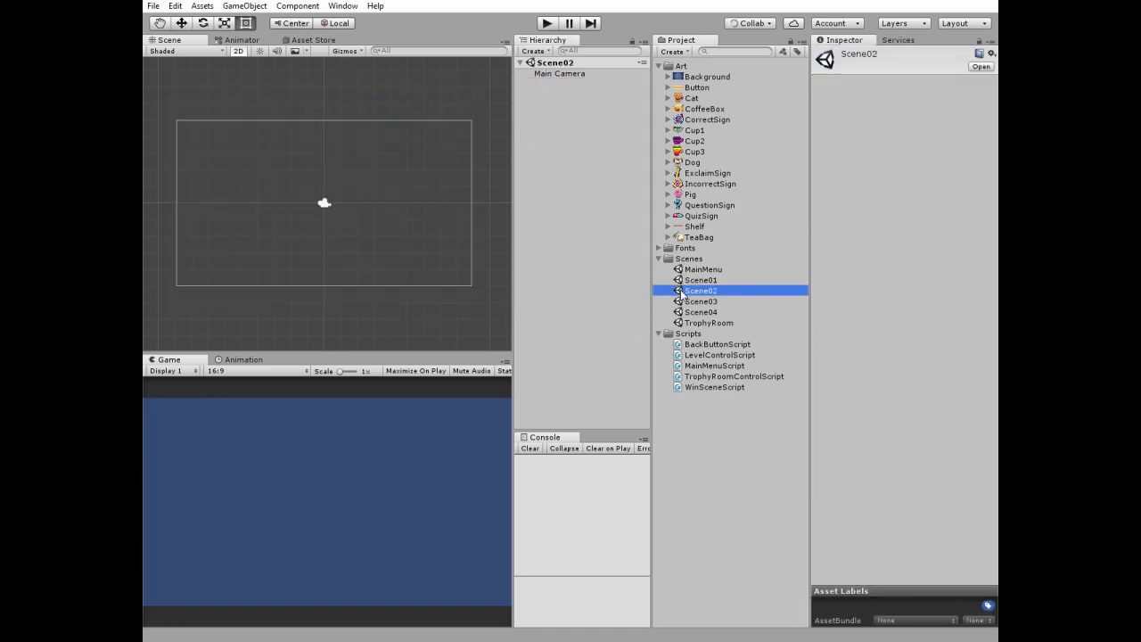
{"action": "left_click", "coordinate": [597, 166]}
{"action": "key", "text": "ctrl+v"}
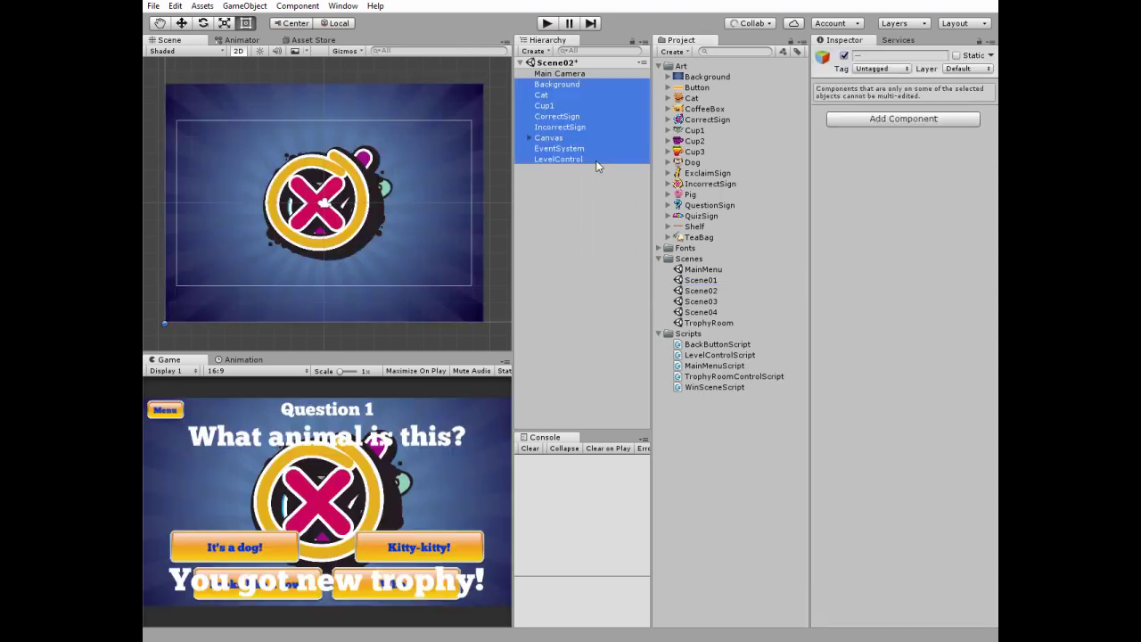
- Delete the Cat and Cup1 objects from Scene02
{"action": "left_click", "coordinate": [543, 95]}
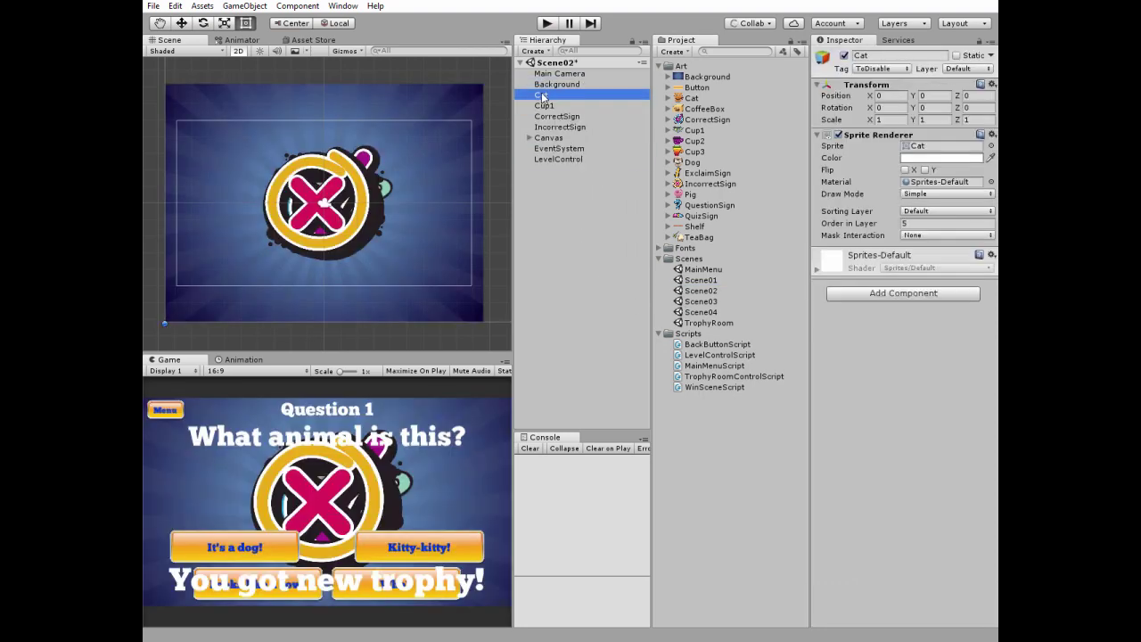
{"action": "key", "text": "Delete"}
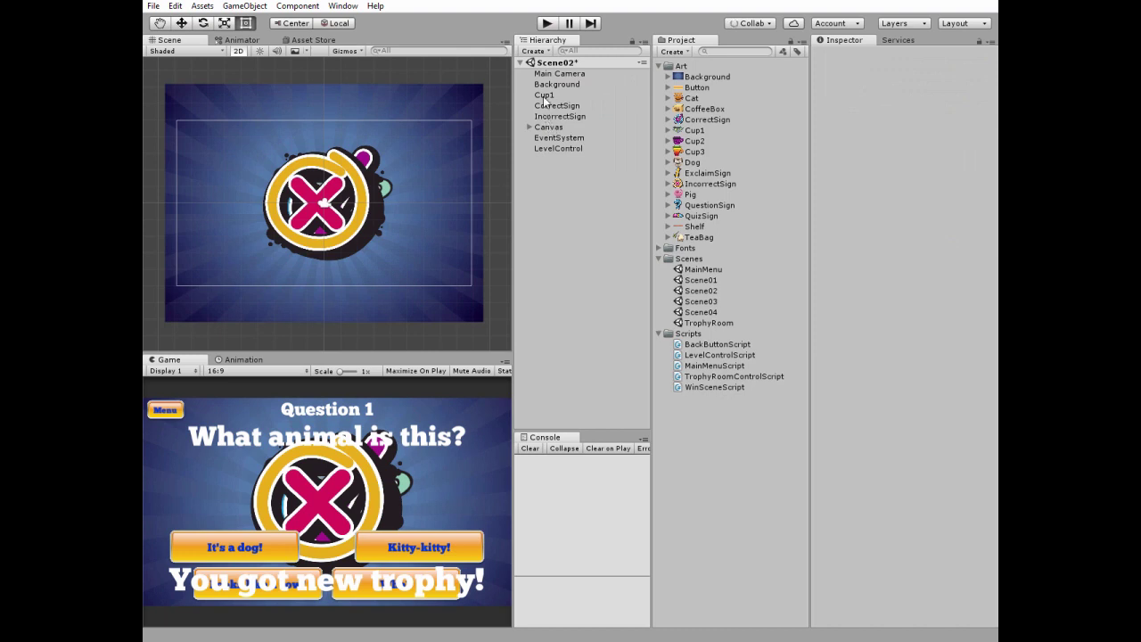
{"action": "left_click", "coordinate": [543, 96]}
{"action": "key", "text": "Delete"}
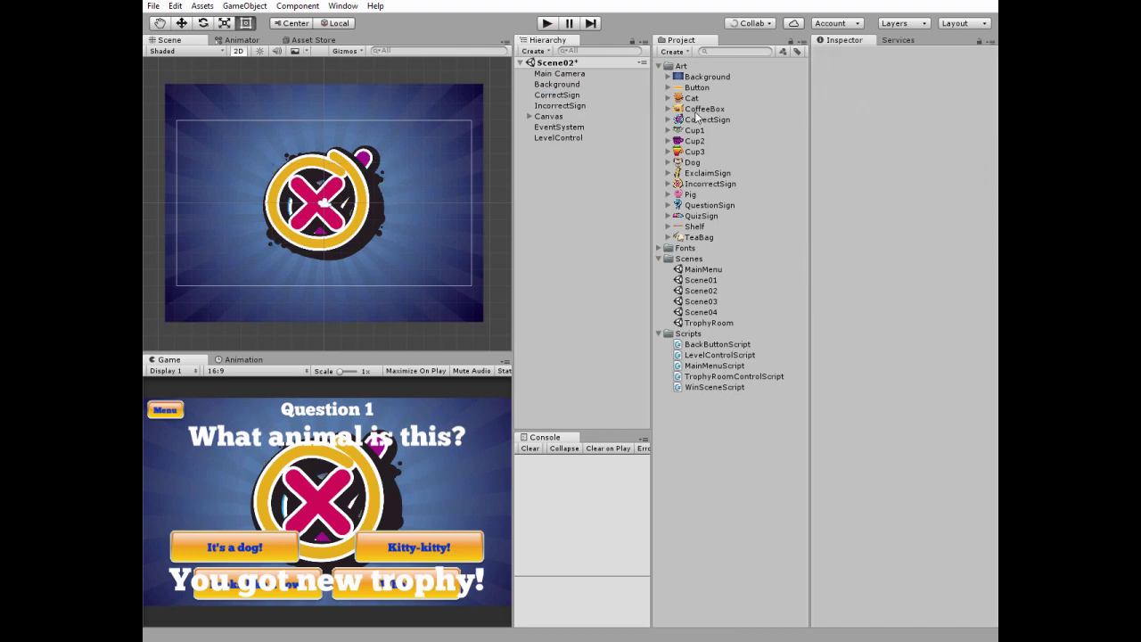
- Add the Pig sprite with Order in Layer 5 and reset it to the scene centre
{"action": "left_click_drag", "start_coordinate": [680, 194], "coordinate": [523, 267]}
{"action": "left_click_drag", "start_coordinate": [392, 201], "coordinate": [391, 201]}
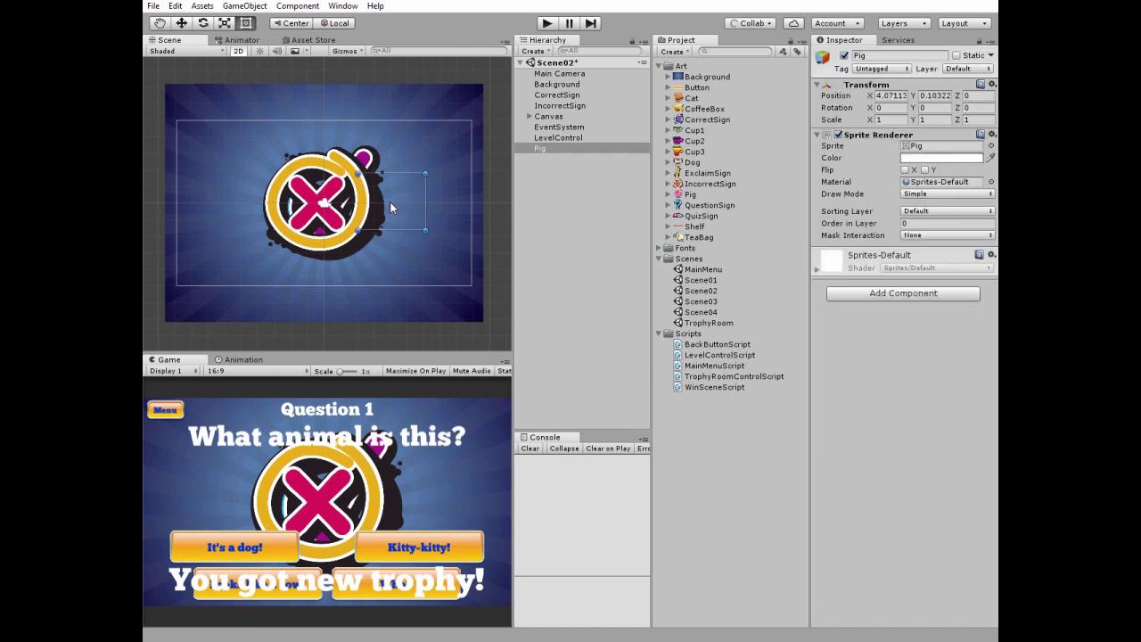
{"action": "left_click", "coordinate": [922, 222]}
{"action": "type", "text": "5"}
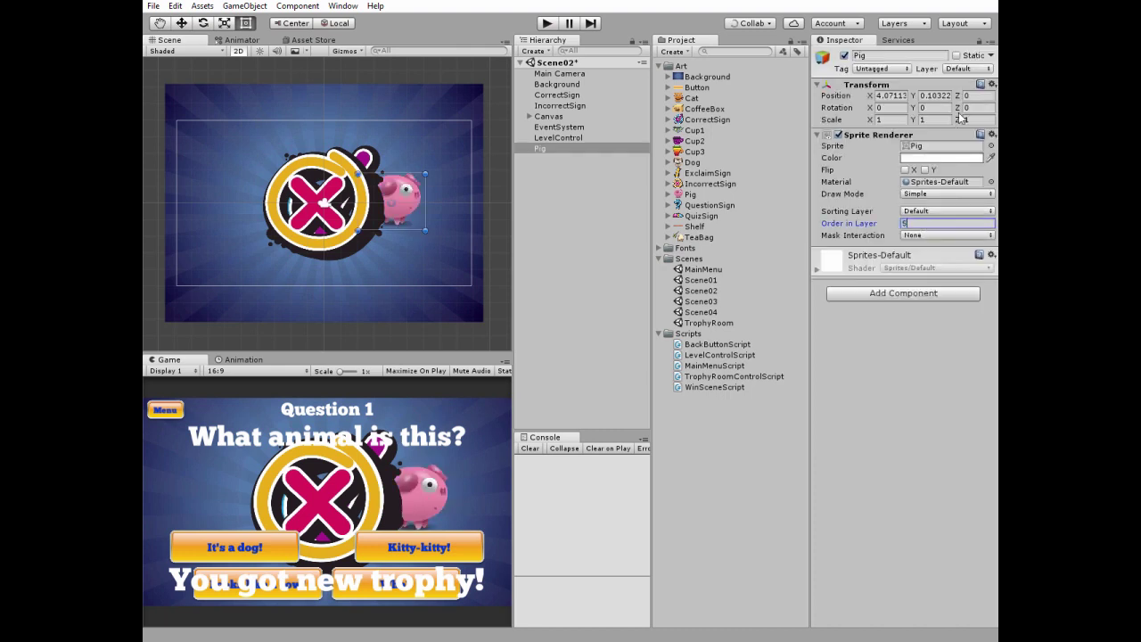
{"action": "left_click", "coordinate": [992, 84]}
{"action": "left_click", "coordinate": [959, 96]}
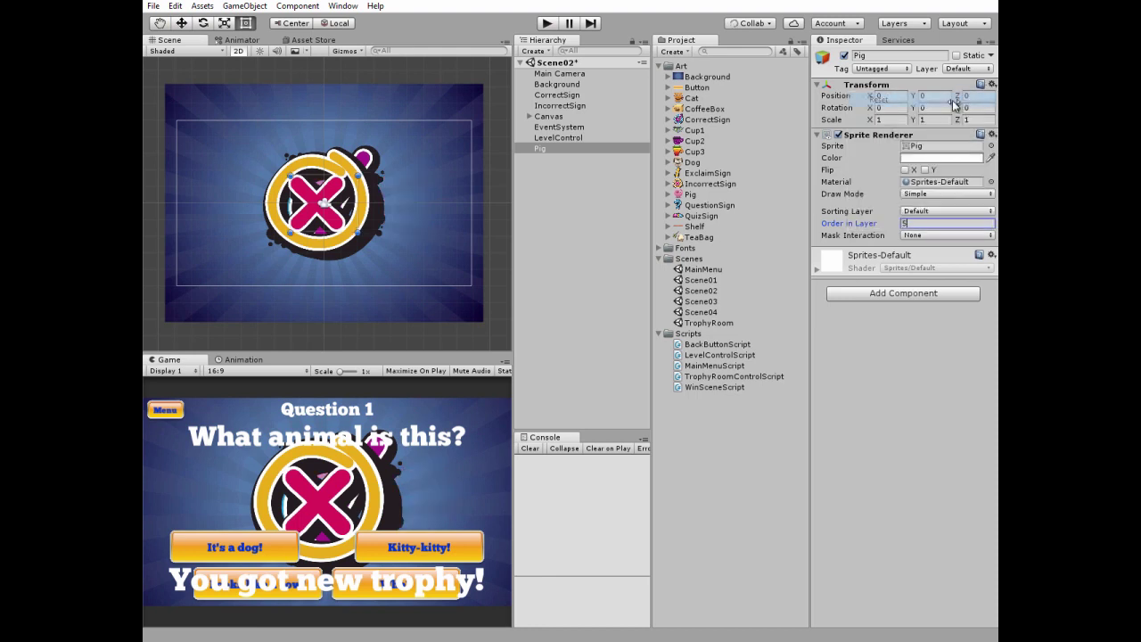
- Add Cup2 at the centre, scaled 2.6 in X and Y, with Order in Layer 10
{"action": "left_click_drag", "start_coordinate": [675, 143], "coordinate": [417, 198]}
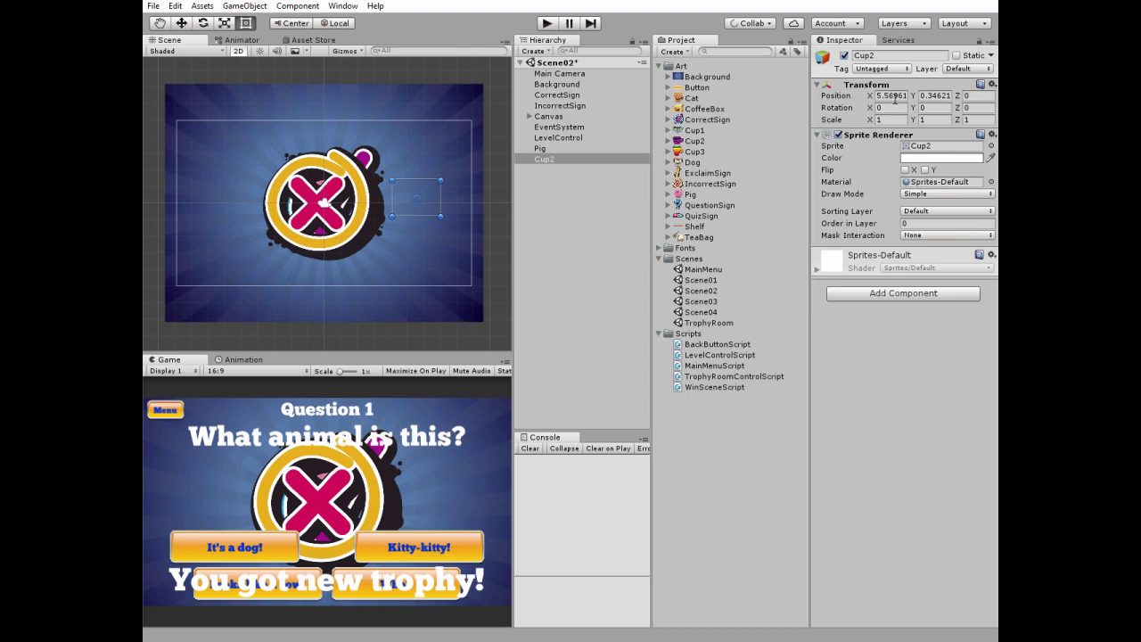
{"action": "left_click", "coordinate": [992, 84]}
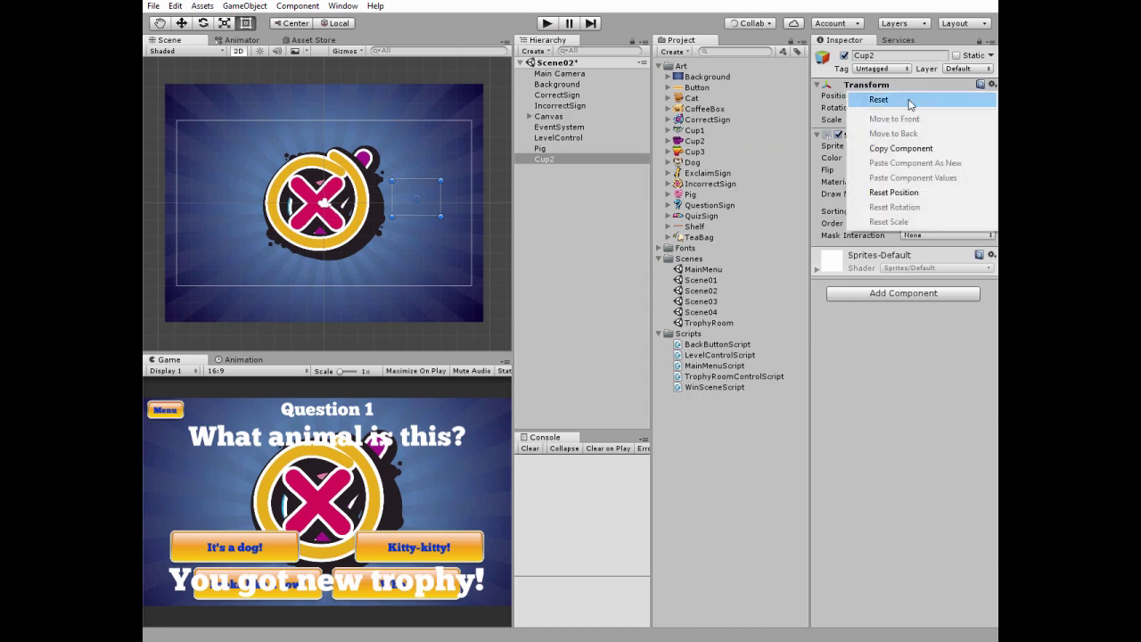
{"action": "left_click", "coordinate": [882, 98]}
{"action": "type", "text": "2.6"}
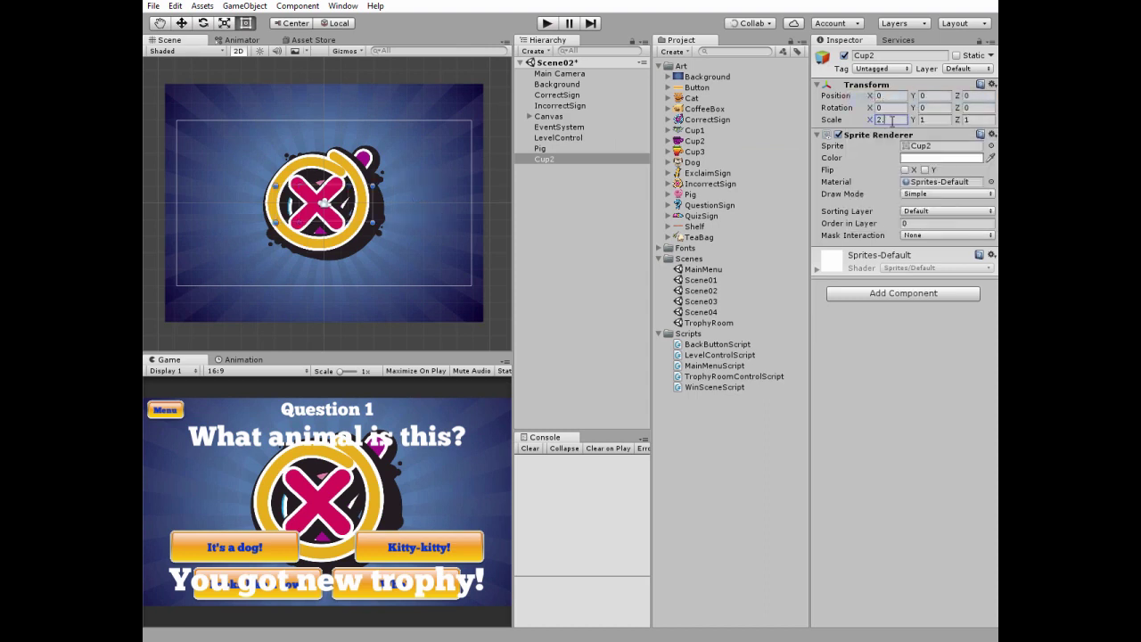
{"action": "left_click", "coordinate": [931, 121]}
{"action": "type", "text": "2.6"}
{"action": "left_click", "coordinate": [914, 224]}
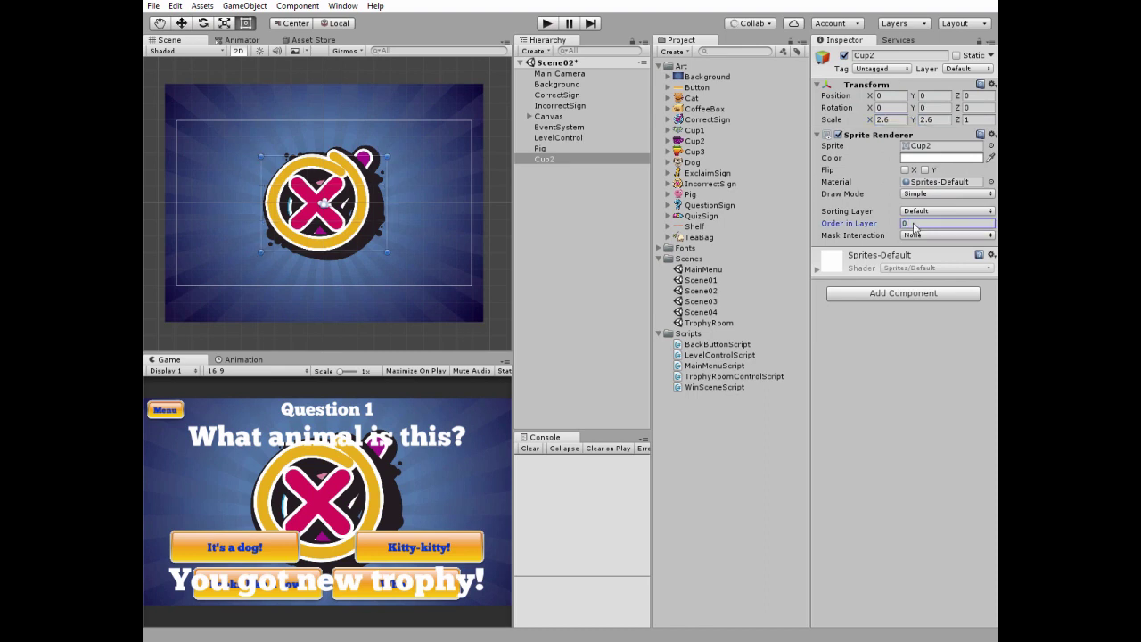
{"action": "type", "text": "10"}
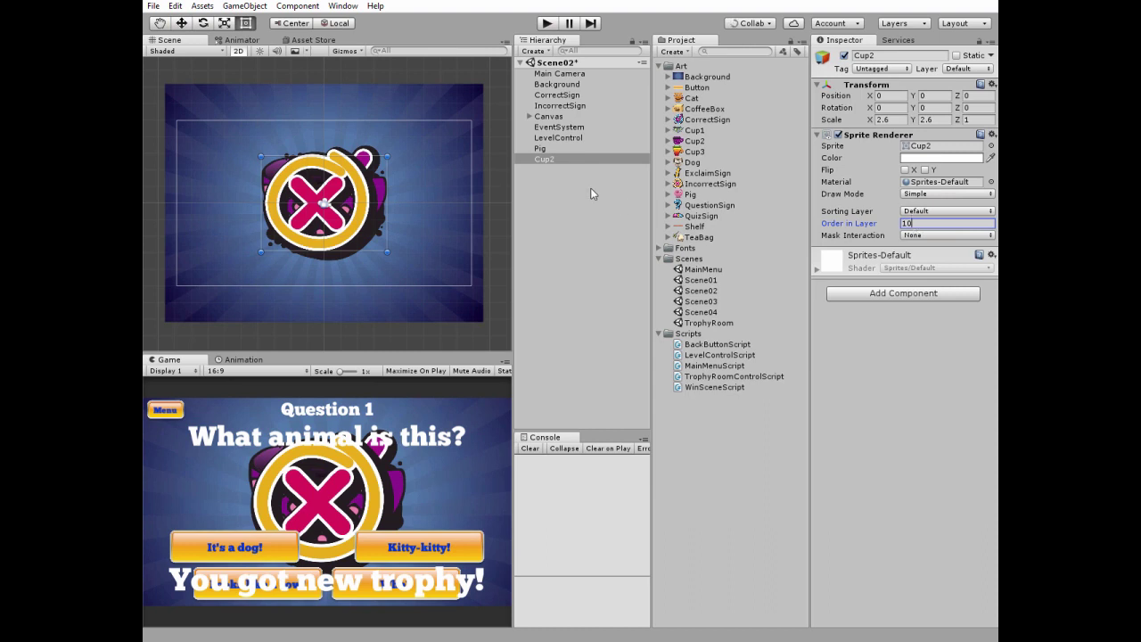
- Tag the Pig ToDisable and Cup2 ToEnable
{"action": "left_click", "coordinate": [536, 148]}
{"action": "left_click", "coordinate": [881, 69]}
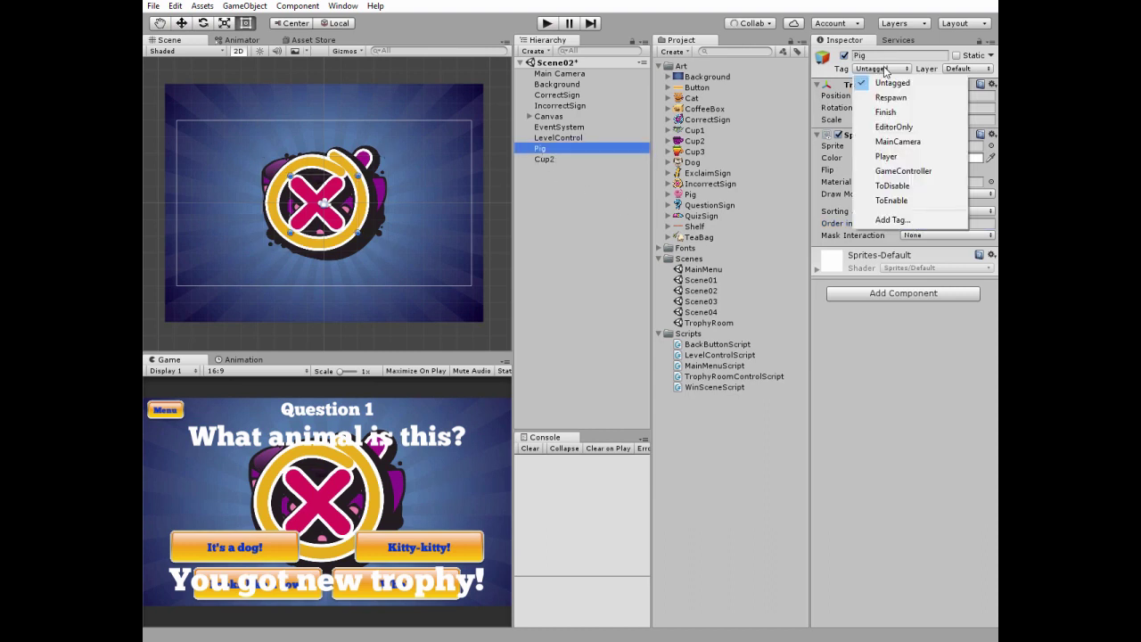
{"action": "left_click", "coordinate": [892, 186]}
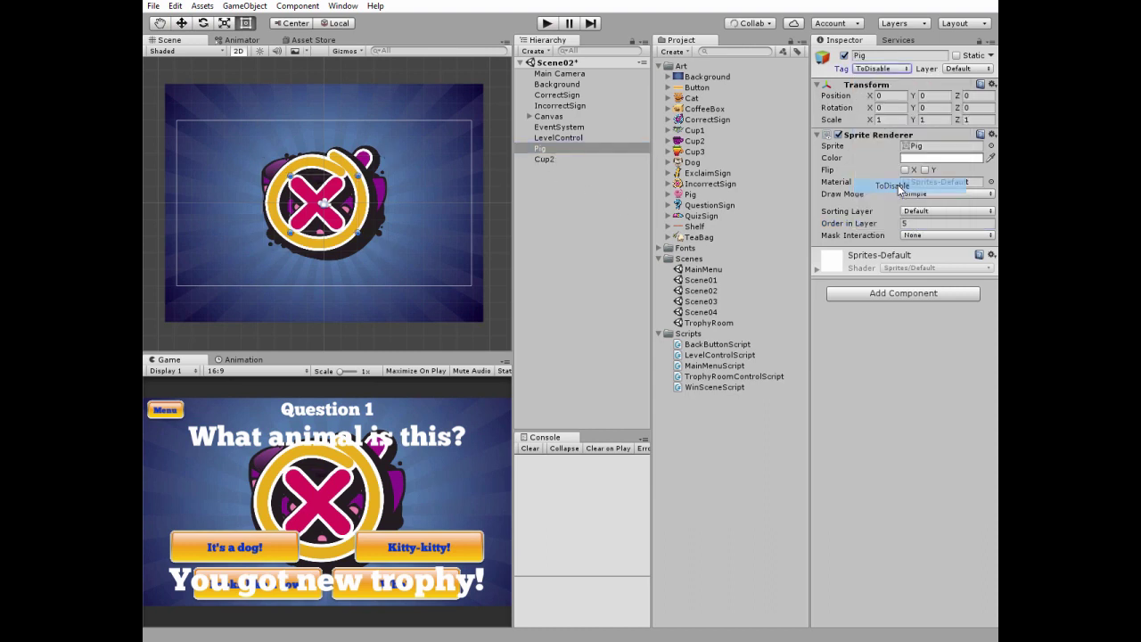
{"action": "left_click", "coordinate": [550, 159]}
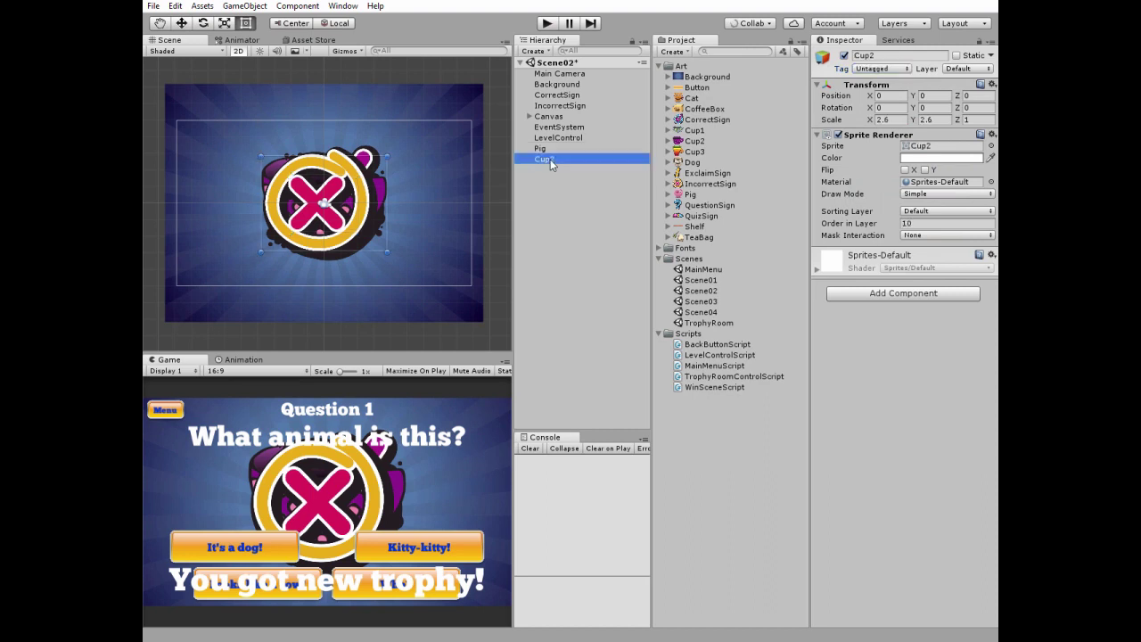
{"action": "left_click", "coordinate": [870, 69]}
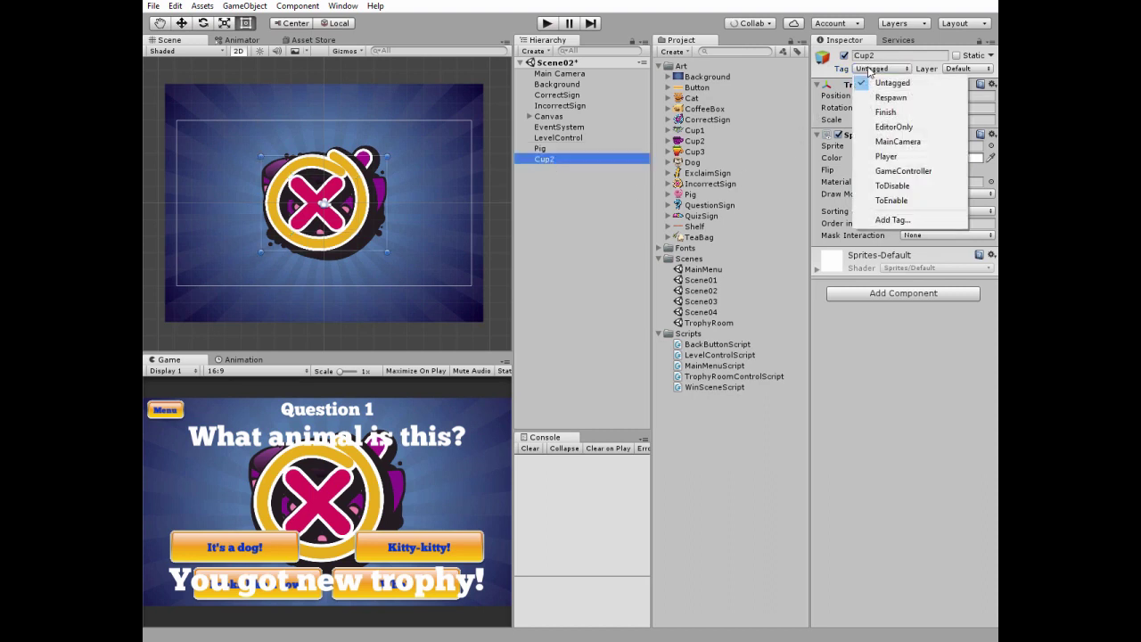
{"action": "left_click", "coordinate": [891, 200]}
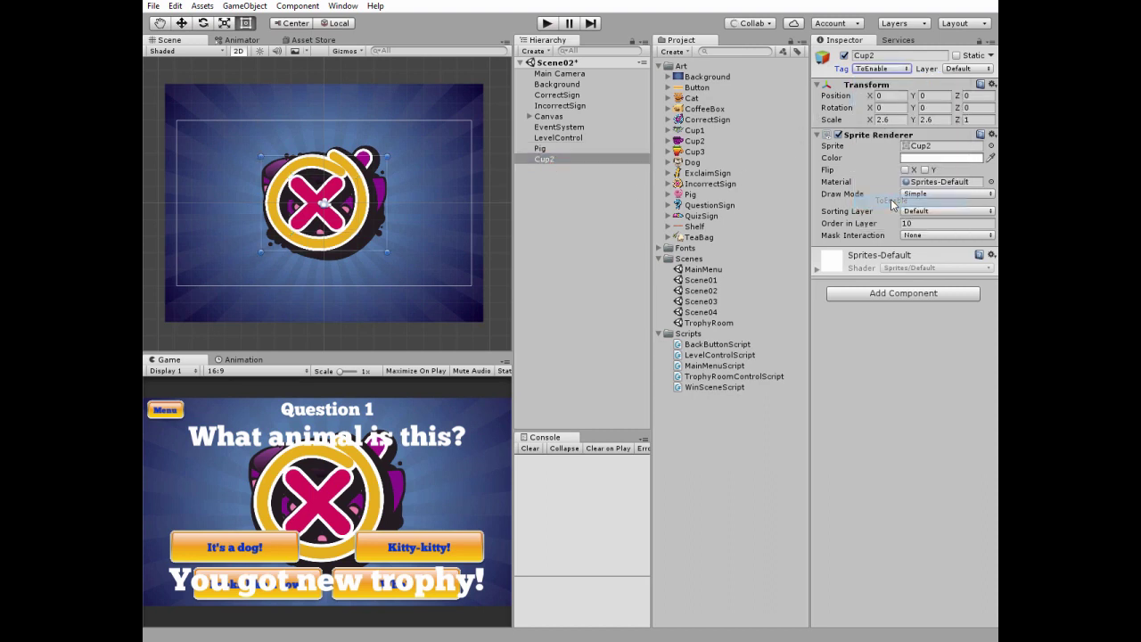
{"action": "left_click", "coordinate": [528, 116]}
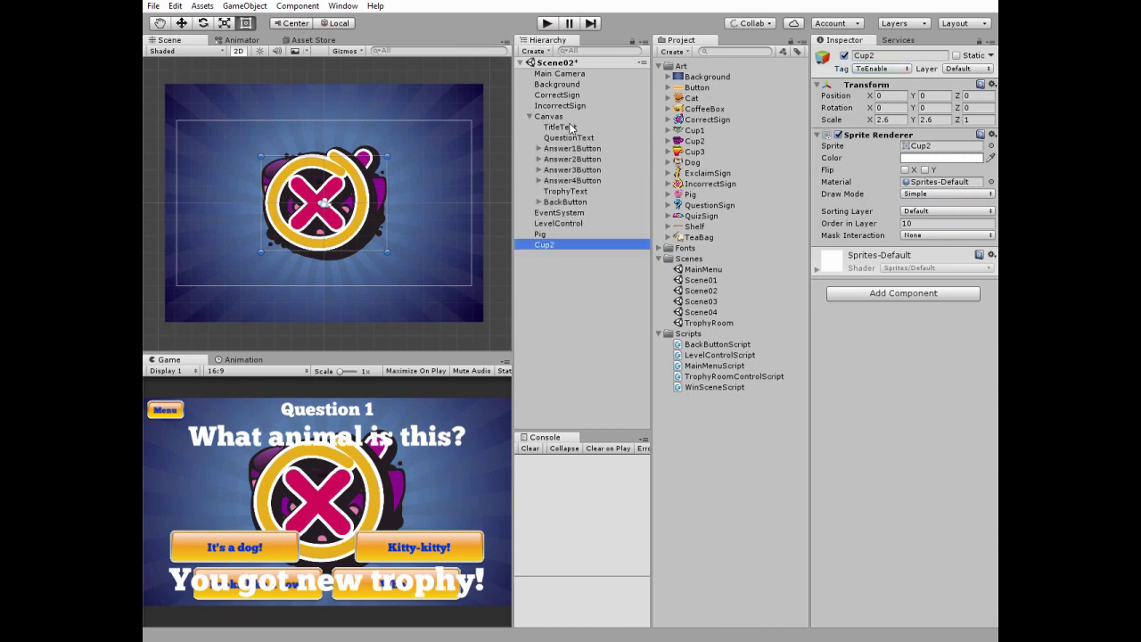
- Change the title to 'Question 2' and the question to 'What are you staring at?'
{"action": "left_click", "coordinate": [569, 127]}
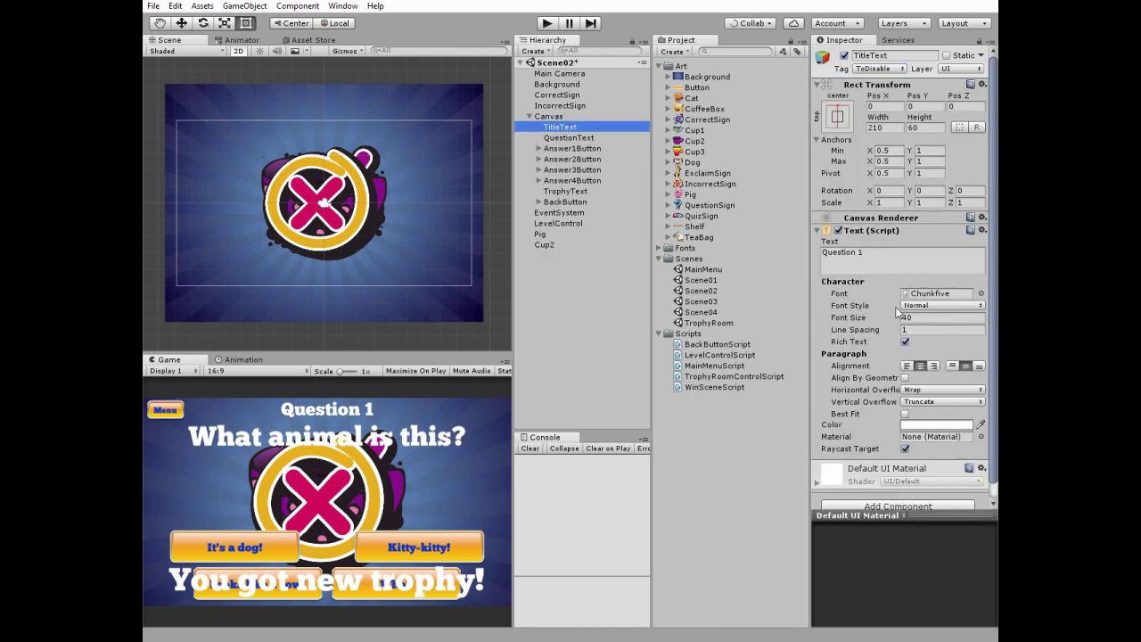
{"action": "left_click", "coordinate": [867, 254]}
{"action": "left_click", "coordinate": [862, 254]}
{"action": "key", "text": "BackSpace"}
{"action": "type", "text": "2"}
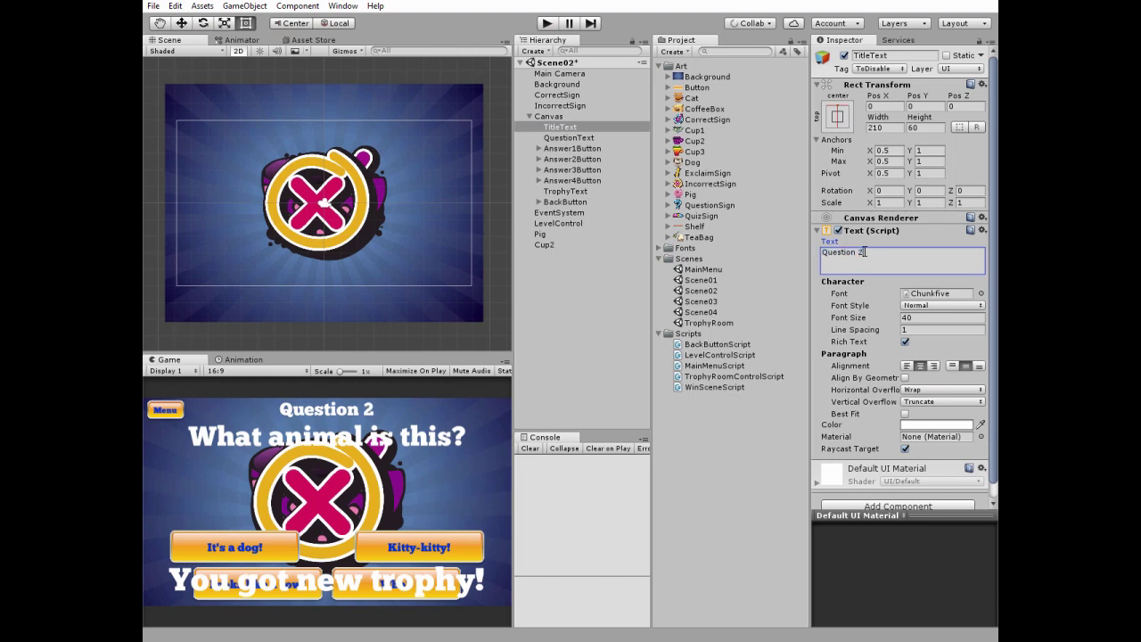
{"action": "left_click", "coordinate": [577, 138]}
{"action": "left_click", "coordinate": [891, 256]}
{"action": "type", "text": "What"}
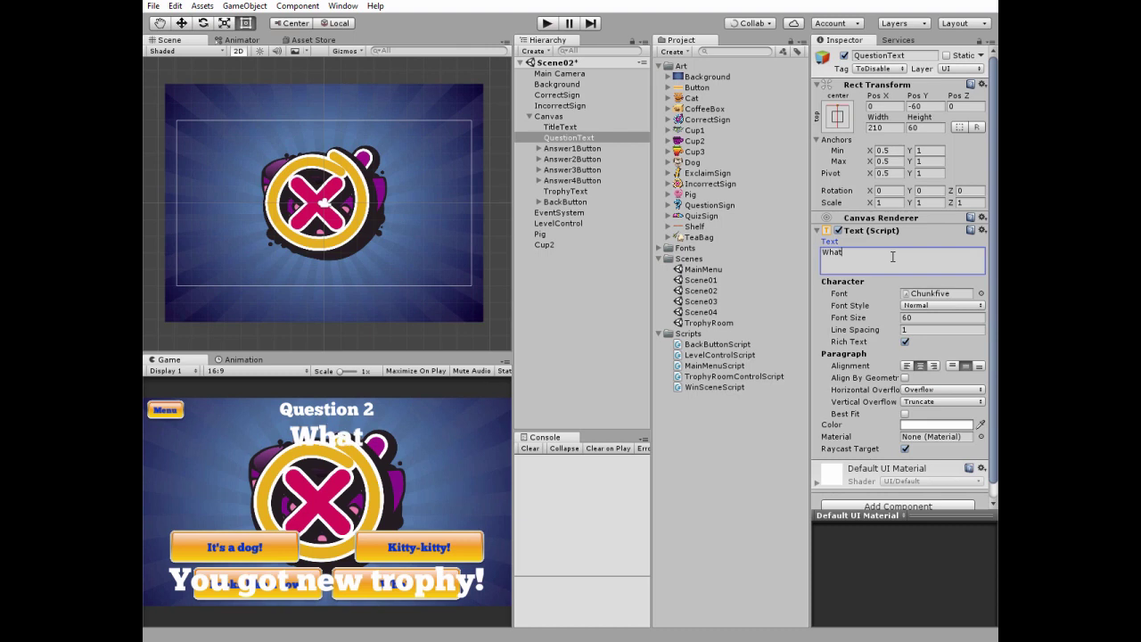
{"action": "type", "text": " are yo"}
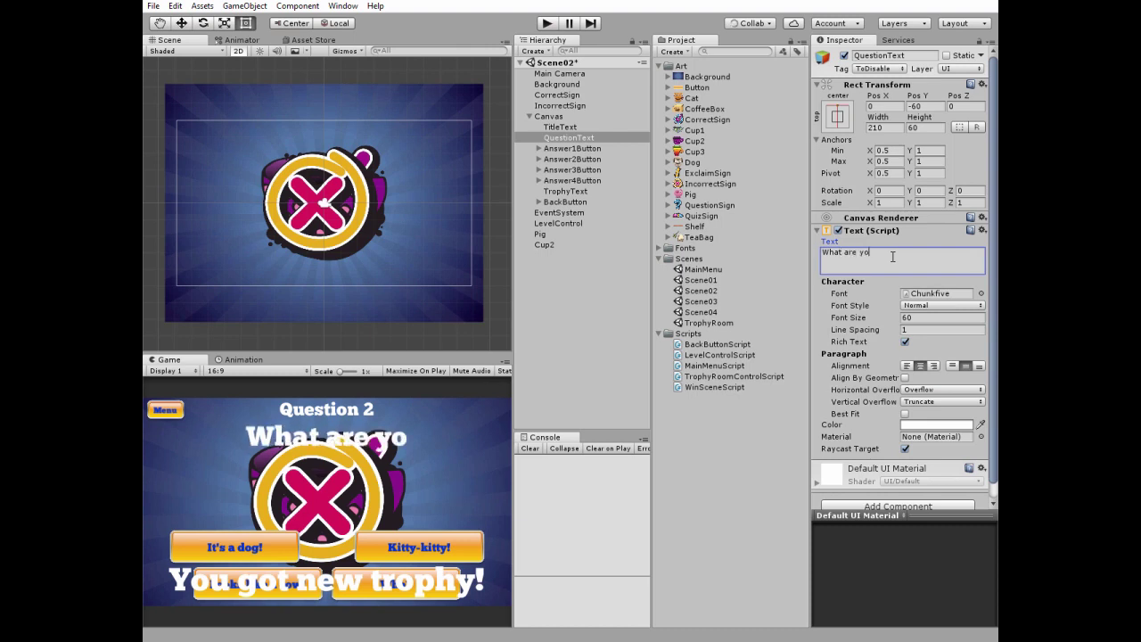
{"action": "type", "text": "u starin"}
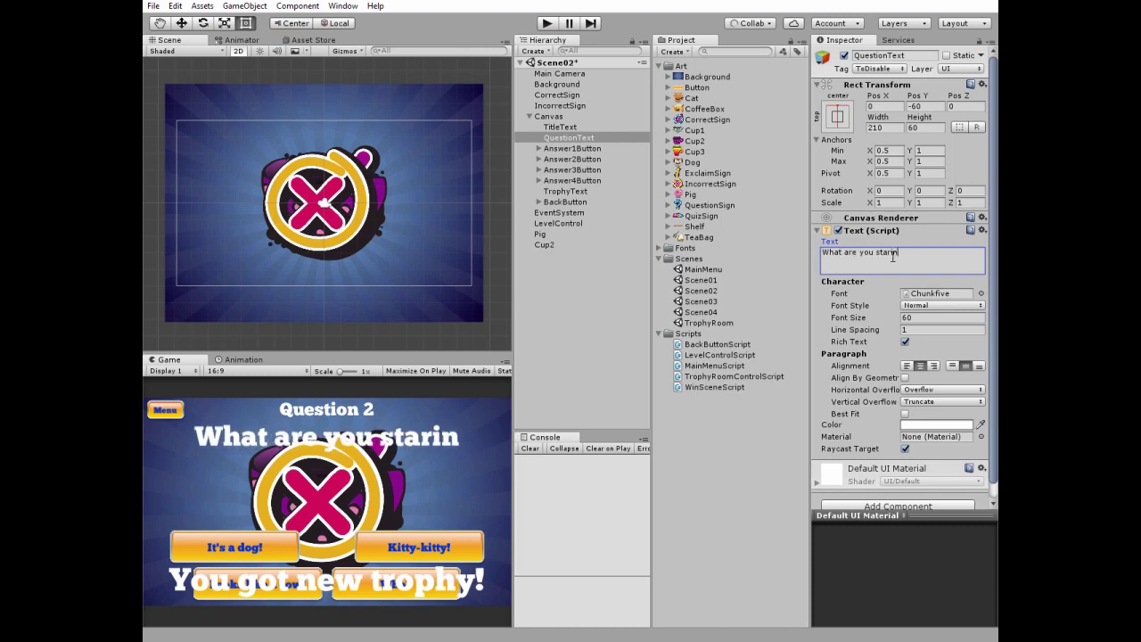
{"action": "type", "text": "g at?"}
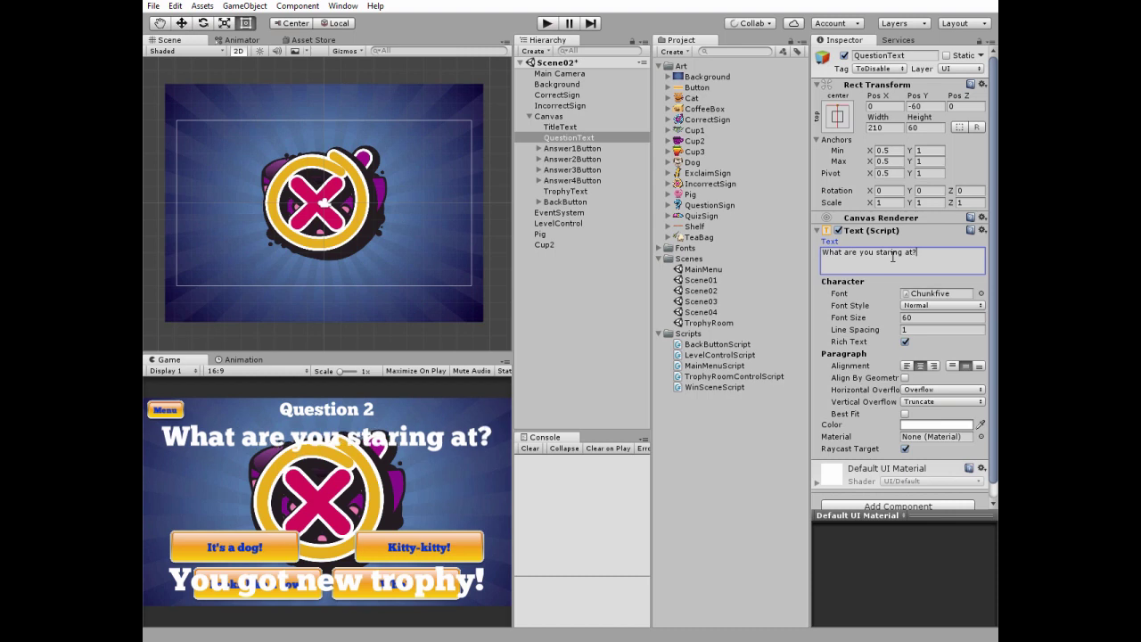
- Reword the first two answers to 'Have a change?' and 'Nothing'
{"action": "left_click", "coordinate": [538, 148]}
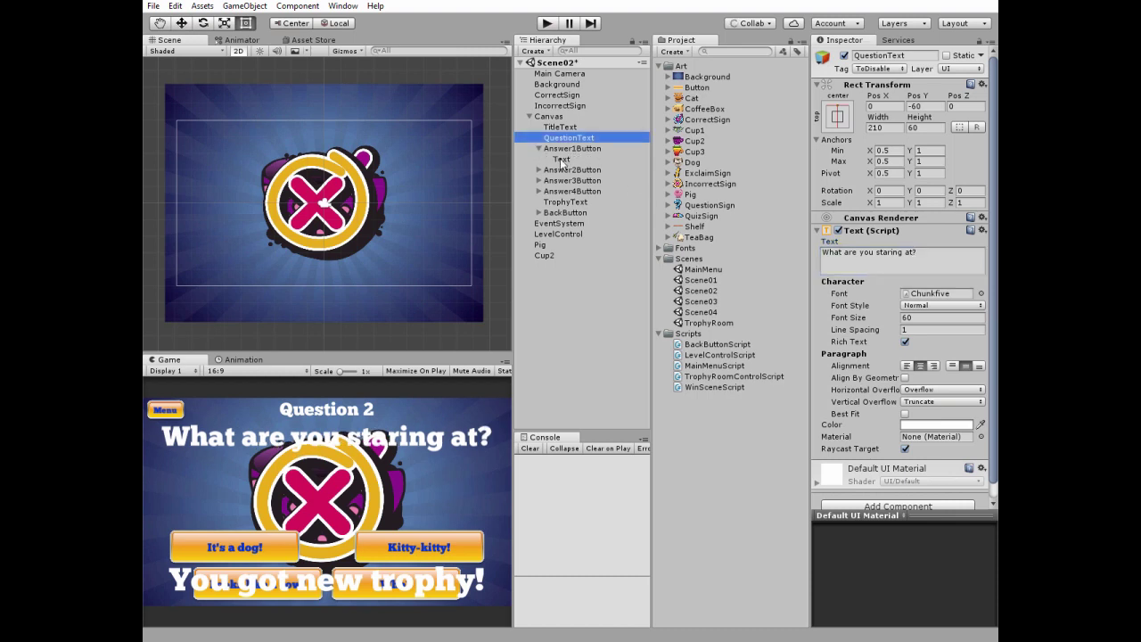
{"action": "left_click", "coordinate": [562, 160]}
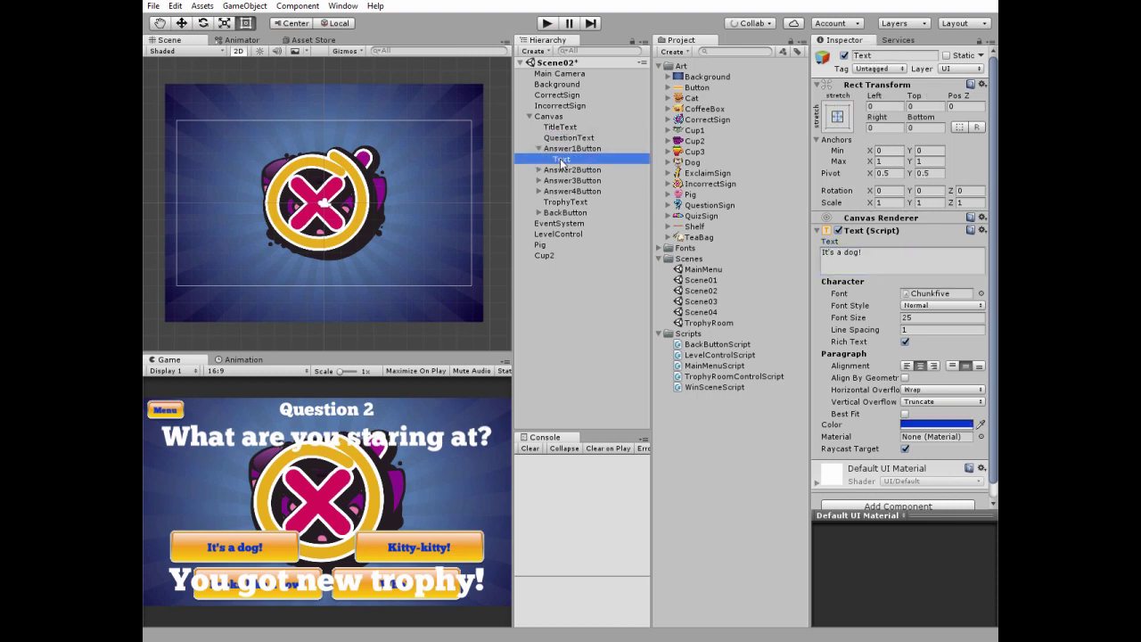
{"action": "left_click", "coordinate": [871, 257]}
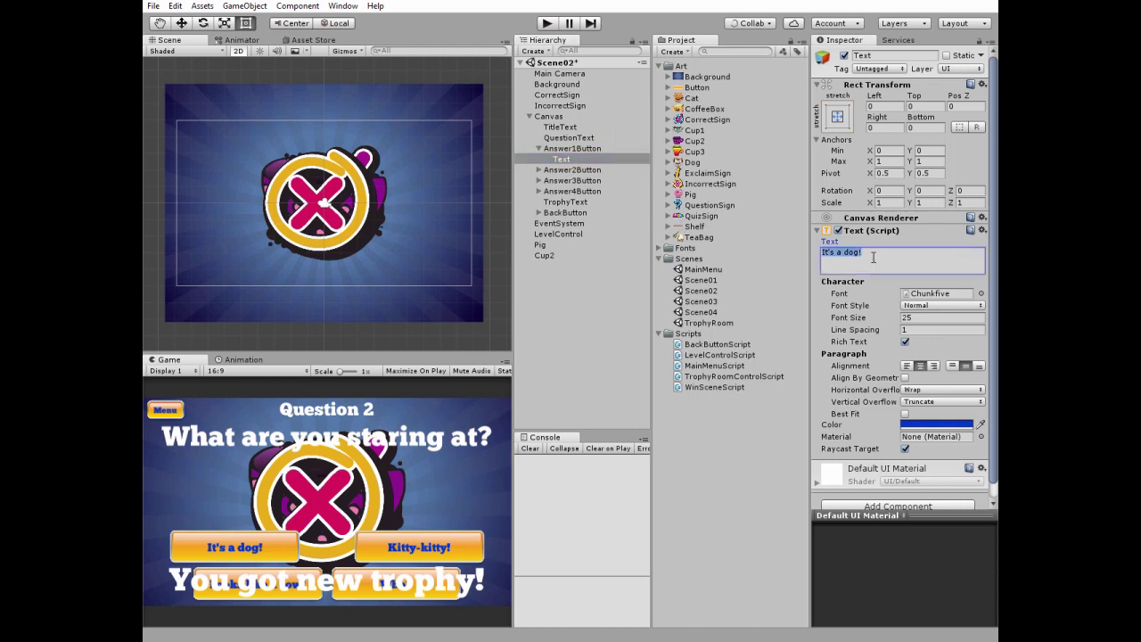
{"action": "type", "text": "Ha"}
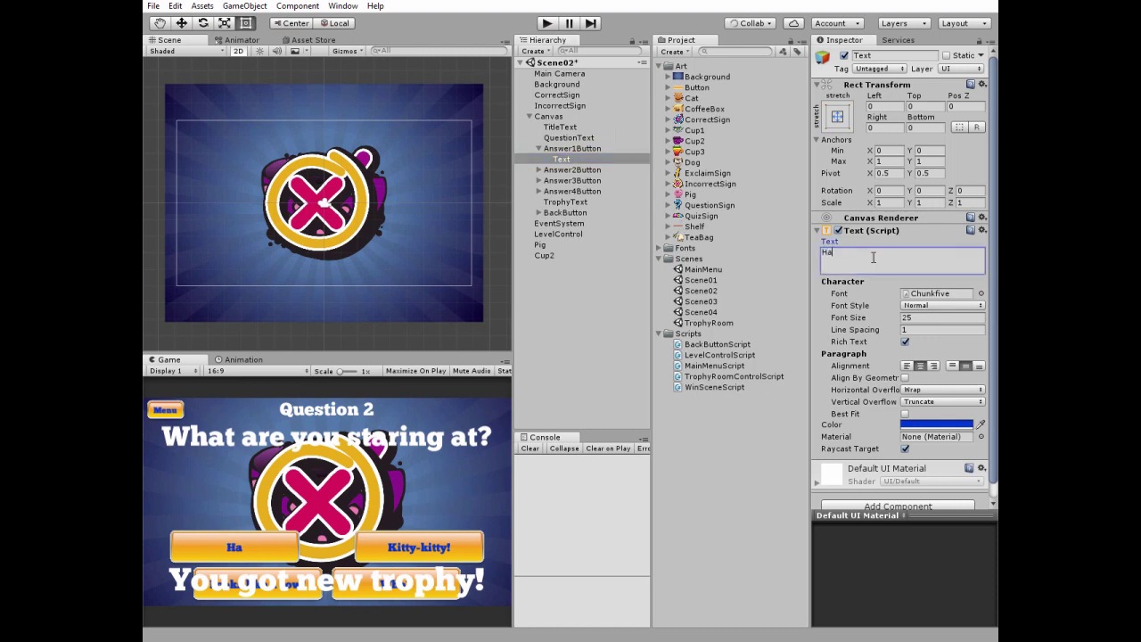
{"action": "type", "text": "ve a change?"}
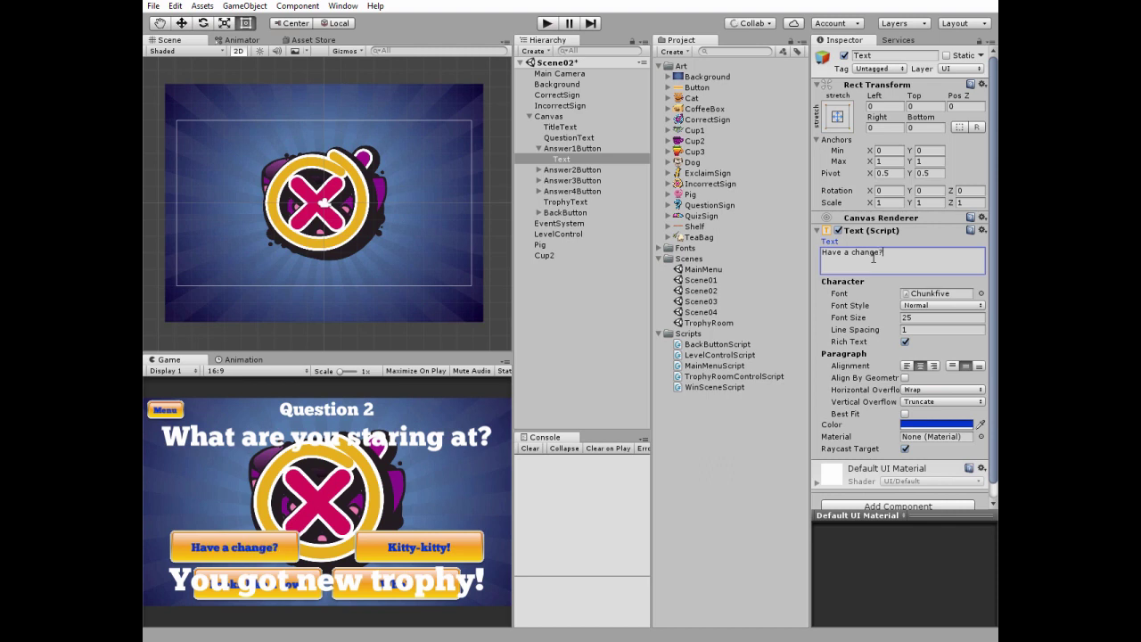
{"action": "left_click", "coordinate": [538, 169]}
{"action": "left_click", "coordinate": [564, 180]}
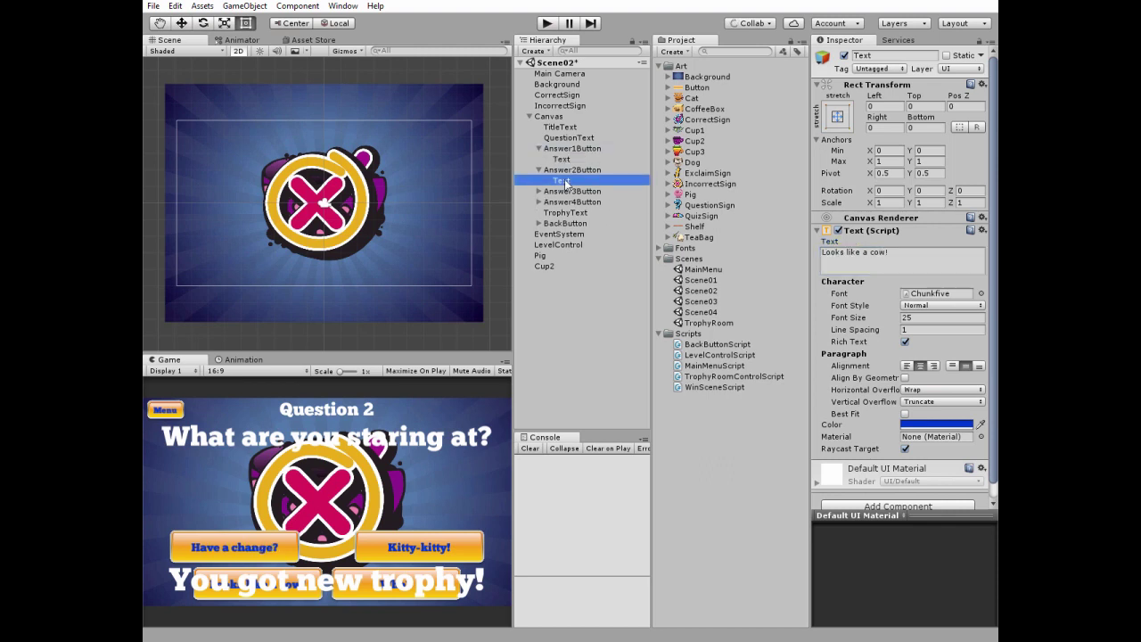
{"action": "left_click", "coordinate": [903, 254]}
{"action": "type", "text": "Nothing!"}
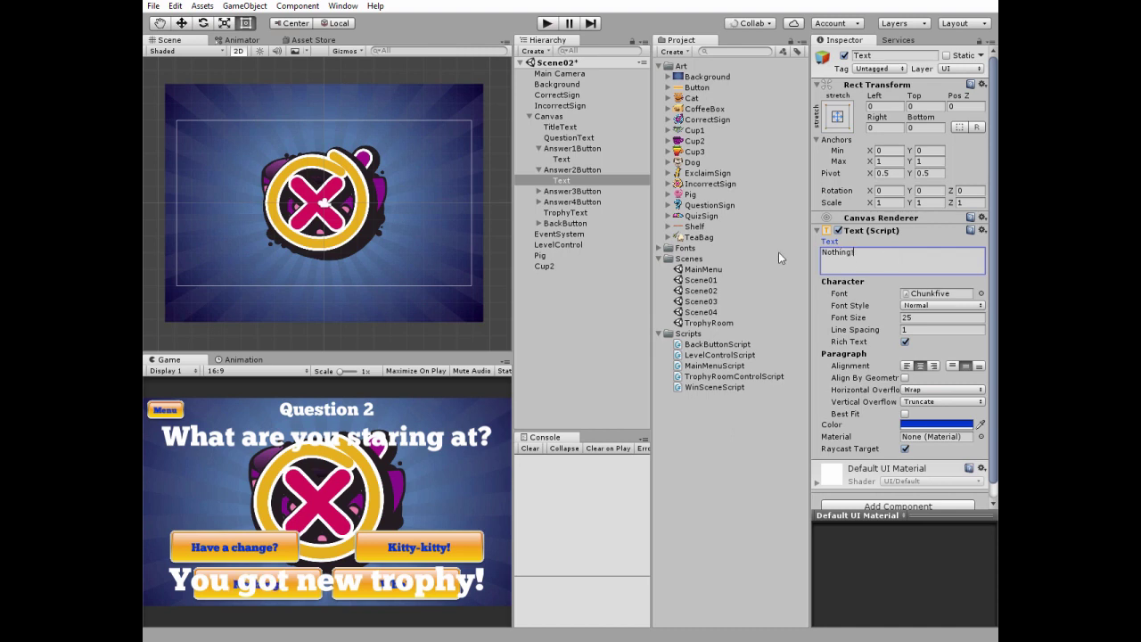
- Replace 'Kitty-kitty!' with 'Hey! Come on!' and 'Who?' with 'Shut up!'
{"action": "left_click", "coordinate": [539, 190]}
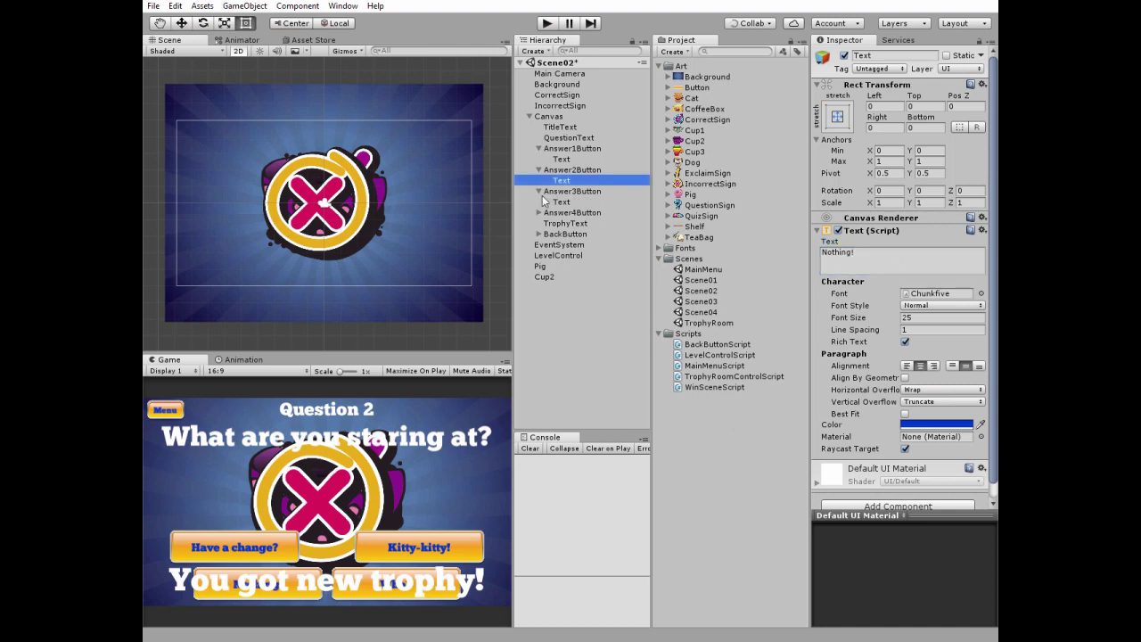
{"action": "left_click", "coordinate": [561, 201]}
{"action": "left_click", "coordinate": [876, 253]}
{"action": "left_click", "coordinate": [875, 255]}
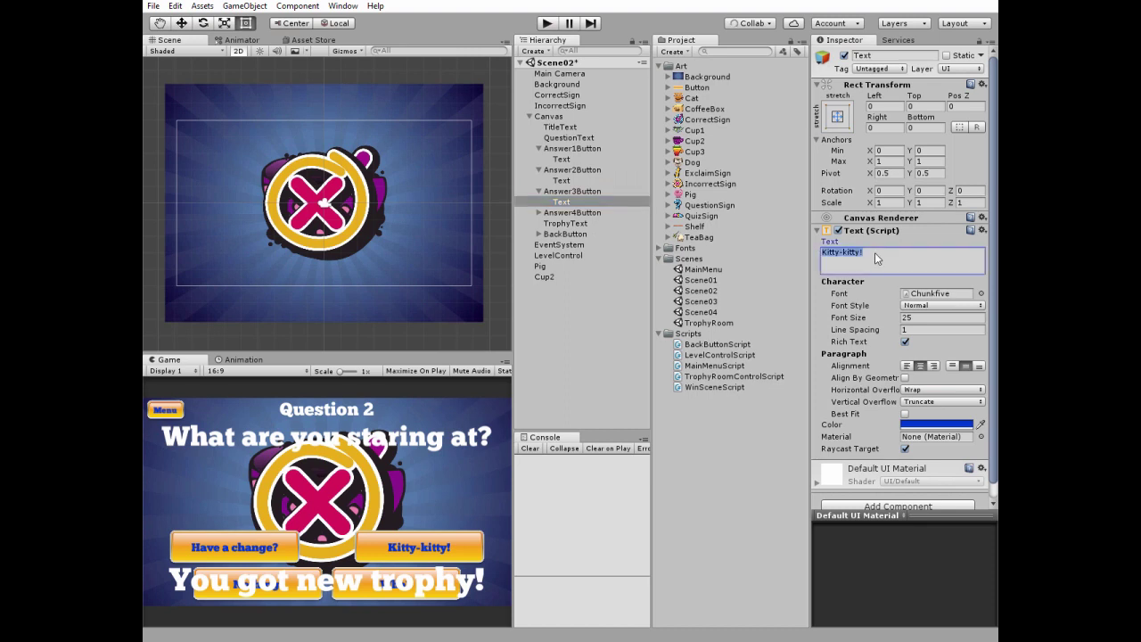
{"action": "type", "text": "Hey"}
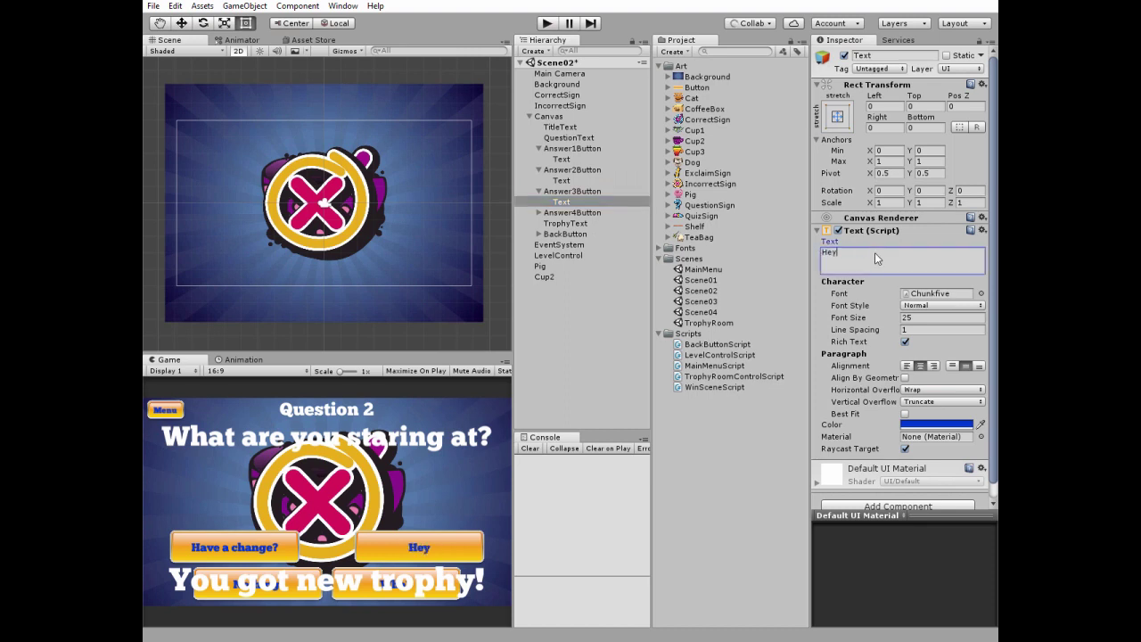
{"action": "type", "text": "! Come on!"}
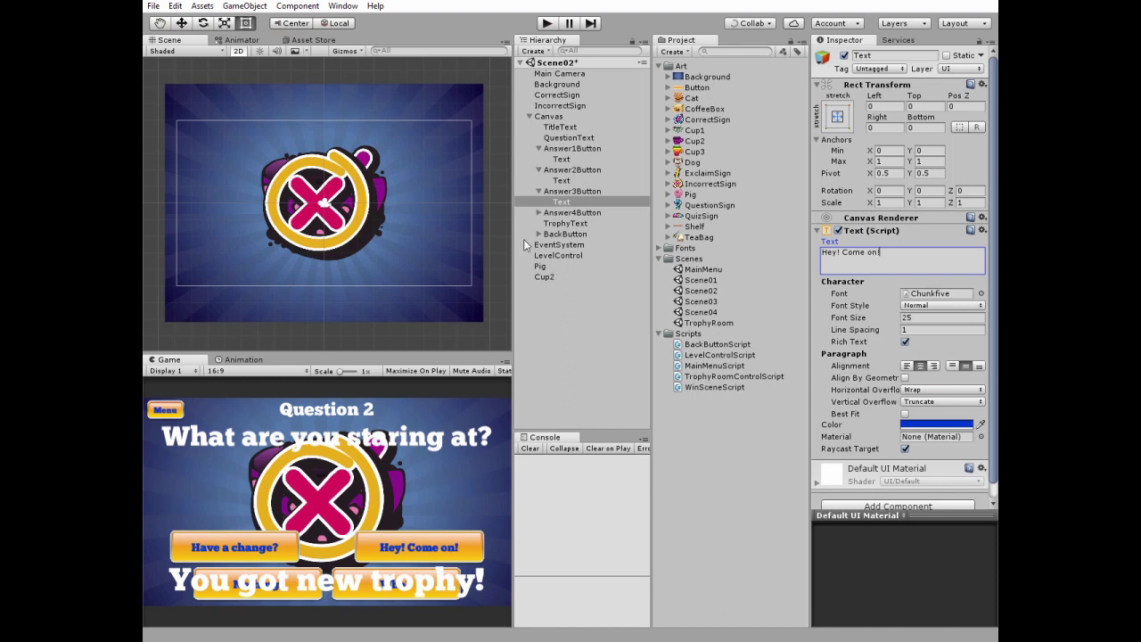
{"action": "left_click", "coordinate": [539, 212]}
{"action": "left_click", "coordinate": [555, 222]}
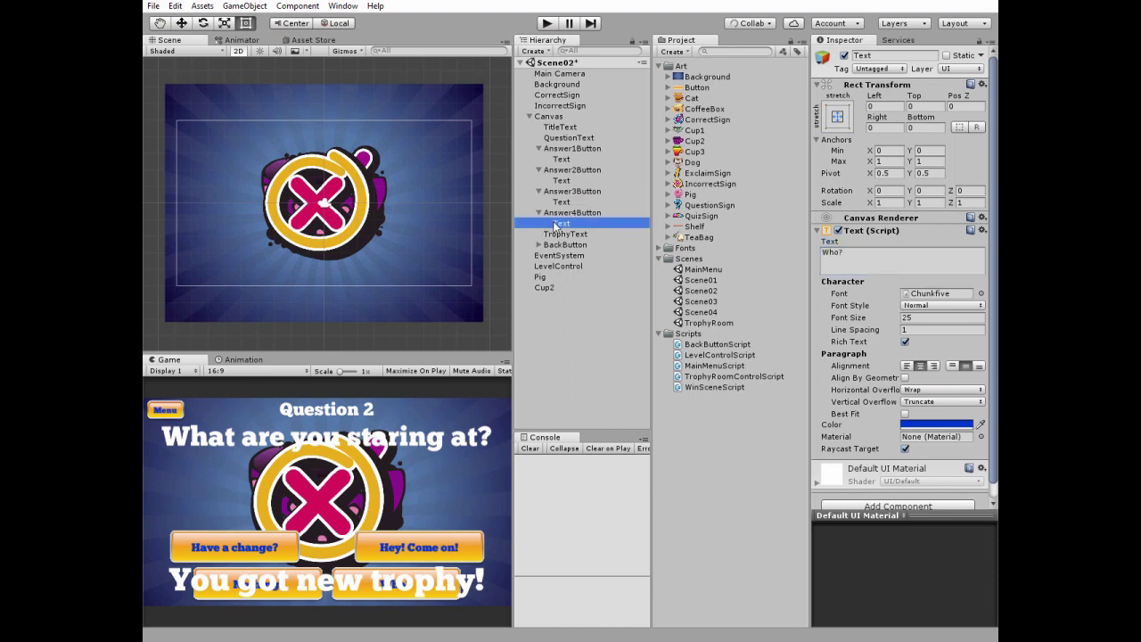
{"action": "left_click", "coordinate": [871, 256]}
{"action": "type", "text": "Shut up!"}
- Assign Cup2 to LevelControl's Cup field and edit the Which Cup Got number
{"action": "left_click", "coordinate": [562, 265]}
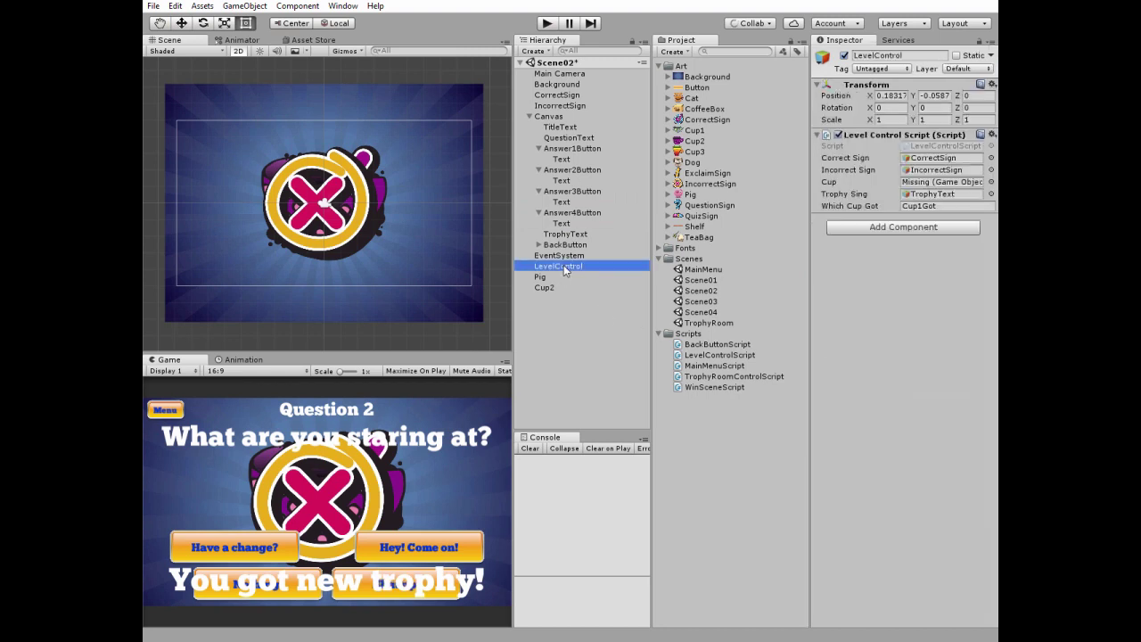
{"action": "left_click_drag", "start_coordinate": [544, 289], "coordinate": [924, 185]}
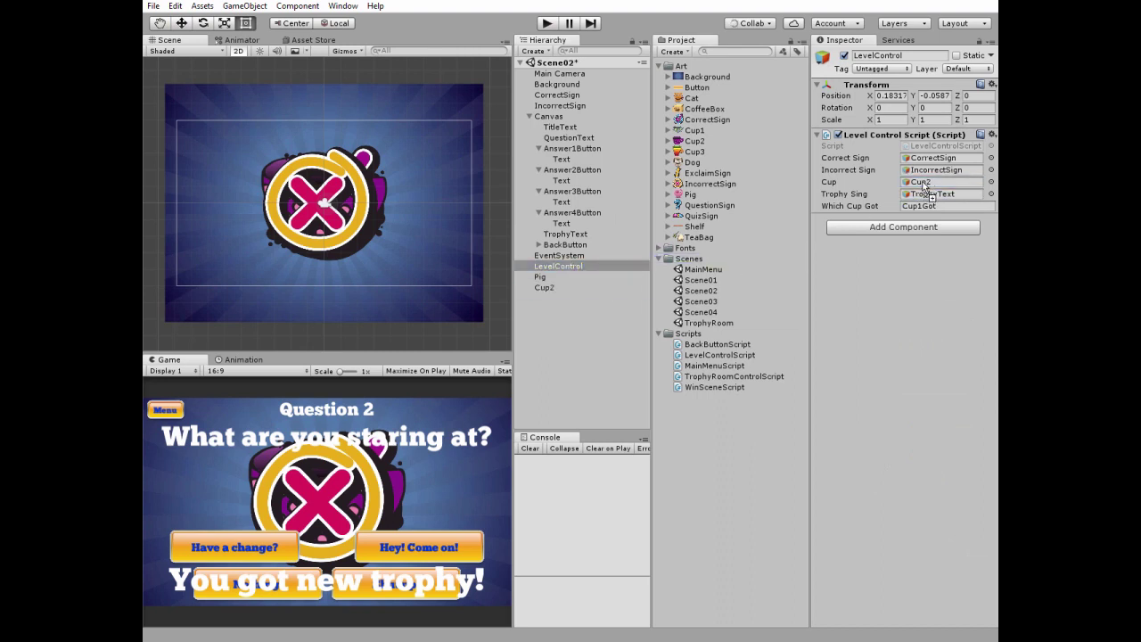
{"action": "left_click", "coordinate": [919, 206]}
{"action": "left_click", "coordinate": [919, 206]}
- Make Answer2Button's On Click call RightAnswer
{"action": "left_click", "coordinate": [584, 148]}
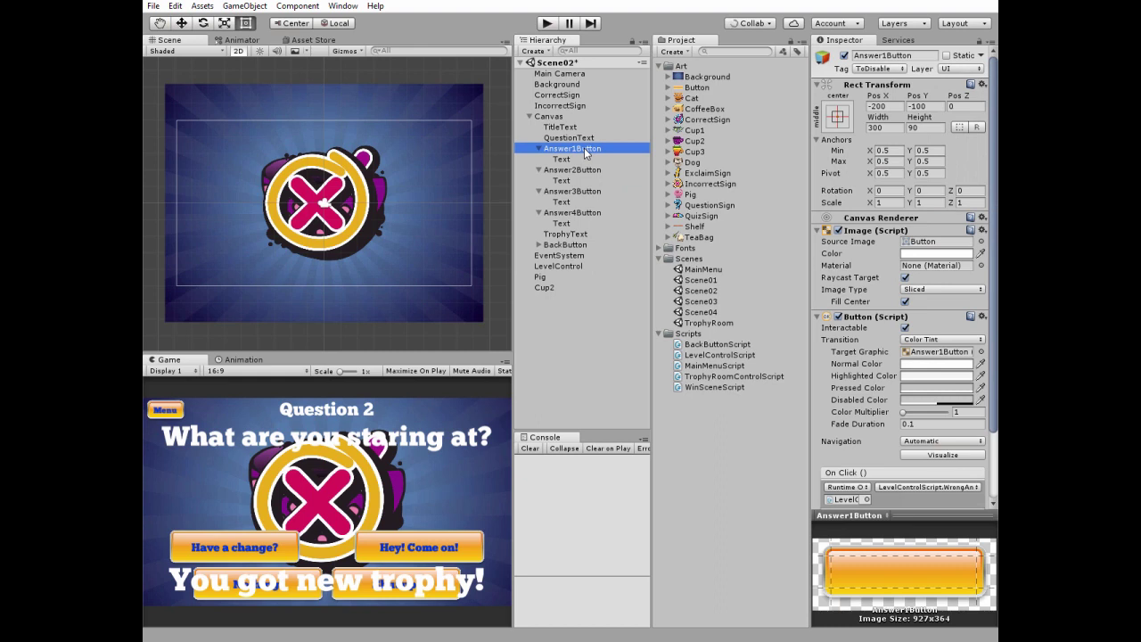
{"action": "scroll", "coordinate": [909, 414], "scroll_direction": "down", "scroll_amount": 2}
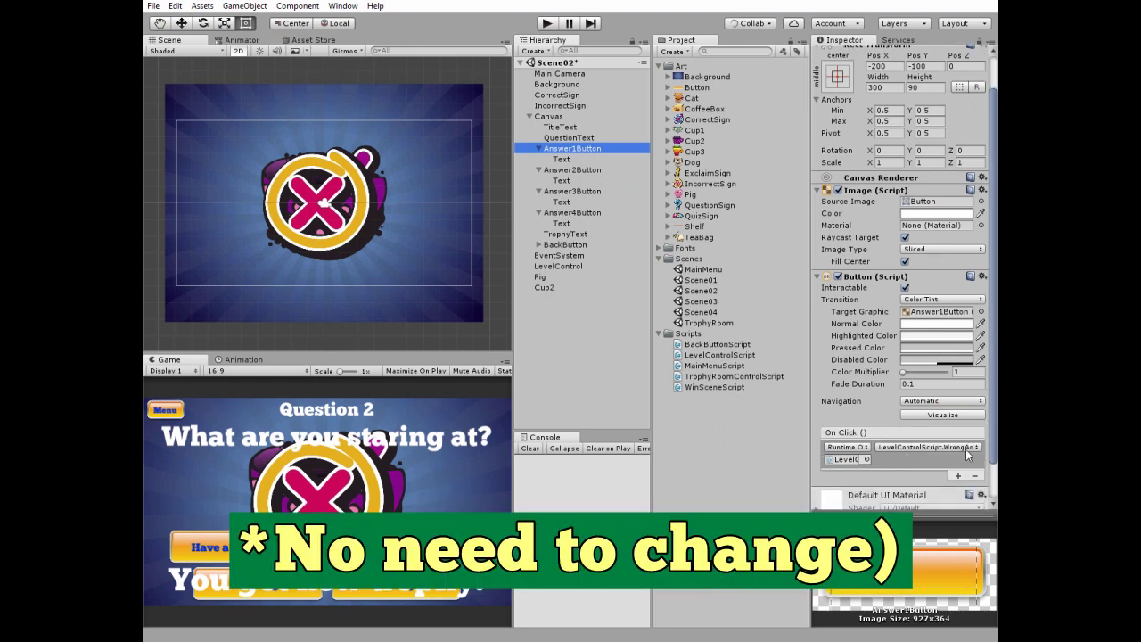
{"action": "left_click", "coordinate": [575, 169]}
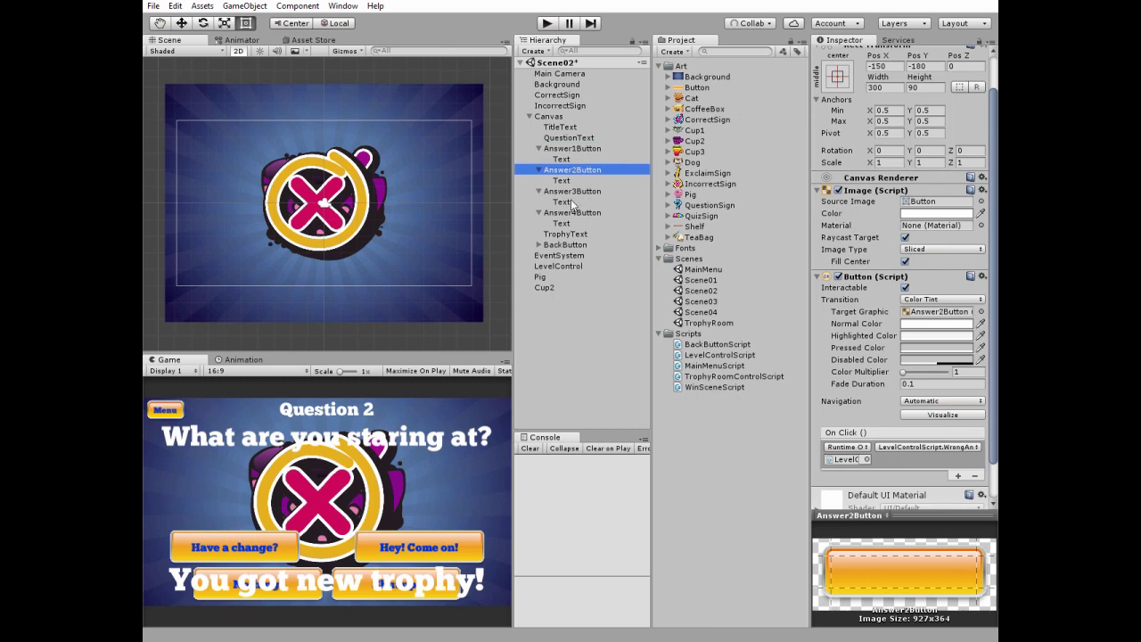
{"action": "left_click", "coordinate": [927, 448]}
{"action": "mouse_move", "coordinate": [923, 510]}
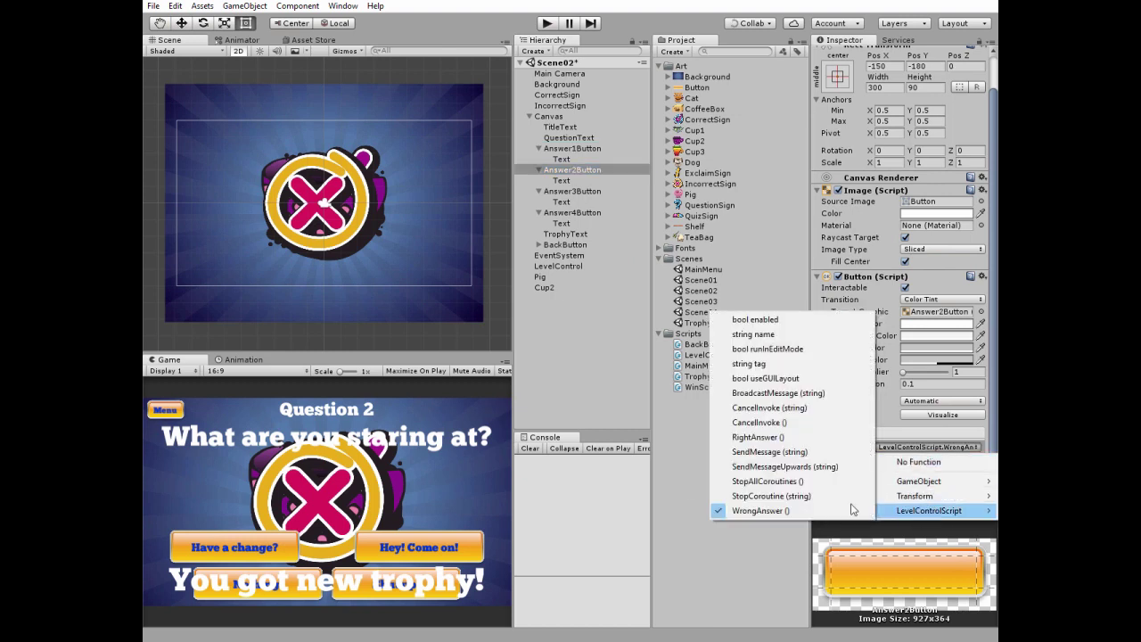
{"action": "left_click", "coordinate": [757, 437]}
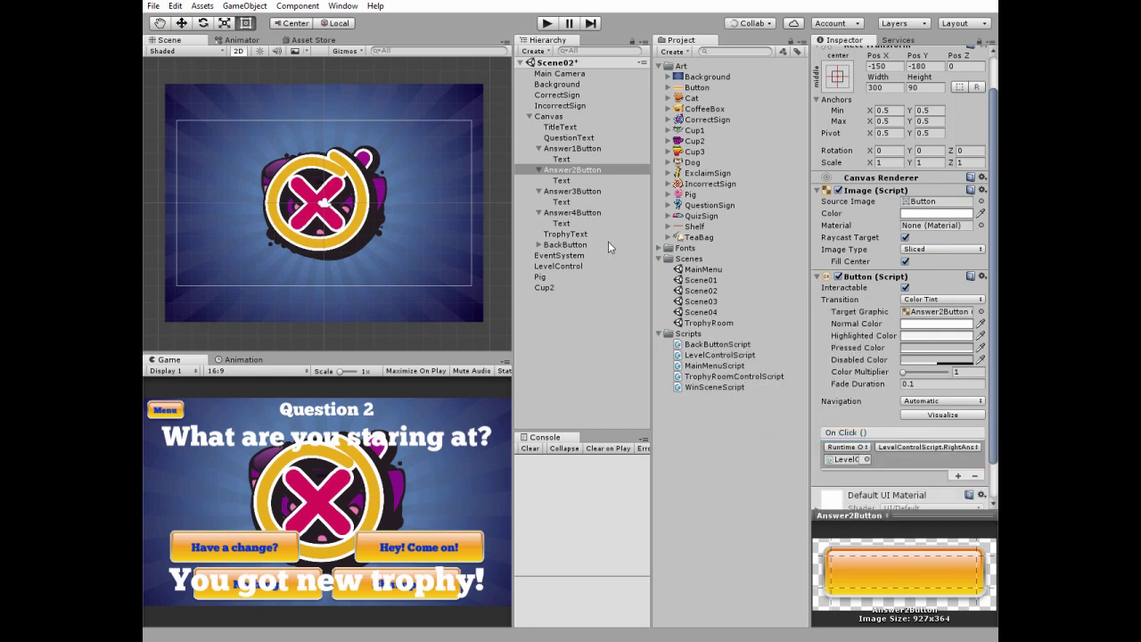
- Make Answer3Button call WrongAnswer, then open Scene03
{"action": "left_click", "coordinate": [575, 191]}
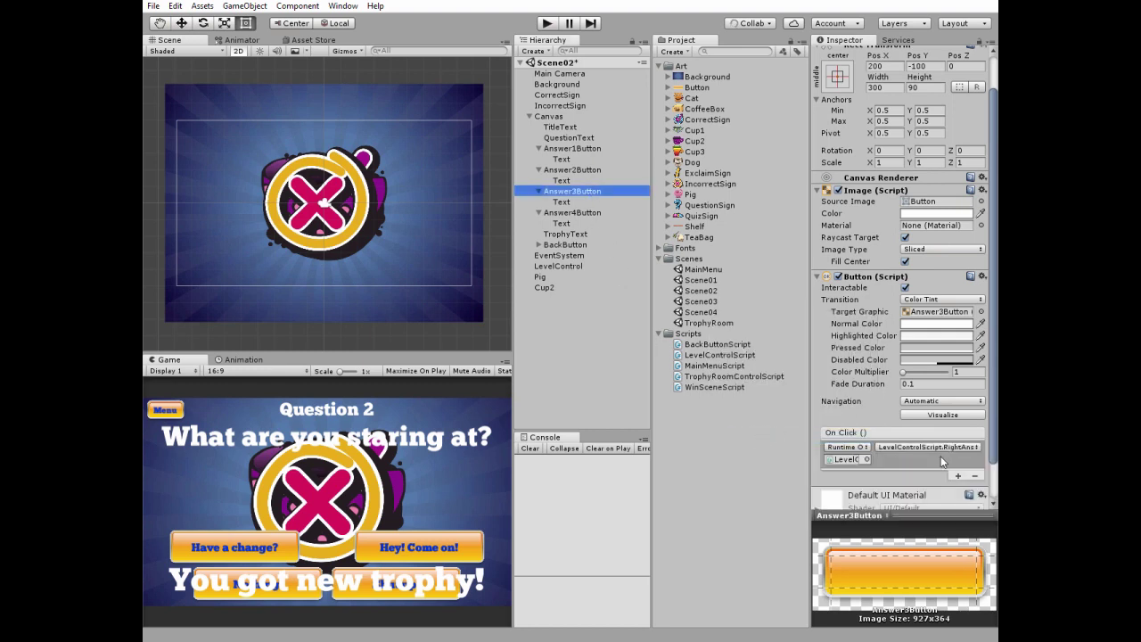
{"action": "left_click", "coordinate": [940, 448]}
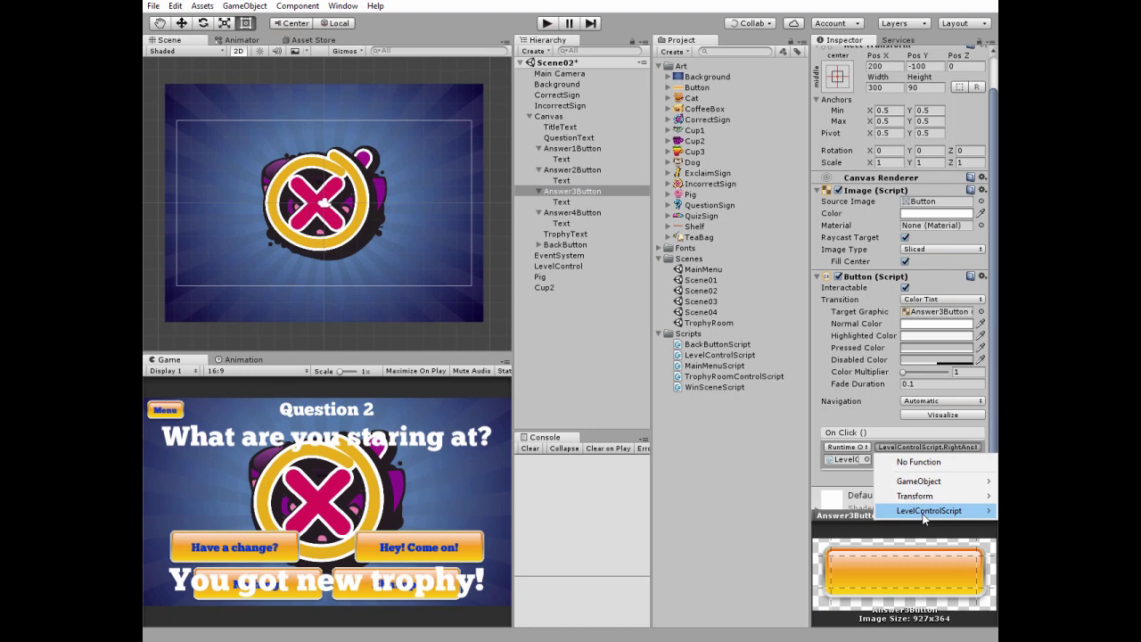
{"action": "mouse_move", "coordinate": [922, 515]}
{"action": "left_click", "coordinate": [793, 511]}
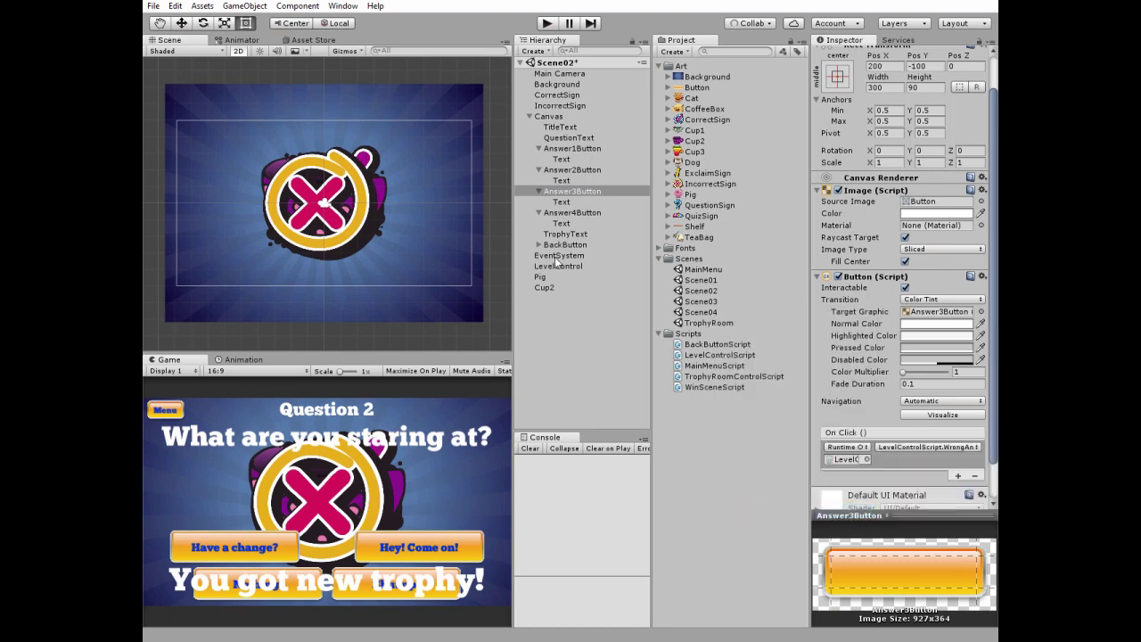
{"action": "left_click", "coordinate": [573, 212]}
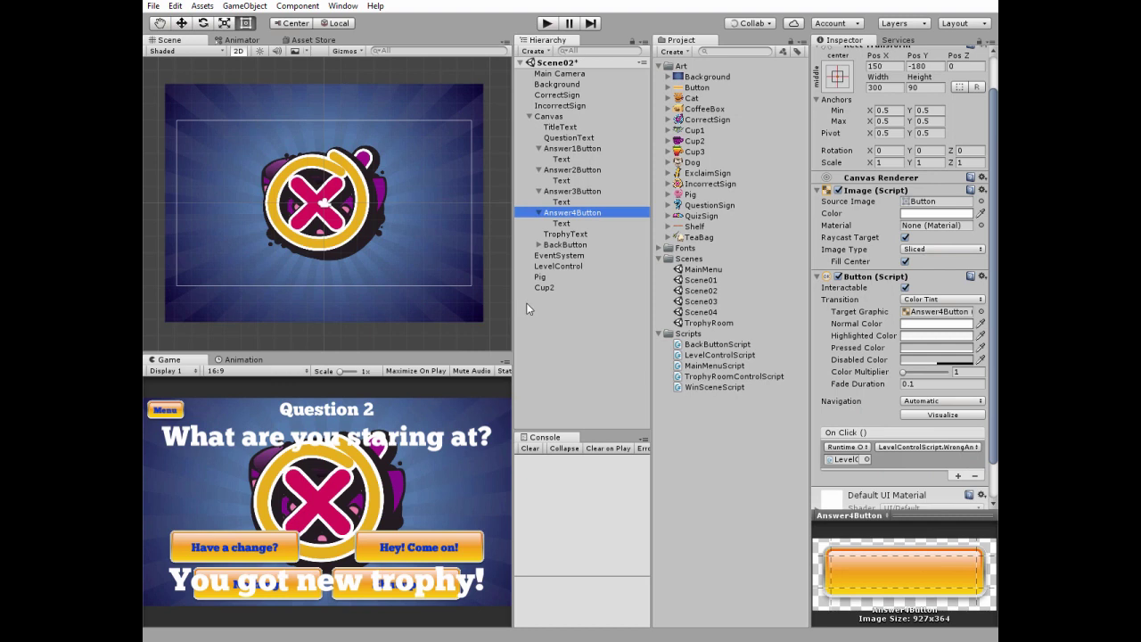
{"action": "double_click", "coordinate": [688, 301]}
- Paste the copied quiz objects into Scene03 and delete the Cat and Cup1
{"action": "left_click", "coordinate": [585, 163]}
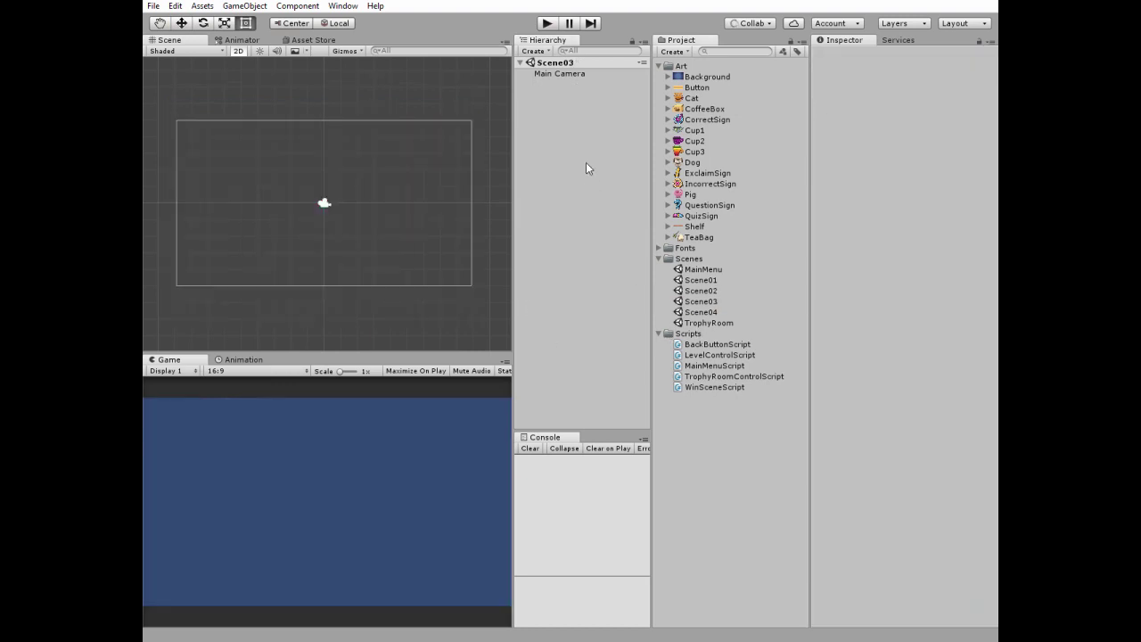
{"action": "key", "text": "ctrl+v"}
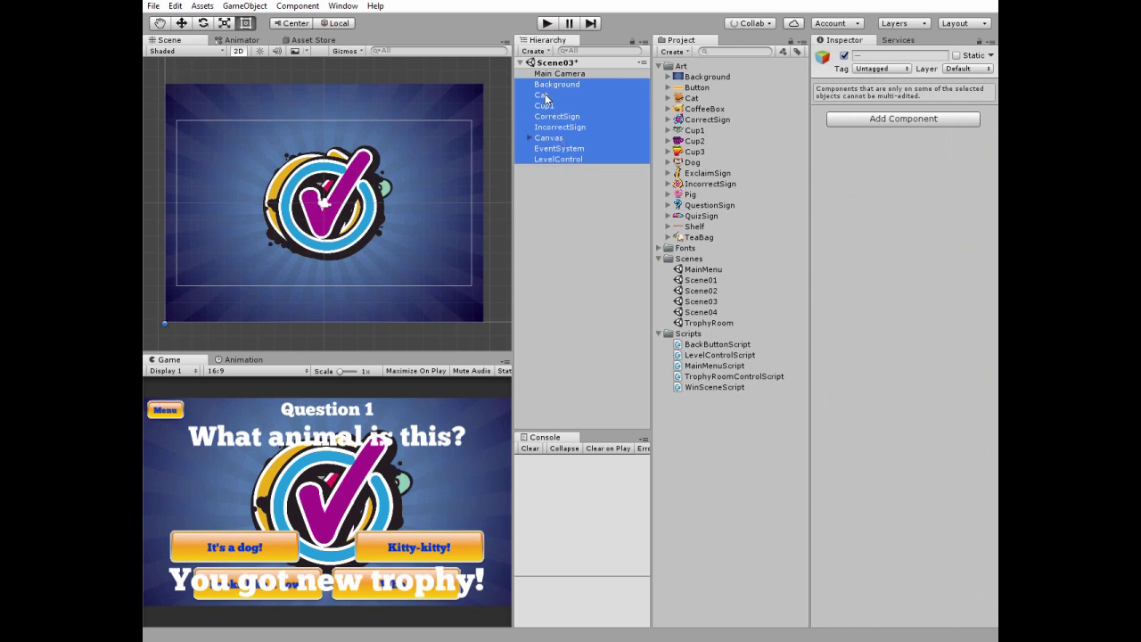
{"action": "left_click", "coordinate": [544, 94]}
{"action": "key", "text": "Delete"}
{"action": "left_click", "coordinate": [544, 94]}
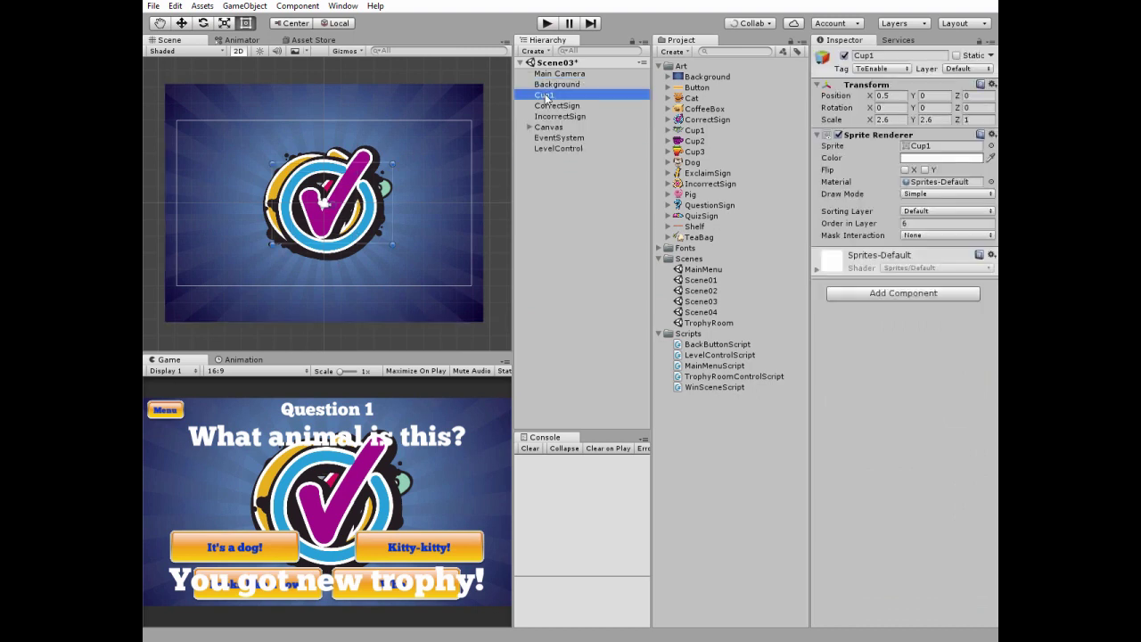
{"action": "key", "text": "Delete"}
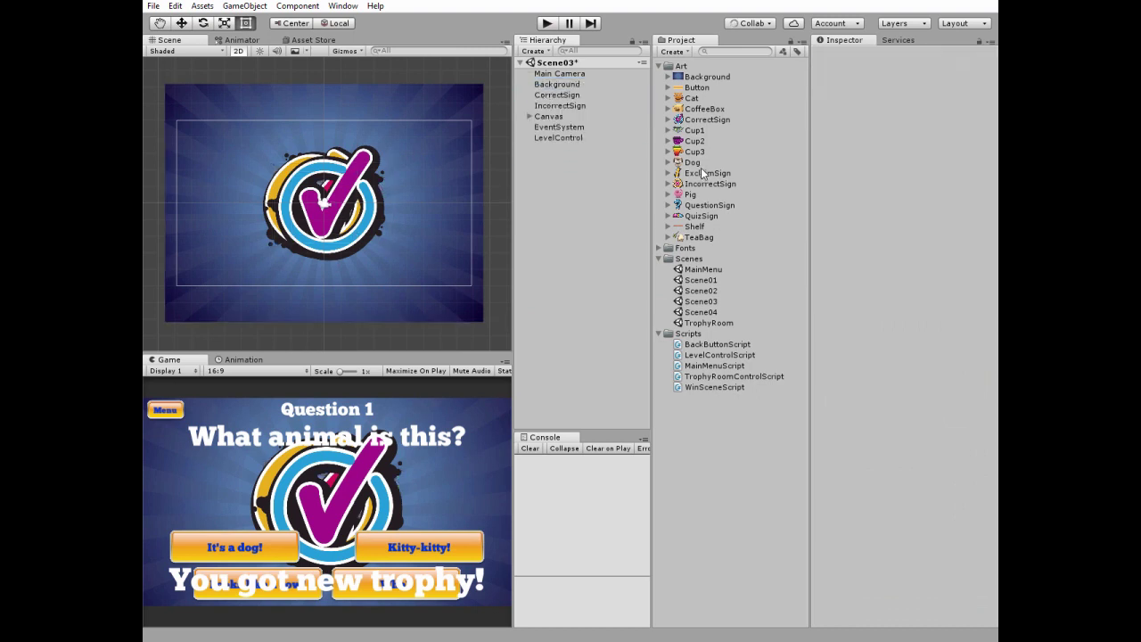
- Add the Dog sprite centred with Order in Layer 5, tagged ToDisable
{"action": "left_click_drag", "start_coordinate": [682, 164], "coordinate": [420, 203]}
{"action": "left_click", "coordinate": [913, 223]}
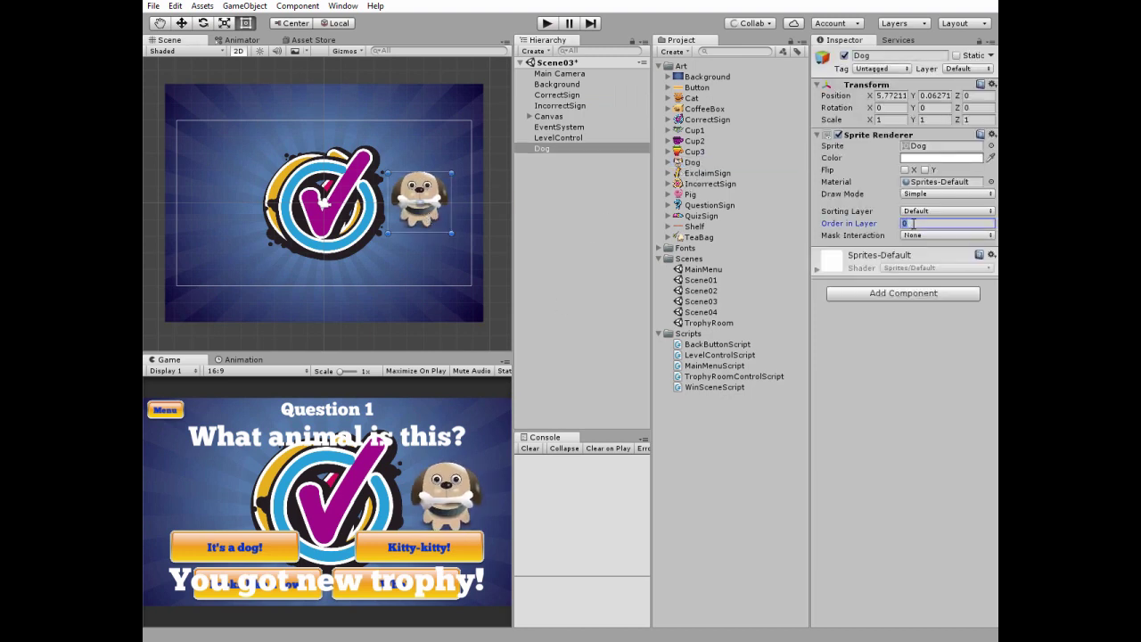
{"action": "left_click", "coordinate": [992, 84]}
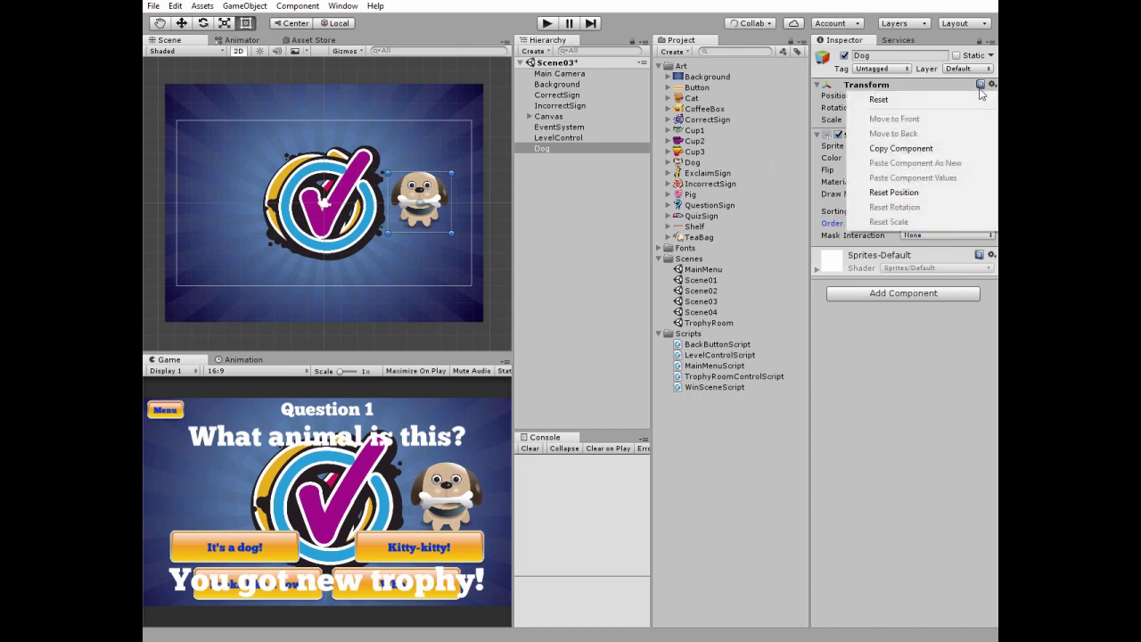
{"action": "left_click", "coordinate": [931, 98]}
{"action": "left_click", "coordinate": [542, 148]}
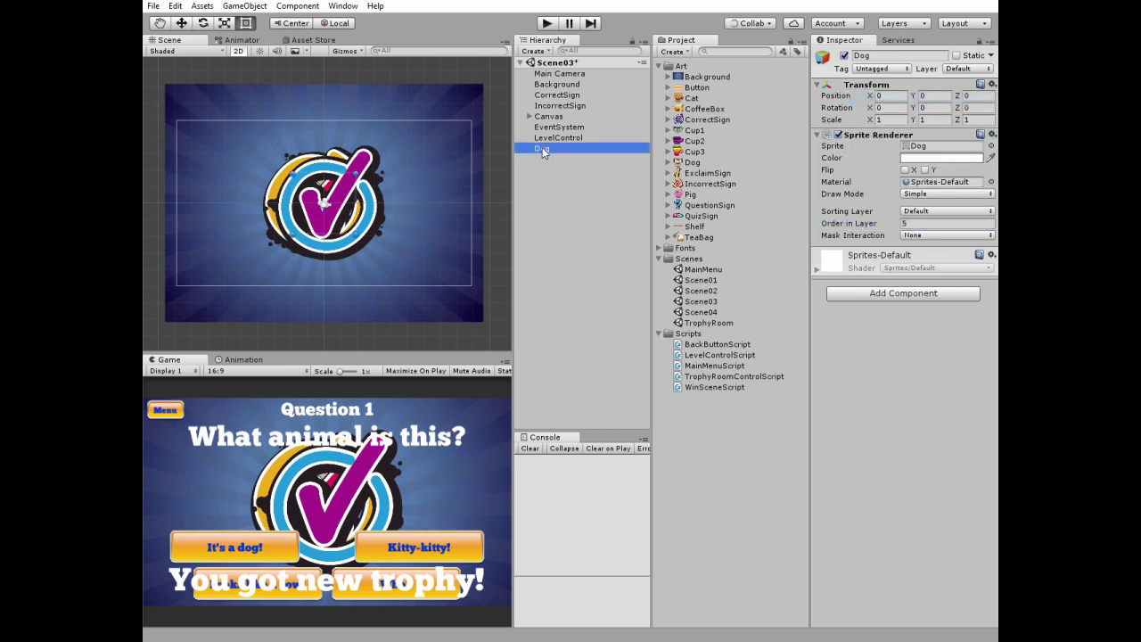
{"action": "left_click", "coordinate": [881, 69]}
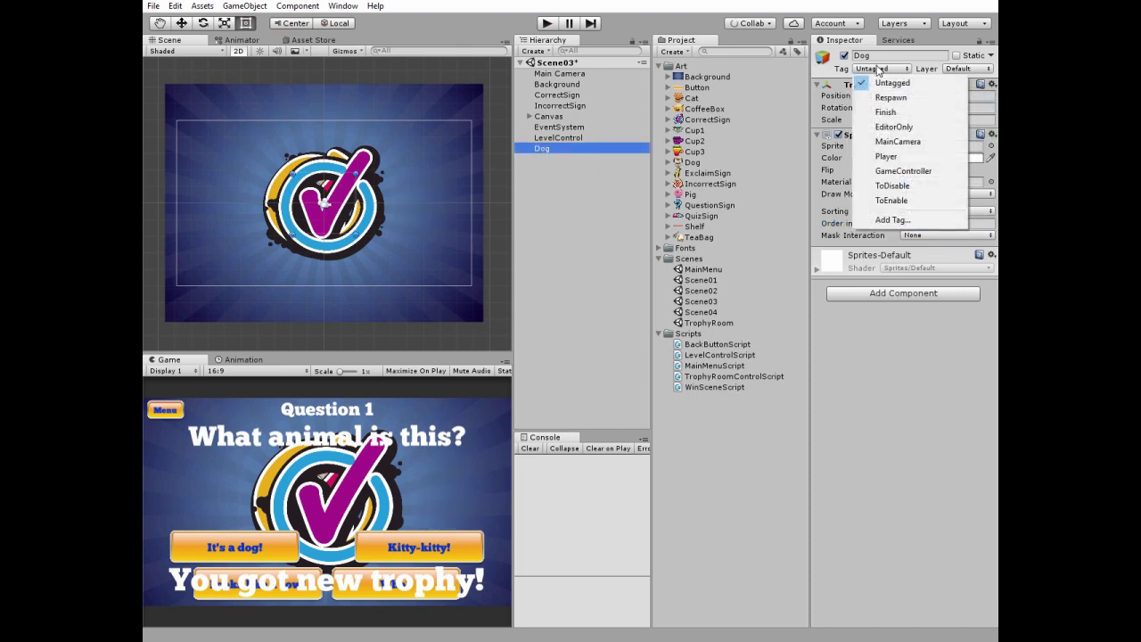
{"action": "left_click", "coordinate": [897, 185]}
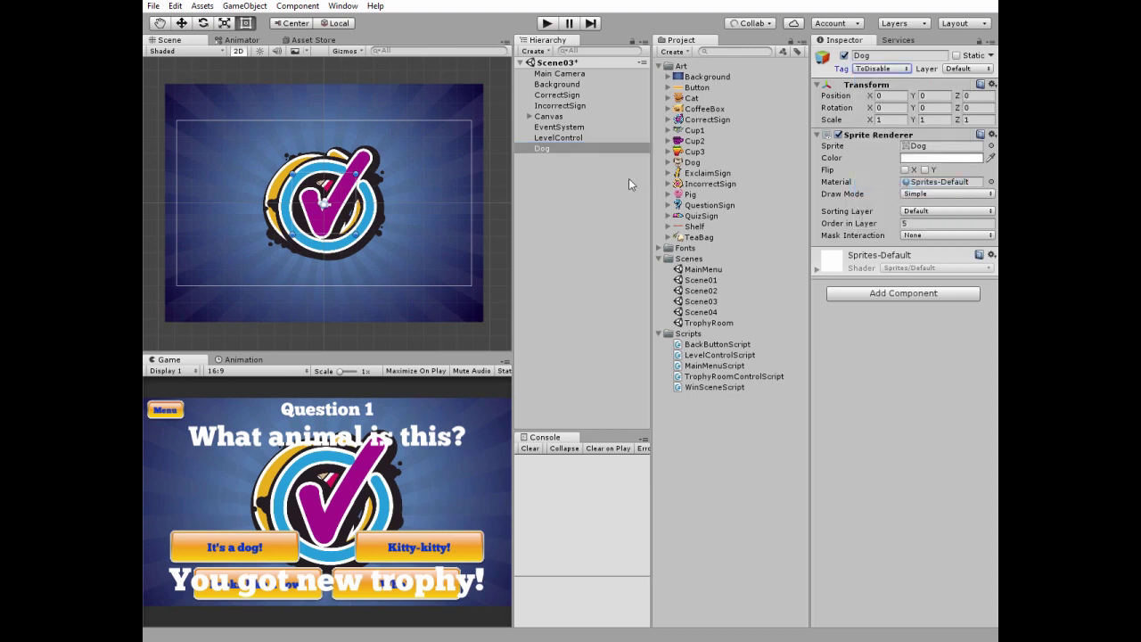
- Add the Cup3 sprite at position 0, 0 with Order in Layer 10
{"action": "left_click_drag", "start_coordinate": [678, 153], "coordinate": [420, 201]}
{"action": "left_click", "coordinate": [927, 223]}
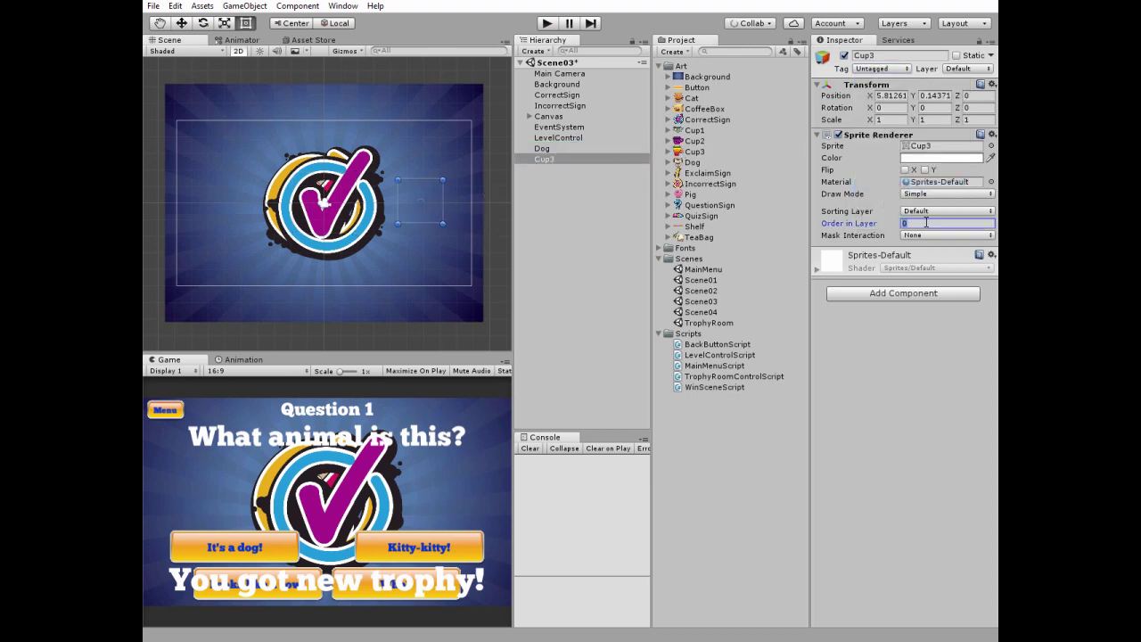
{"action": "type", "text": "10"}
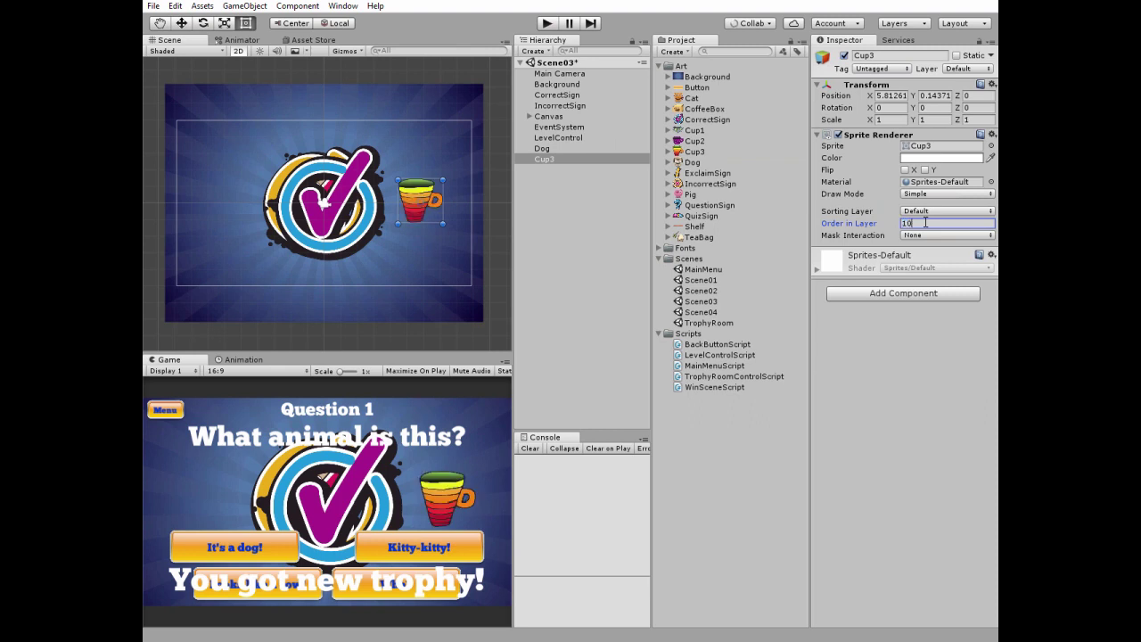
{"action": "left_click", "coordinate": [890, 100]}
{"action": "type", "text": "0"}
{"action": "left_click", "coordinate": [938, 96]}
{"action": "type", "text": "0"}
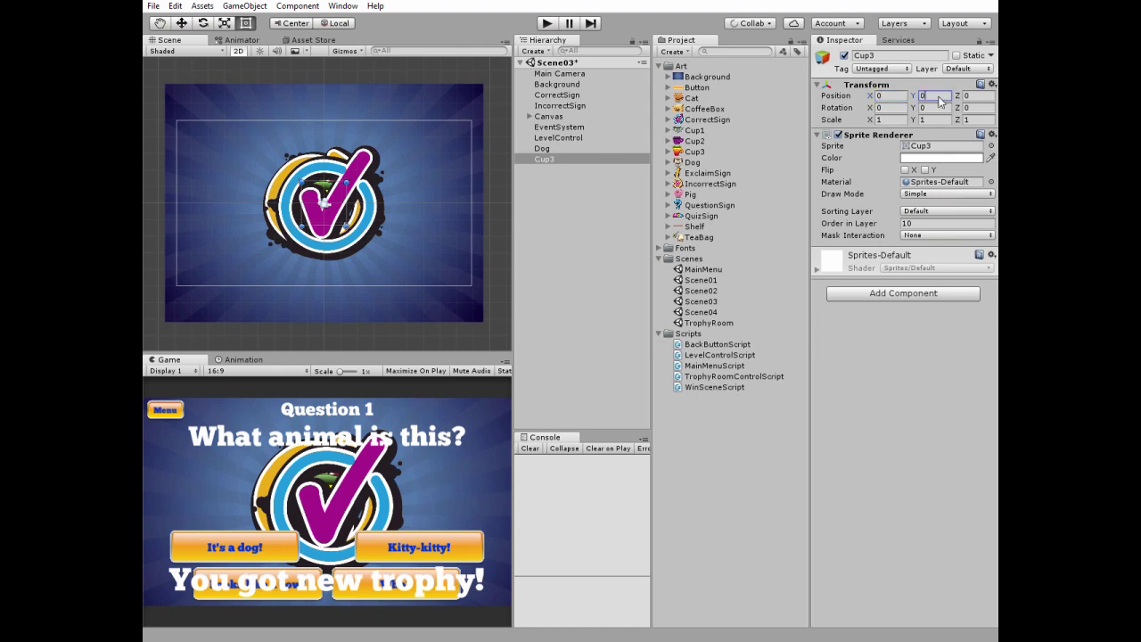
- Scale Cup3 to 2.6 on both axes and tag it ToEnable
{"action": "left_click", "coordinate": [894, 120]}
{"action": "type", "text": "2.6"}
{"action": "left_click", "coordinate": [929, 119]}
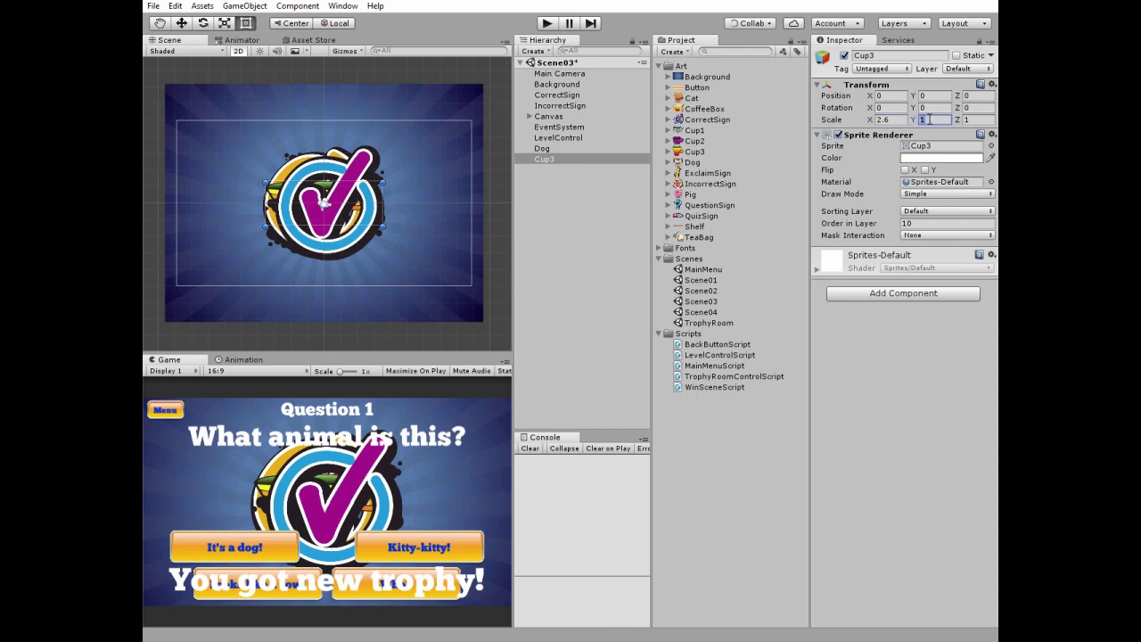
{"action": "type", "text": "2.6"}
{"action": "left_click", "coordinate": [876, 69]}
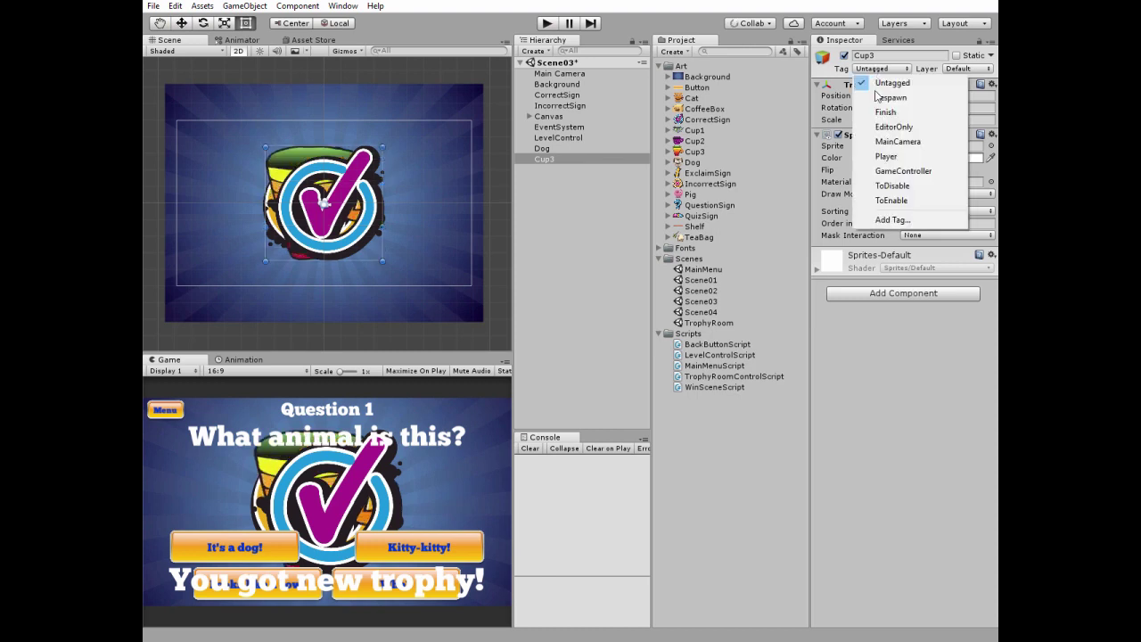
{"action": "left_click", "coordinate": [889, 201]}
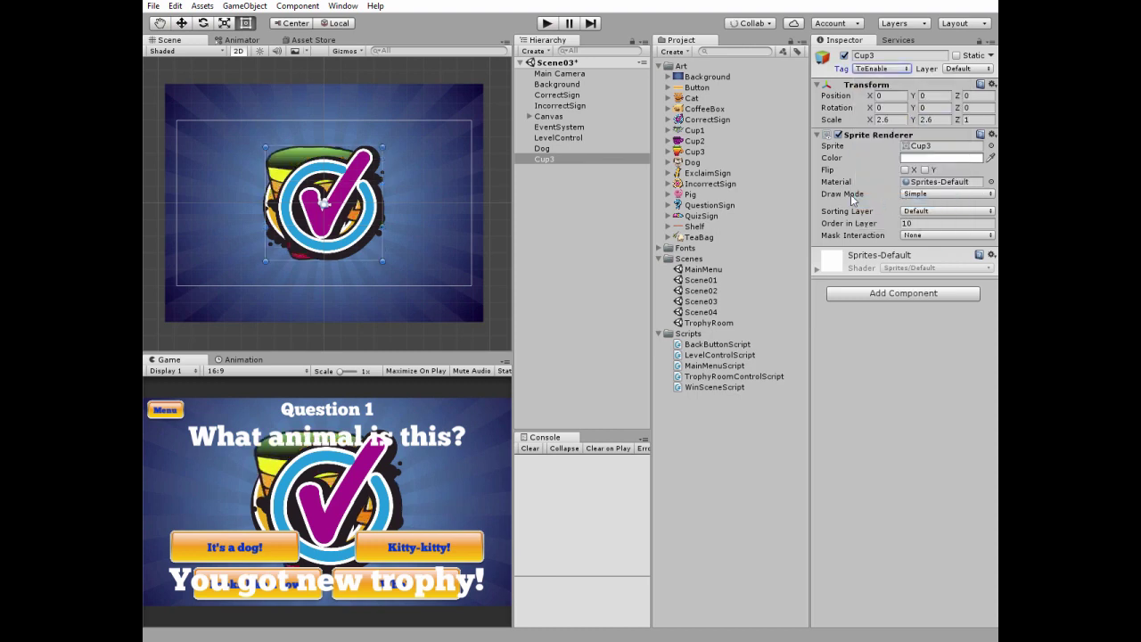
{"action": "left_click", "coordinate": [529, 116]}
- Change the title to 'Question 3' and the question to 'What this dog is eating?'
{"action": "left_click", "coordinate": [555, 129]}
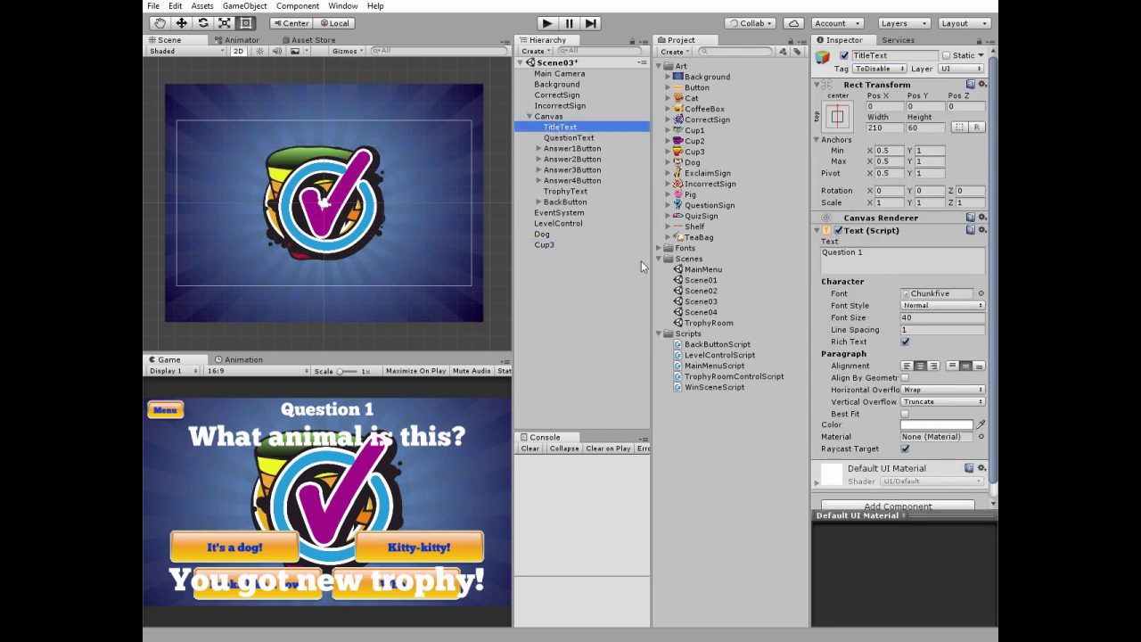
{"action": "left_click", "coordinate": [863, 254]}
{"action": "type", "text": "3"}
{"action": "left_click", "coordinate": [569, 138]}
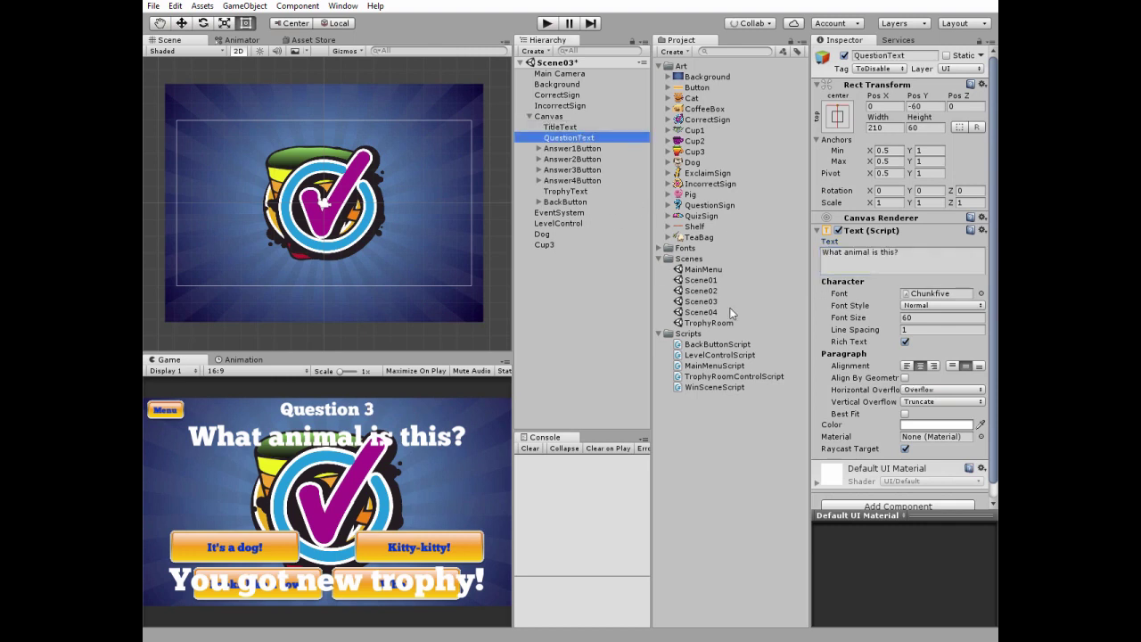
{"action": "left_click", "coordinate": [902, 253]}
{"action": "type", "text": "What th"}
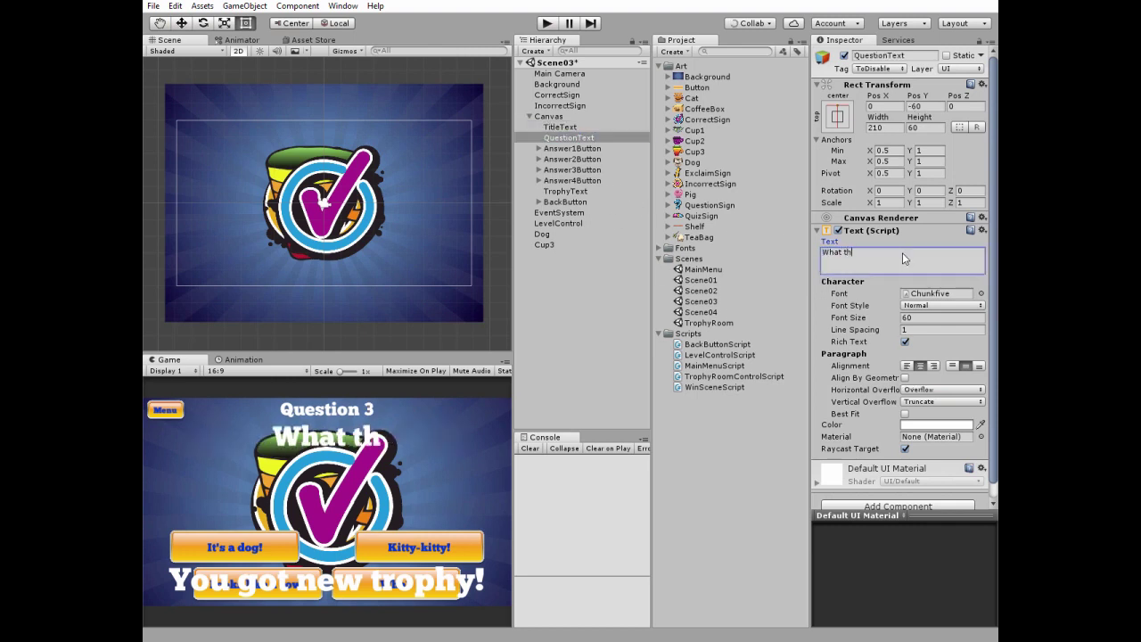
{"action": "type", "text": "is dog "}
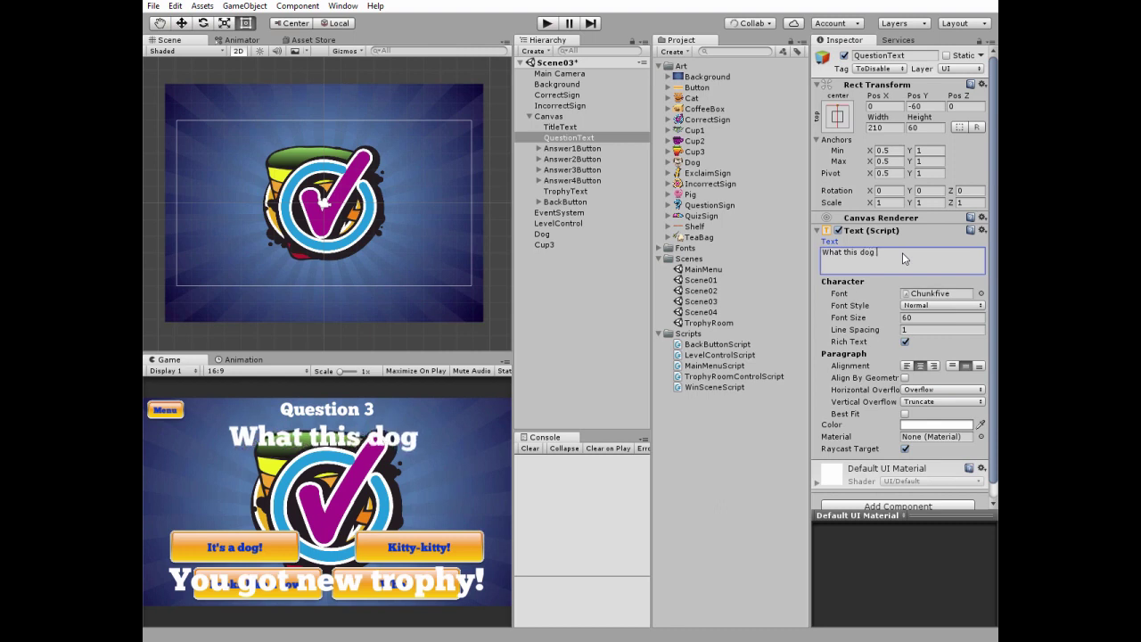
{"action": "type", "text": "is eating?"}
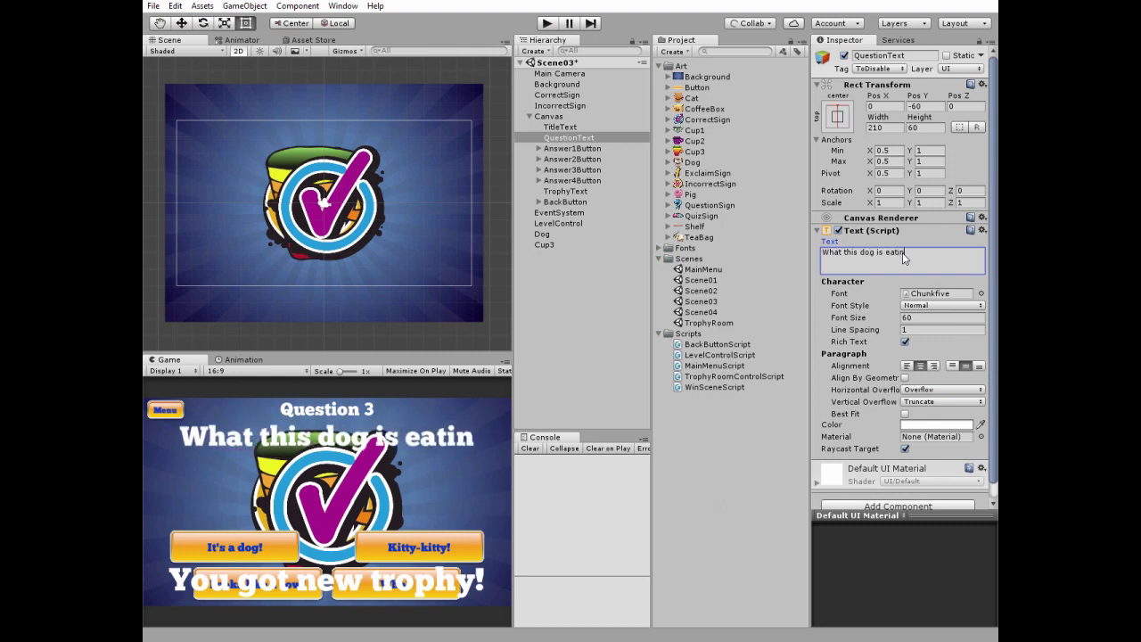
- Set the first two answers to 'My food!' and 'Someones leg!'
{"action": "left_click", "coordinate": [538, 148]}
{"action": "left_click", "coordinate": [560, 159]}
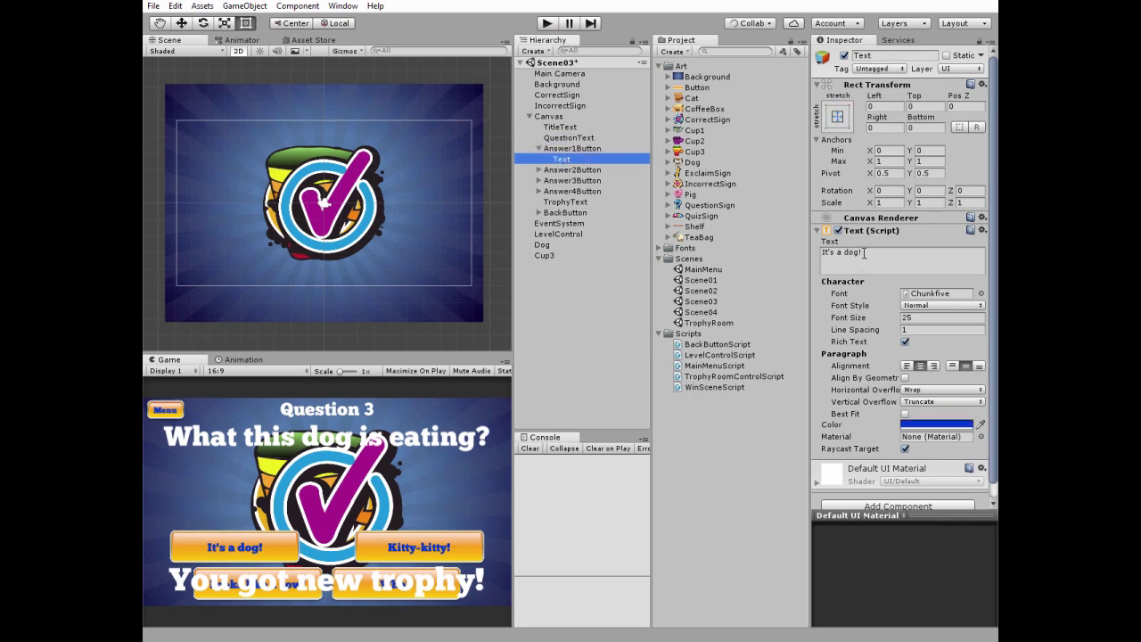
{"action": "left_click", "coordinate": [863, 253]}
{"action": "type", "text": "My f"}
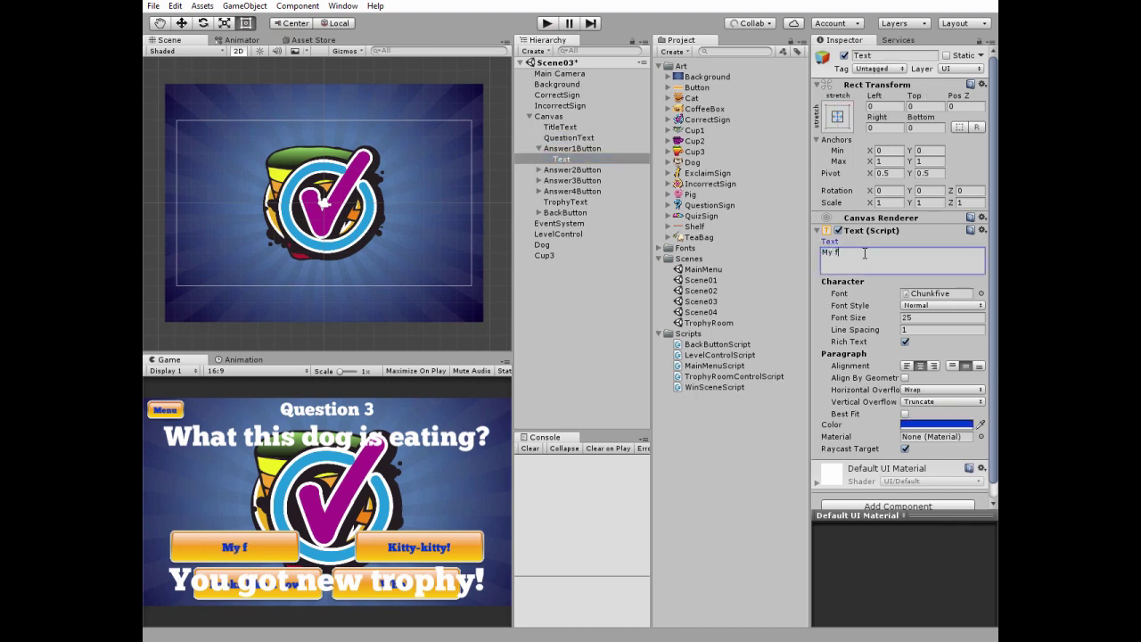
{"action": "type", "text": "ood!"}
{"action": "left_click", "coordinate": [538, 170]}
{"action": "left_click", "coordinate": [561, 181]}
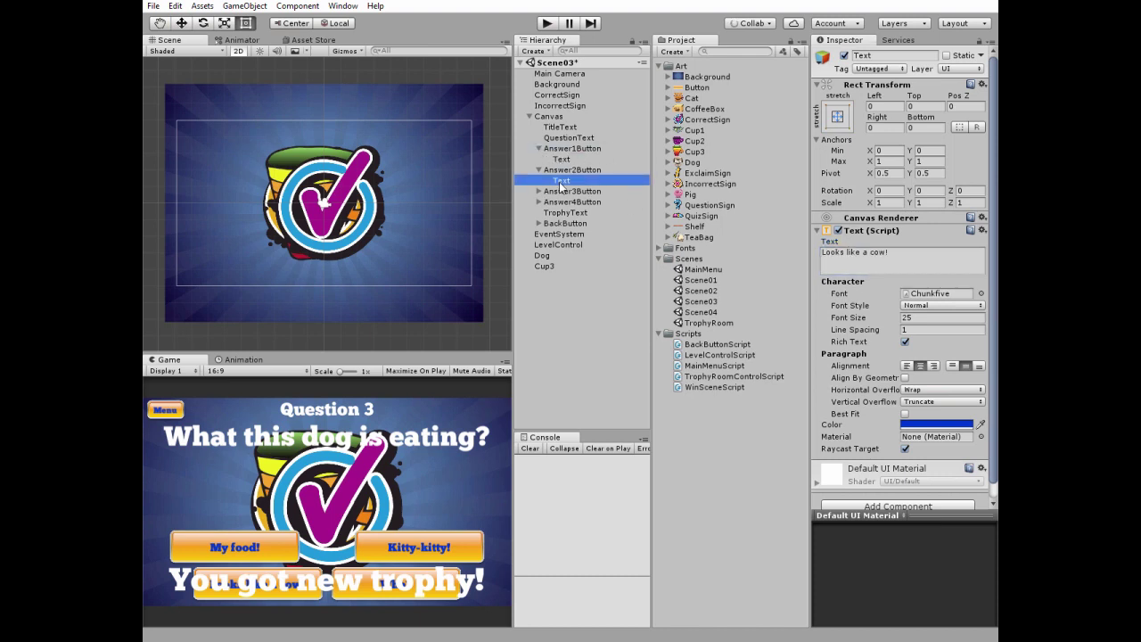
{"action": "left_click", "coordinate": [912, 257]}
{"action": "type", "text": "Som"}
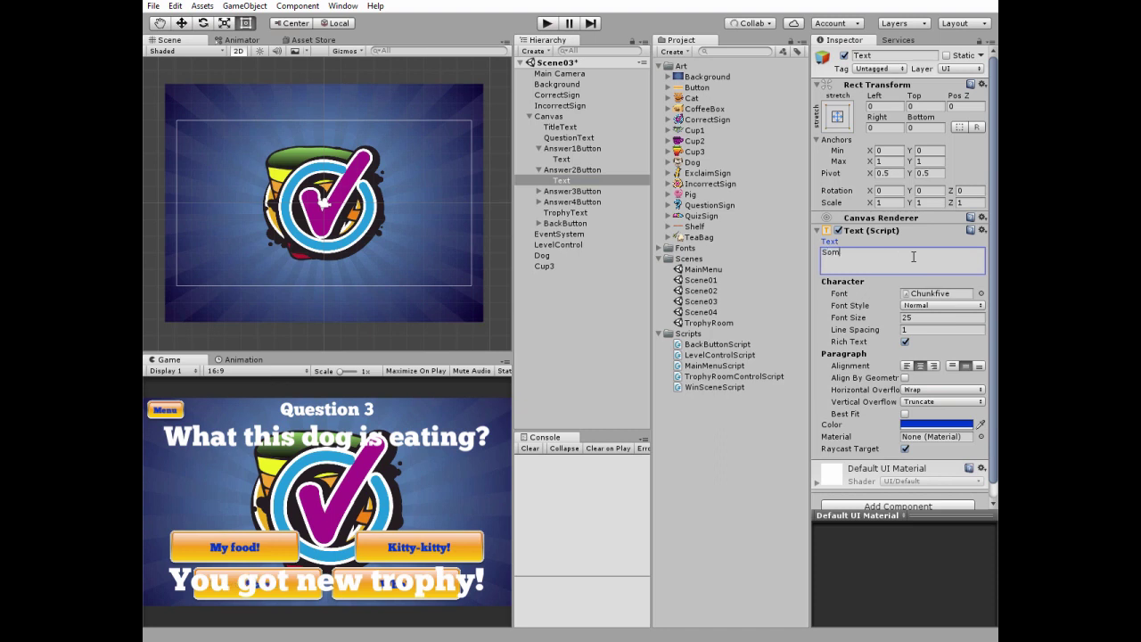
{"action": "type", "text": "eones leg!"}
- Set the third and fourth answers to 'Poor doggy!' and 'A bone'
{"action": "left_click", "coordinate": [538, 191]}
{"action": "left_click", "coordinate": [556, 203]}
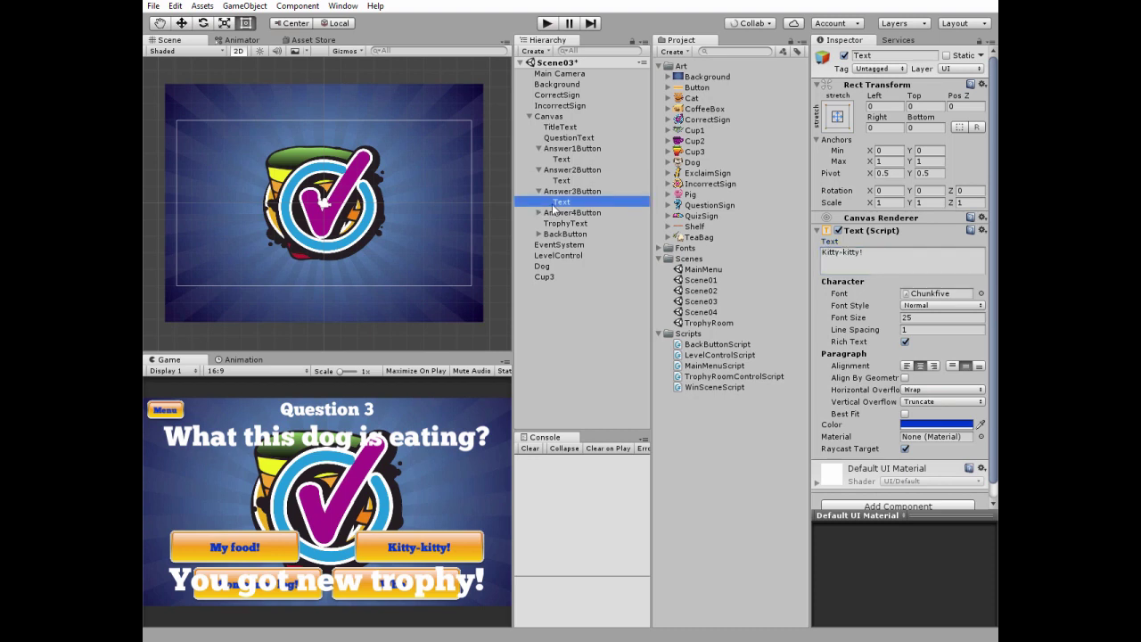
{"action": "left_click", "coordinate": [876, 253]}
{"action": "key", "text": "ctrl+a"}
{"action": "type", "text": "Poor doggy!"}
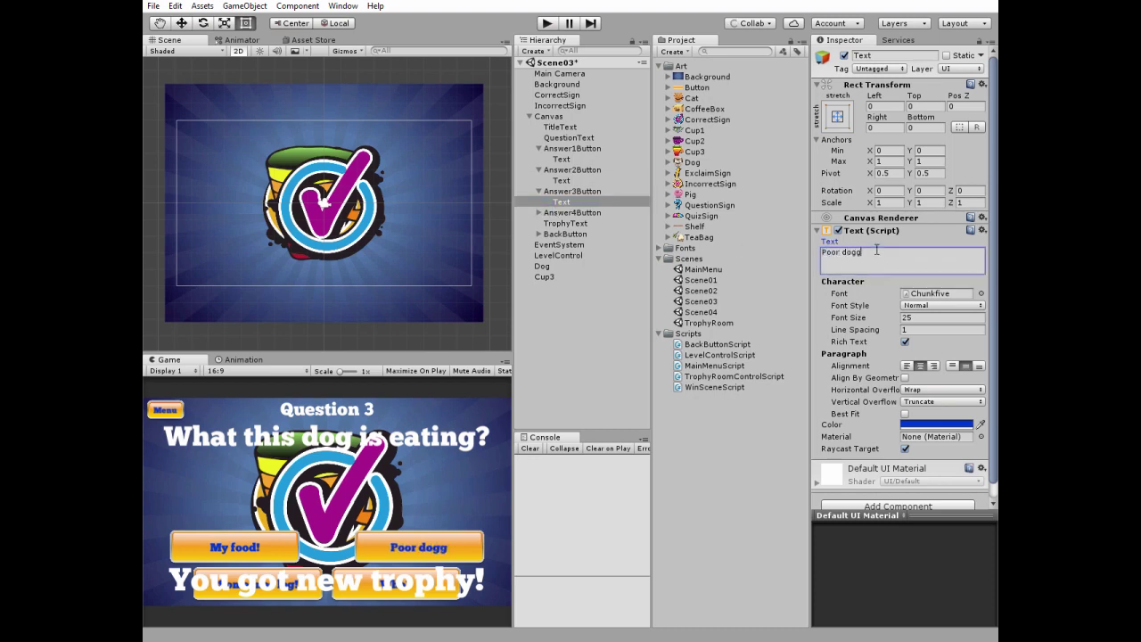
{"action": "left_click", "coordinate": [538, 212]}
{"action": "left_click", "coordinate": [561, 224]}
{"action": "left_click", "coordinate": [860, 254]}
{"action": "type", "text": "A bone!"}
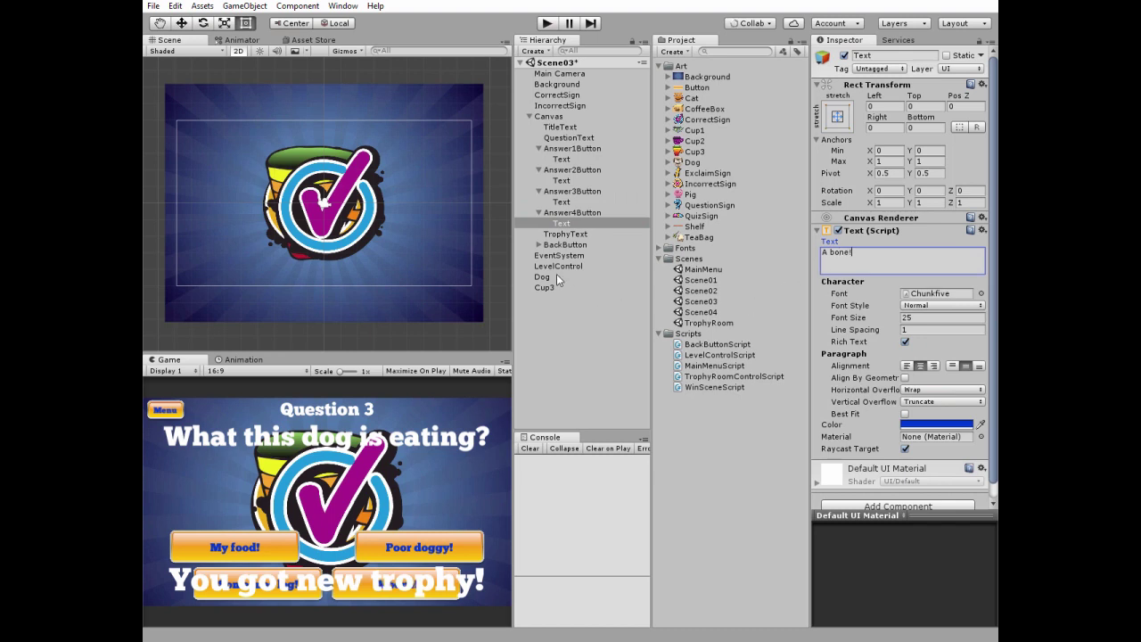
{"action": "left_click", "coordinate": [562, 265]}
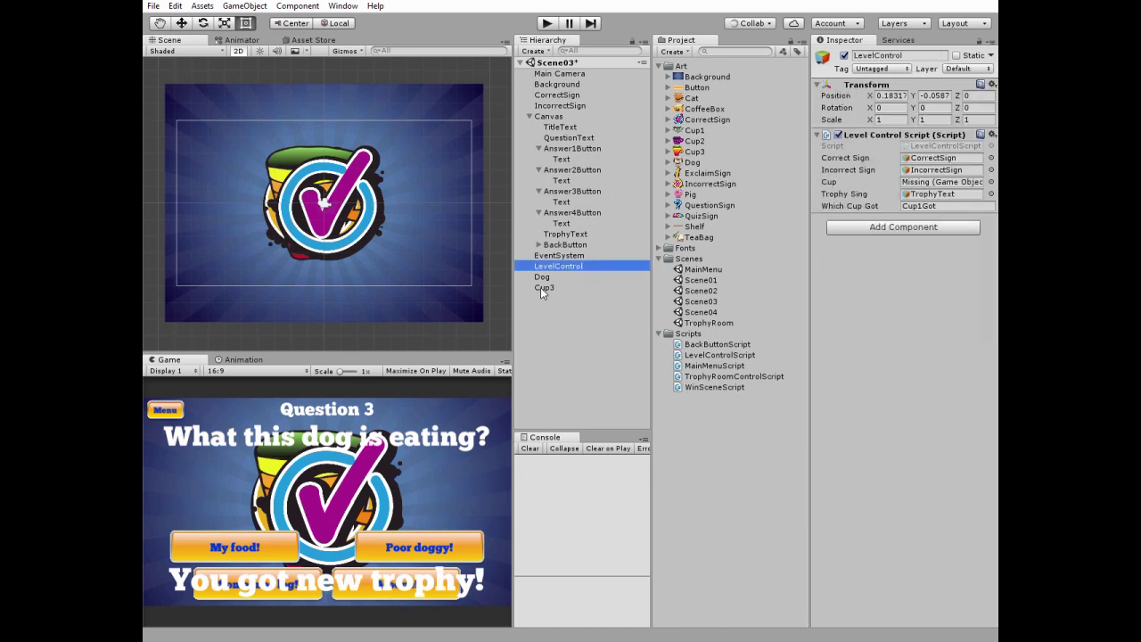
- Assign Cup3 as LevelControl's cup and edit the Which Cup Got value
{"action": "left_click_drag", "start_coordinate": [540, 287], "coordinate": [920, 183]}
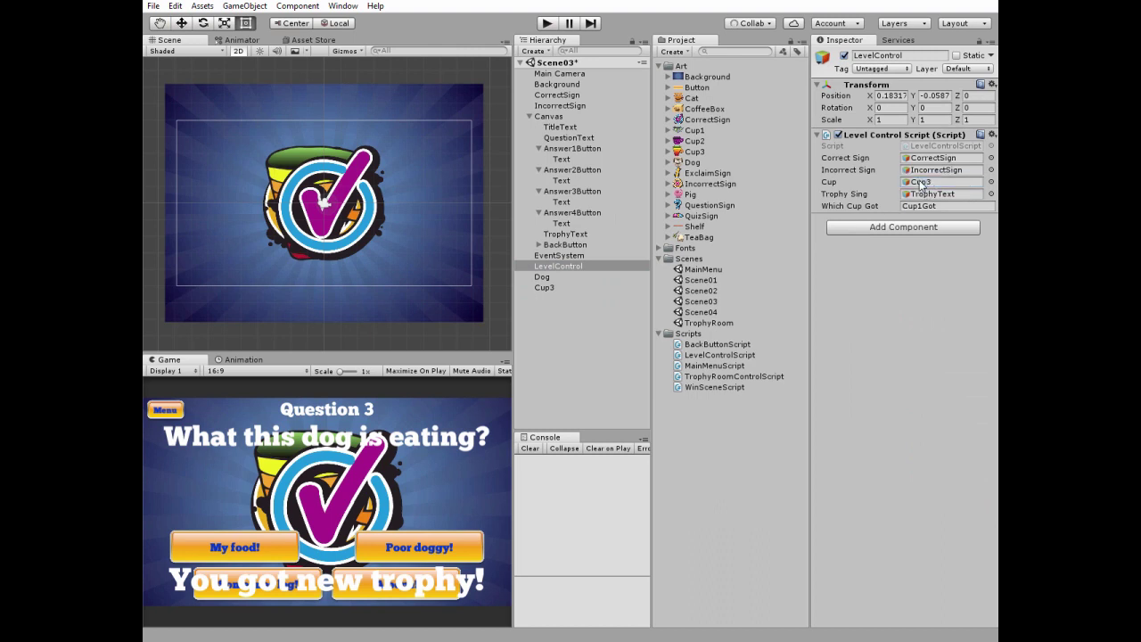
{"action": "left_click", "coordinate": [921, 205]}
{"action": "left_click", "coordinate": [582, 148]}
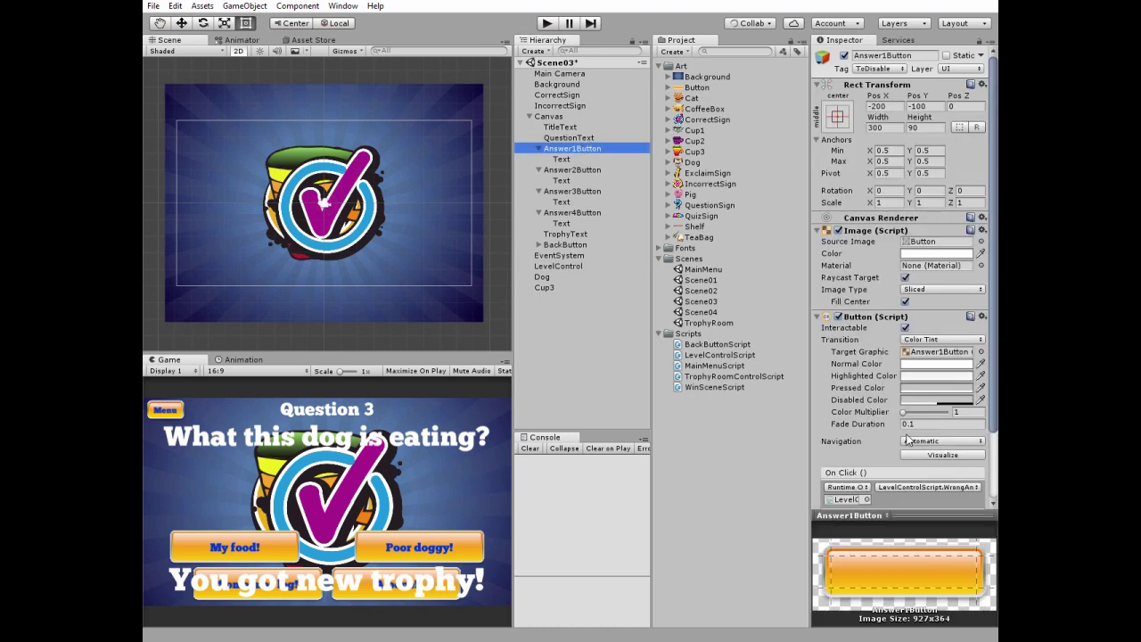
{"action": "scroll", "coordinate": [906, 440], "scroll_direction": "down", "scroll_amount": 2}
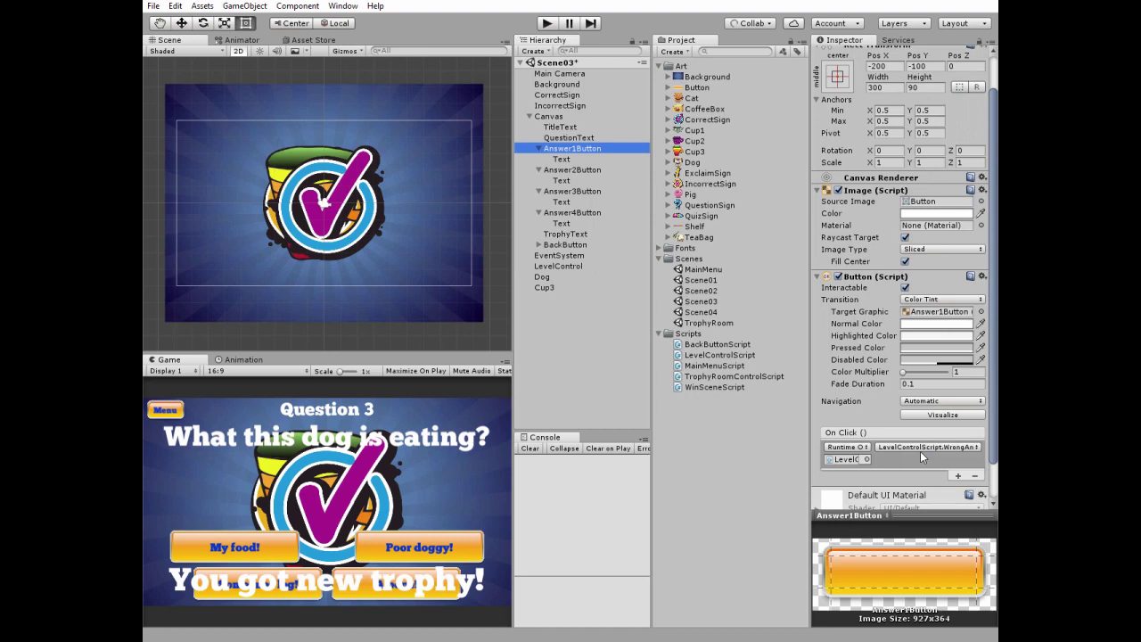
{"action": "left_click", "coordinate": [583, 171]}
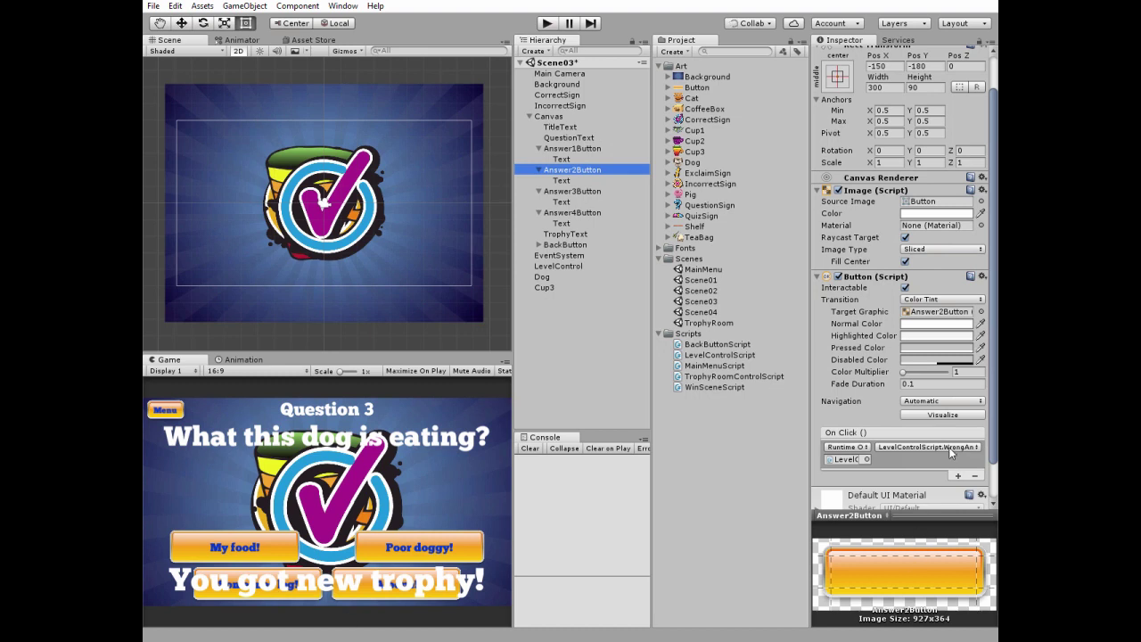
- Make Answer3Button's On Click call WrongAnswer
{"action": "left_click", "coordinate": [589, 193]}
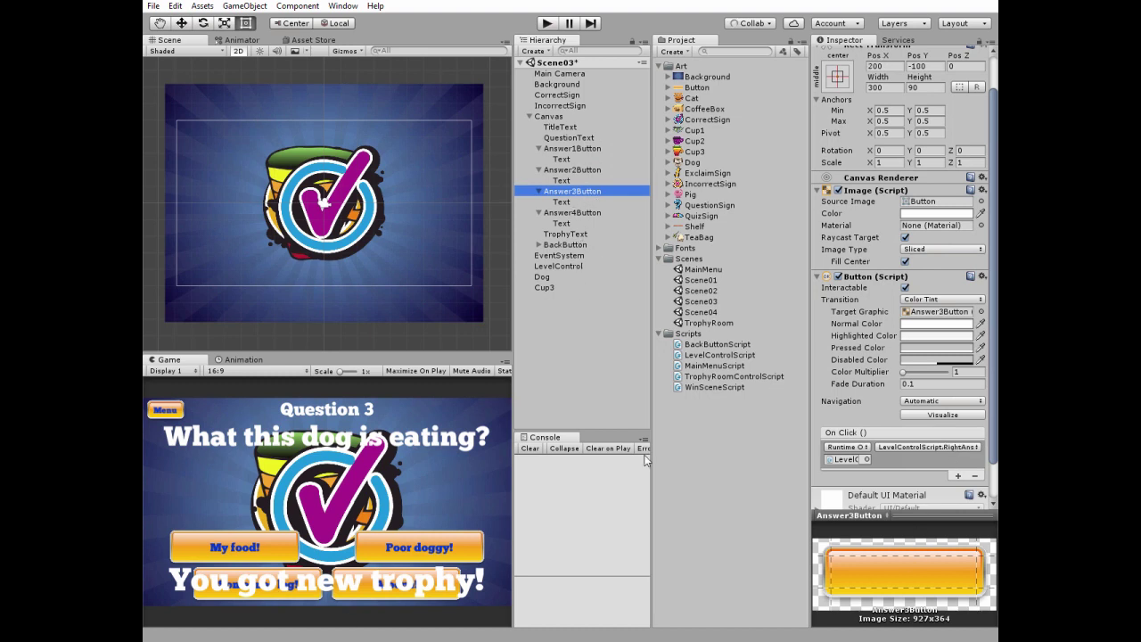
{"action": "left_click", "coordinate": [907, 452]}
{"action": "mouse_move", "coordinate": [918, 511]}
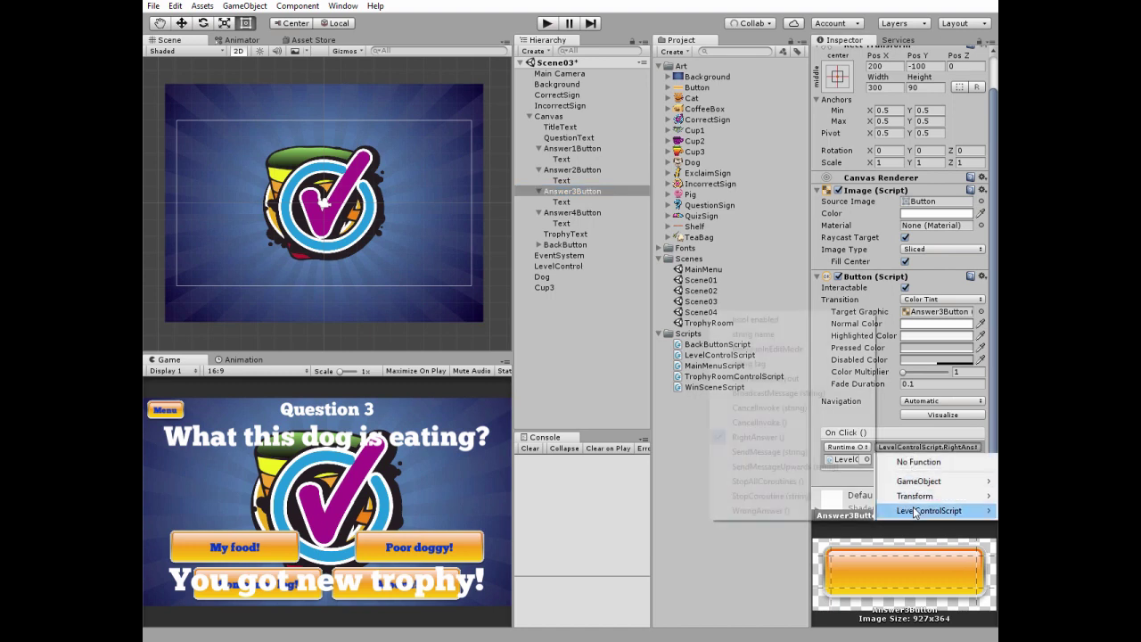
{"action": "left_click", "coordinate": [778, 511]}
- Make Answer4Button call RightAnswer, then open Scene04
{"action": "left_click", "coordinate": [584, 214]}
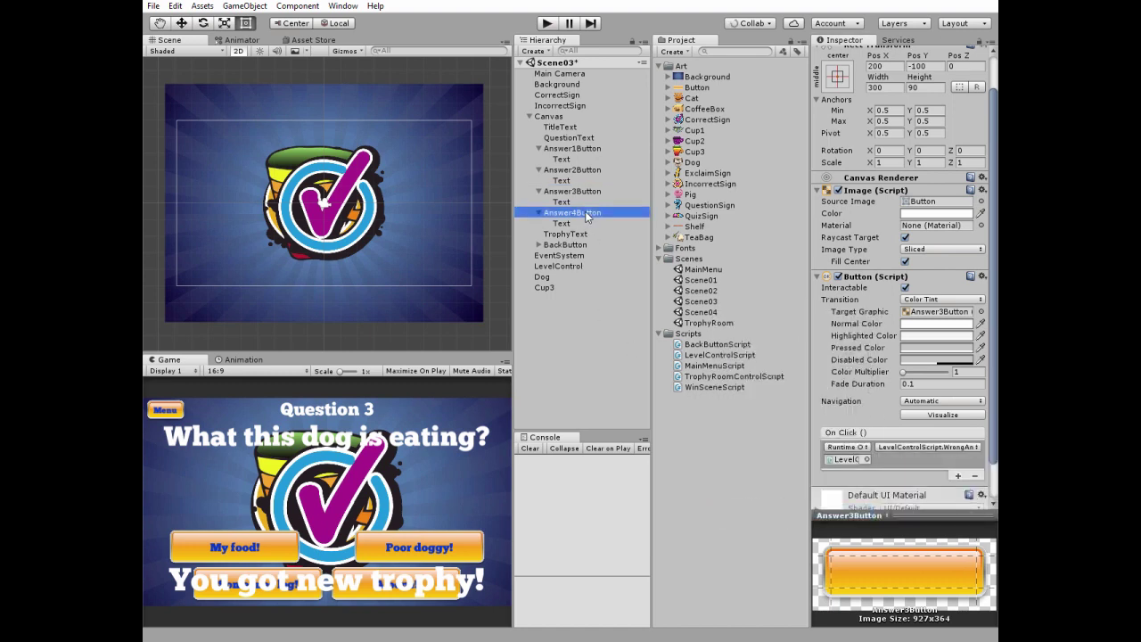
{"action": "left_click", "coordinate": [936, 452]}
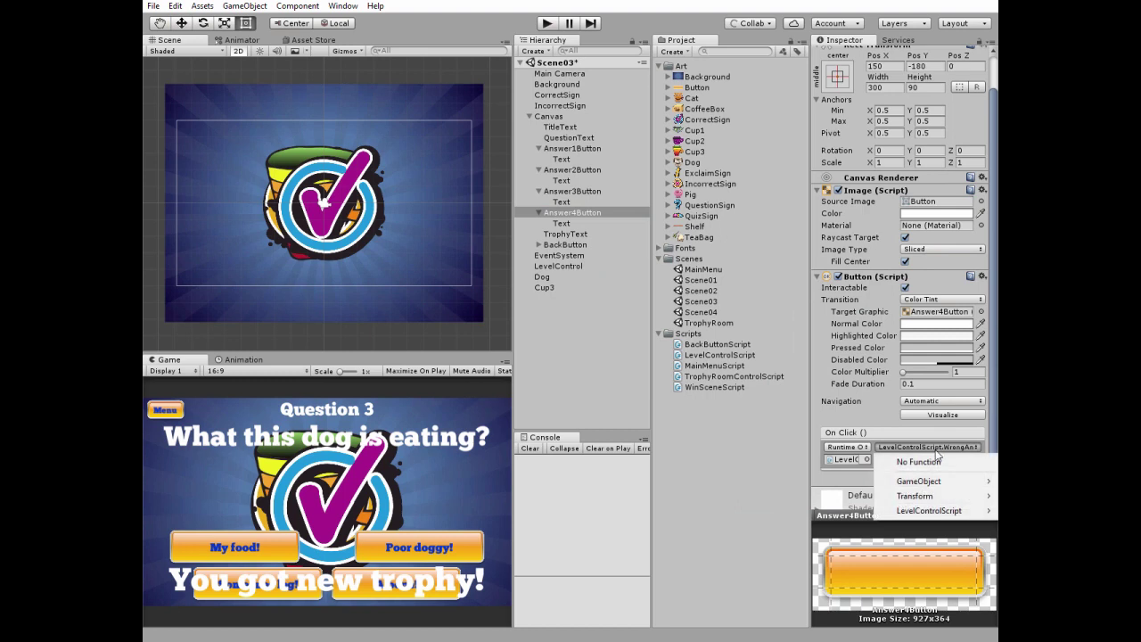
{"action": "mouse_move", "coordinate": [922, 511]}
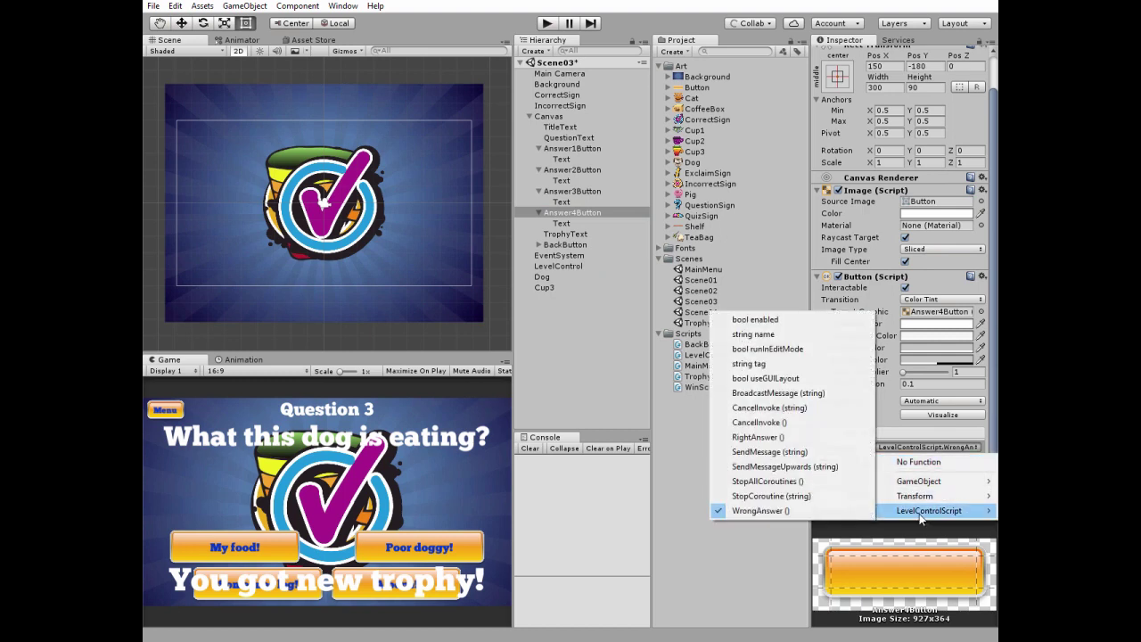
{"action": "left_click", "coordinate": [771, 438]}
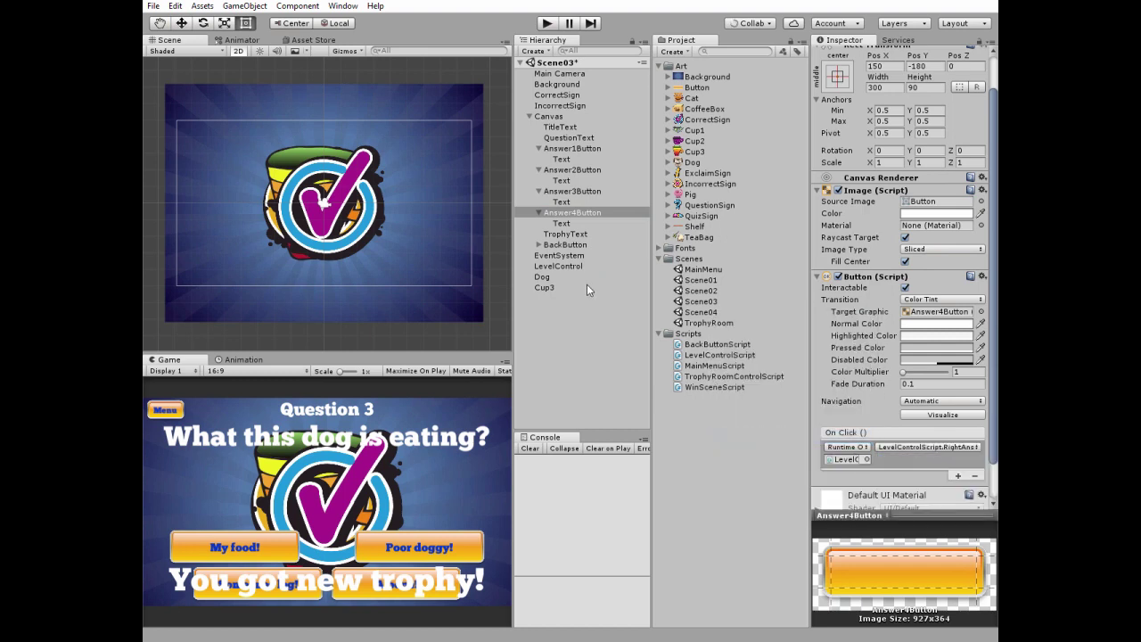
{"action": "double_click", "coordinate": [699, 312]}
- Add the Background sprite to Scene04 and reset it to the origin
{"action": "left_click_drag", "start_coordinate": [683, 80], "coordinate": [344, 224]}
{"action": "left_click", "coordinate": [992, 83]}
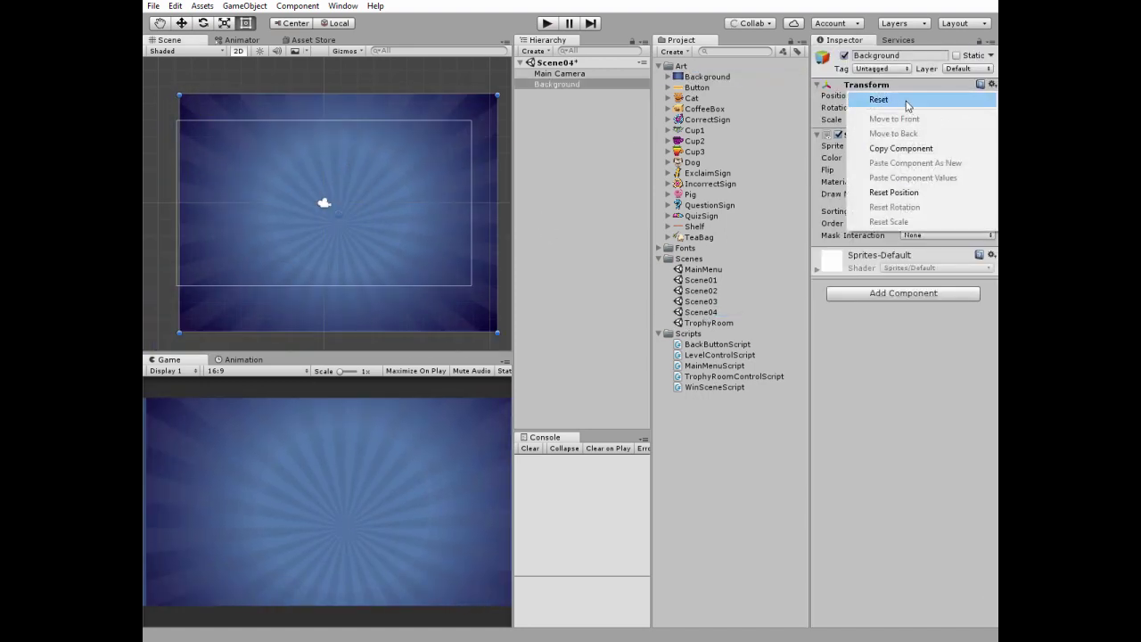
{"action": "left_click", "coordinate": [907, 101]}
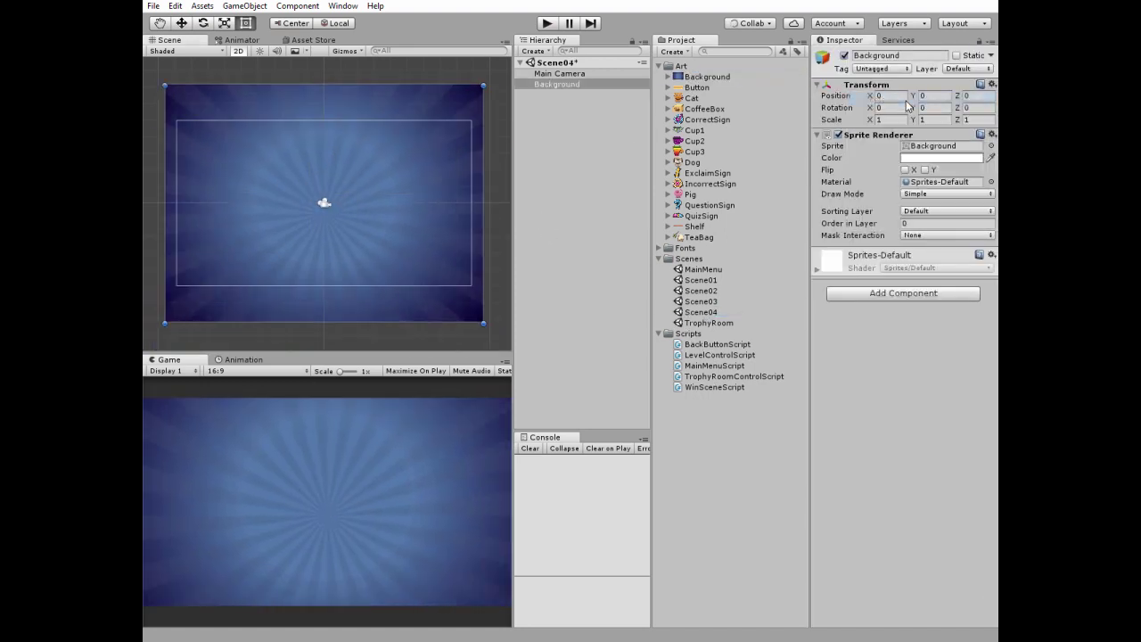
- Create a UI Text object named WinText, anchored to the canvas centre
{"action": "left_click", "coordinate": [535, 51]}
{"action": "mouse_move", "coordinate": [604, 183]}
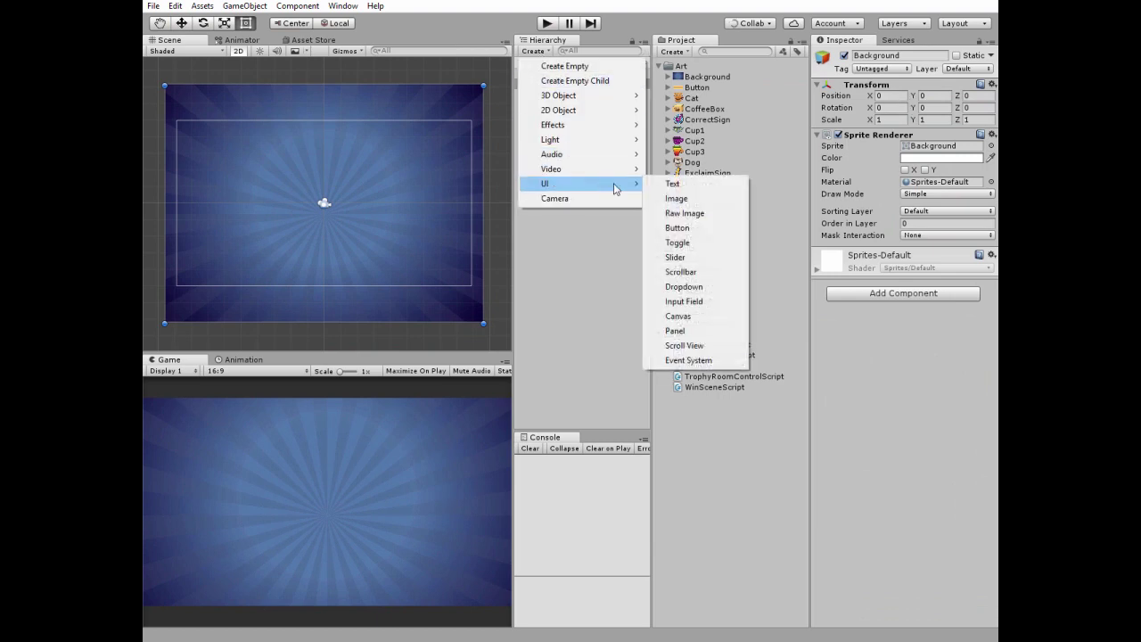
{"action": "left_click", "coordinate": [666, 185]}
{"action": "left_click", "coordinate": [565, 108]}
{"action": "type", "text": "WinText"}
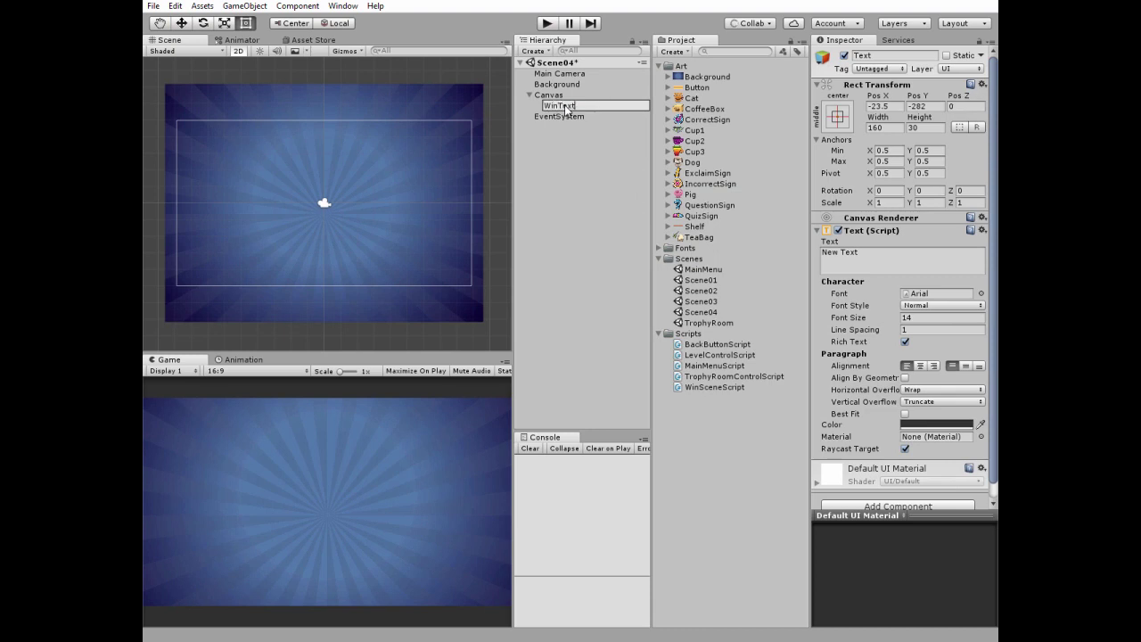
{"action": "key", "text": "Return"}
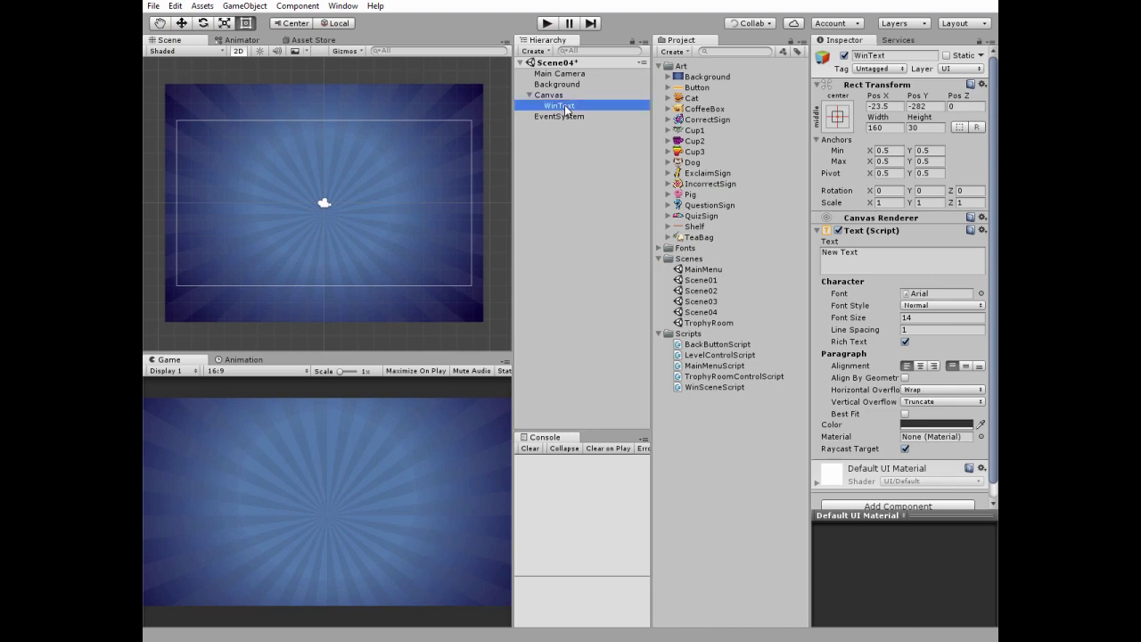
{"action": "left_click", "coordinate": [836, 124]}
{"action": "left_click", "coordinate": [913, 251], "text": "alt"}
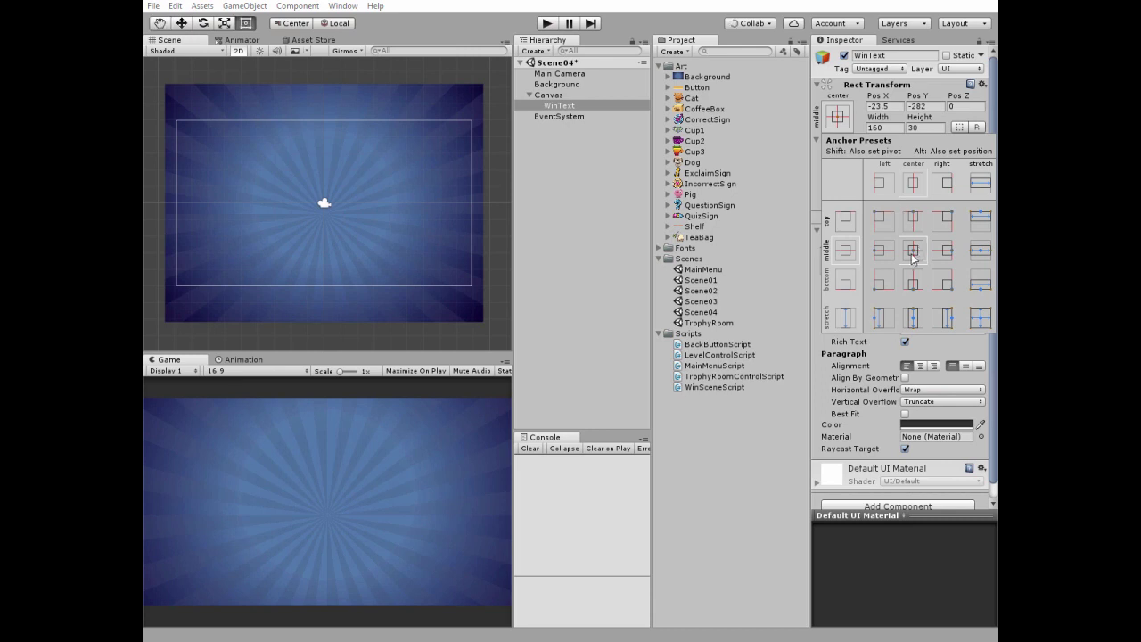
{"action": "left_click", "coordinate": [838, 119]}
- Make WinText read 'You Win!' in Chunkfive, size 150, centre-aligned
{"action": "left_click", "coordinate": [870, 260]}
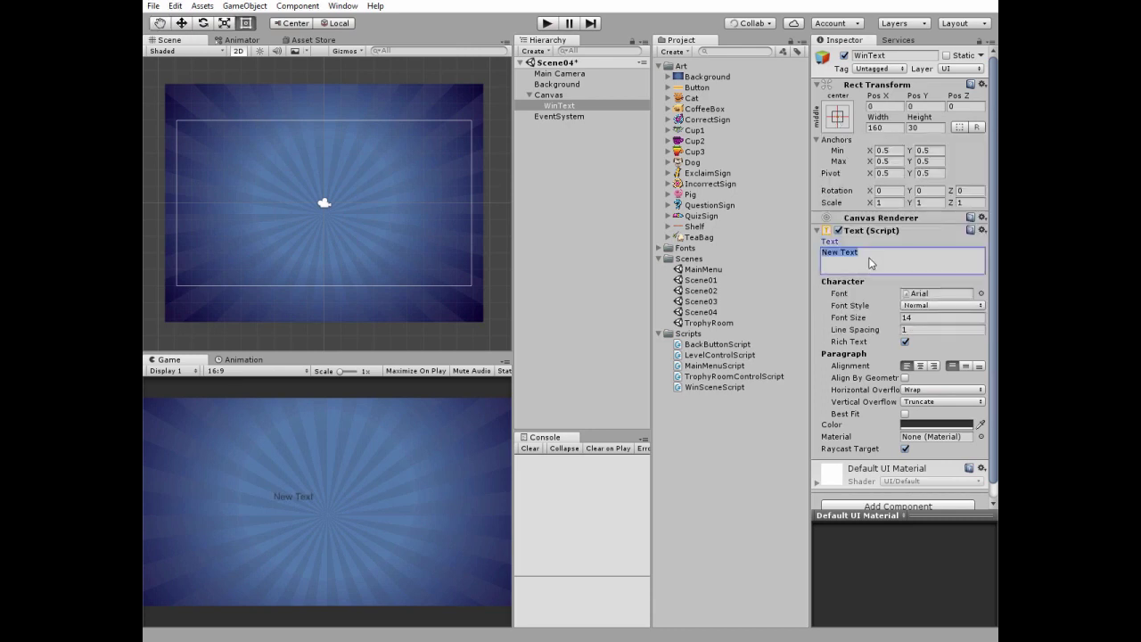
{"action": "type", "text": "You Win!"}
{"action": "left_click", "coordinate": [980, 293]}
{"action": "left_click", "coordinate": [610, 148]}
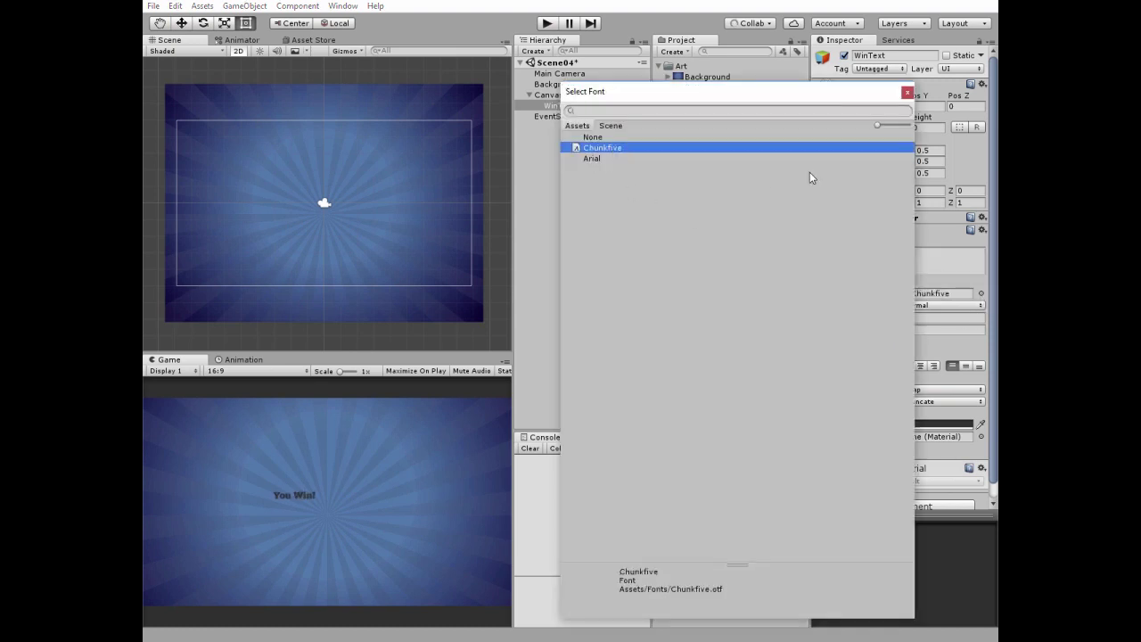
{"action": "left_click", "coordinate": [906, 92]}
{"action": "left_click", "coordinate": [932, 316]}
{"action": "type", "text": "150"}
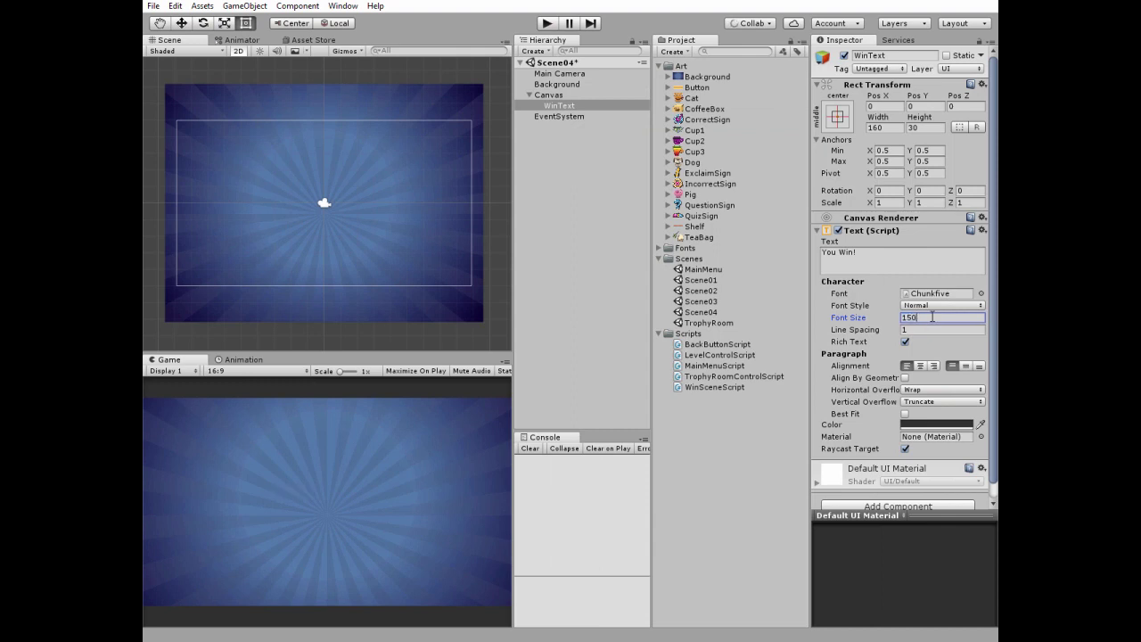
{"action": "left_click", "coordinate": [919, 365]}
- Set horizontal and vertical overflow, colour the text bright yellow, and change font size to 100
{"action": "left_click", "coordinate": [944, 394]}
{"action": "left_click", "coordinate": [938, 417]}
{"action": "left_click", "coordinate": [934, 397]}
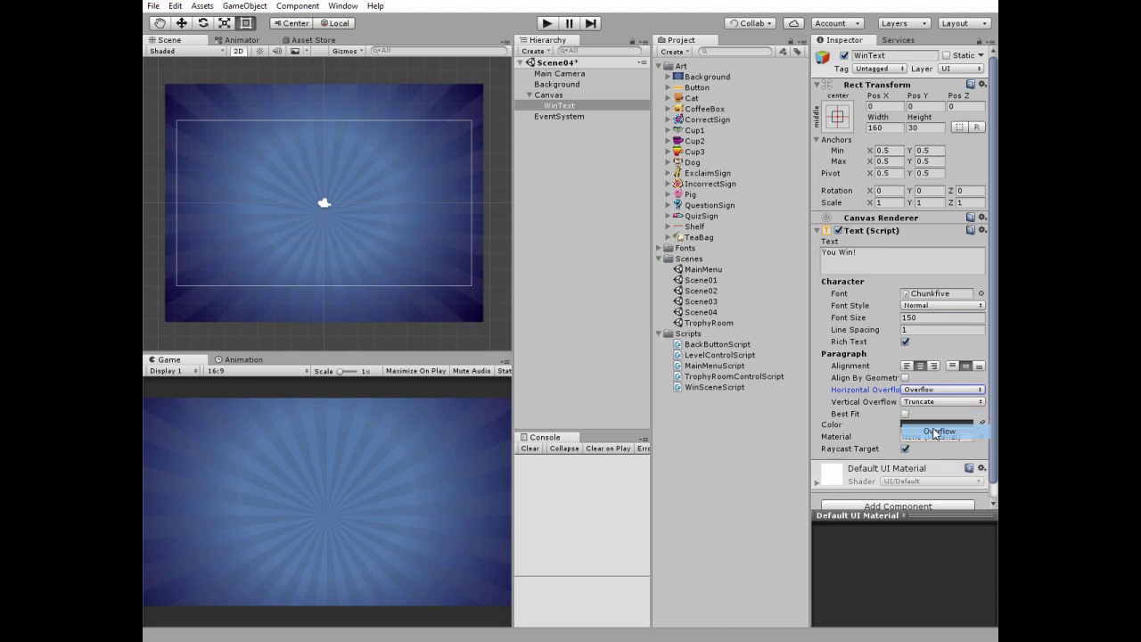
{"action": "left_click", "coordinate": [934, 434]}
{"action": "left_click", "coordinate": [936, 424]}
{"action": "left_click_drag", "start_coordinate": [663, 294], "coordinate": [652, 207]}
{"action": "left_click", "coordinate": [683, 151]}
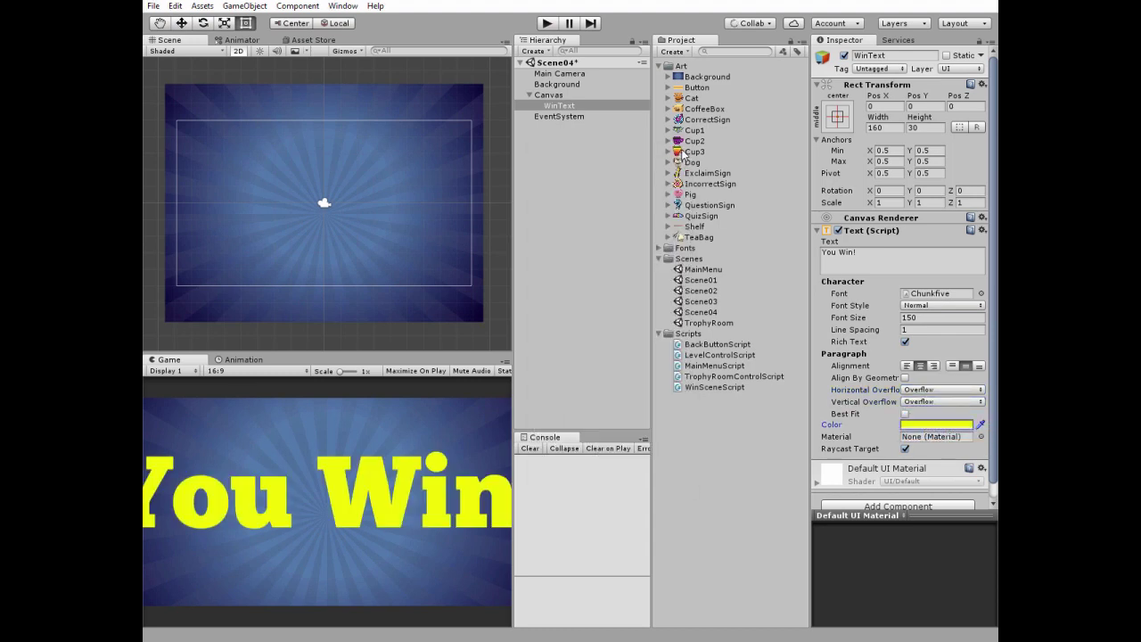
{"action": "left_click", "coordinate": [925, 317]}
{"action": "type", "text": "10"}
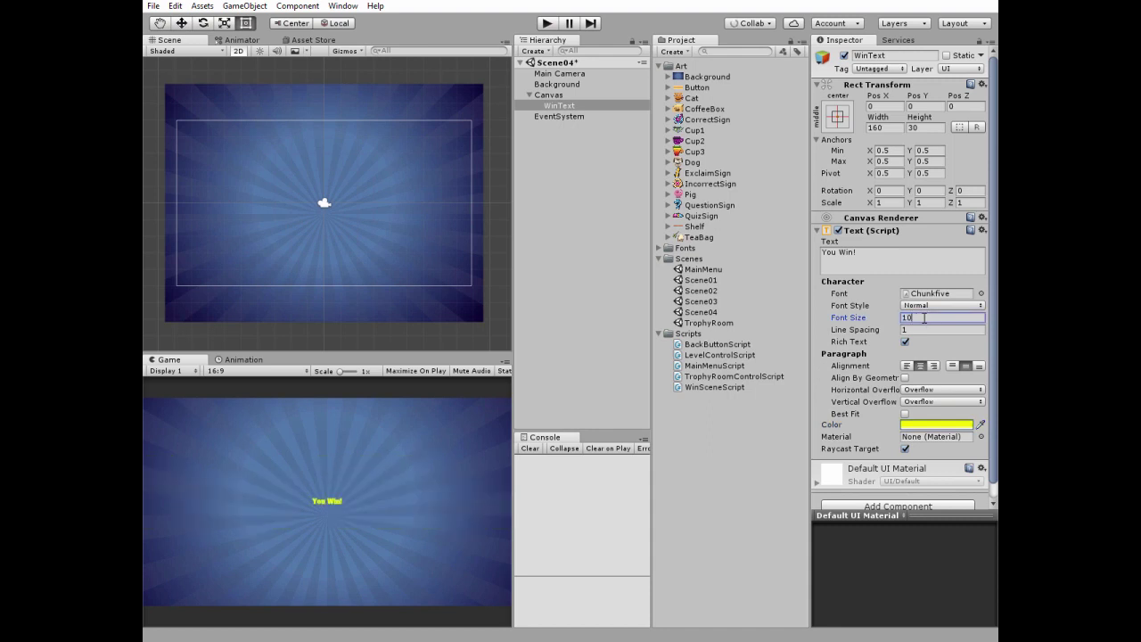
{"action": "type", "text": "0"}
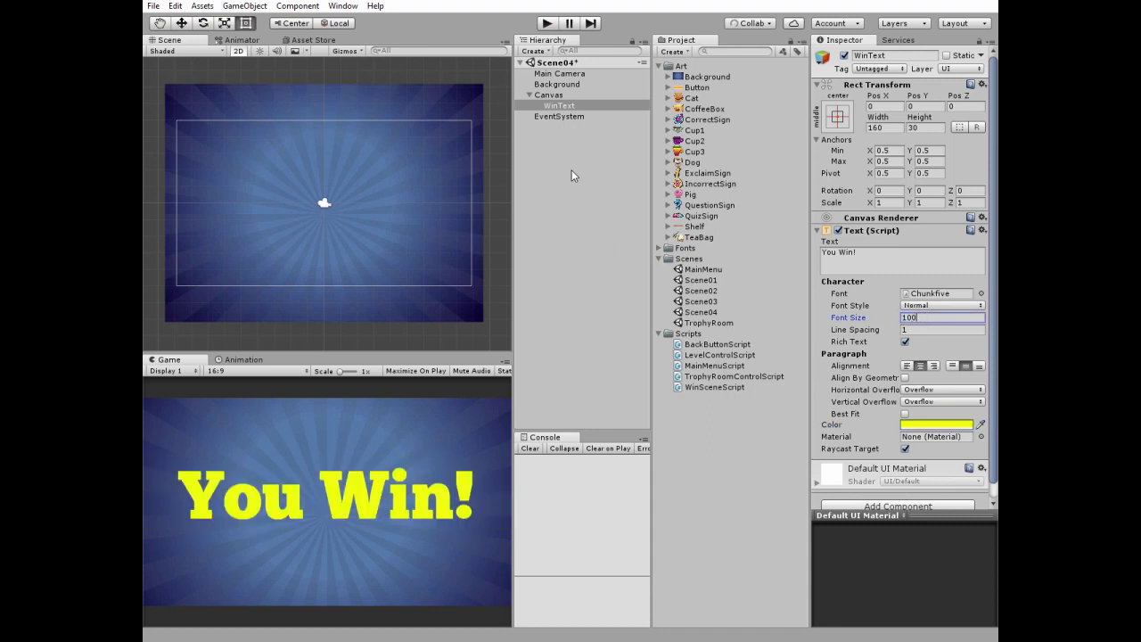
- Create an empty GameObject in Scene04 and name it WinSceneControl
{"action": "left_click", "coordinate": [542, 52]}
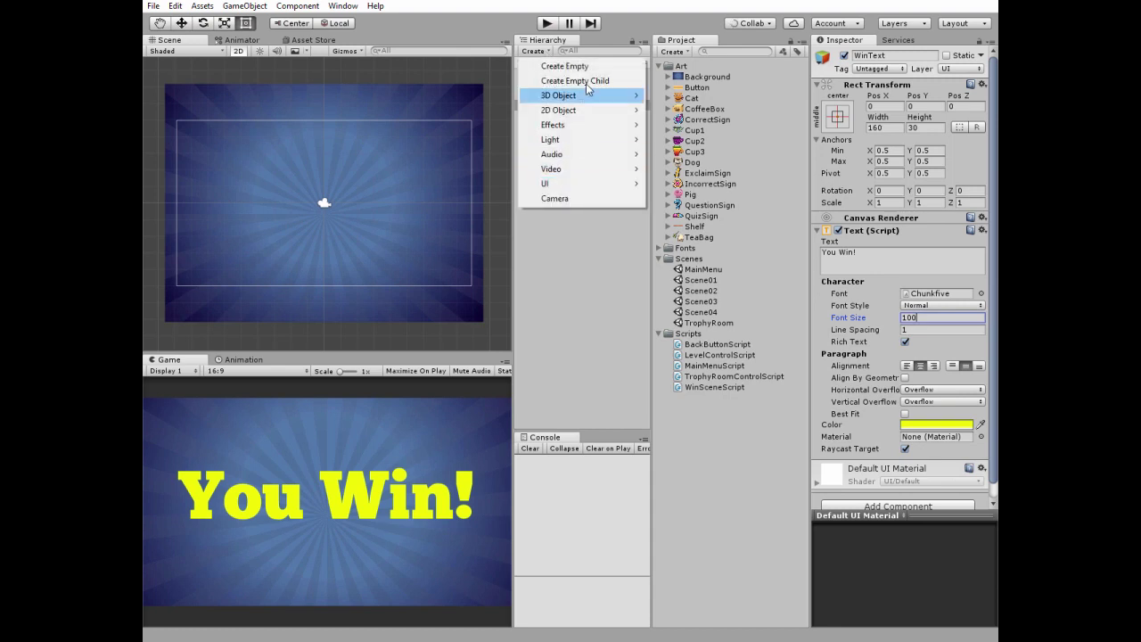
{"action": "left_click", "coordinate": [565, 66]}
{"action": "left_click", "coordinate": [562, 127]}
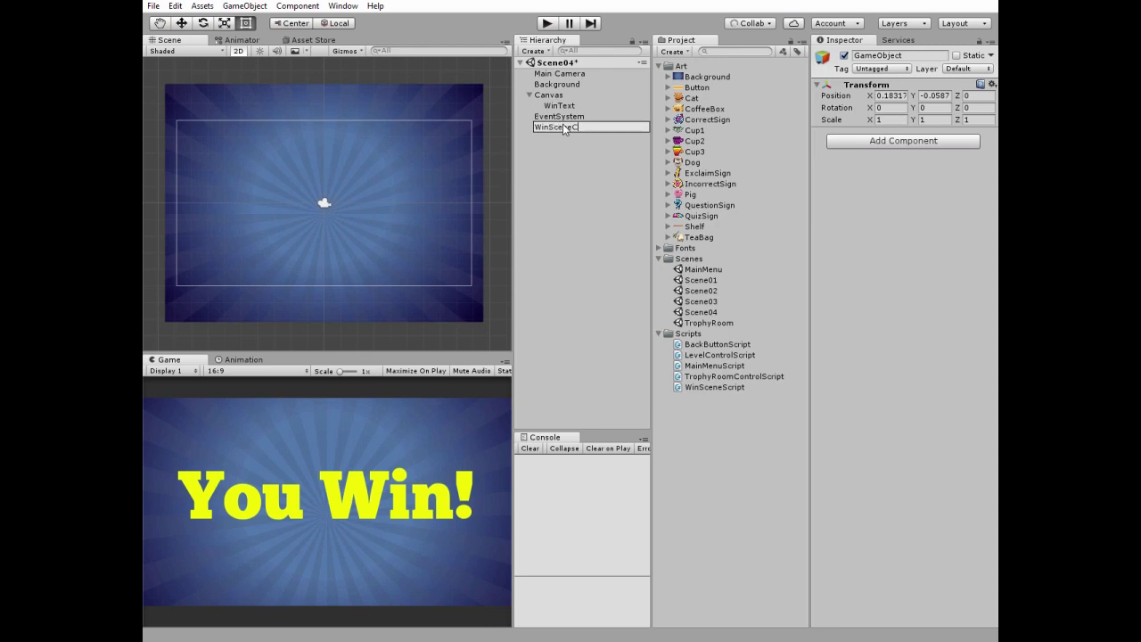
{"action": "type", "text": "WinSceneControl"}
{"action": "key", "text": "Return"}
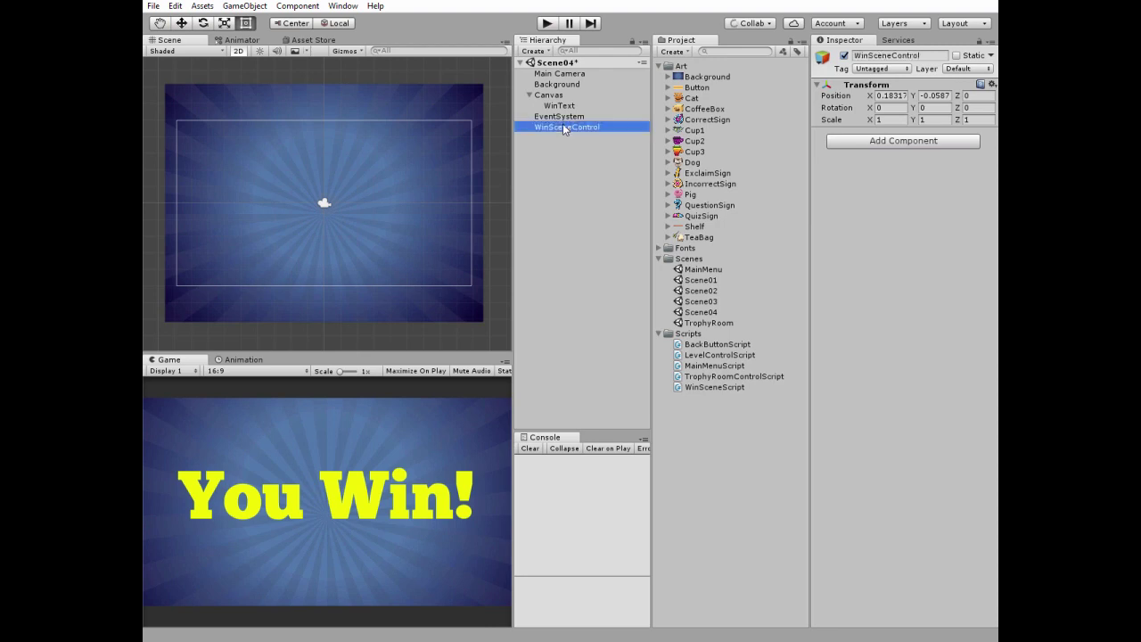
- Review WinSceneScript, attach it to WinSceneControl, and open the MainMenu scene
{"action": "left_click", "coordinate": [699, 389]}
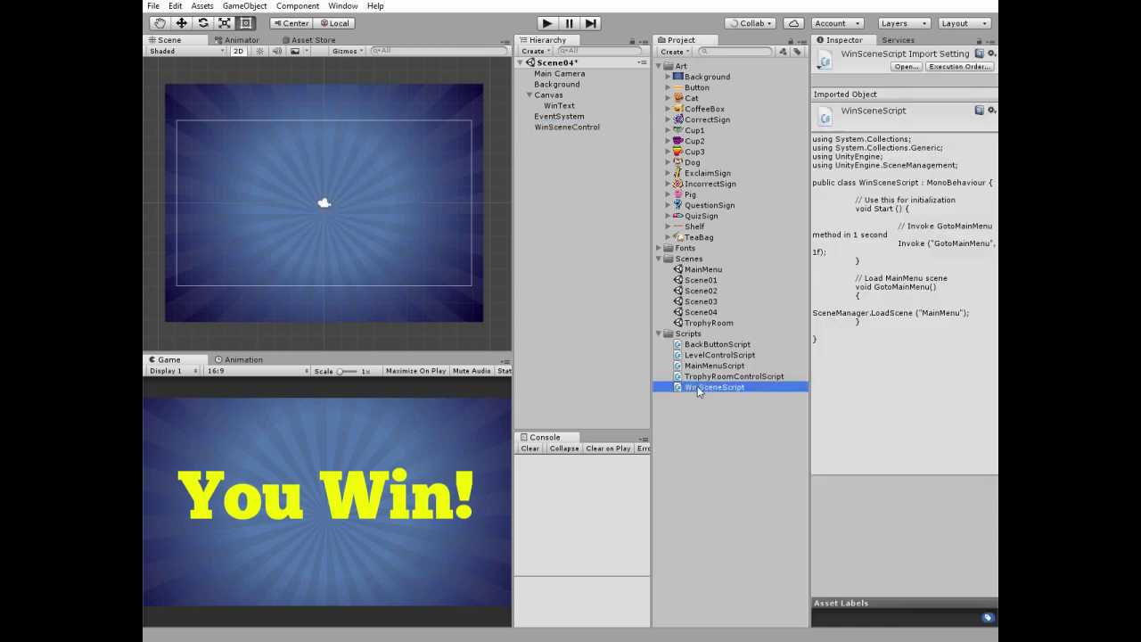
{"action": "double_click", "coordinate": [697, 386]}
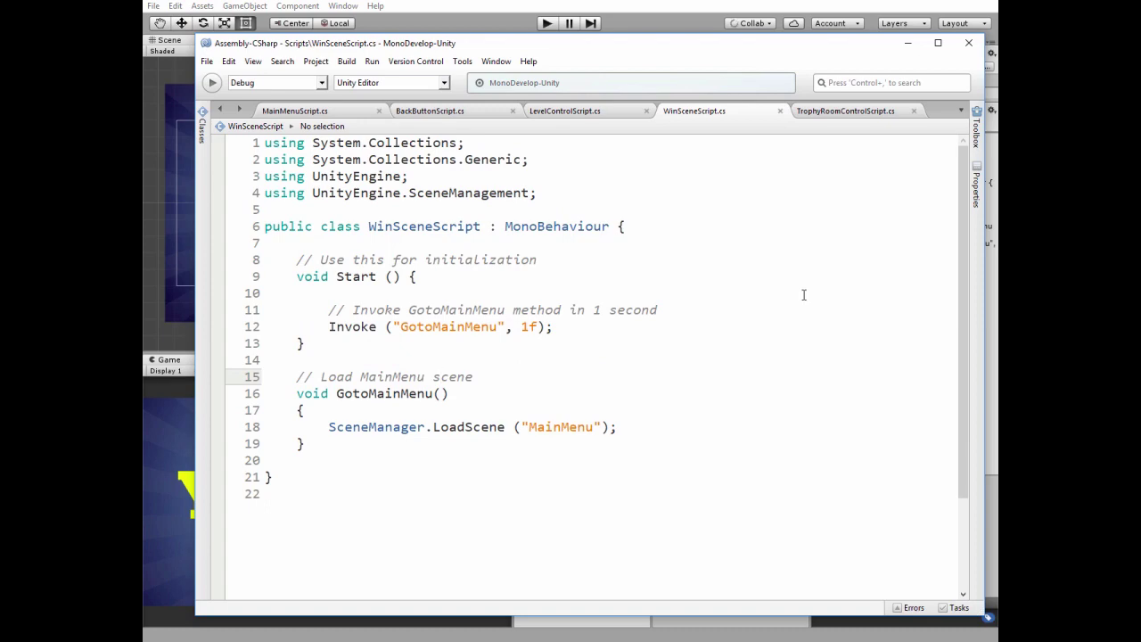
{"action": "left_click", "coordinate": [907, 43]}
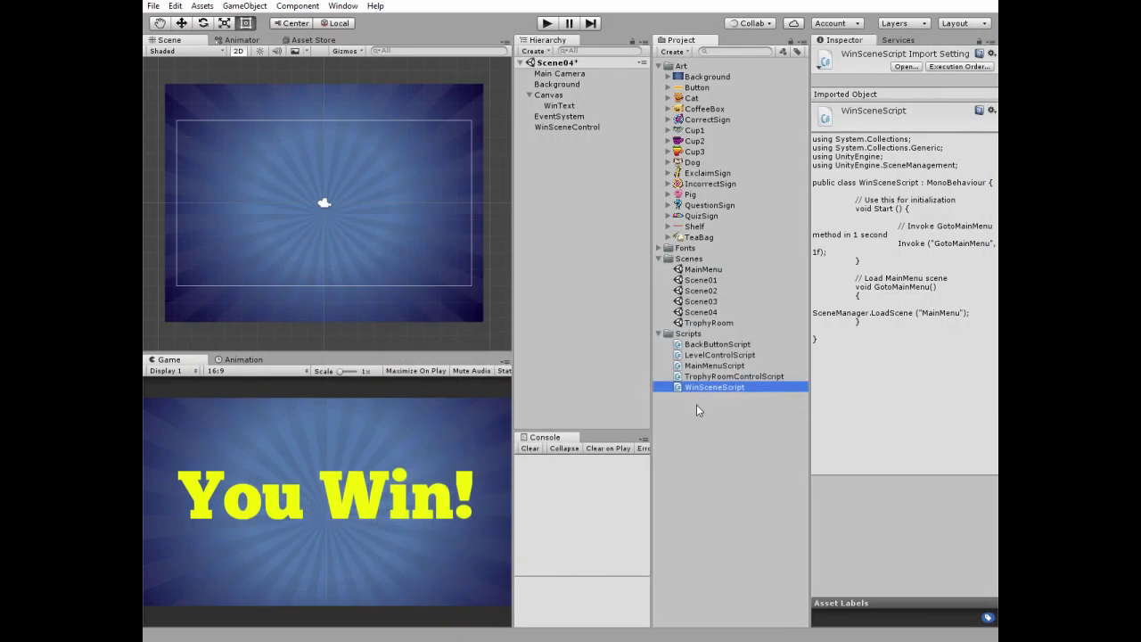
{"action": "left_click_drag", "start_coordinate": [679, 387], "coordinate": [567, 126]}
{"action": "left_click", "coordinate": [578, 172]}
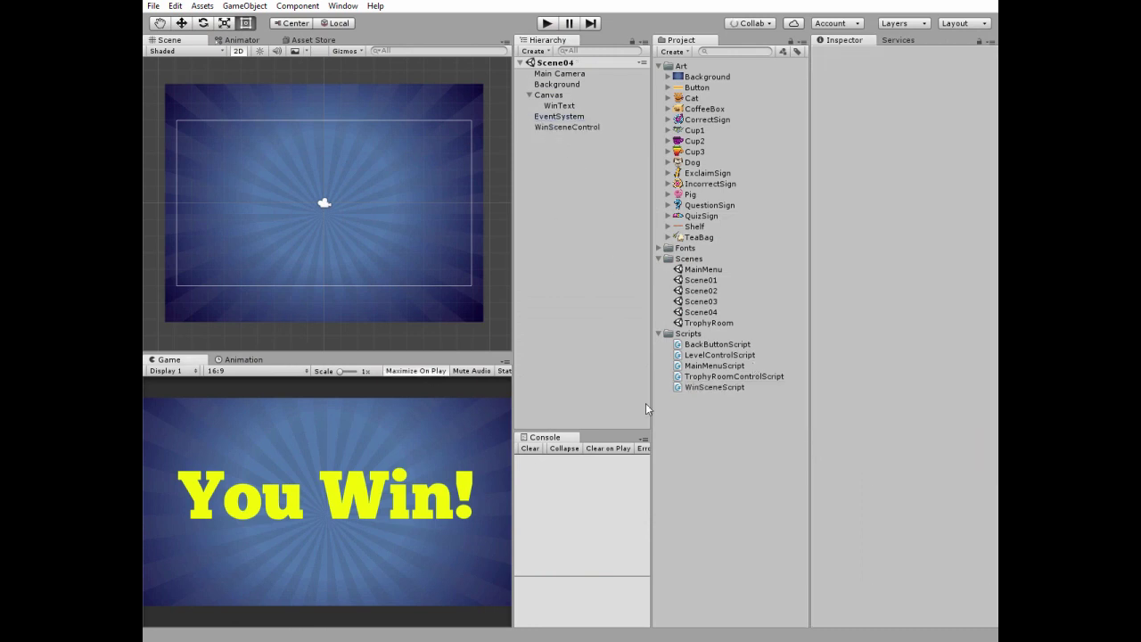
{"action": "double_click", "coordinate": [679, 271]}
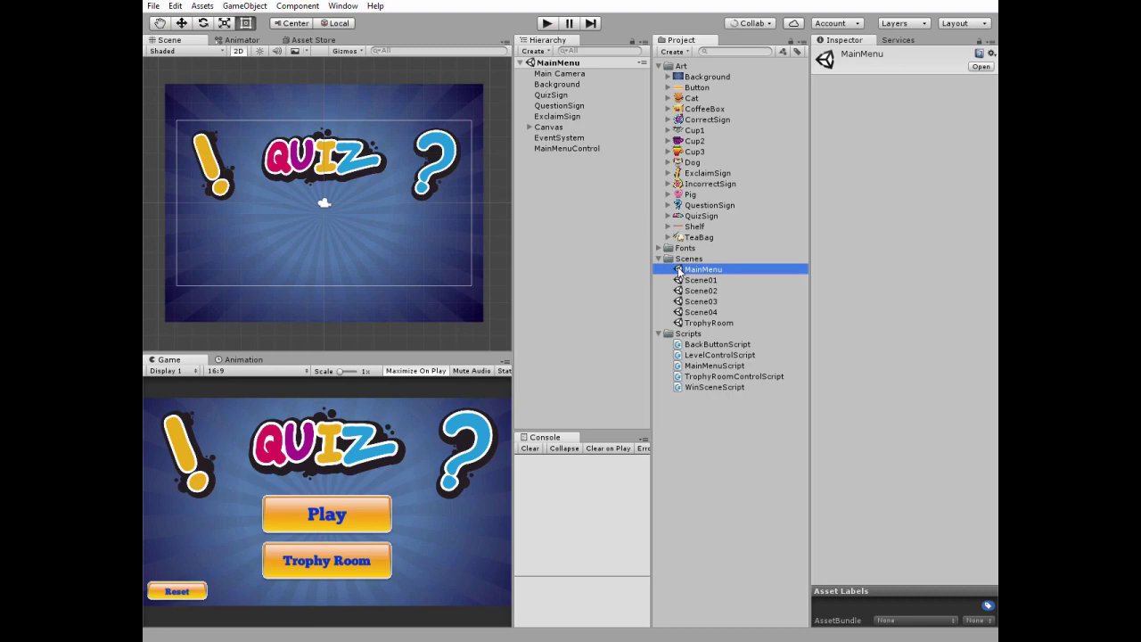
- Enter Play mode, look at the empty Trophy Room, and start a quiz round
{"action": "left_click", "coordinate": [548, 24]}
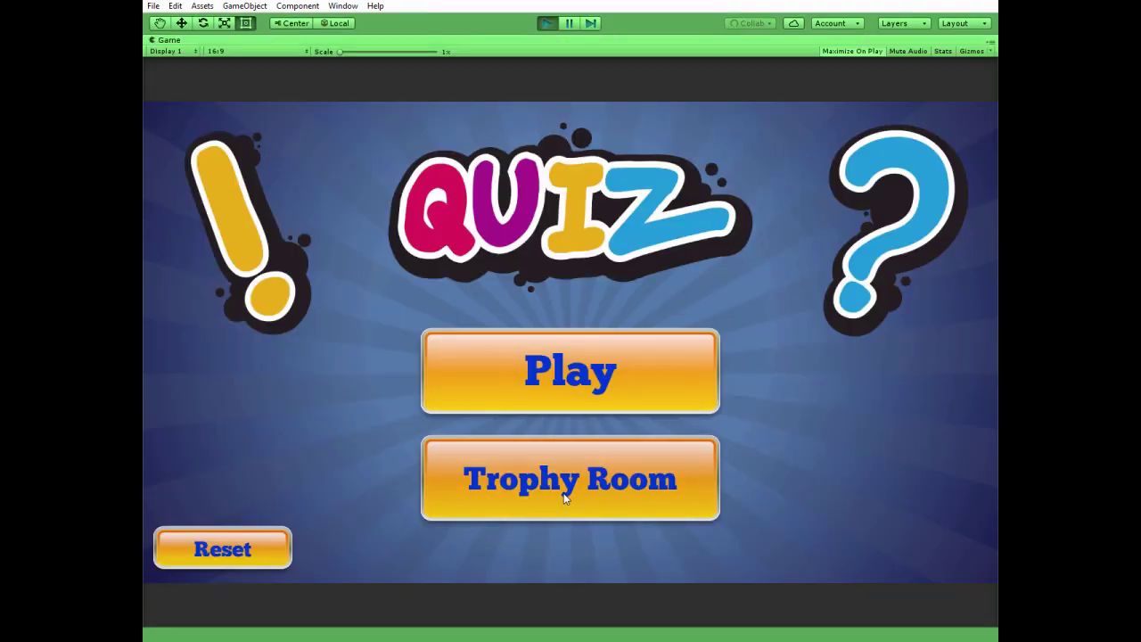
{"action": "left_click", "coordinate": [563, 496]}
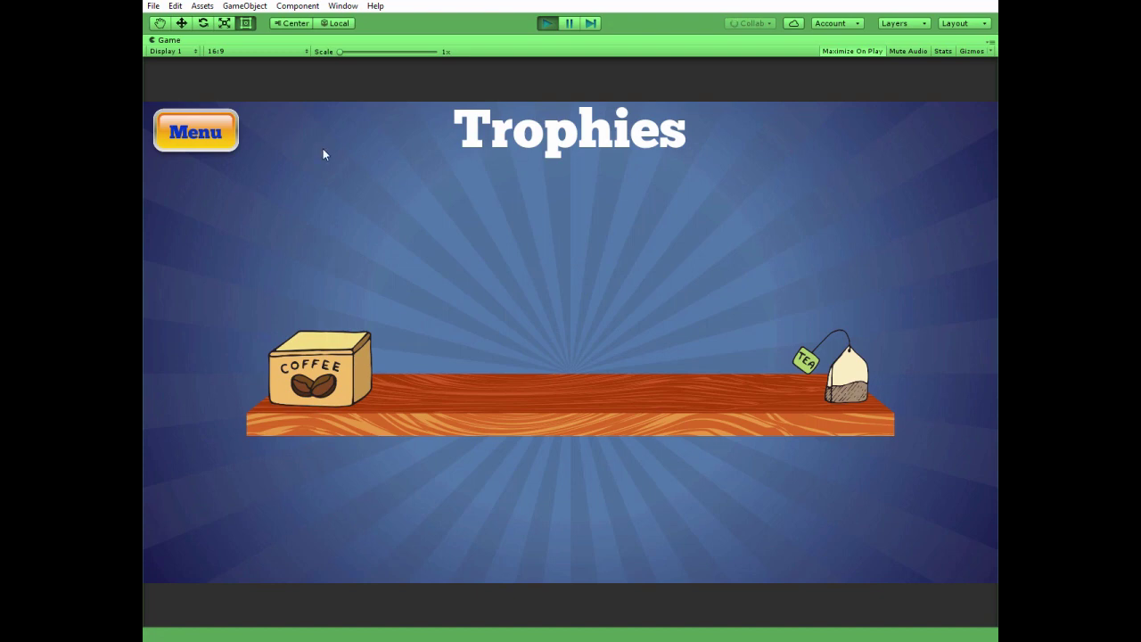
{"action": "left_click", "coordinate": [214, 133]}
{"action": "left_click", "coordinate": [565, 386]}
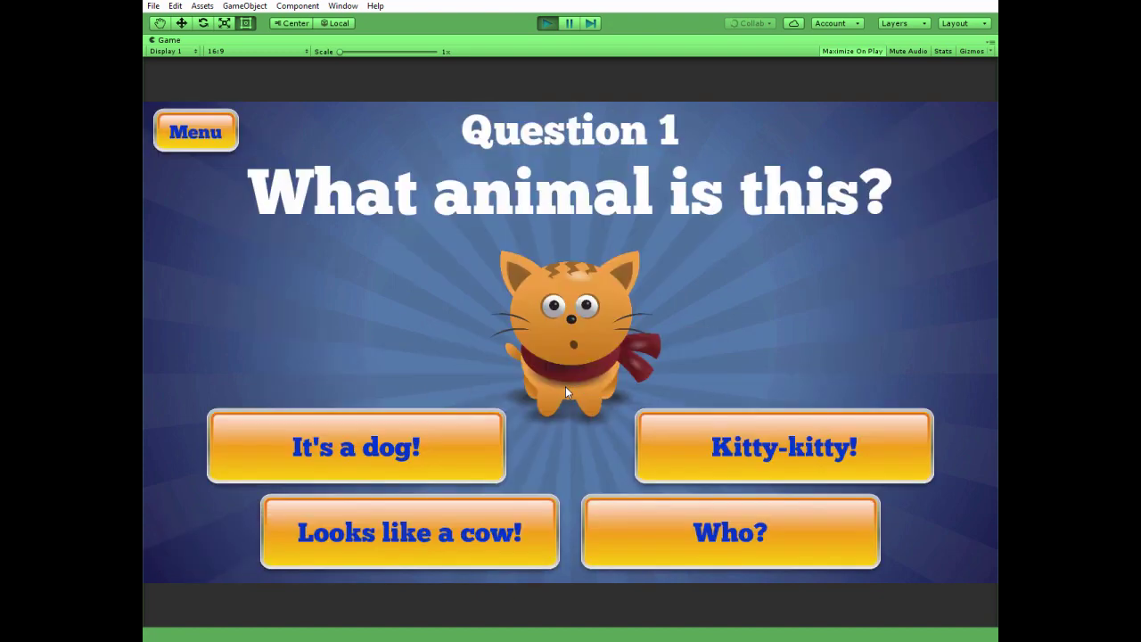
- Try three wrong answers on question 1, restarting each time, then answer it correctly
{"action": "left_click", "coordinate": [378, 440]}
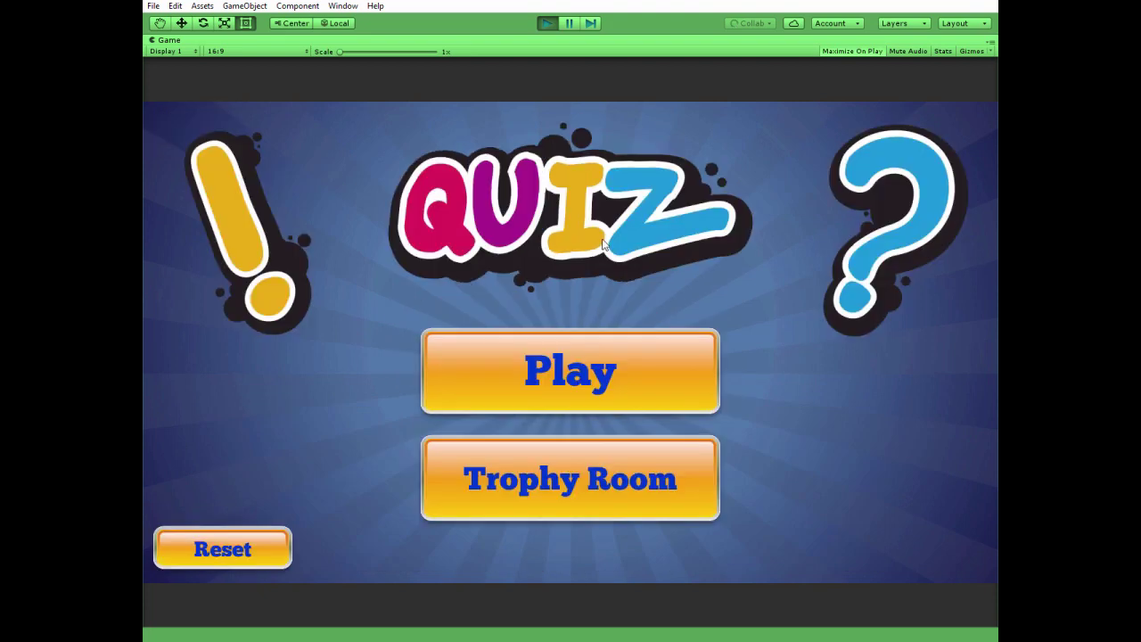
{"action": "left_click", "coordinate": [596, 370]}
{"action": "left_click", "coordinate": [447, 554]}
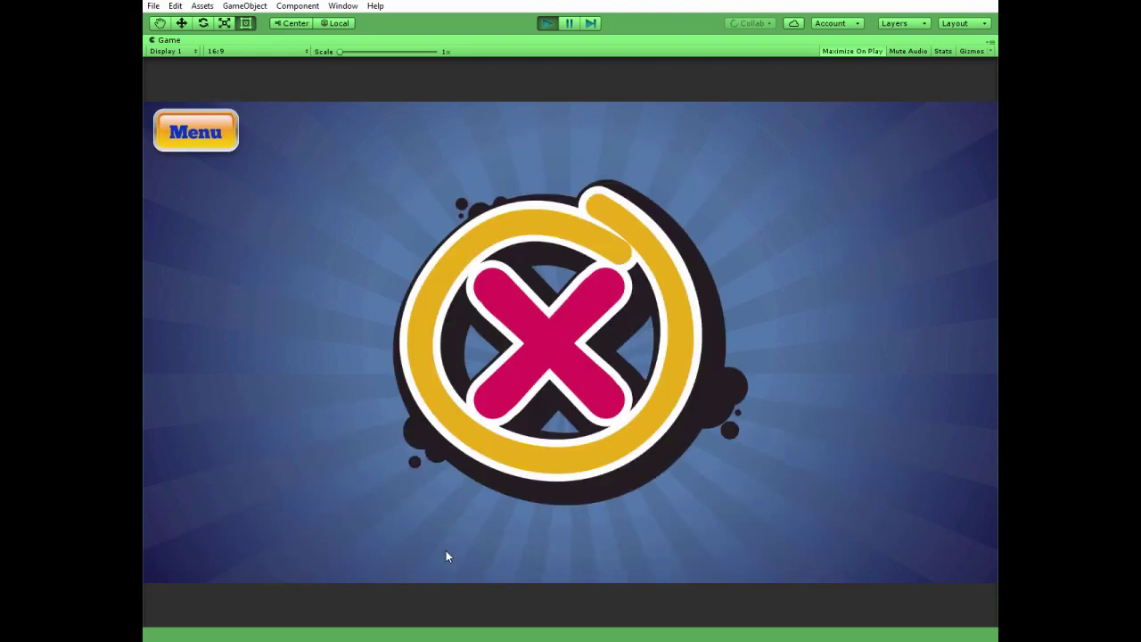
{"action": "left_click", "coordinate": [555, 373]}
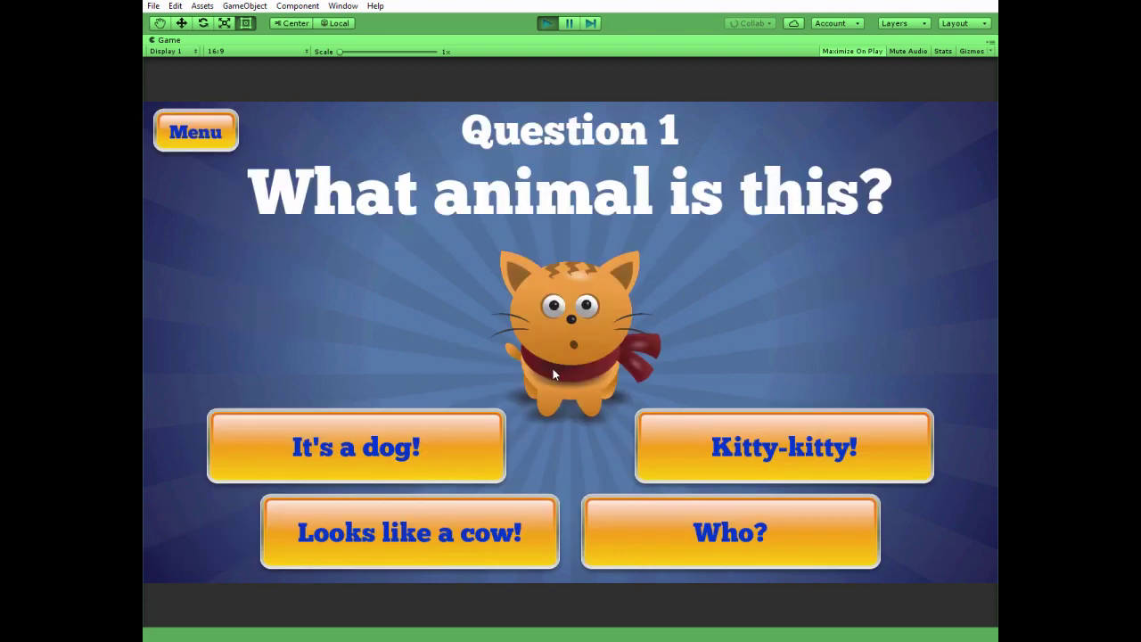
{"action": "left_click", "coordinate": [704, 538]}
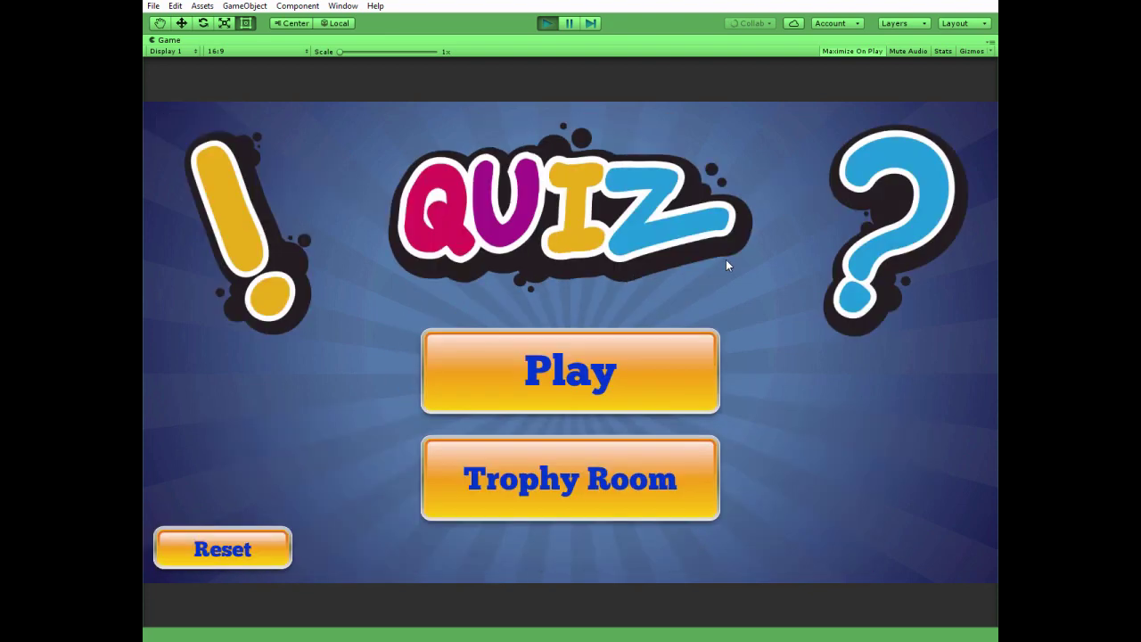
{"action": "left_click", "coordinate": [608, 366]}
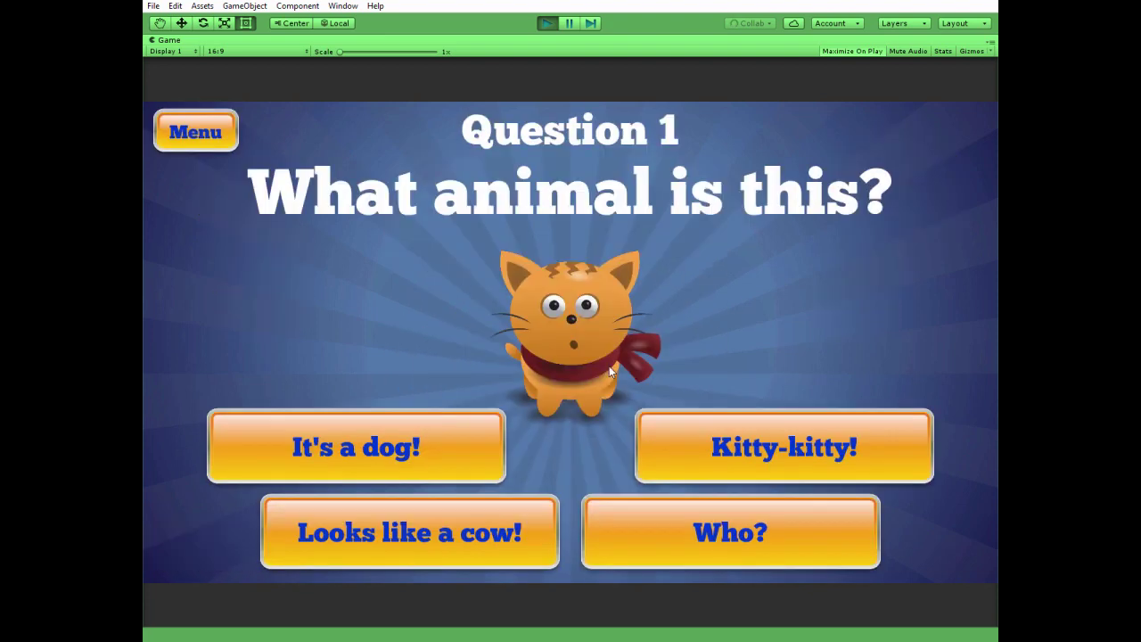
{"action": "left_click", "coordinate": [724, 429]}
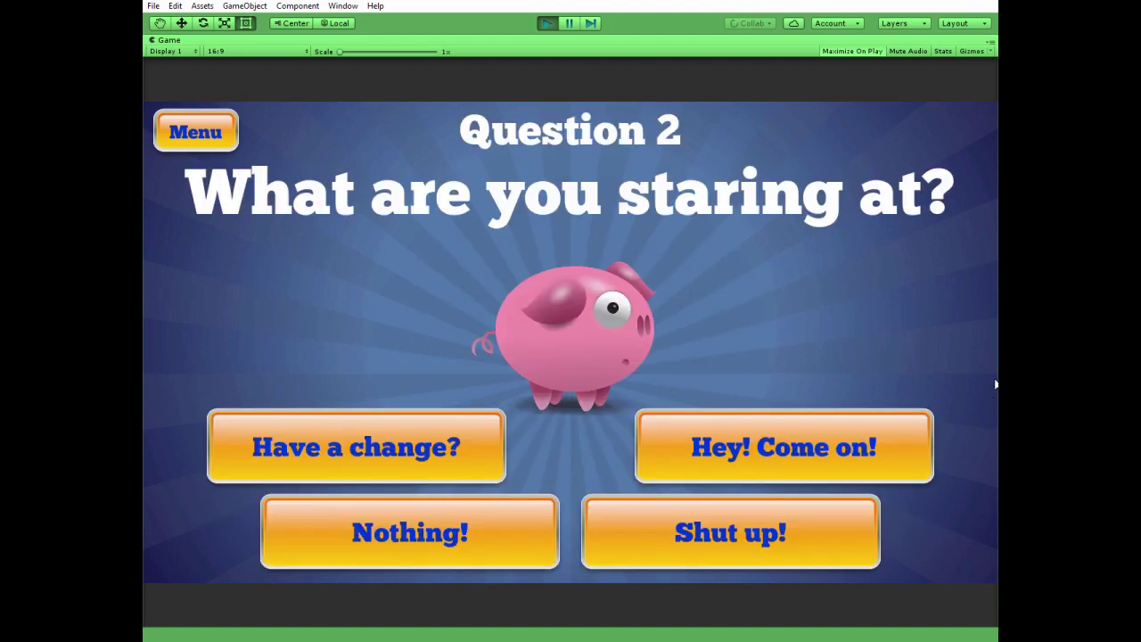
- Answer question 2 wrongly, check the trophy room, and start a new round
{"action": "left_click", "coordinate": [401, 436]}
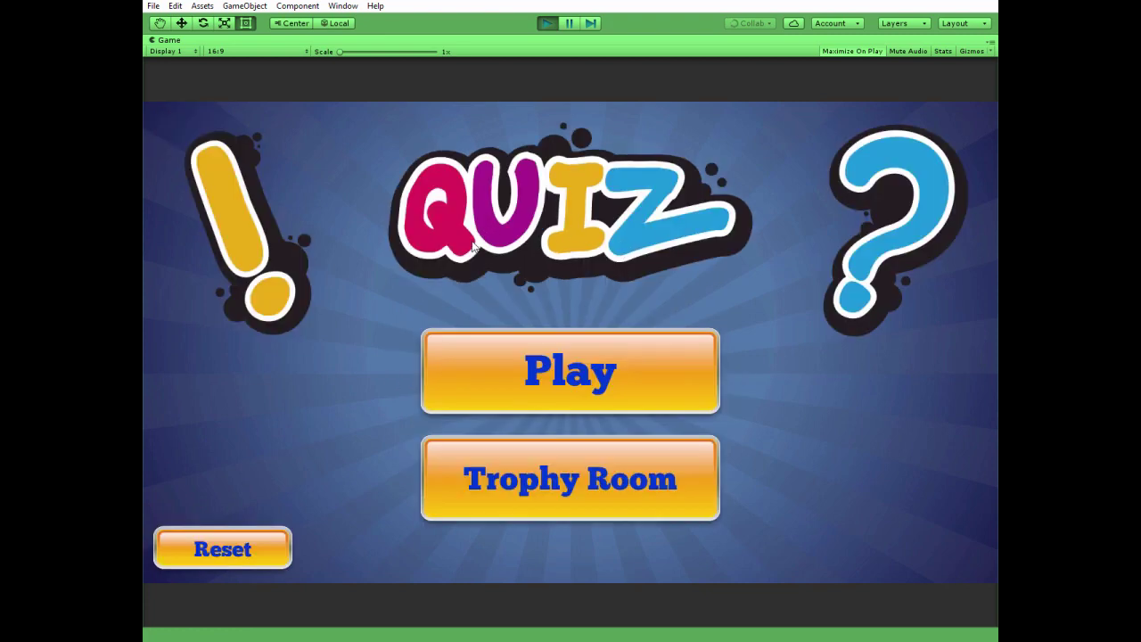
{"action": "left_click", "coordinate": [544, 482]}
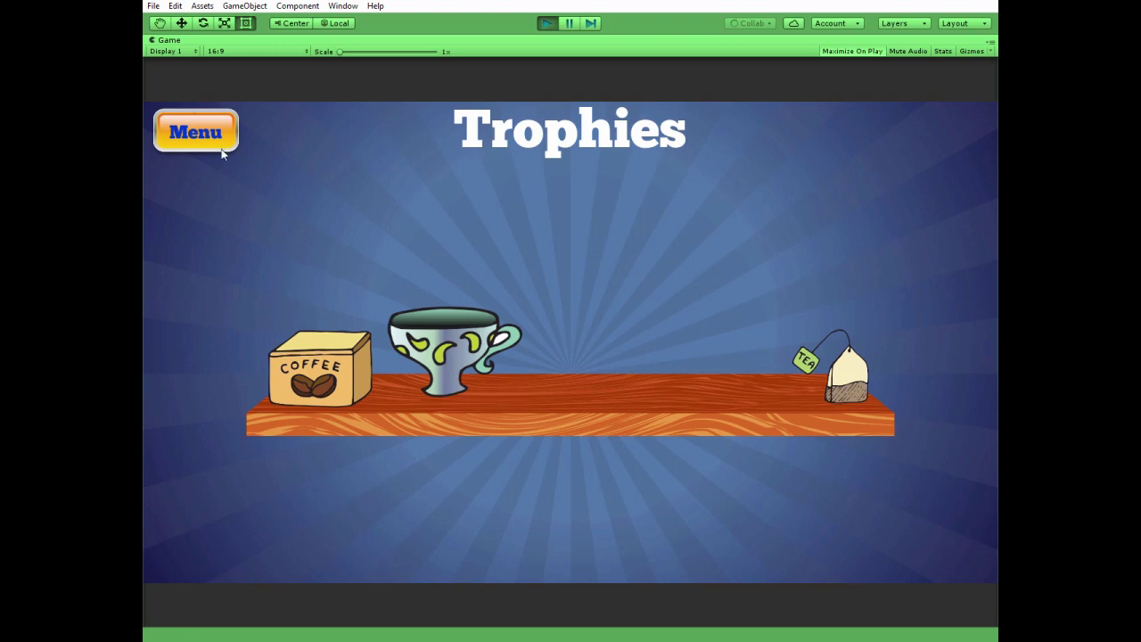
{"action": "left_click", "coordinate": [195, 129]}
{"action": "left_click", "coordinate": [614, 400]}
- Answer question 2 correctly to earn the first cup, then leave for the main menu
{"action": "left_click", "coordinate": [732, 450]}
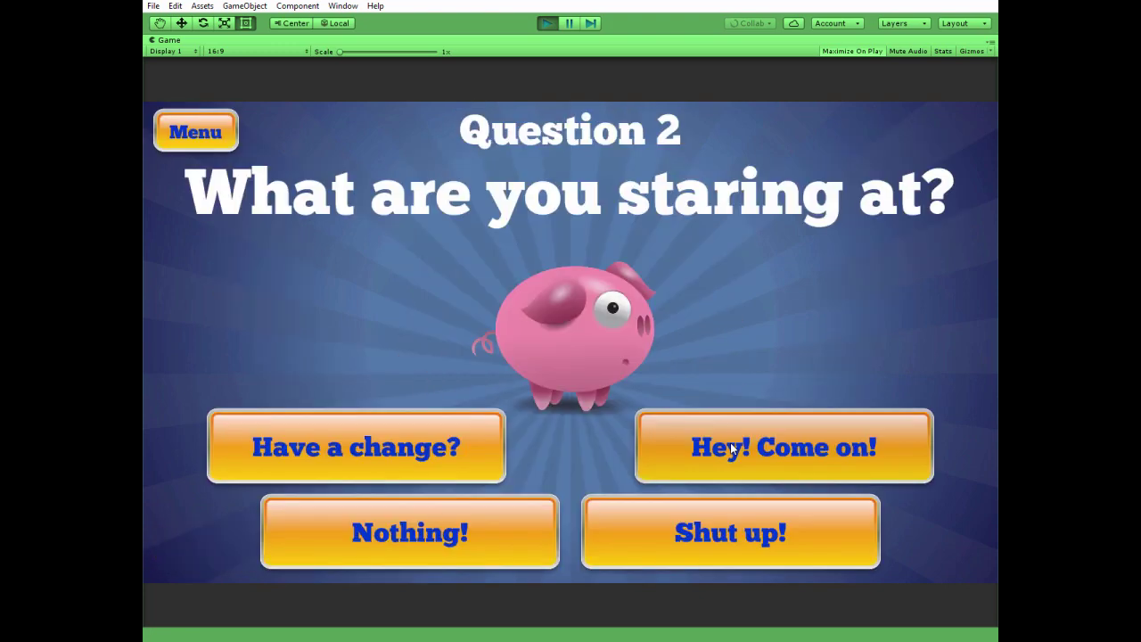
{"action": "left_click", "coordinate": [736, 450]}
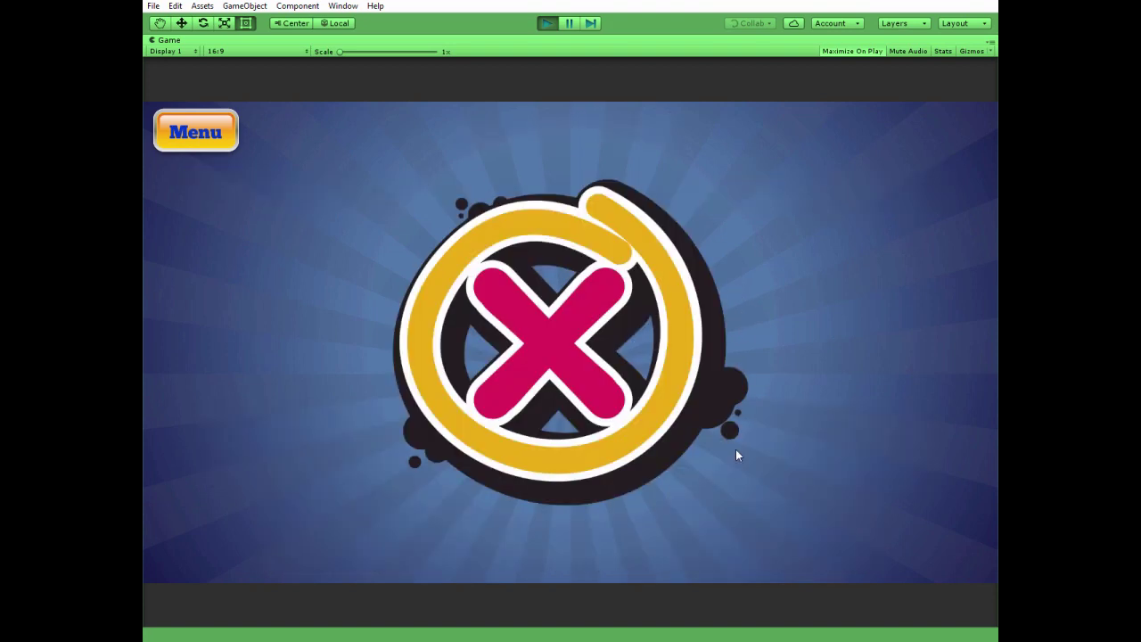
{"action": "left_click", "coordinate": [657, 370]}
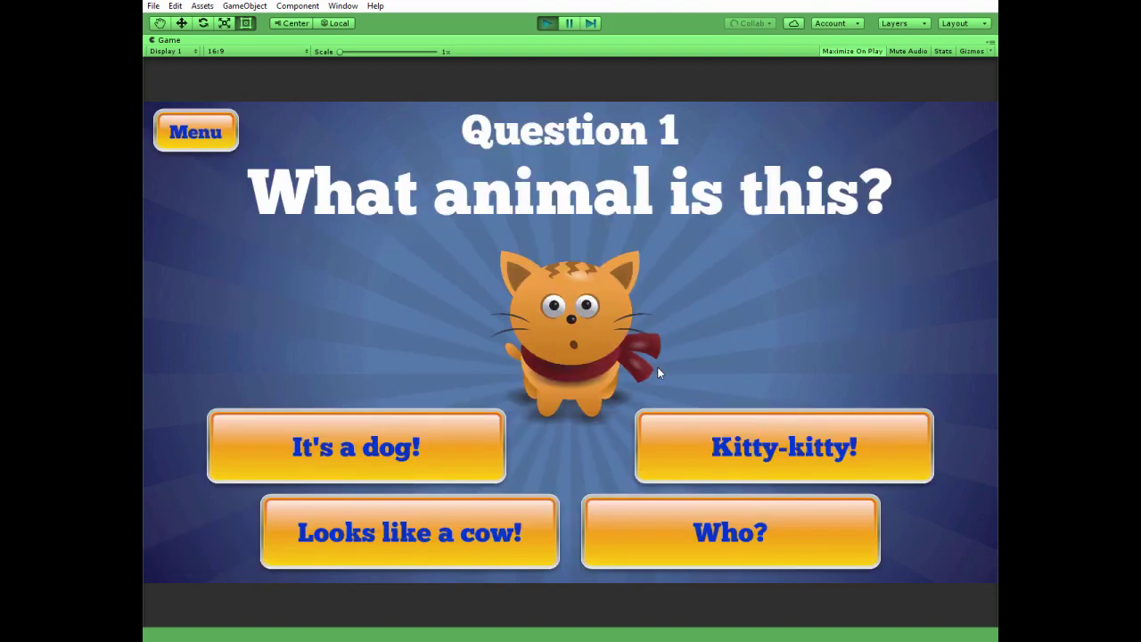
{"action": "left_click", "coordinate": [724, 454]}
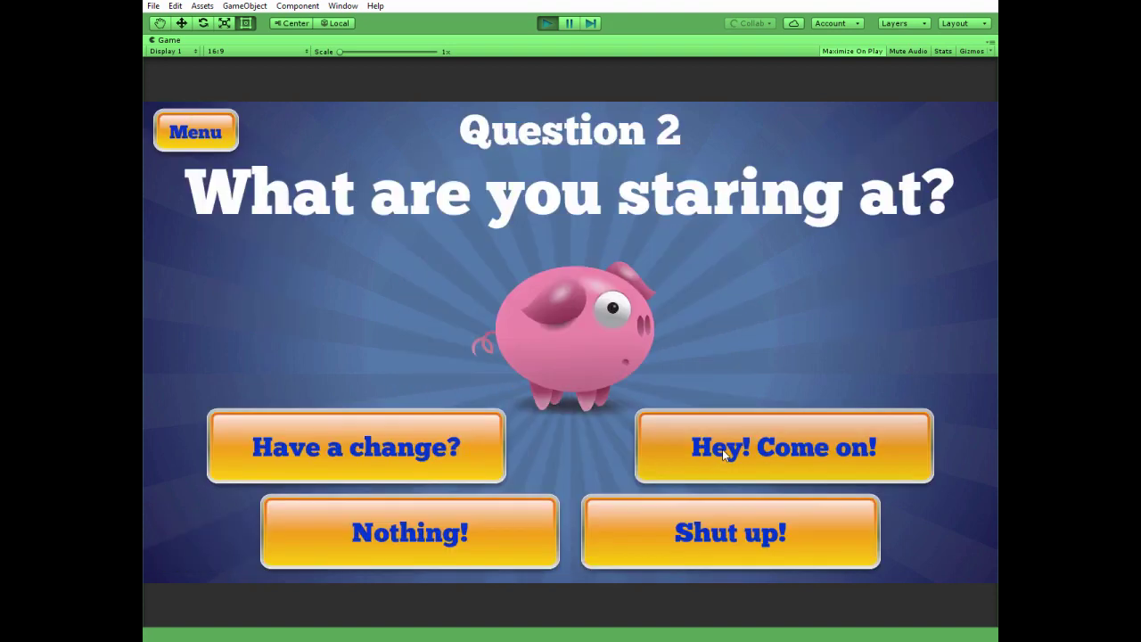
{"action": "left_click", "coordinate": [511, 532]}
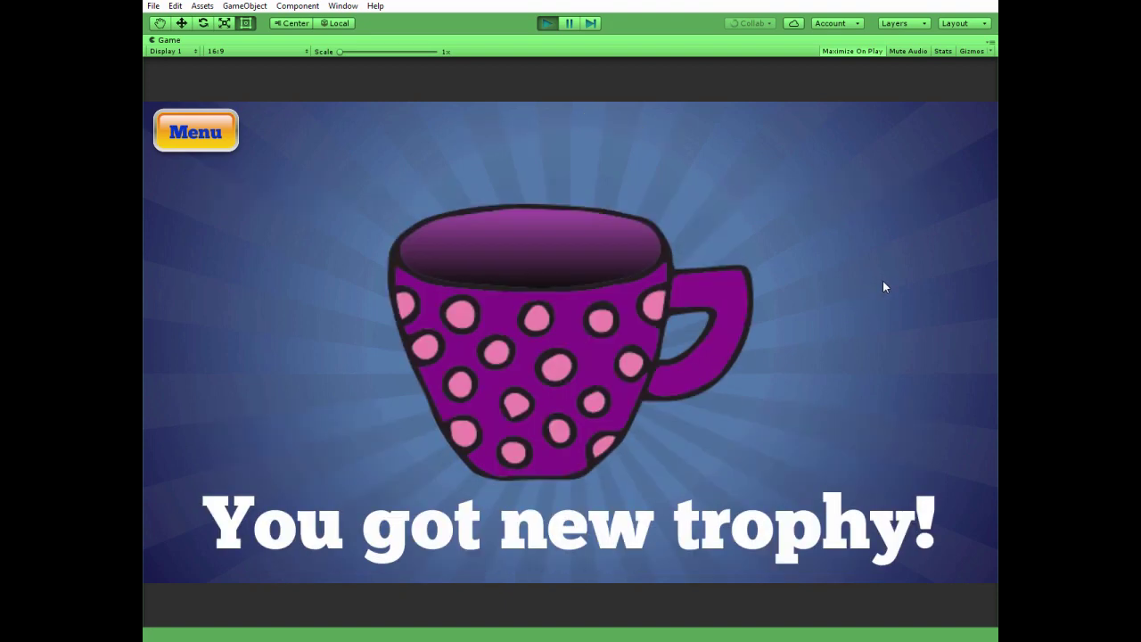
{"action": "left_click", "coordinate": [214, 139]}
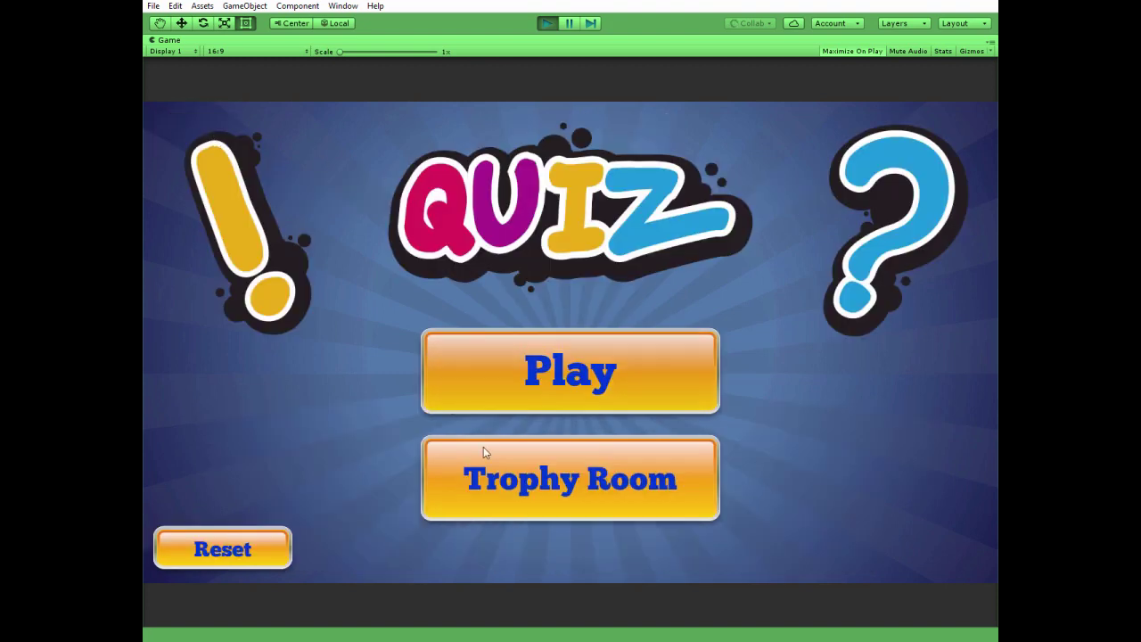
- Answer all three quiz questions correctly to win the trophy
{"action": "left_click", "coordinate": [534, 480]}
{"action": "left_click", "coordinate": [195, 131]}
{"action": "left_click", "coordinate": [558, 370]}
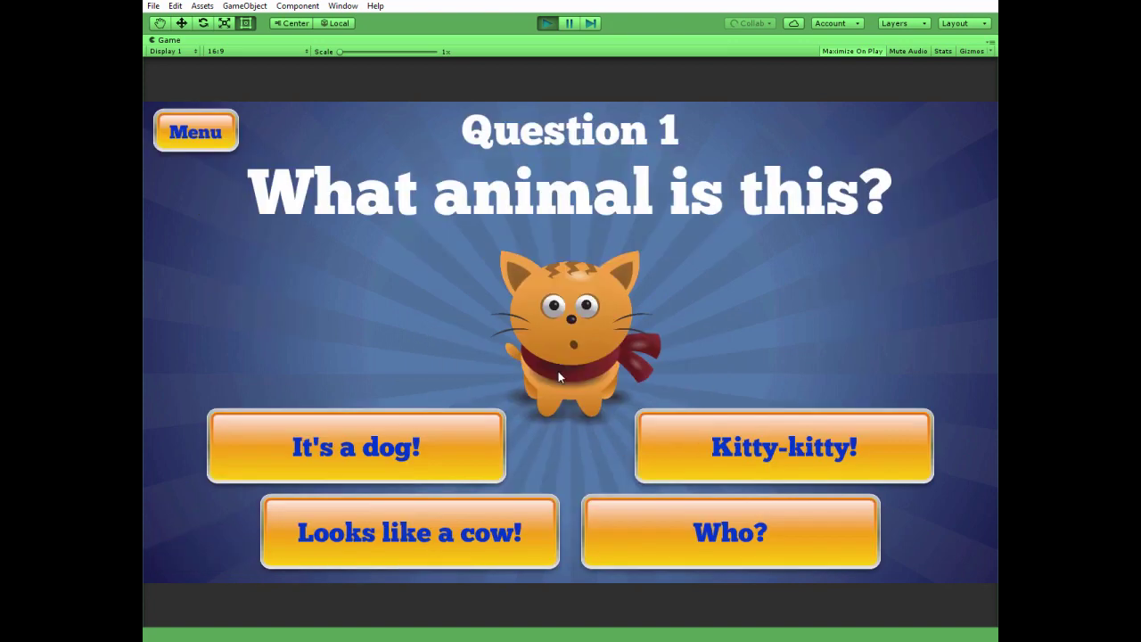
{"action": "left_click", "coordinate": [786, 441]}
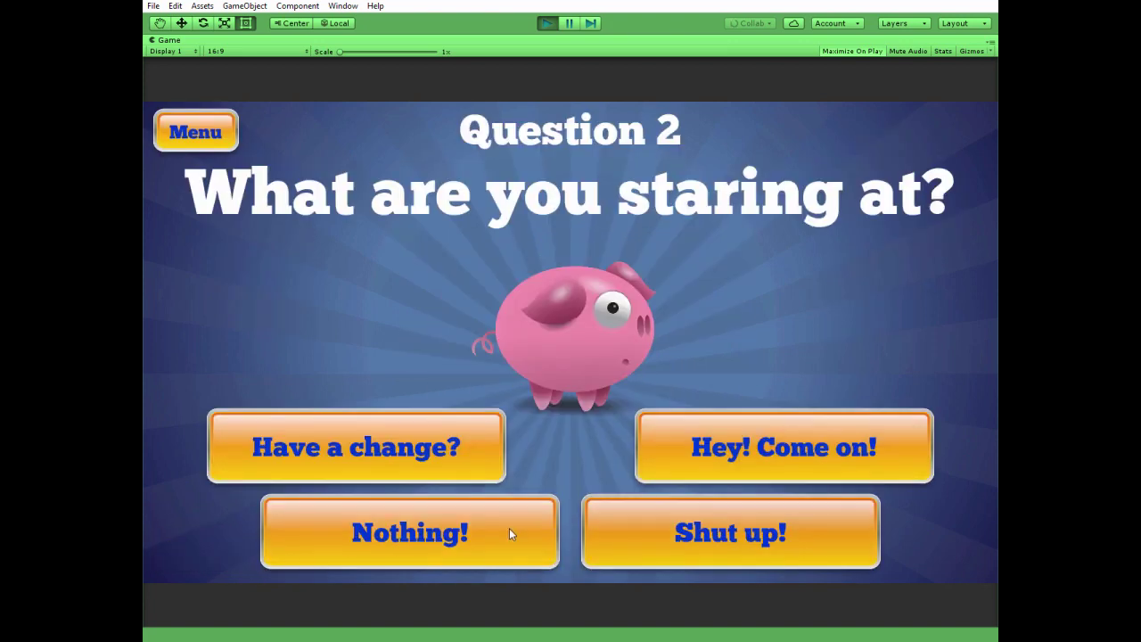
{"action": "left_click", "coordinate": [509, 533]}
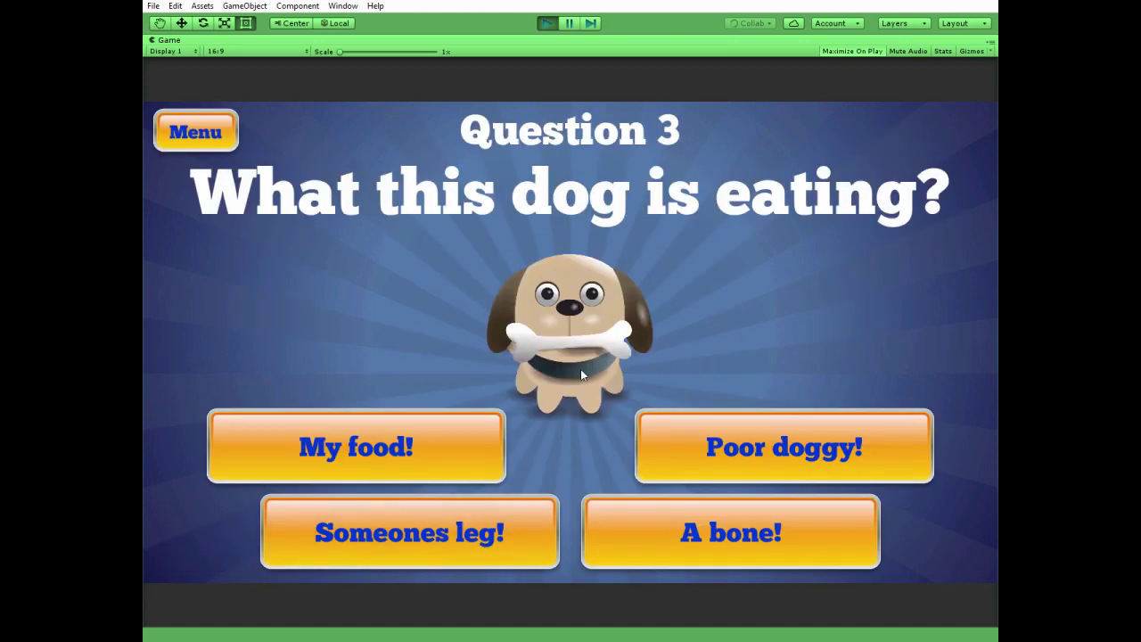
{"action": "left_click", "coordinate": [710, 556]}
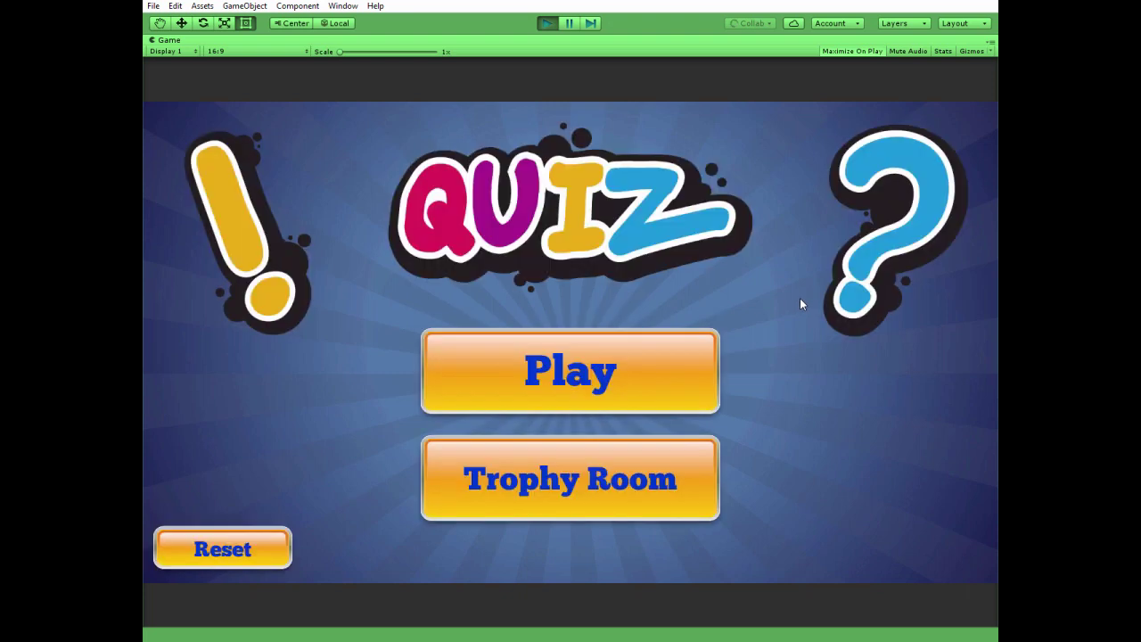
- Inspect the trophy shelf's cups in the Trophy Room, returning to the quiz menu
{"action": "left_click", "coordinate": [604, 494]}
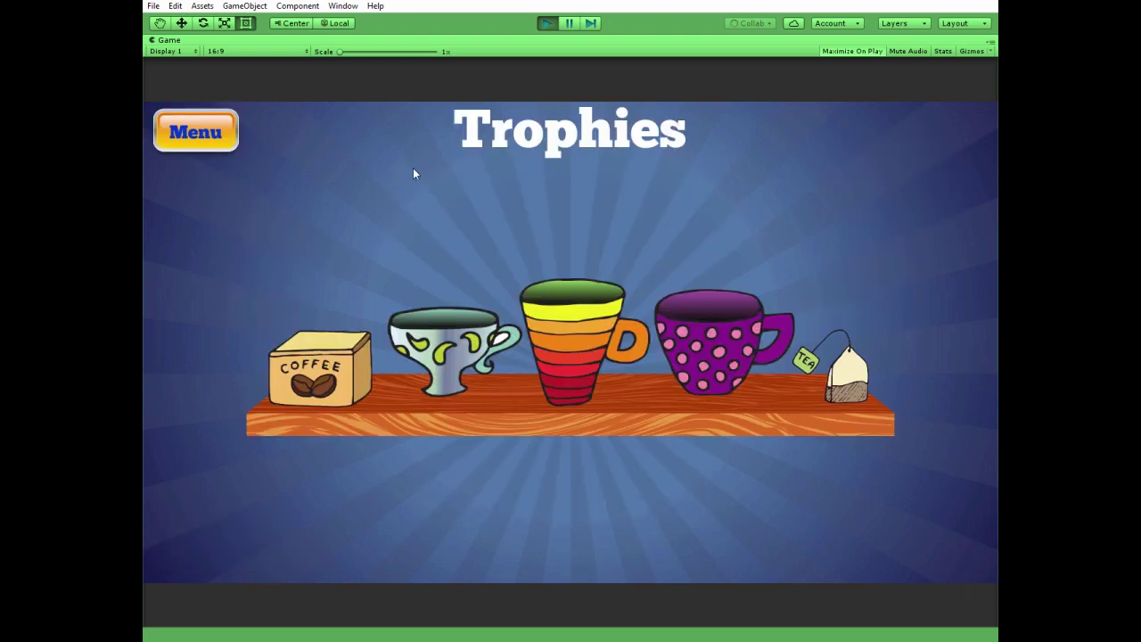
{"action": "left_click", "coordinate": [191, 144]}
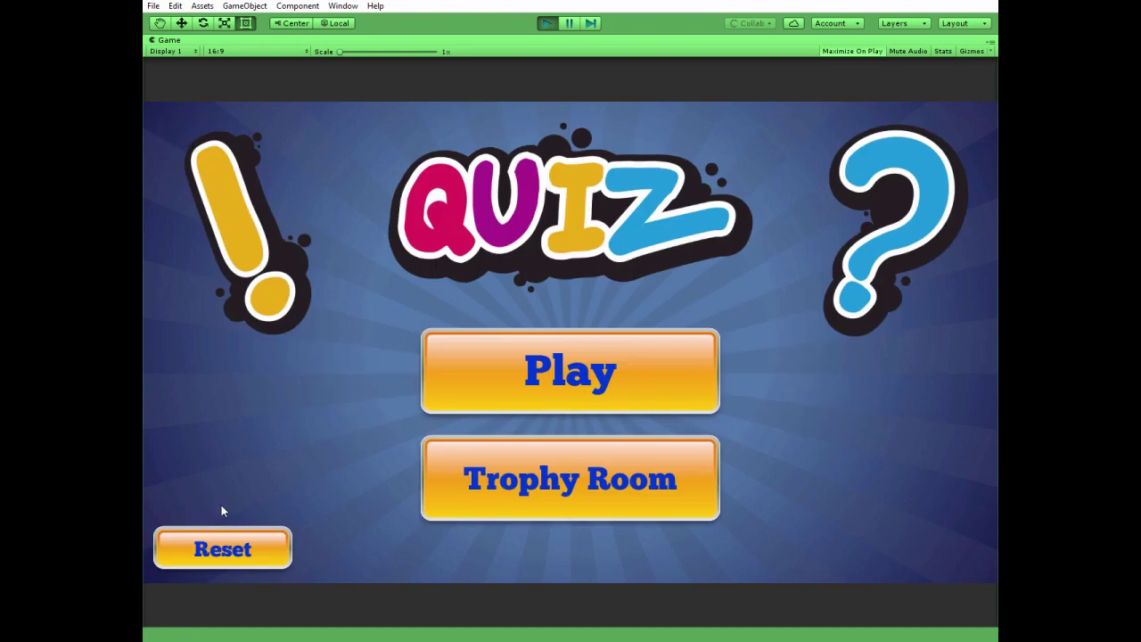
{"action": "left_click", "coordinate": [592, 476]}
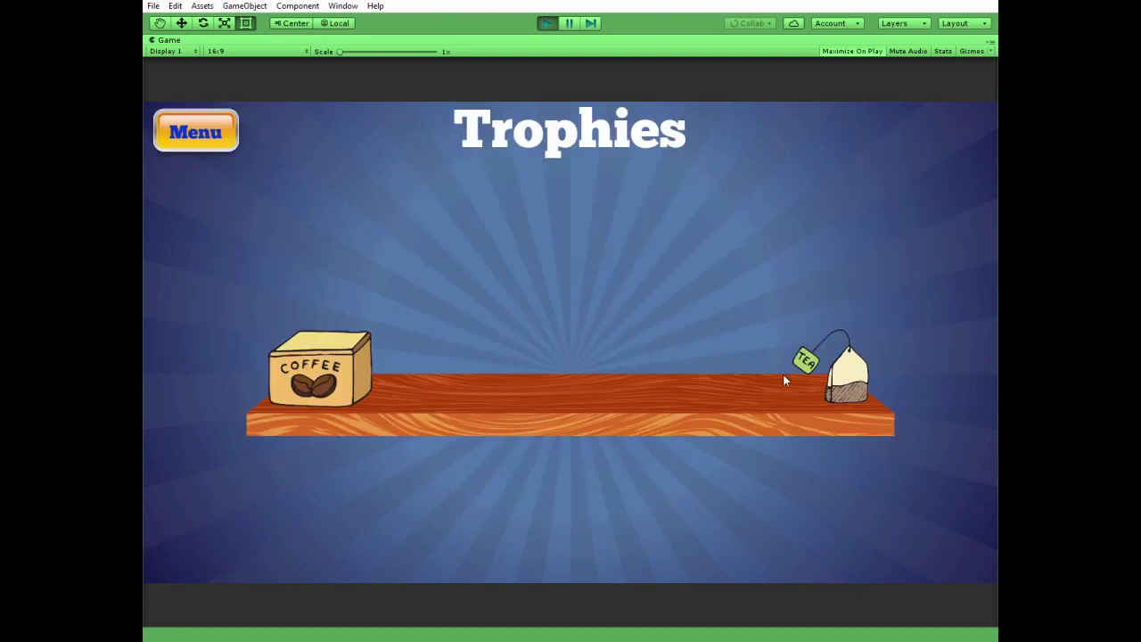
{"action": "left_click", "coordinate": [211, 136]}
- Answer question 1 correctly, quit at question 2, and confirm the earned cup on the shelf
{"action": "left_click", "coordinate": [553, 373]}
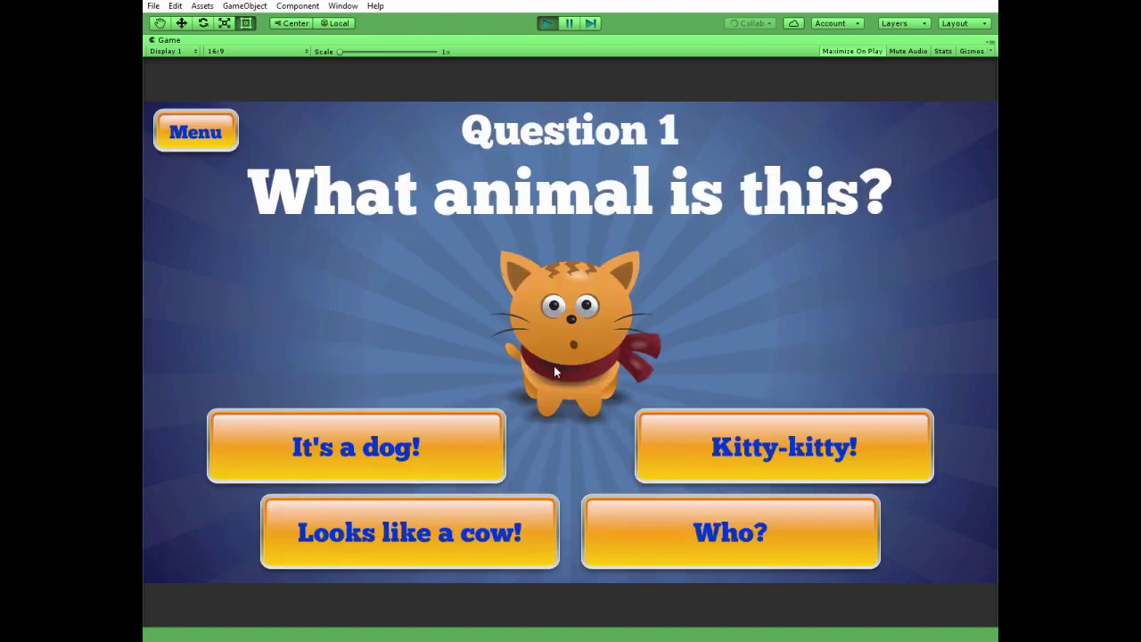
{"action": "left_click", "coordinate": [734, 458]}
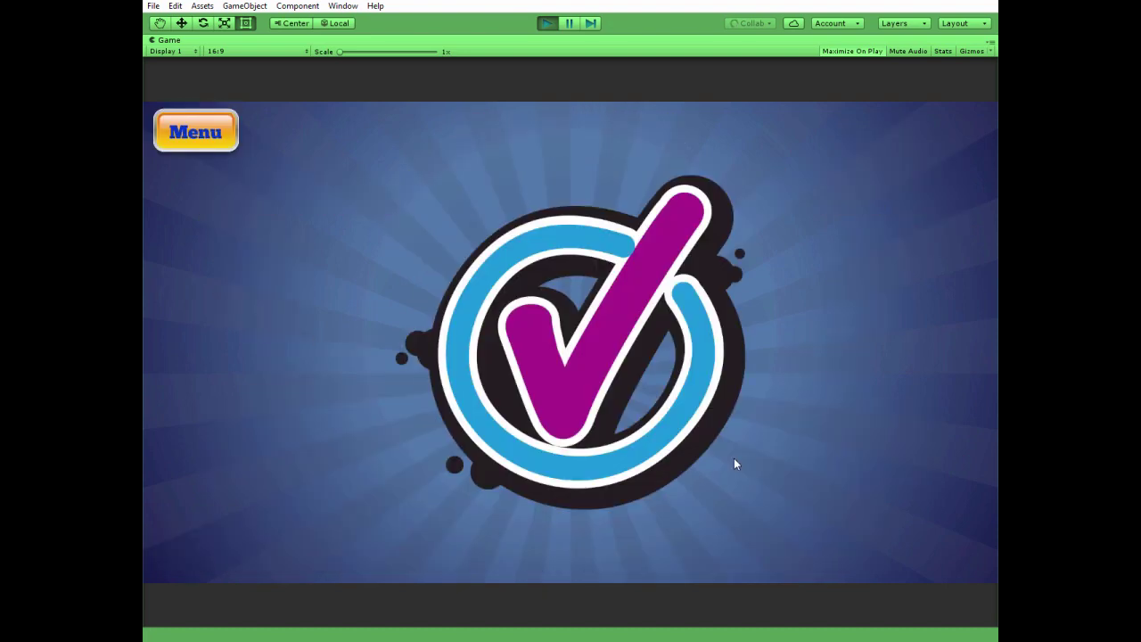
{"action": "left_click", "coordinate": [195, 141]}
{"action": "left_click", "coordinate": [481, 482]}
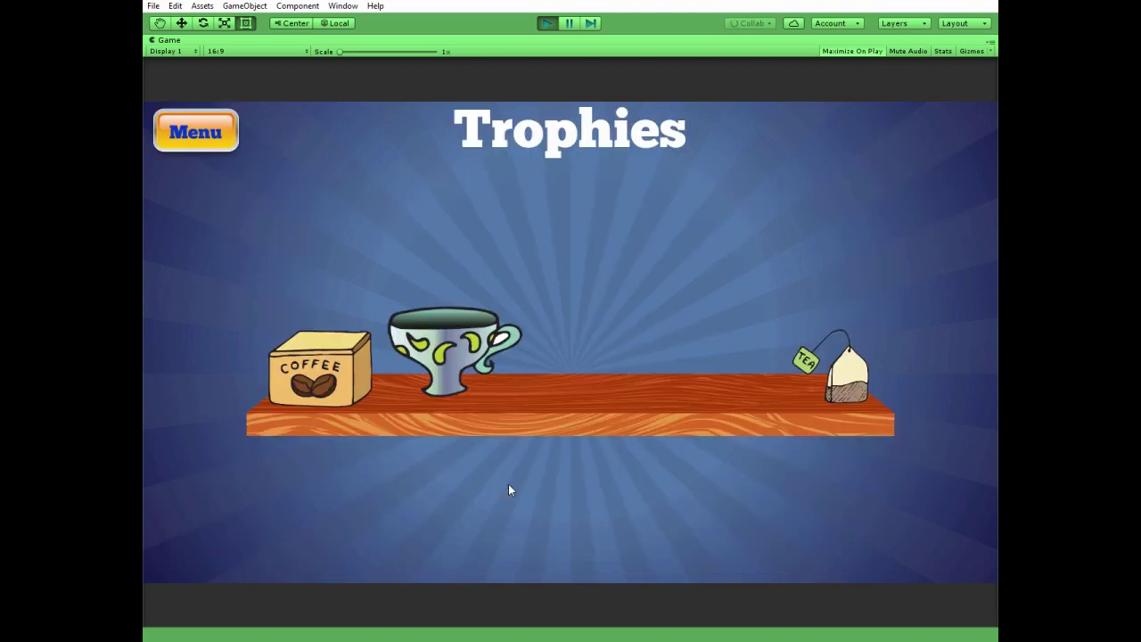
{"action": "left_click", "coordinate": [214, 134]}
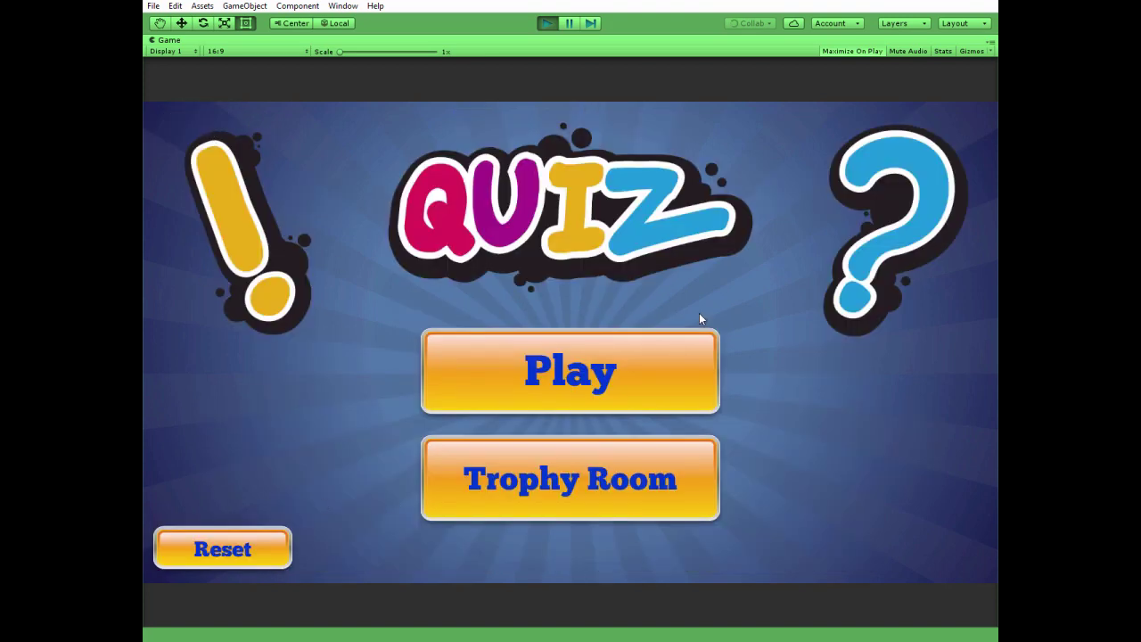